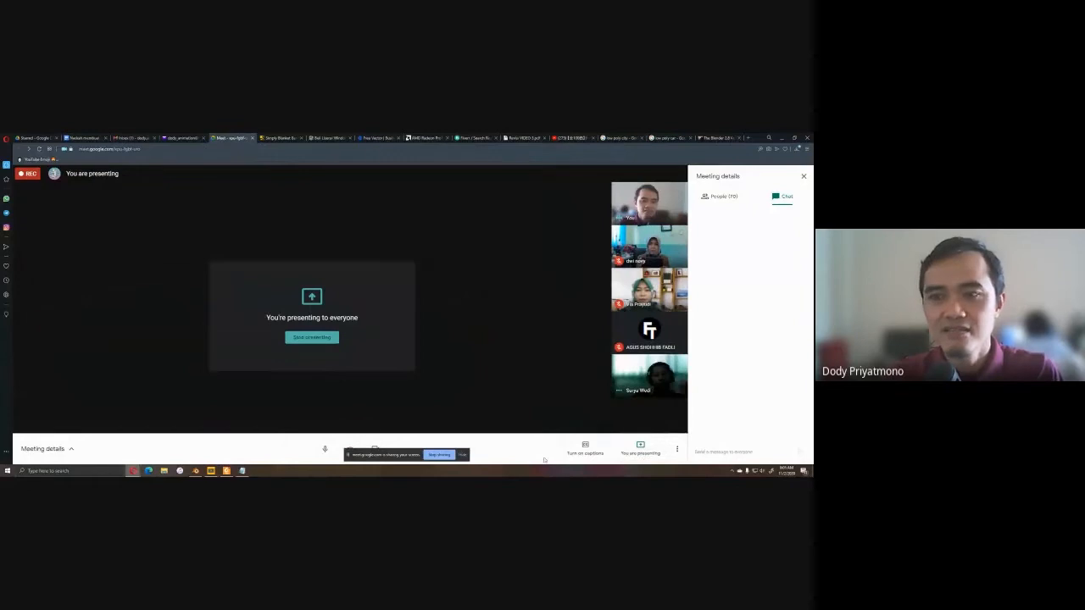
Close the meeting chat, restore the browser to a smaller window and narrow it so it sits beside the Blender window.
left_click(804, 177)
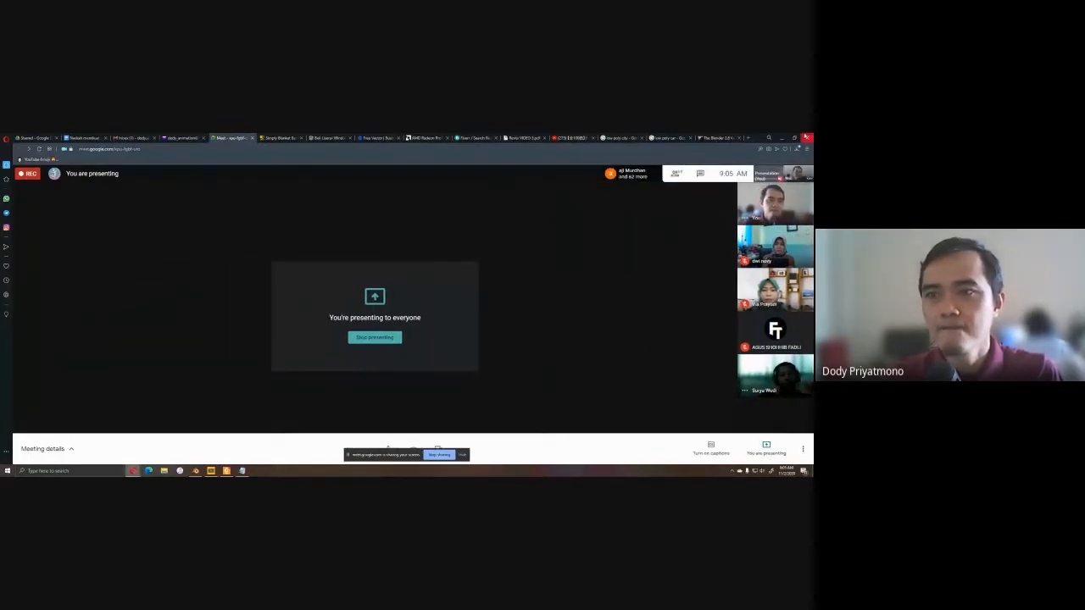
left_click(794, 139)
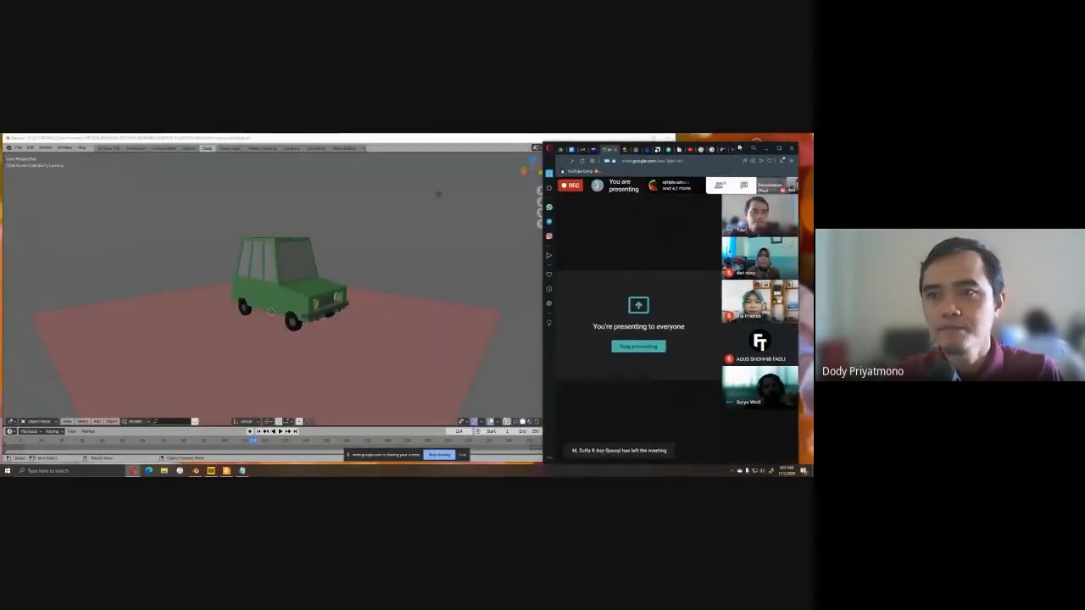
left_click_drag(559, 245, 656, 246)
left_click(646, 237)
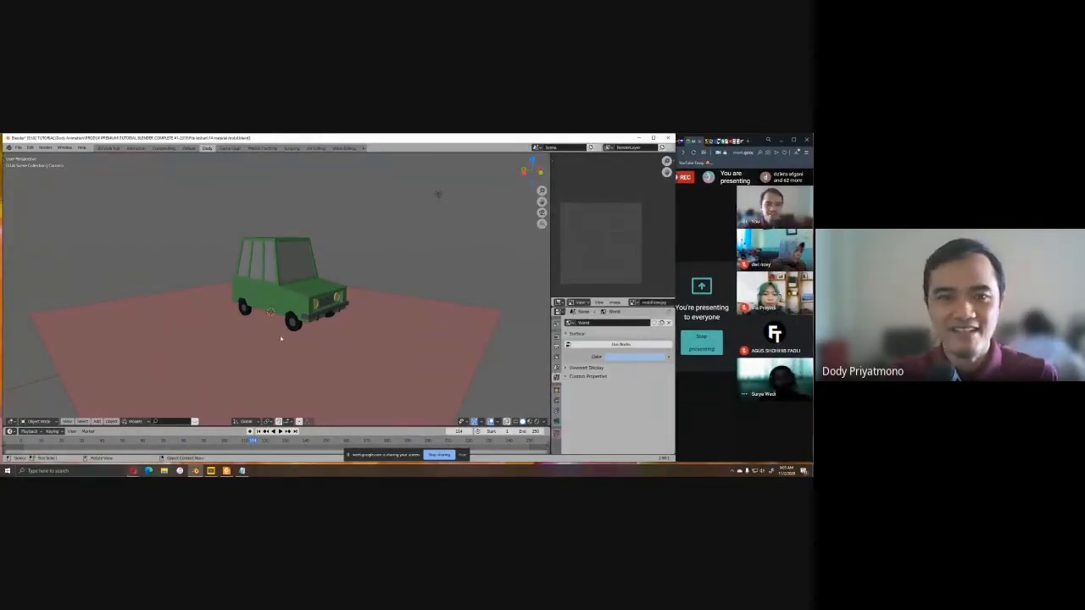
Inspect the green car up close, put its mesh in Edit Mode and select the hood face nearest the windshield.
scroll(332, 302, "down", 1)
middle_click_drag(332, 302, 417, 215)
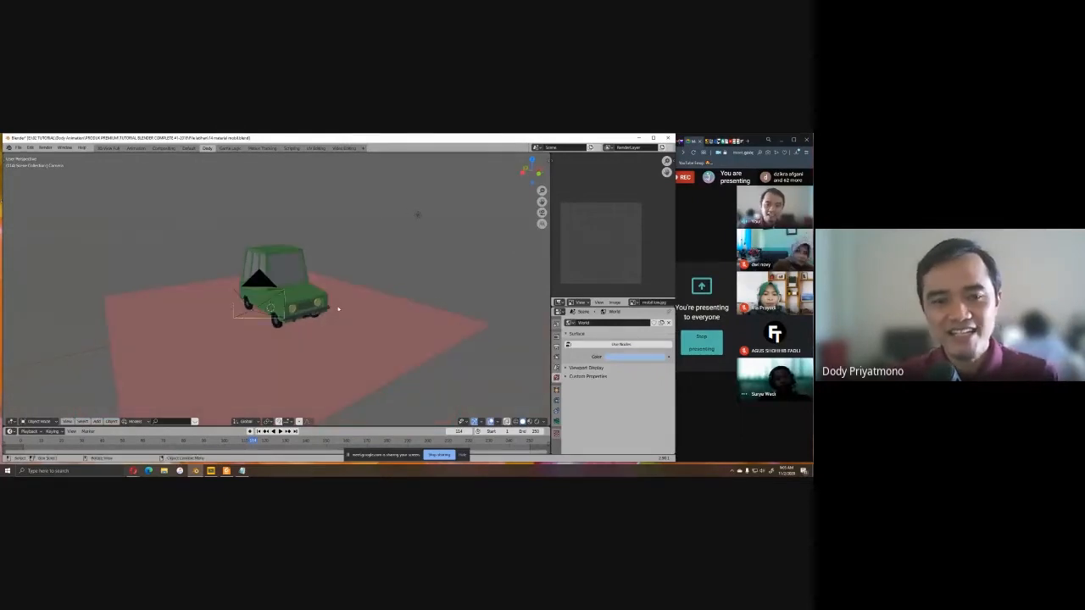
scroll(305, 308, "up", 4)
mouse_move(305, 308)
middle_mouse_down()
mouse_move(239, 303)
mouse_move(347, 301)
mouse_move(367, 317)
mouse_move(348, 308)
mouse_move(287, 319)
mouse_move(303, 320)
middle_mouse_up()
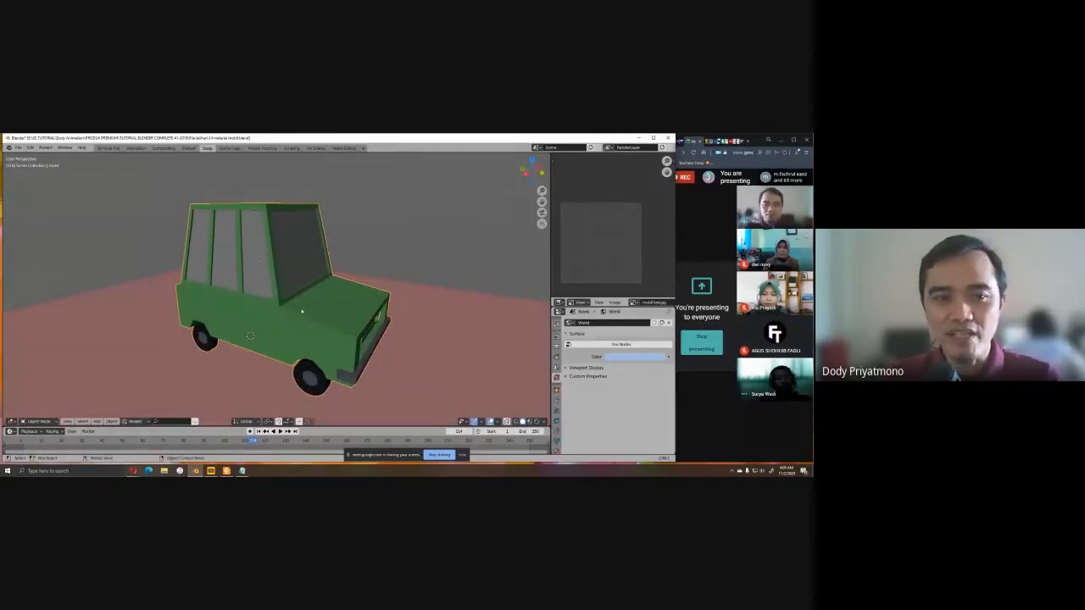
key("Tab")
middle_click_drag(300, 309, 293, 312)
left_click(298, 308)
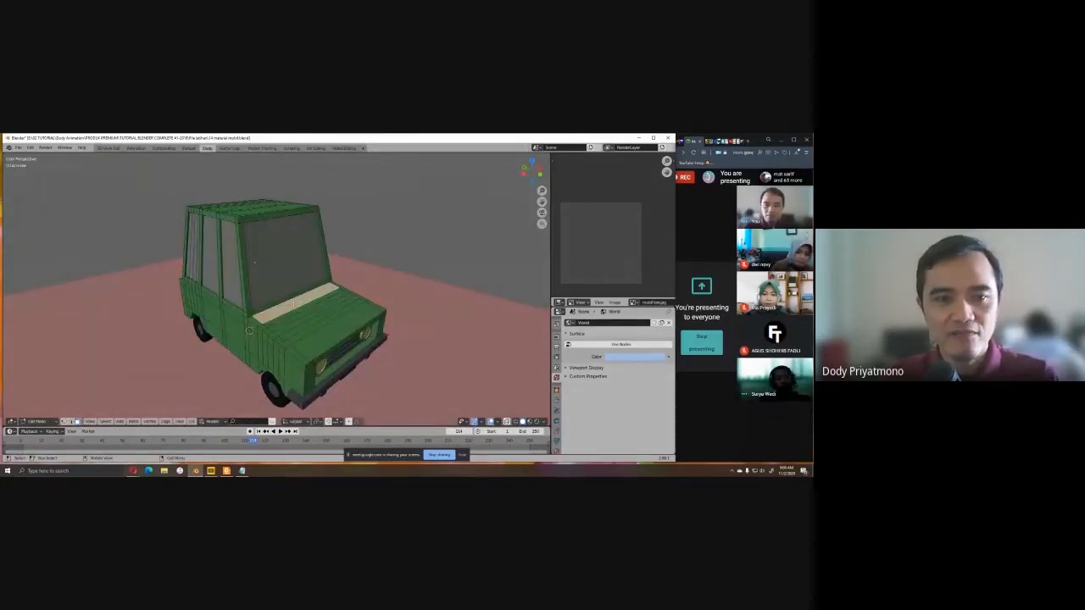
Try selecting single and multiple faces on the car's hood, finishing with only the front hood face selected.
scroll(302, 308, "up", 4)
left_click(333, 353)
scroll(390, 367, "down", 4)
left_click(341, 333)
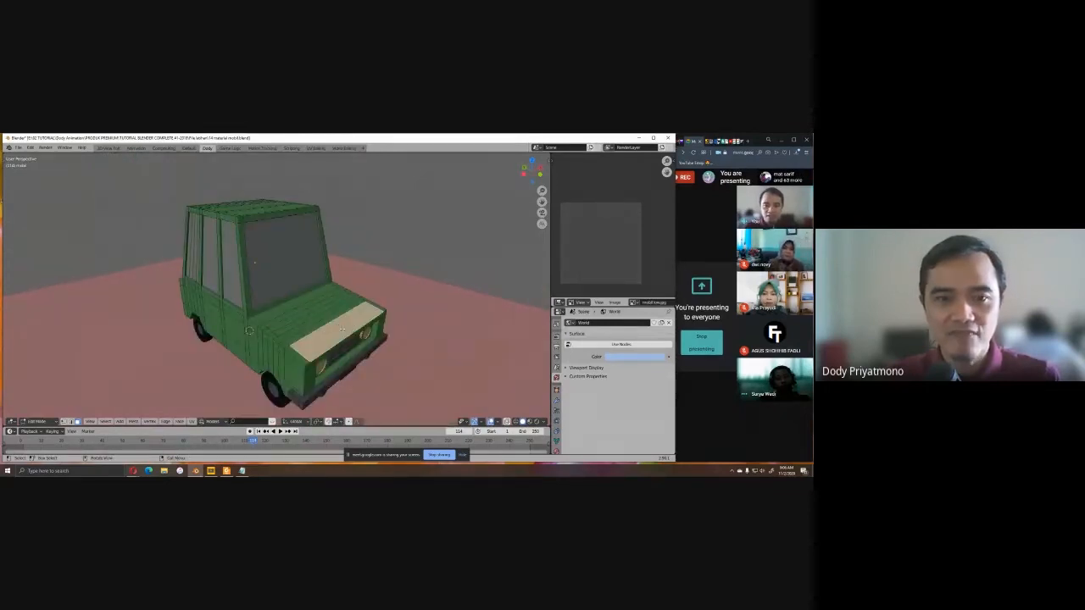
scroll(339, 334, "up", 2)
left_click(326, 331, "shift")
left_click(321, 329, "shift")
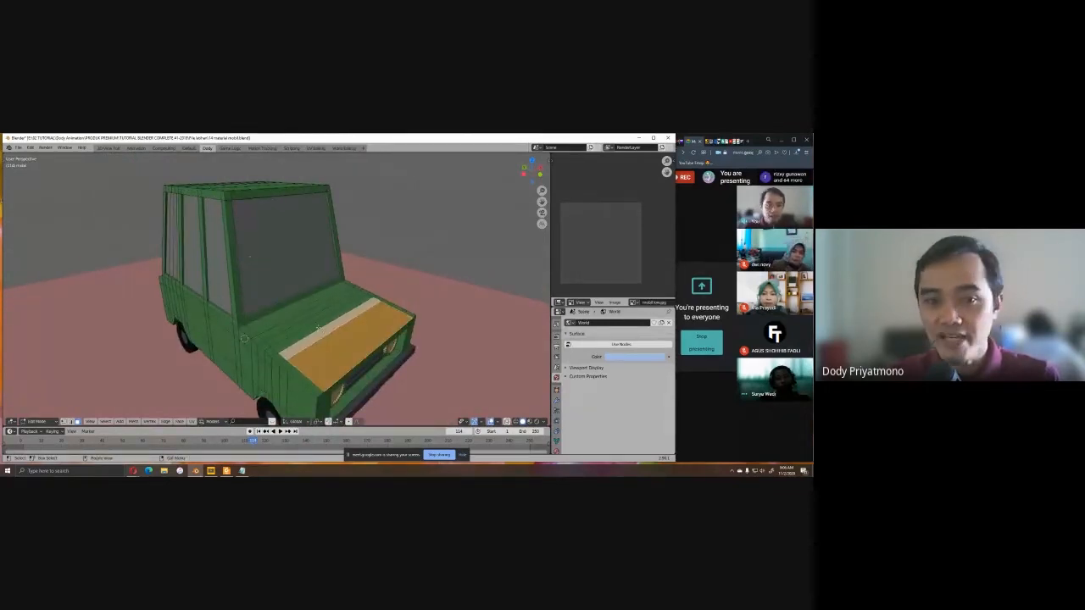
left_click(343, 352)
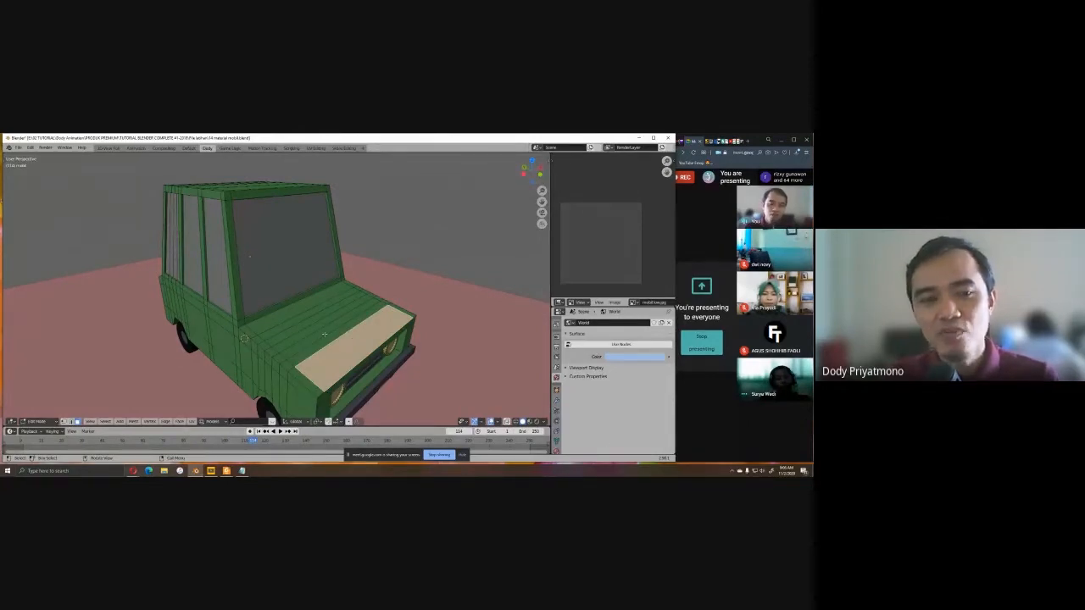
Return the car to Object Mode and examine the whole model from its front and side.
middle_click_drag(310, 328, 359, 323)
scroll(337, 326, "down", 2)
key("Tab")
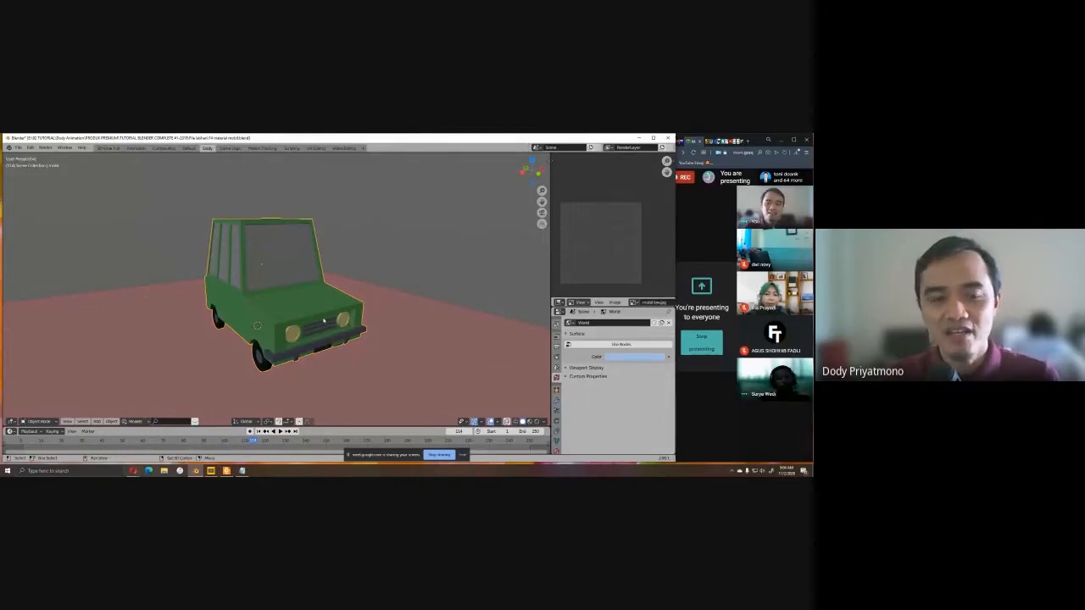
middle_click_drag(323, 320, 331, 321)
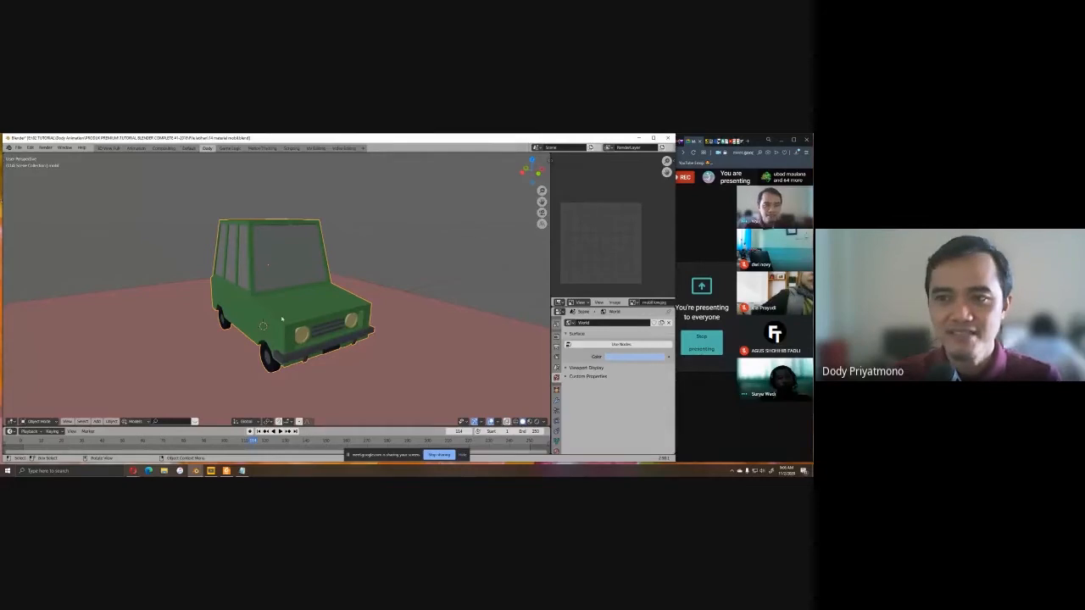
middle_click_drag(282, 319, 288, 316)
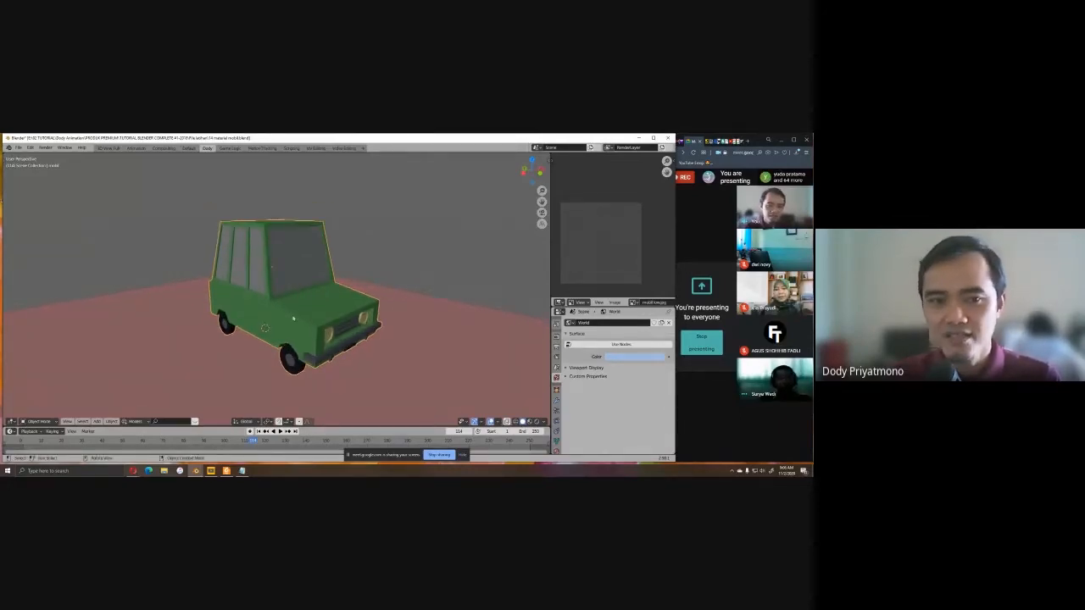
Start a new file with the default cube scene, discarding the unsaved changes to the car file.
left_click(17, 148)
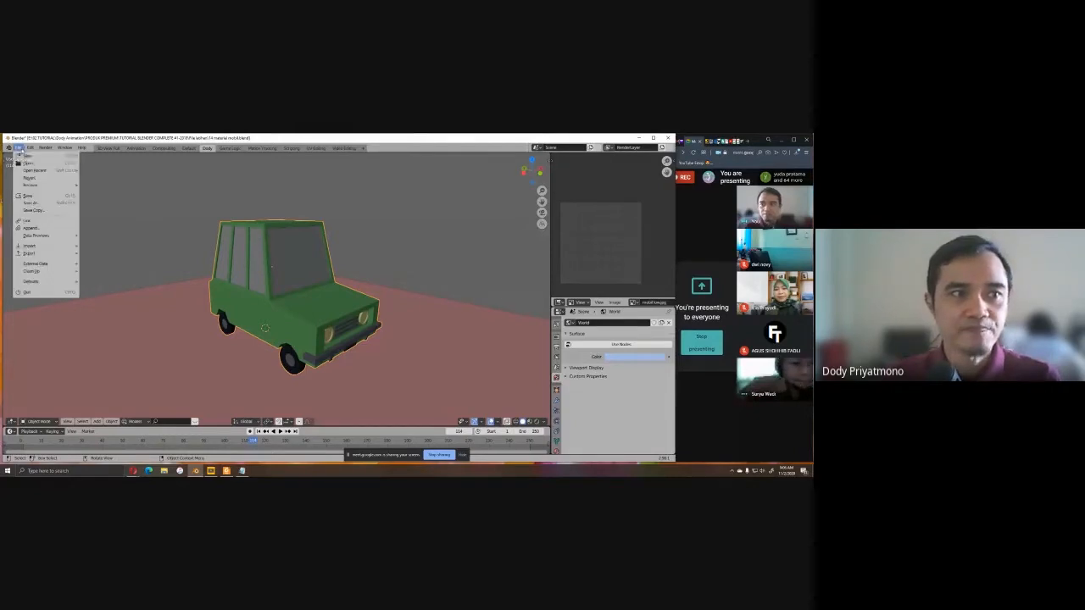
mouse_move(29, 156)
left_click(117, 156)
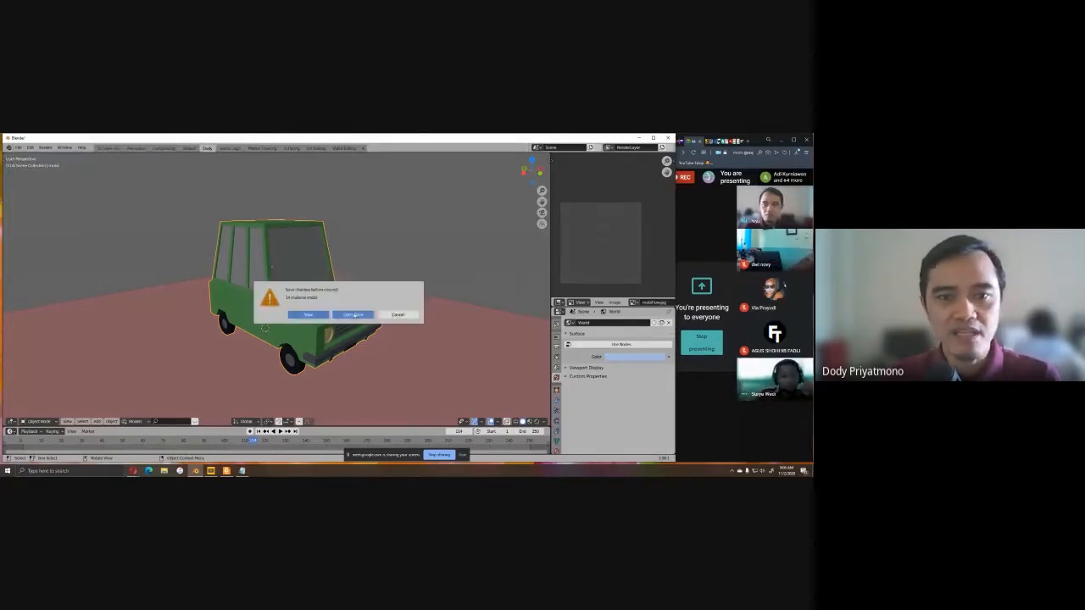
left_click(354, 314)
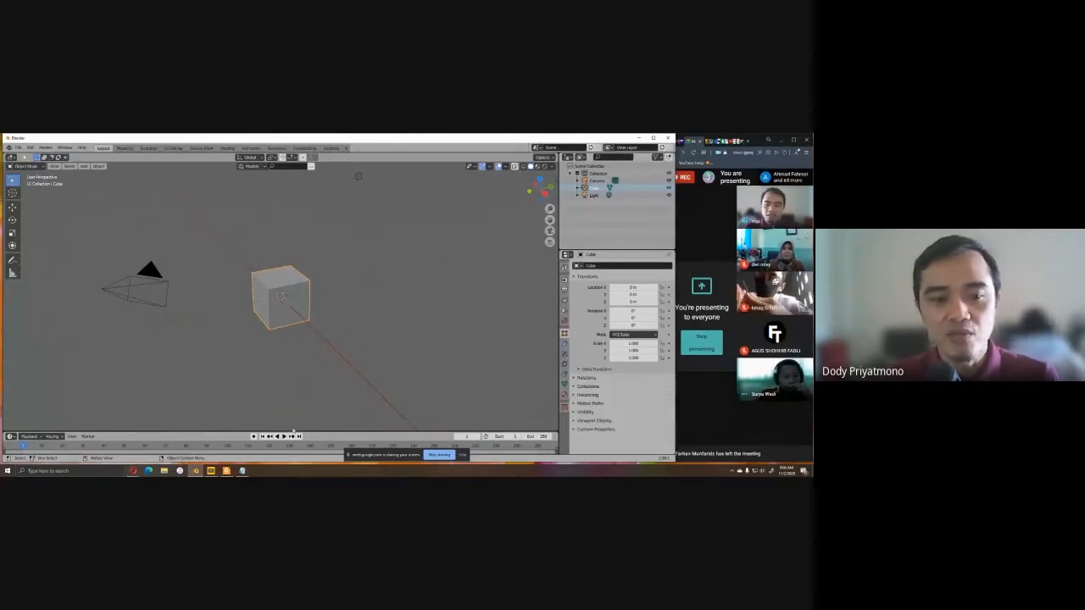
mouse_move(303, 301)
middle_mouse_down("shift")
mouse_move(315, 283)
mouse_move(294, 265)
mouse_move(315, 316)
middle_mouse_up("shift")
scroll(314, 315, "up", 2)
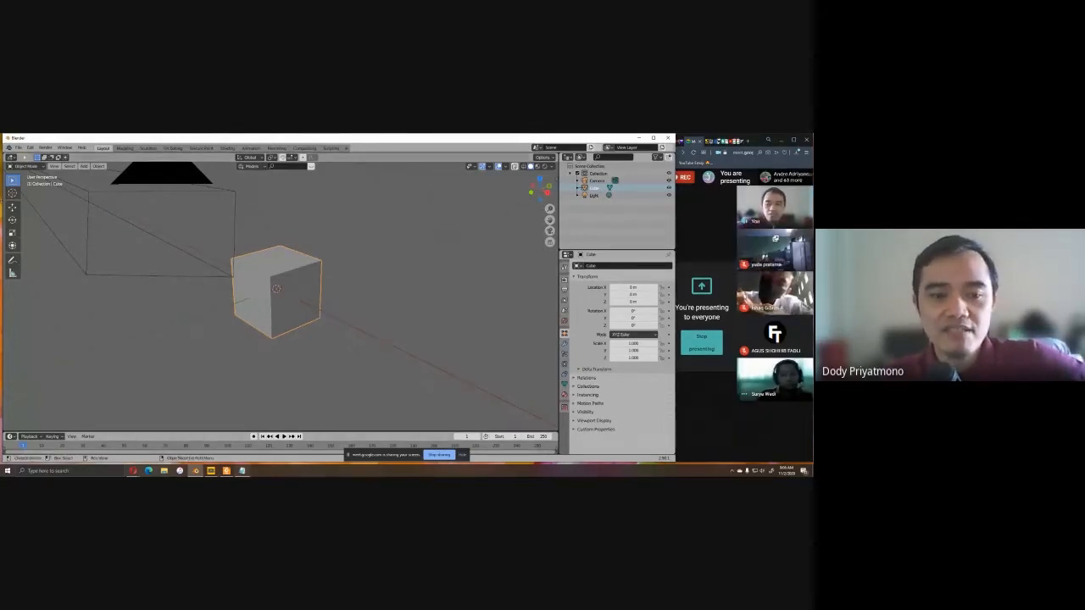
mouse_move(242, 470)
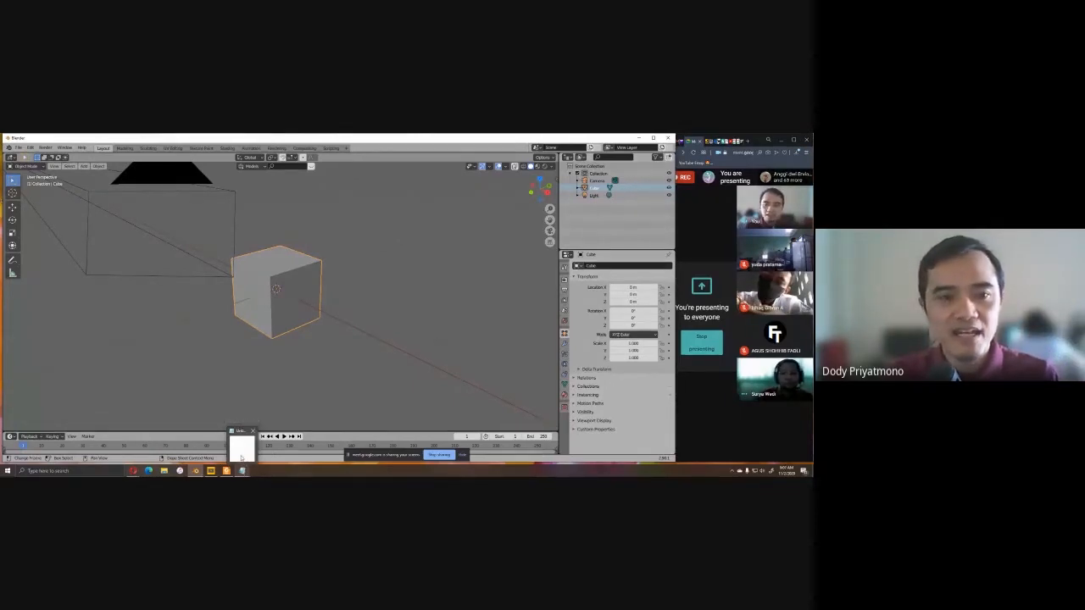
mouse_move(241, 447)
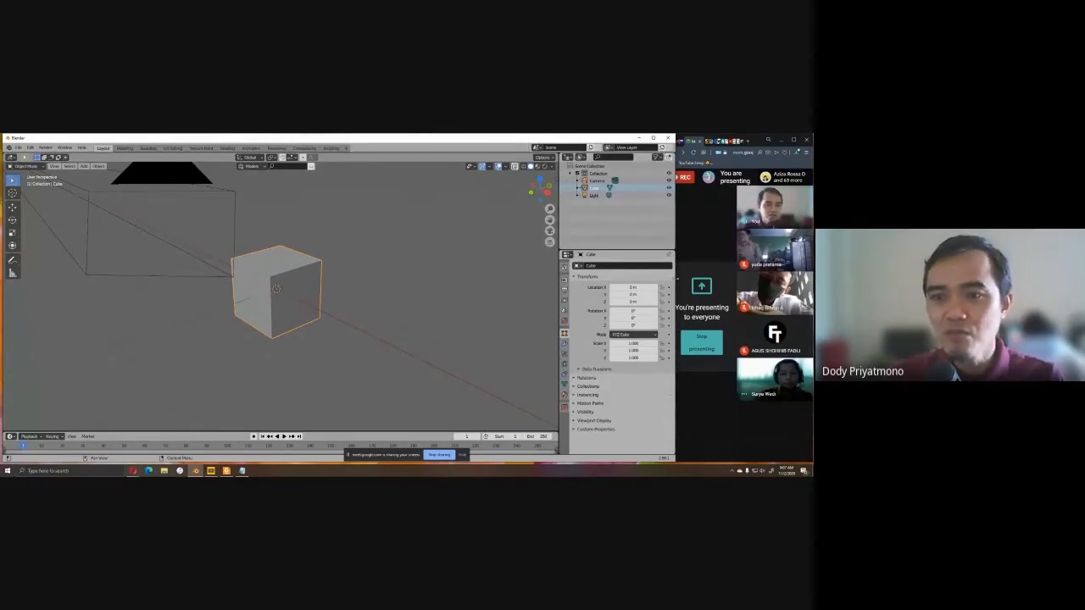
Widen the browser window, open the meeting chat and send everyone the message "siapa yang sudah bisa pakai software blender?".
left_click_drag(678, 278, 599, 314)
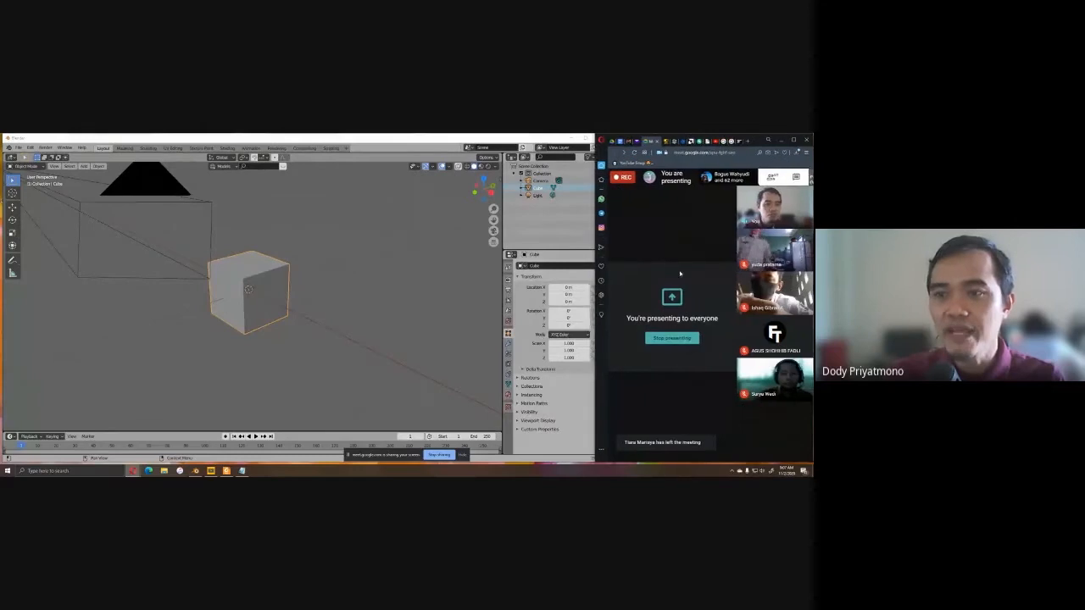
left_click(796, 176)
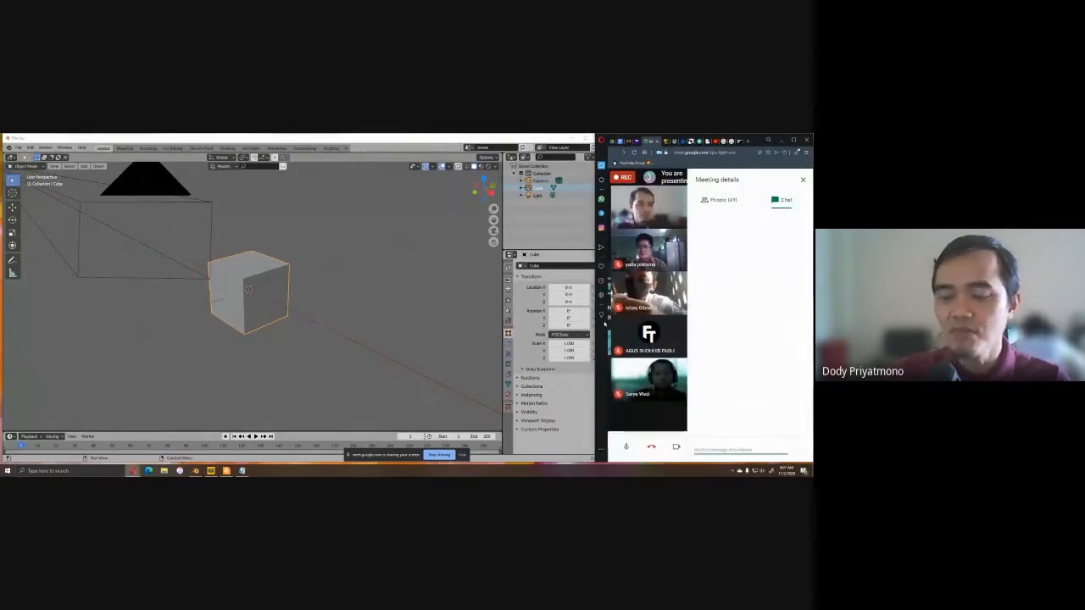
left_click(714, 451)
type("mapa yang sudah bis")
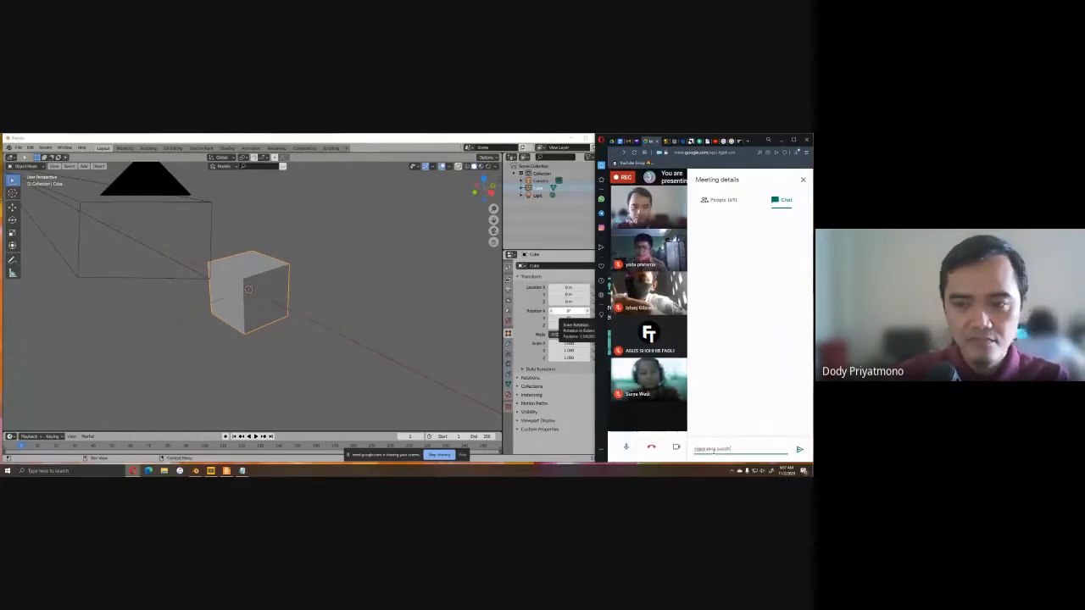
type("a")
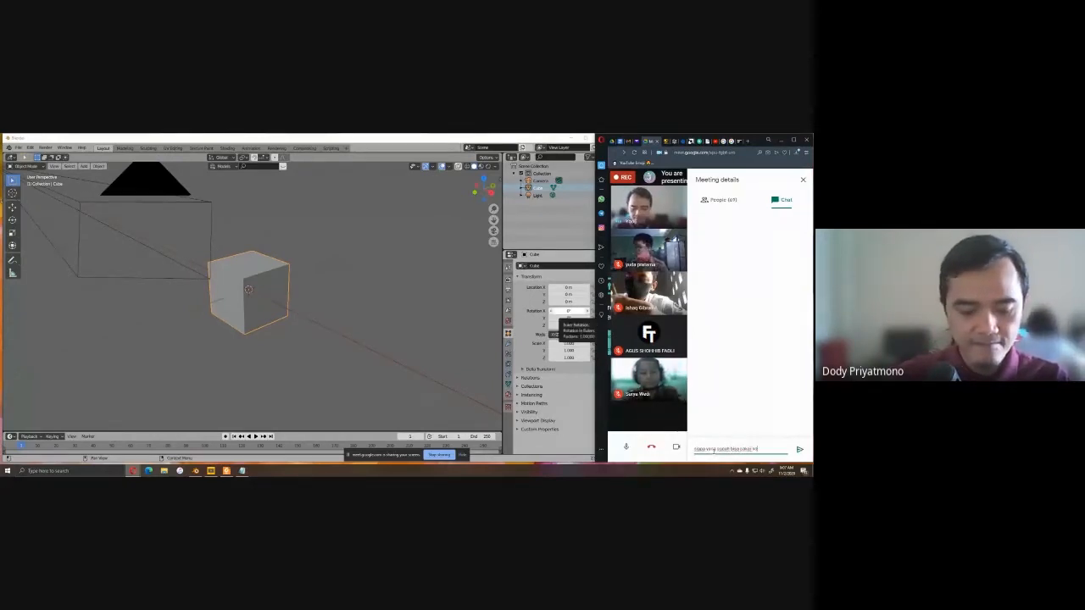
type(" pakai software inender?")
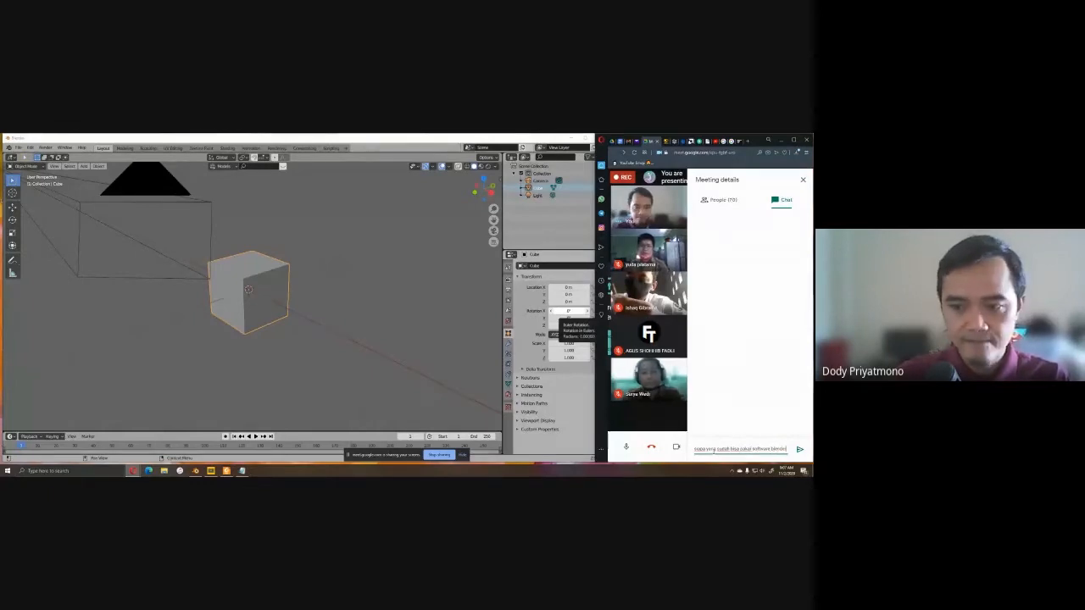
key("Return")
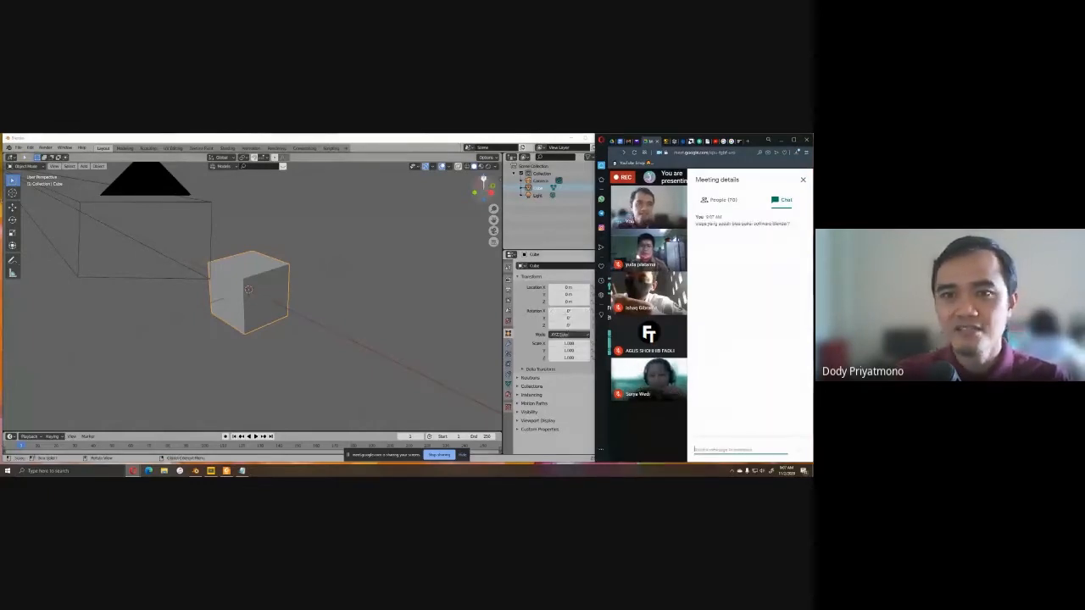
Fit the Blender window against the browser, and bring up the empty Notepad window, placing it over Blender clear of the cube.
left_click(471, 138)
left_click_drag(607, 221, 595, 221)
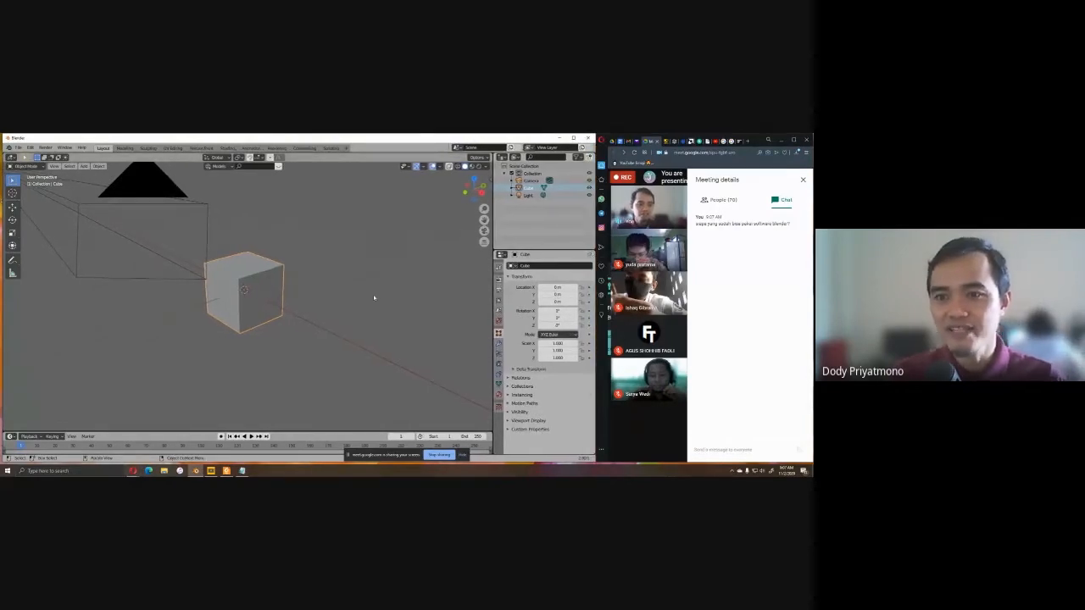
key("alt+Tab")
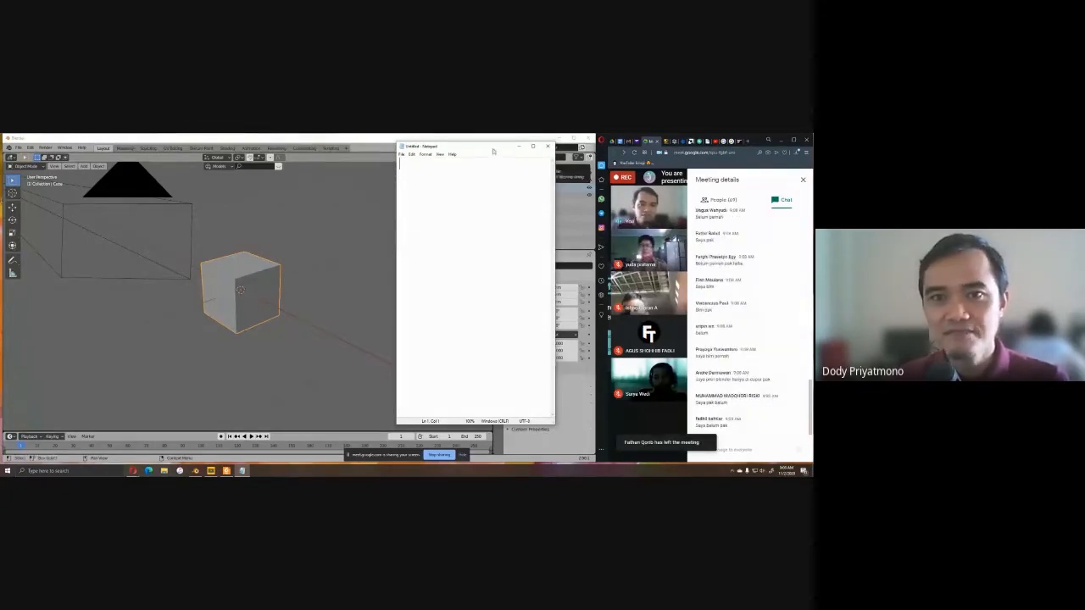
left_click_drag(485, 151, 506, 151)
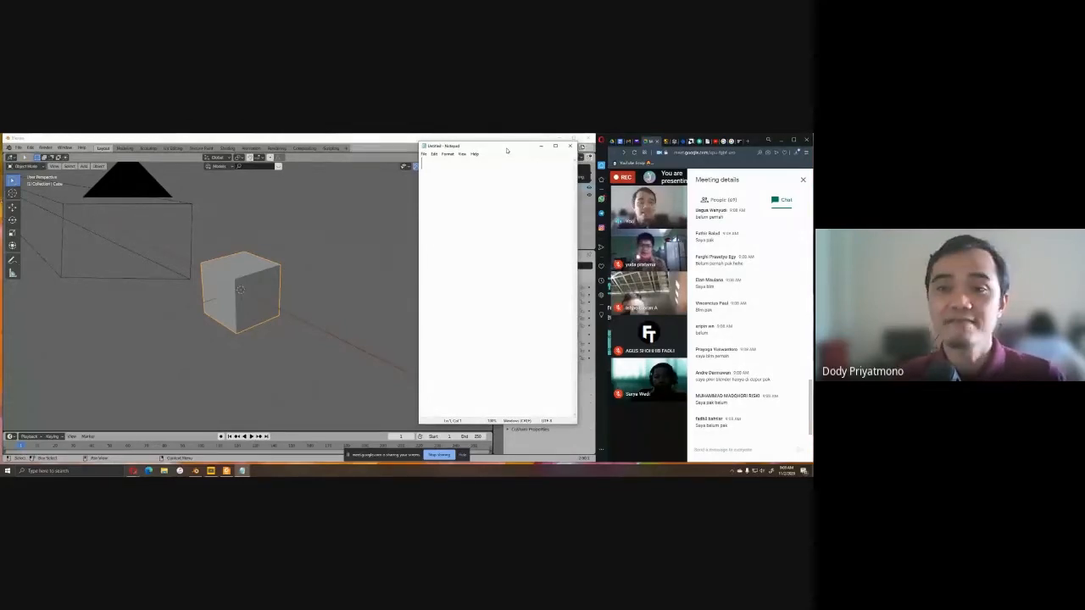
left_click_drag(498, 146, 531, 155)
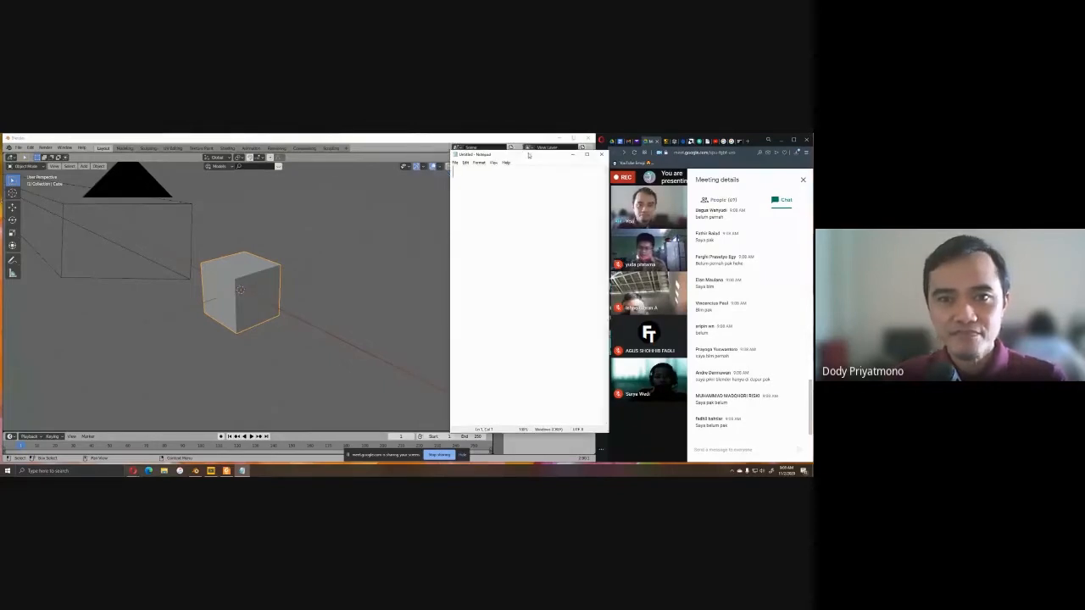
left_click(397, 206)
left_click(242, 470)
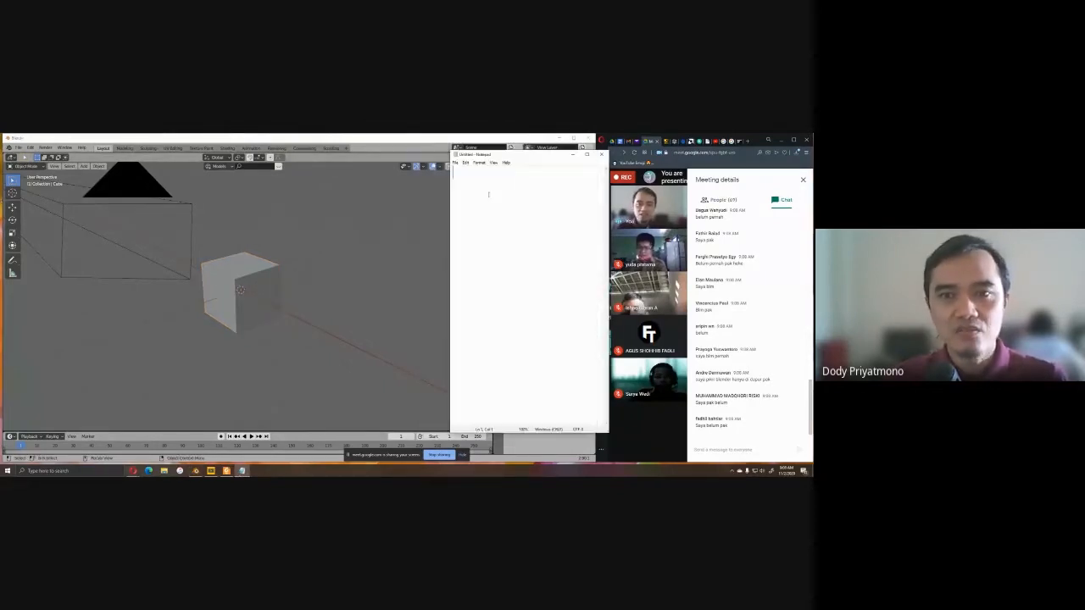
Write the note heading "navigasi tampilan" in Notepad, followed by the line "1. zoom : scroll mouse".
type("navig")
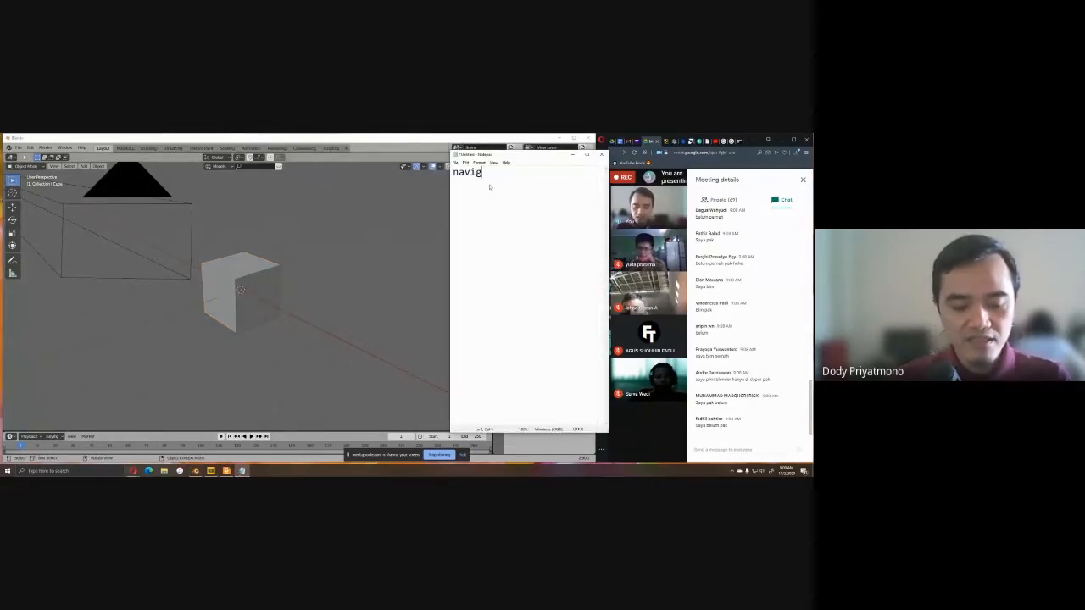
type("asi tampilan ")
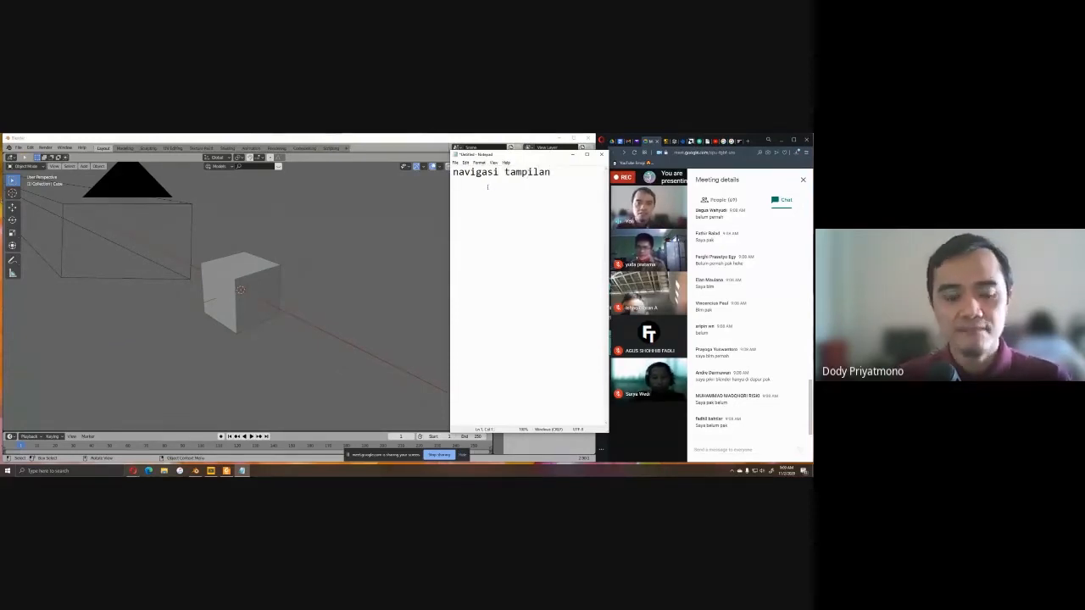
type("1. zoom : s")
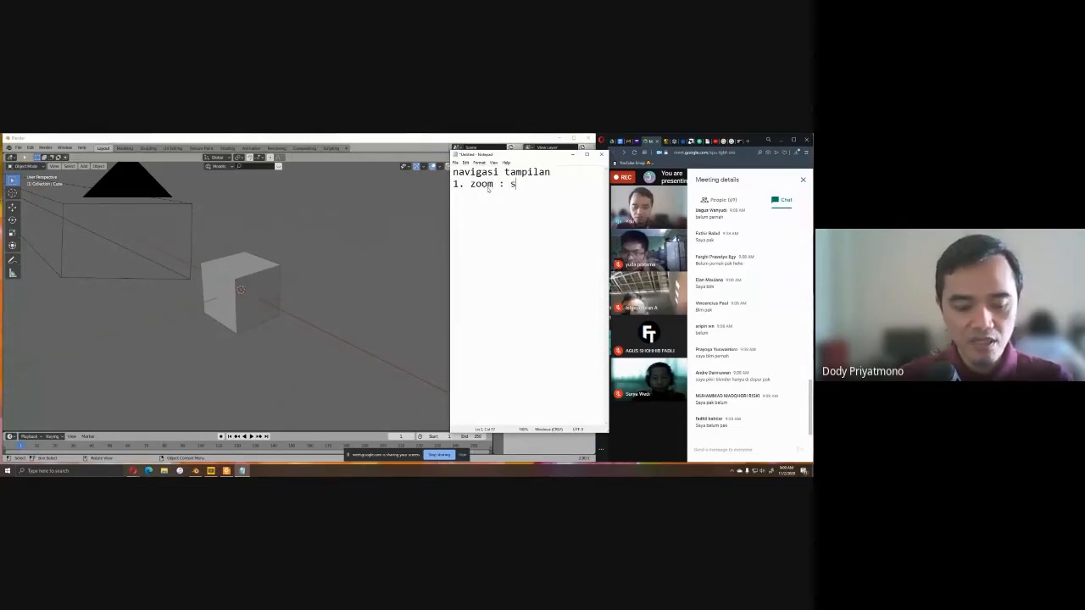
type("croll mouse")
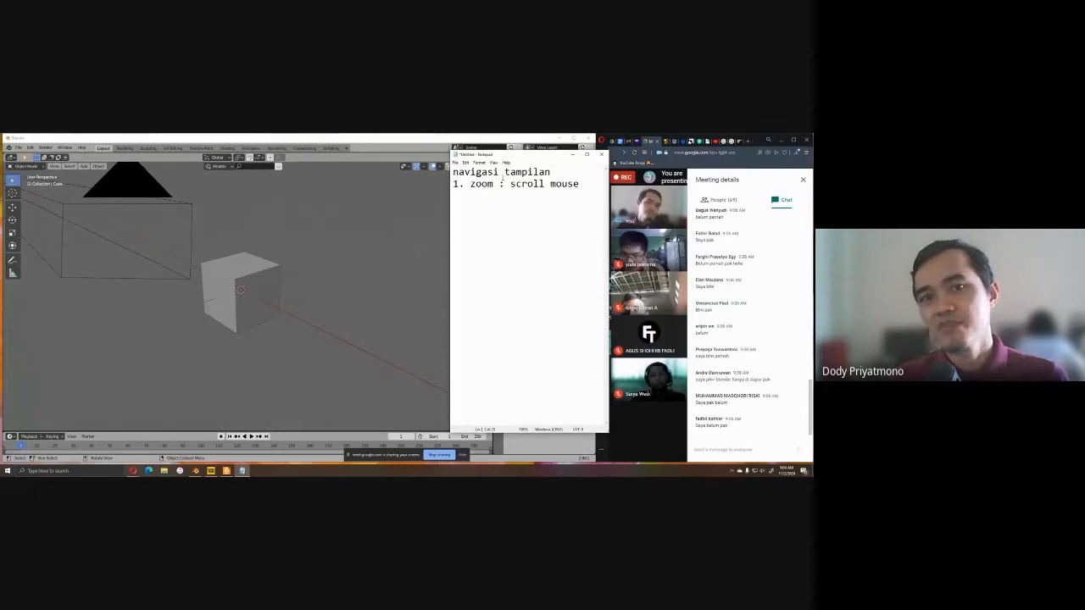
Place the note closer to the cube, switch to Blender and zoom the viewport in on the cube.
left_click_drag(513, 155, 444, 157)
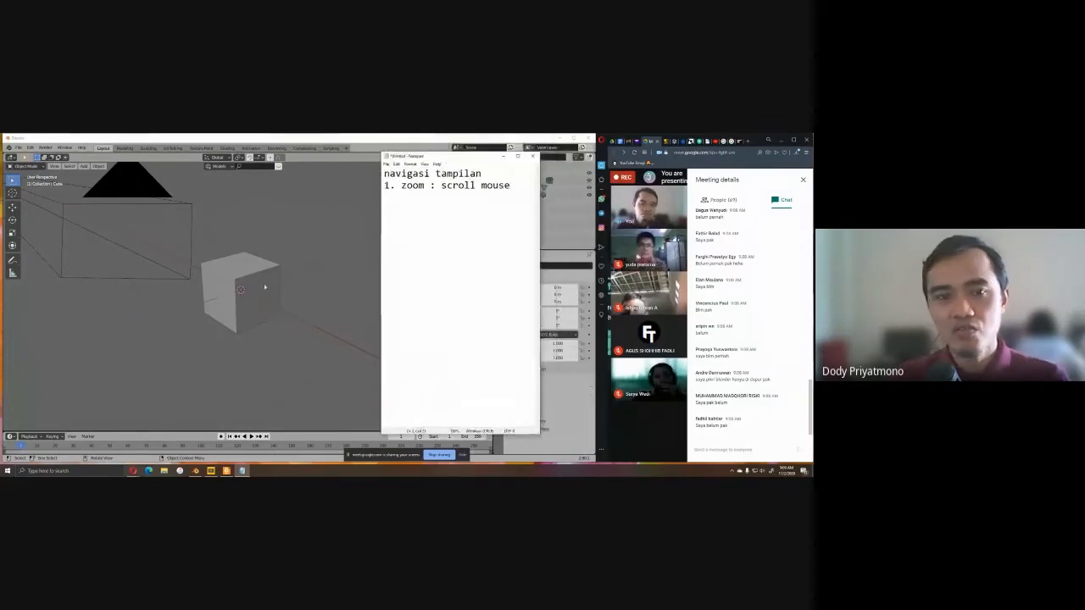
left_click(263, 286)
scroll(239, 320, "down", 2)
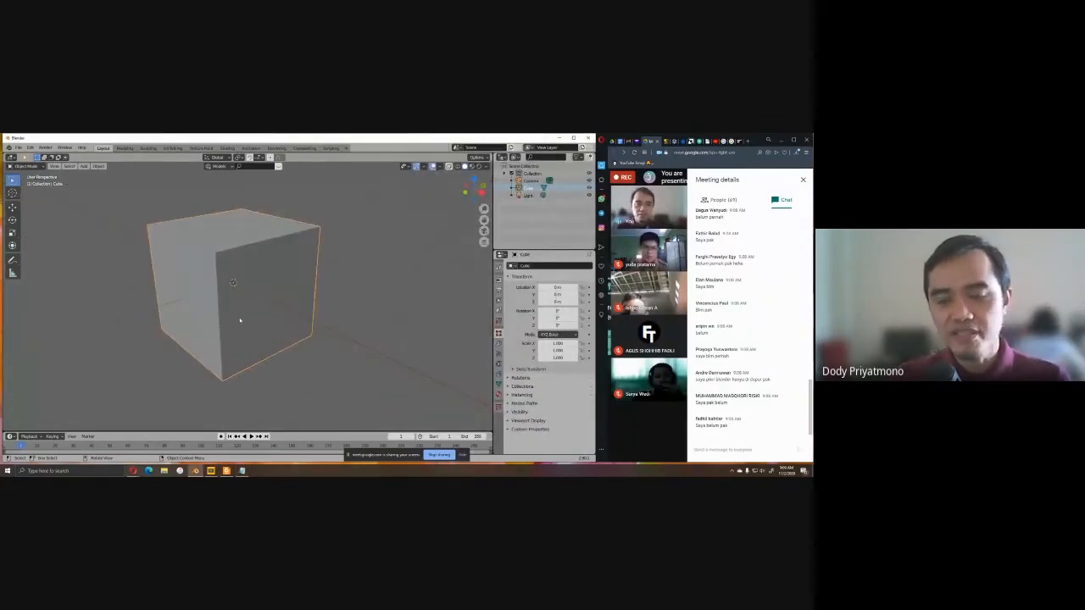
Demonstrate zooming in and out on the cube with scrolling and the viewport's zoom control, ending slightly closer.
scroll(238, 318, "up", 3)
scroll(235, 324, "down", 3)
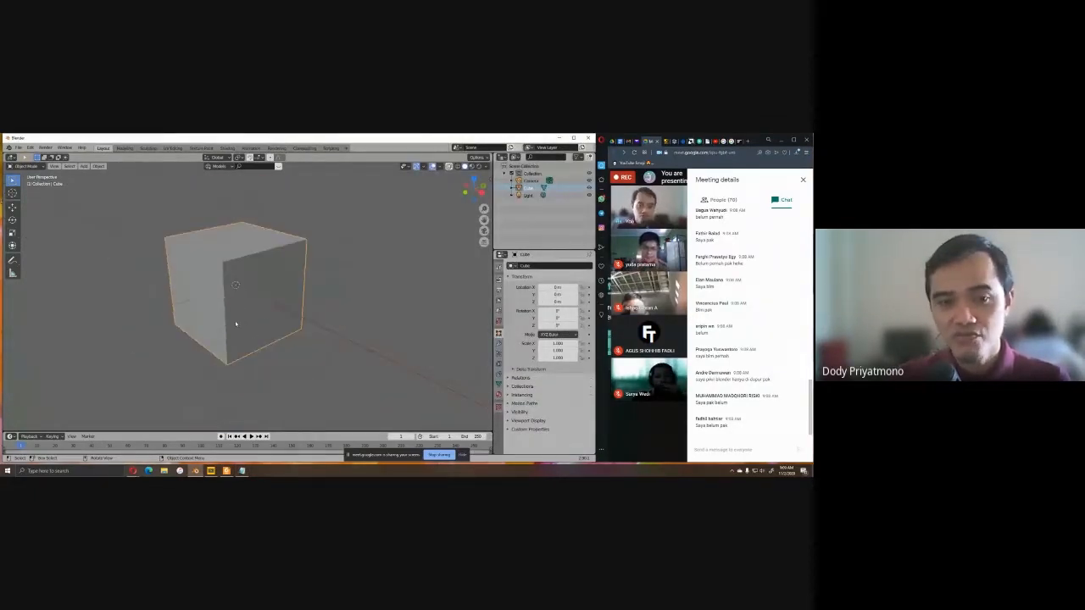
scroll(235, 324, "up", 2)
scroll(236, 323, "down", 1)
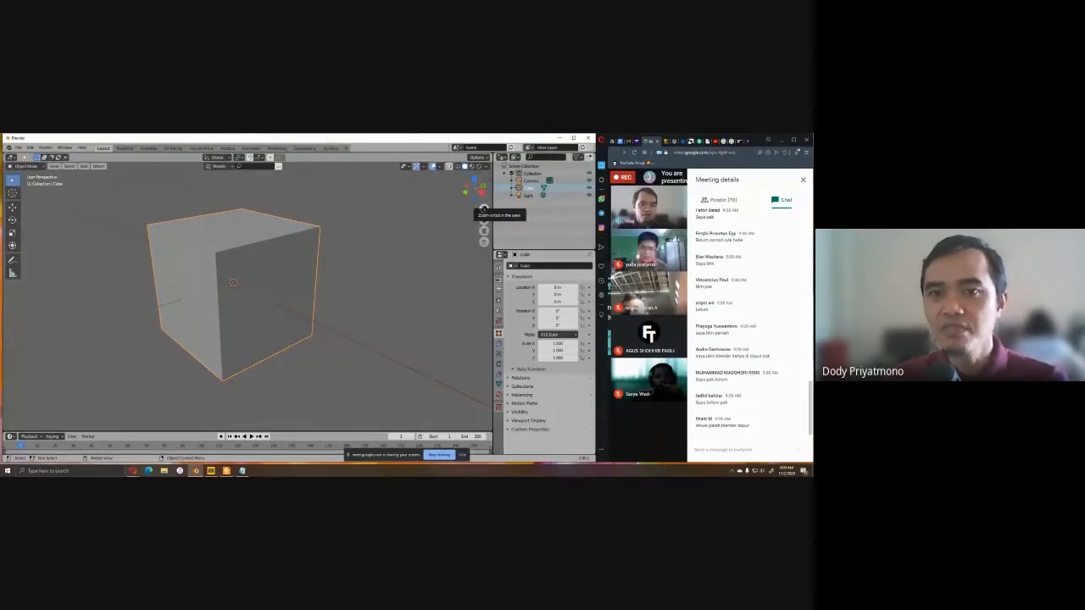
mouse_move(485, 209)
left_mouse_down()
mouse_move(486, 190)
mouse_move(488, 202)
left_mouse_up()
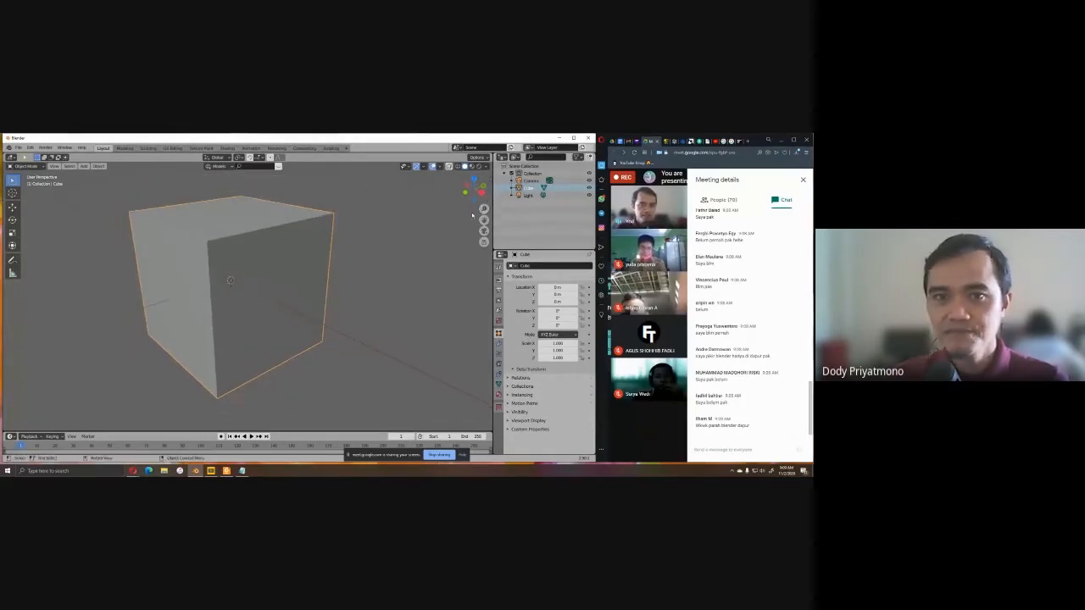
Switch to the Notepad note and start a second entry reading "2. pan view:".
left_click(242, 470)
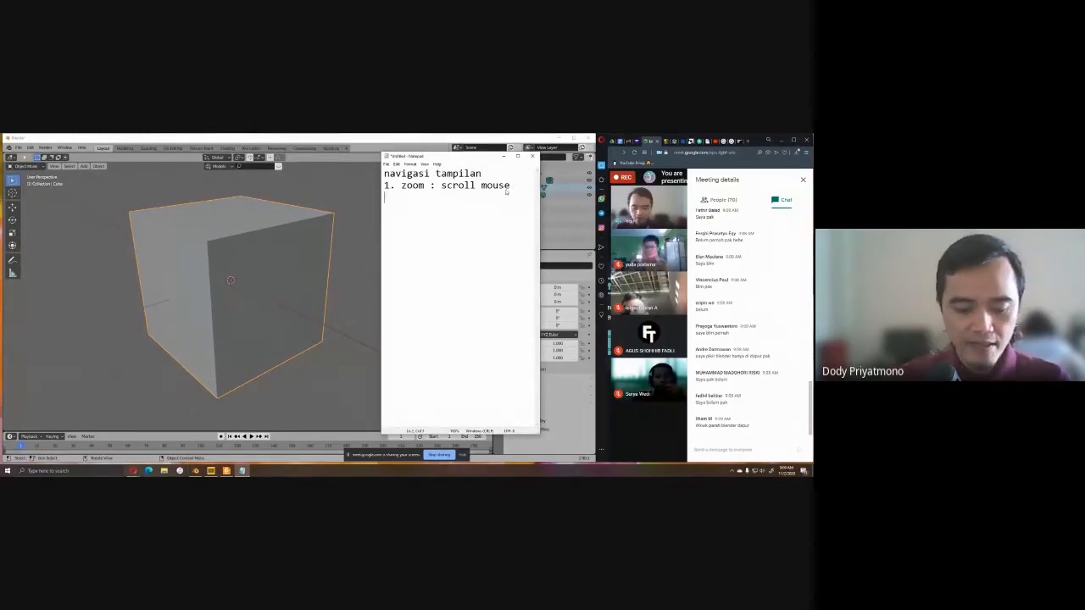
type("2. ")
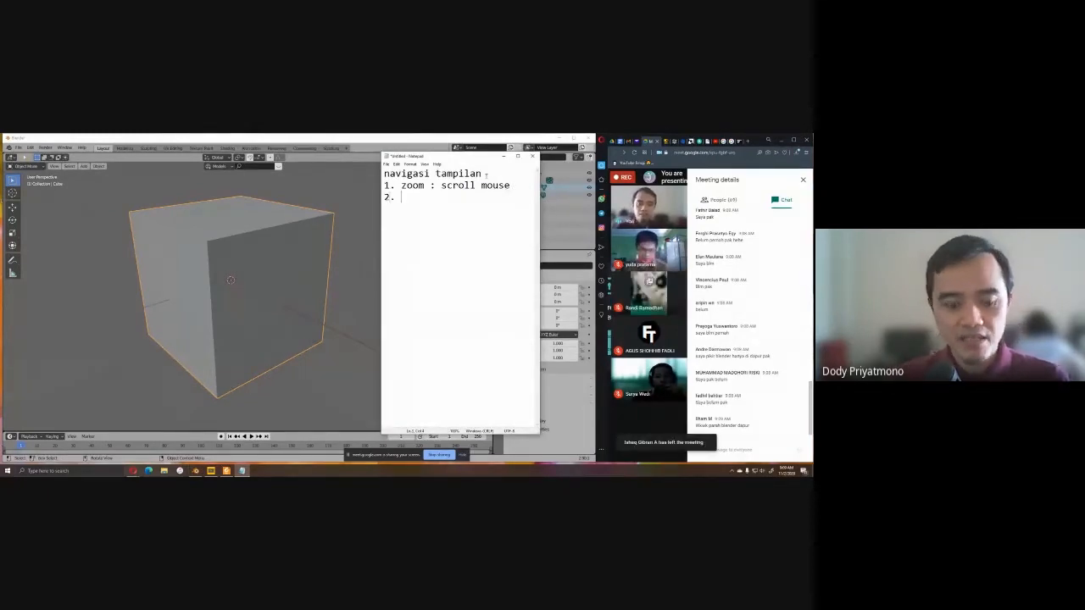
type("geser")
key("BackSpace")
key("BackSpace")
key("BackSpace")
key("BackSpace")
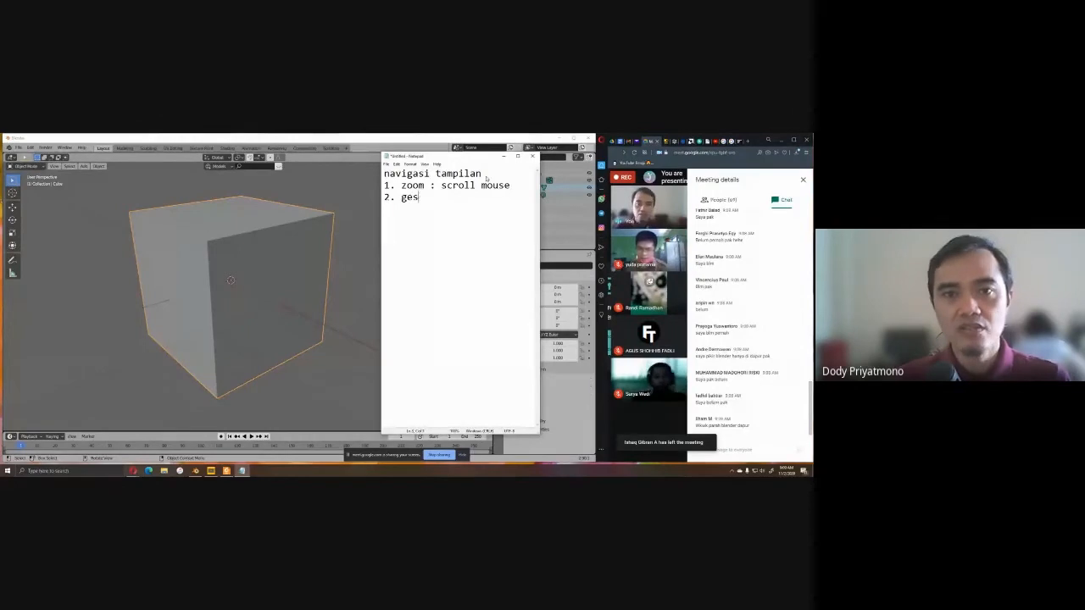
key("BackSpace")
type("pan view:")
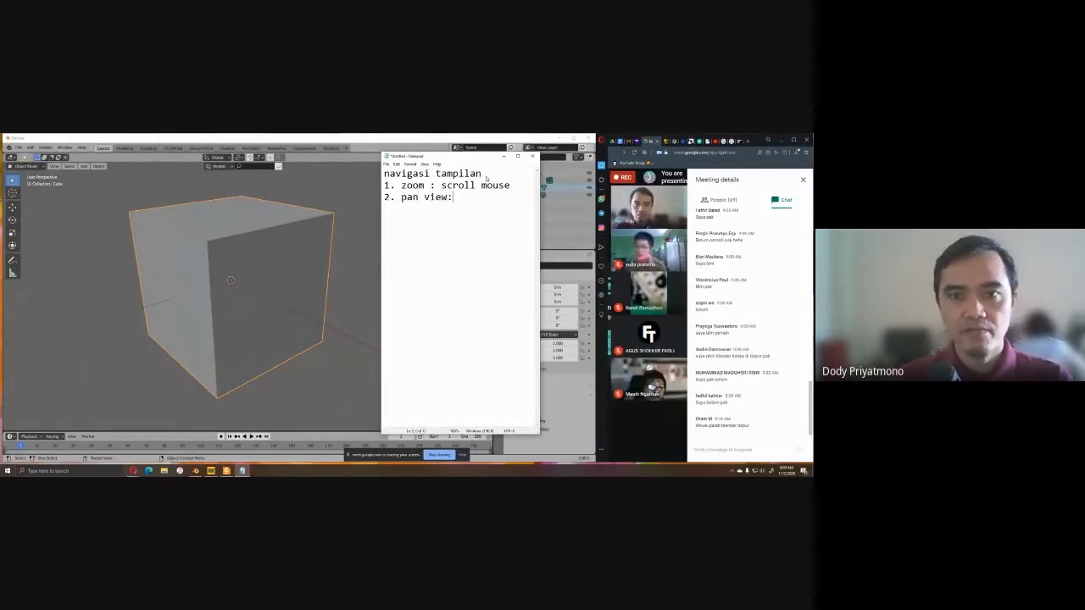
Switch to Blender and demonstrate panning the viewport in several directions around the cube, combined with zooming in and out.
left_click(305, 242)
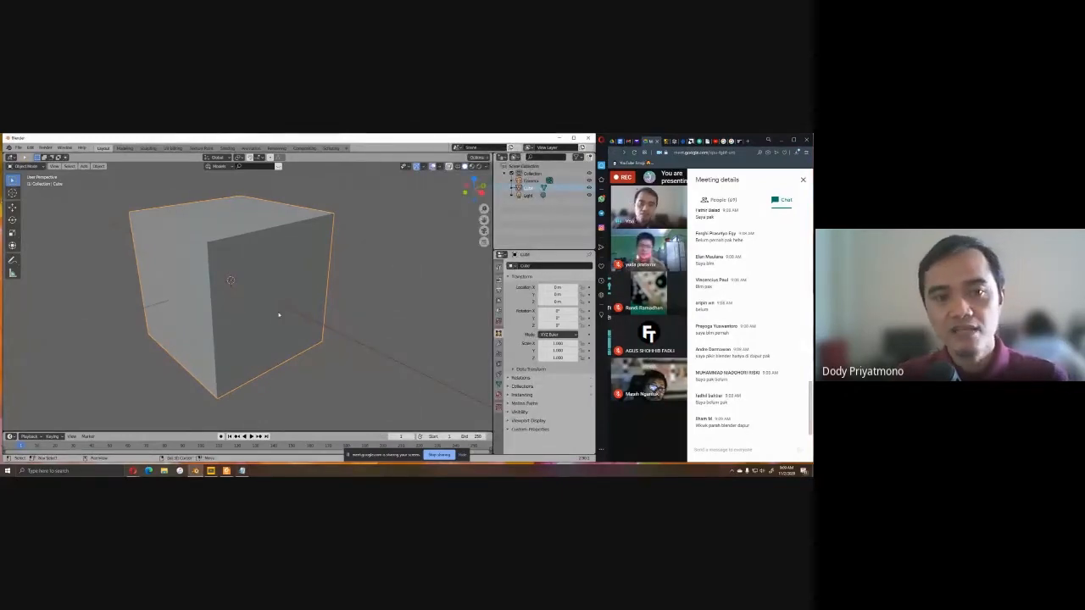
middle_click_drag(279, 315, 314, 324, "shift")
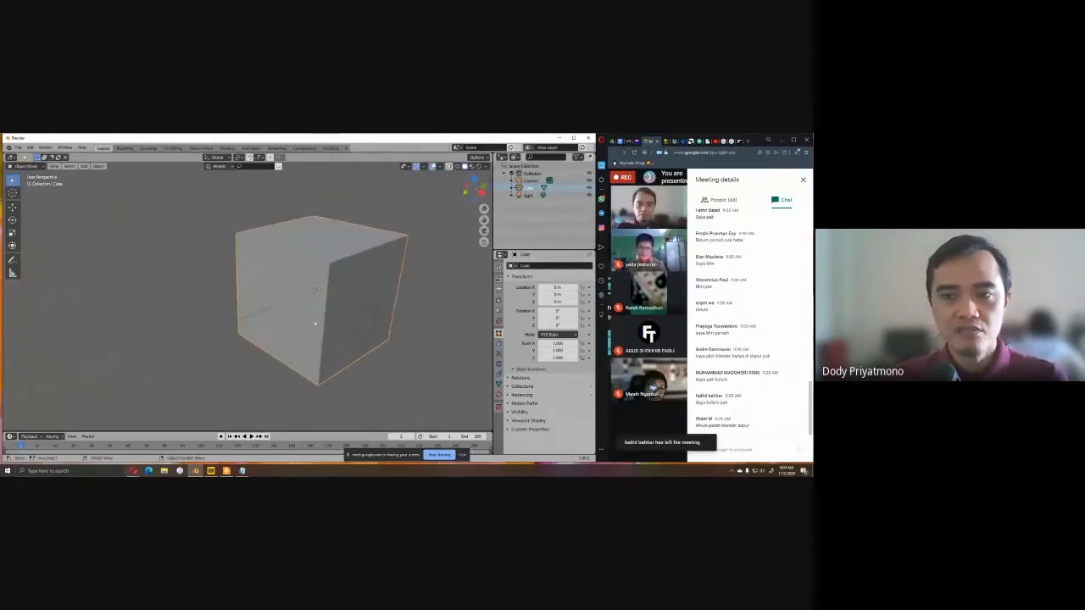
scroll(314, 324, "up", 2)
scroll(314, 324, "down", 5)
scroll(314, 323, "up", 5)
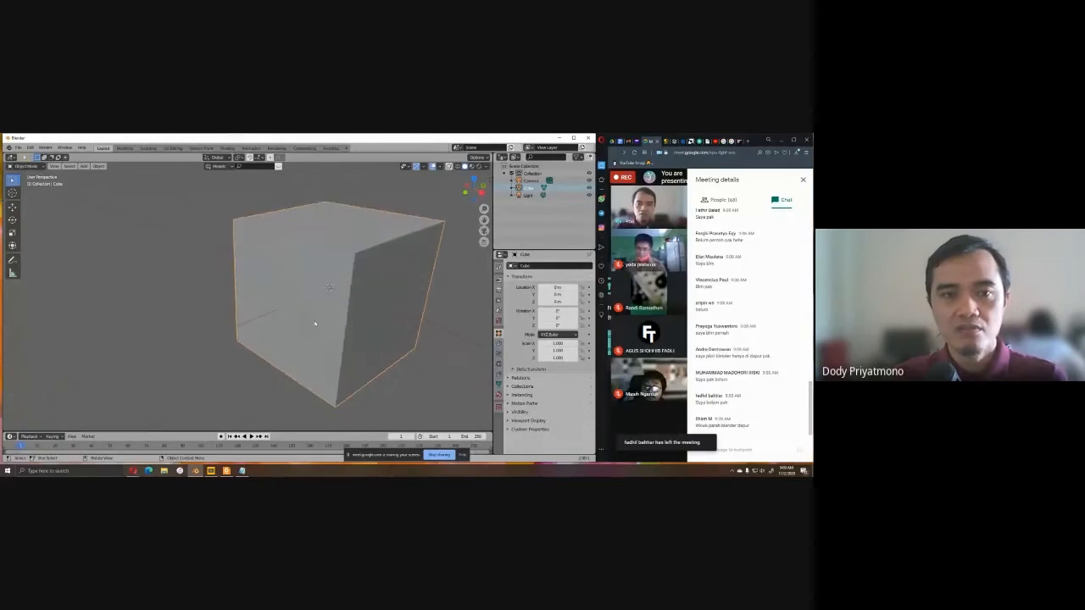
middle_click_drag(348, 322, 303, 322, "shift")
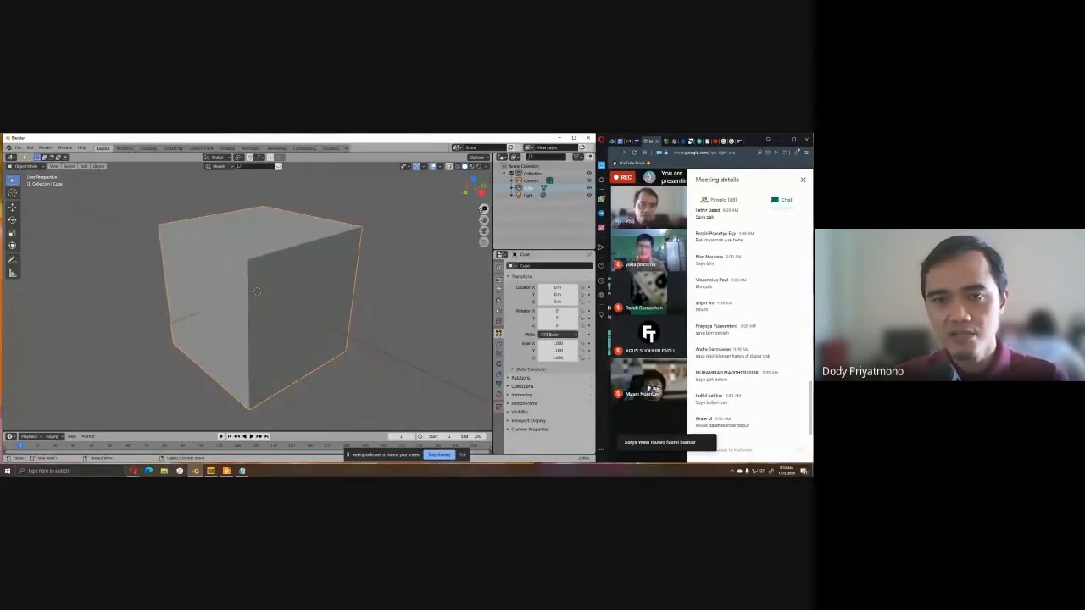
mouse_move(298, 303)
middle_mouse_down("shift")
mouse_move(309, 306)
mouse_move(217, 310)
mouse_move(346, 315)
mouse_move(283, 317)
mouse_move(295, 317)
middle_mouse_up("shift")
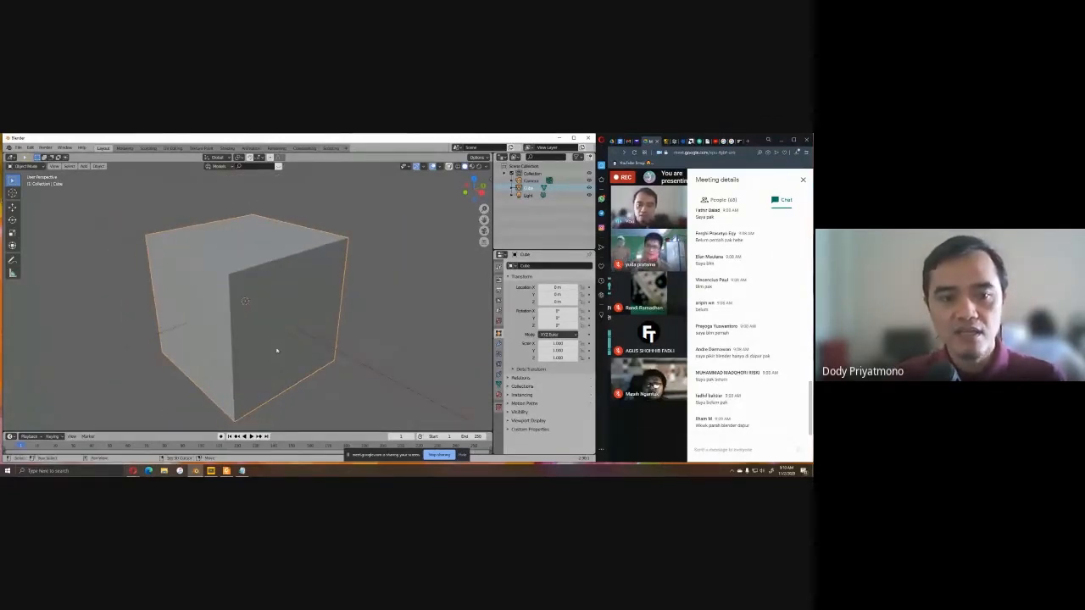
Complete the pan view entry in Notepad with "shift+ Mouse tengah" and widen the note so the entry fits on one line.
key("alt+Tab")
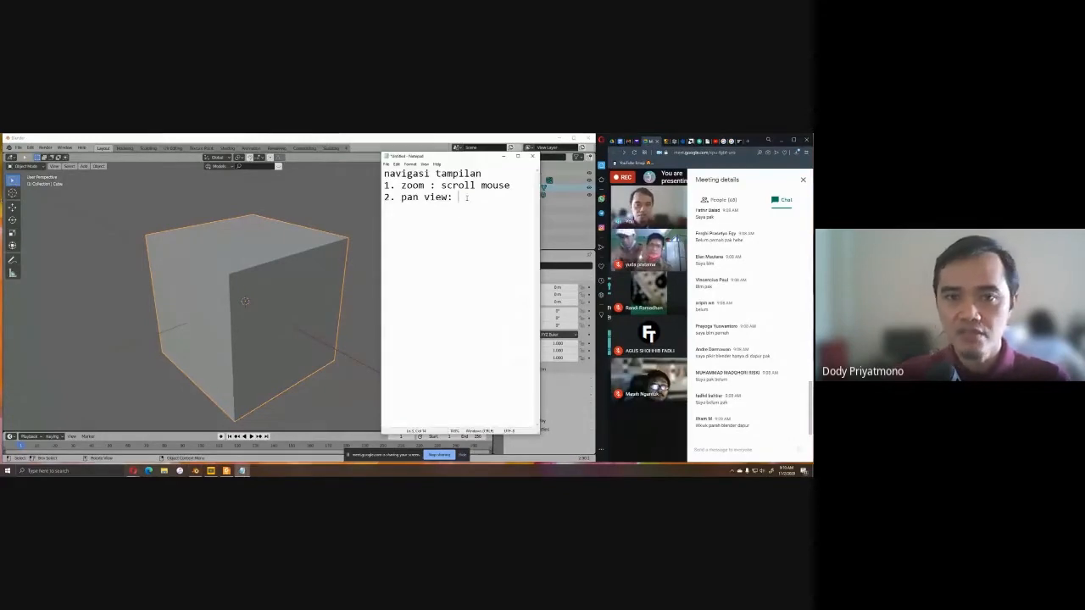
type("shift")
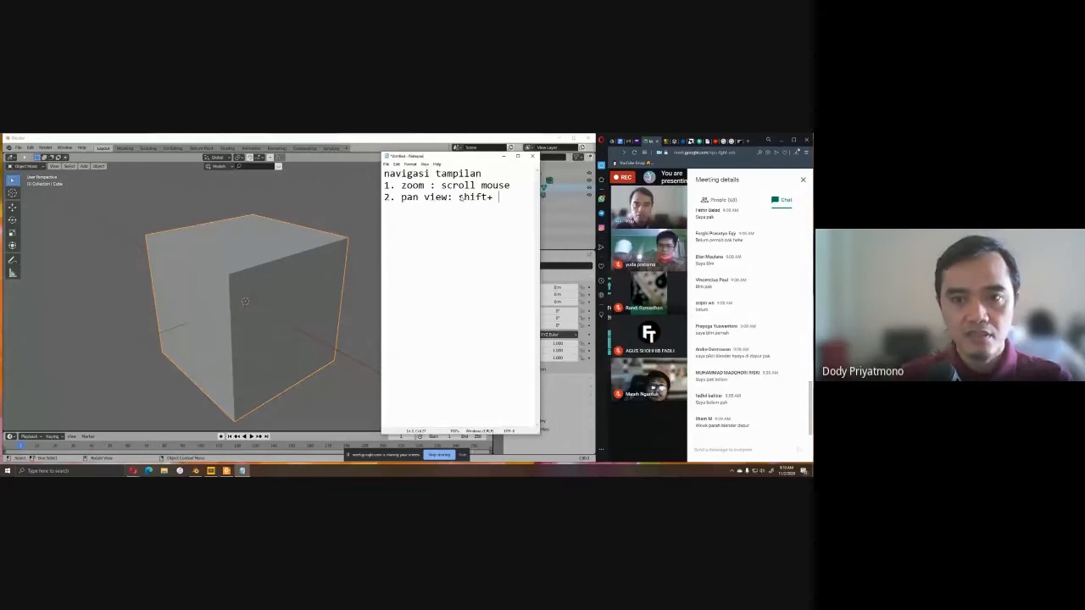
type("+ Mouse tengah")
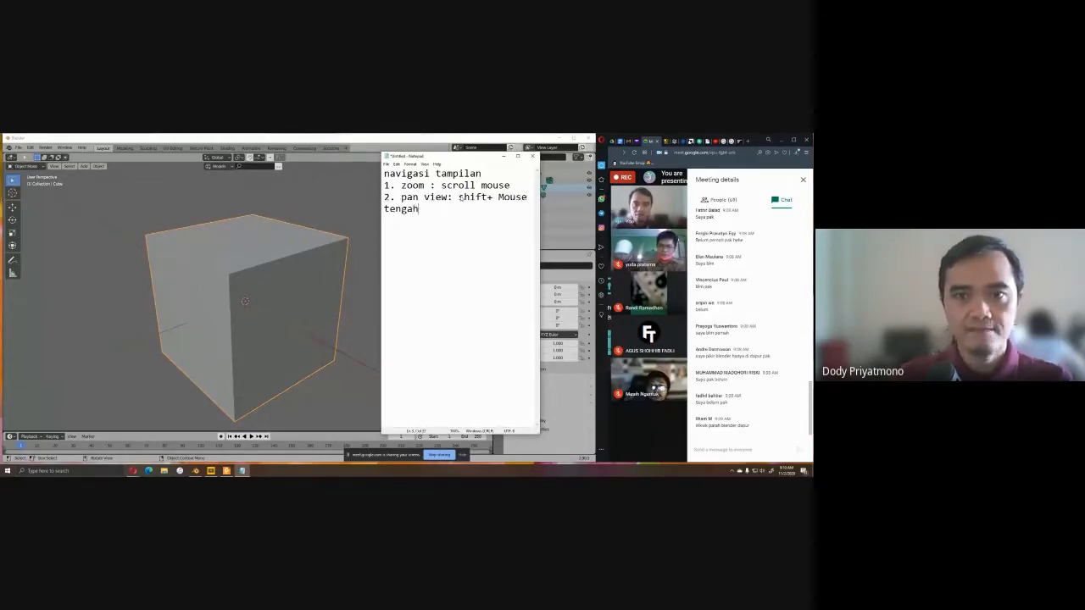
left_click_drag(539, 219, 595, 220)
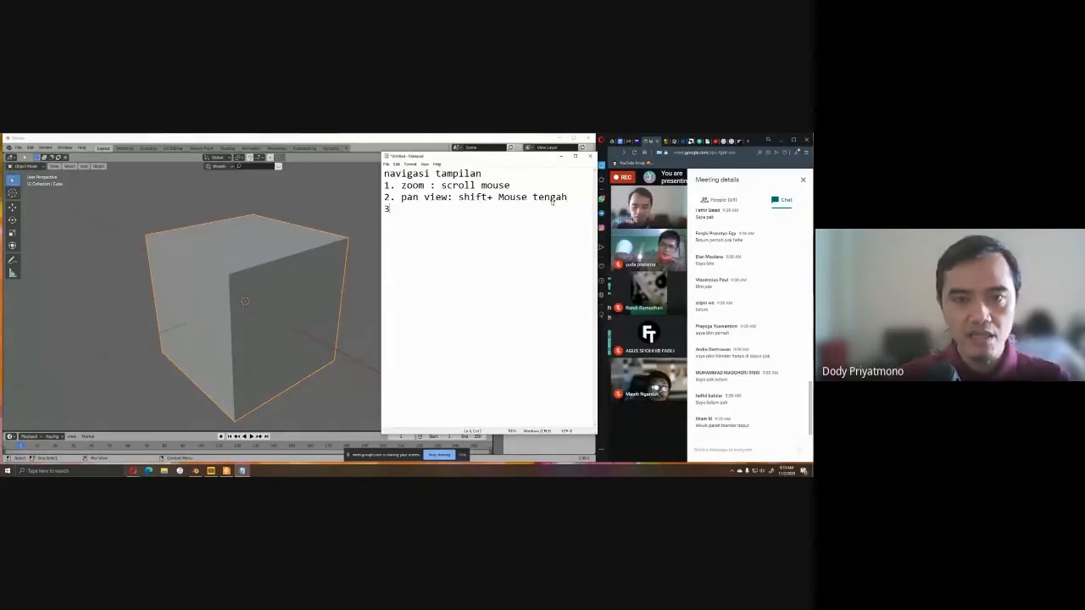
Add the note entry "3. rotasi tampilan: mouse tengah", demonstrating rotation by orbiting around the cube in Blender.
type("ro")
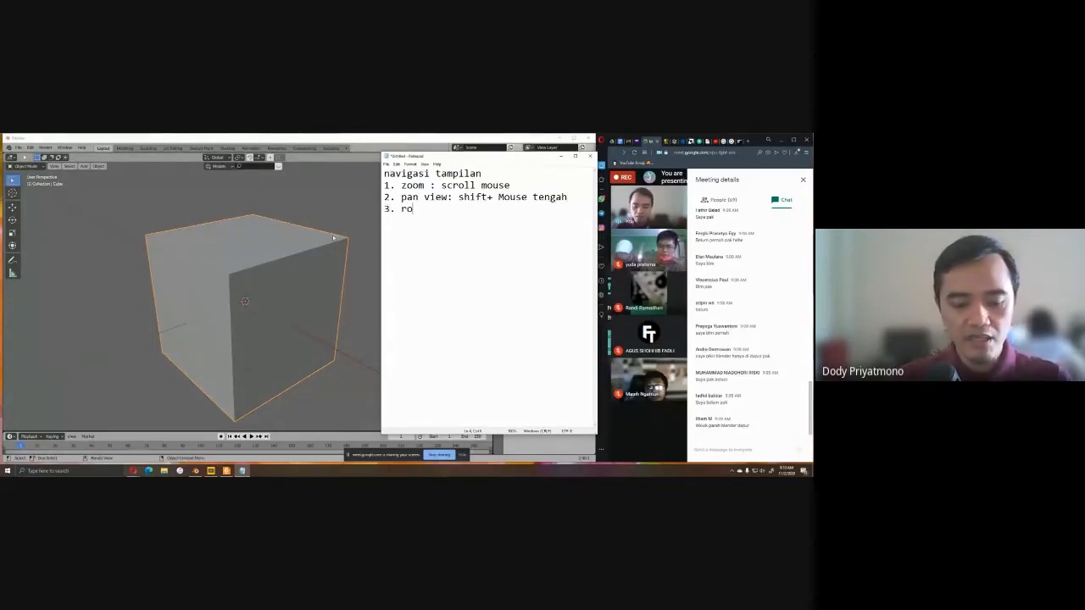
type("tasi tampi")
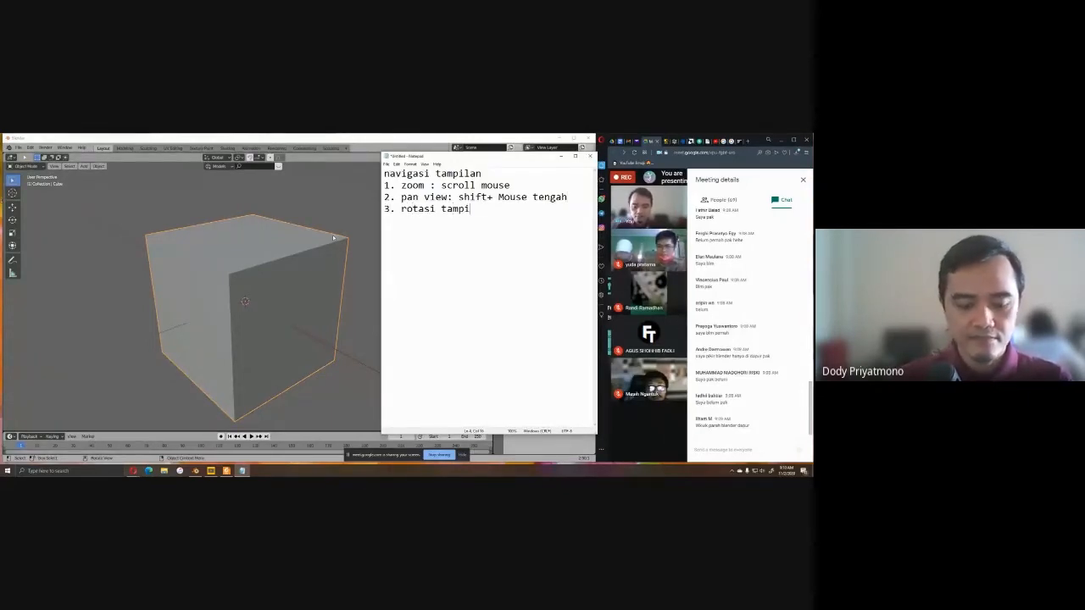
type("lan:")
middle_click_drag(54, 331, 289, 313)
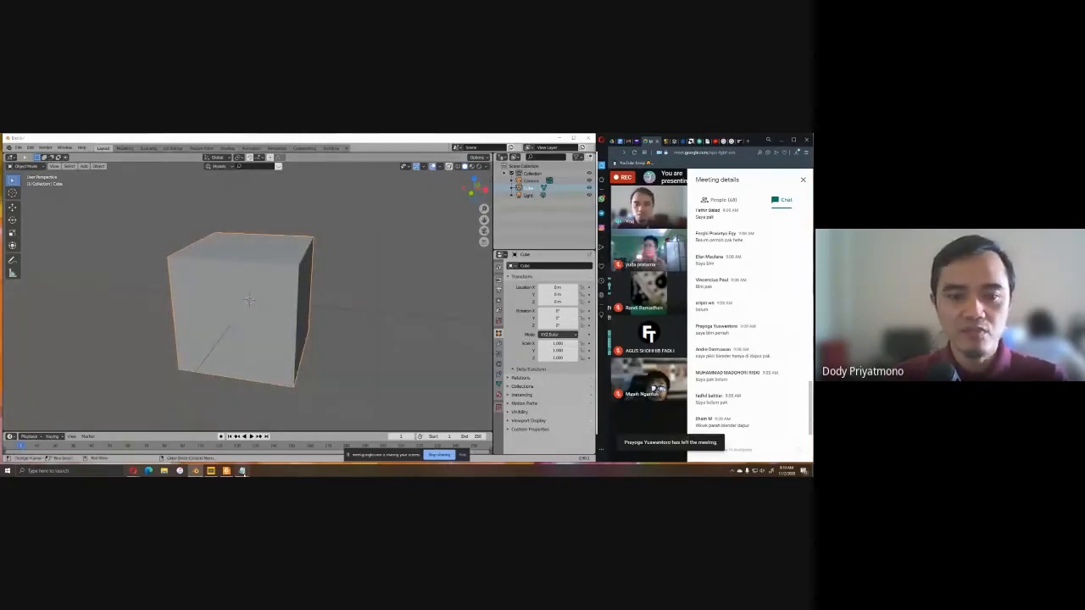
left_click(242, 471)
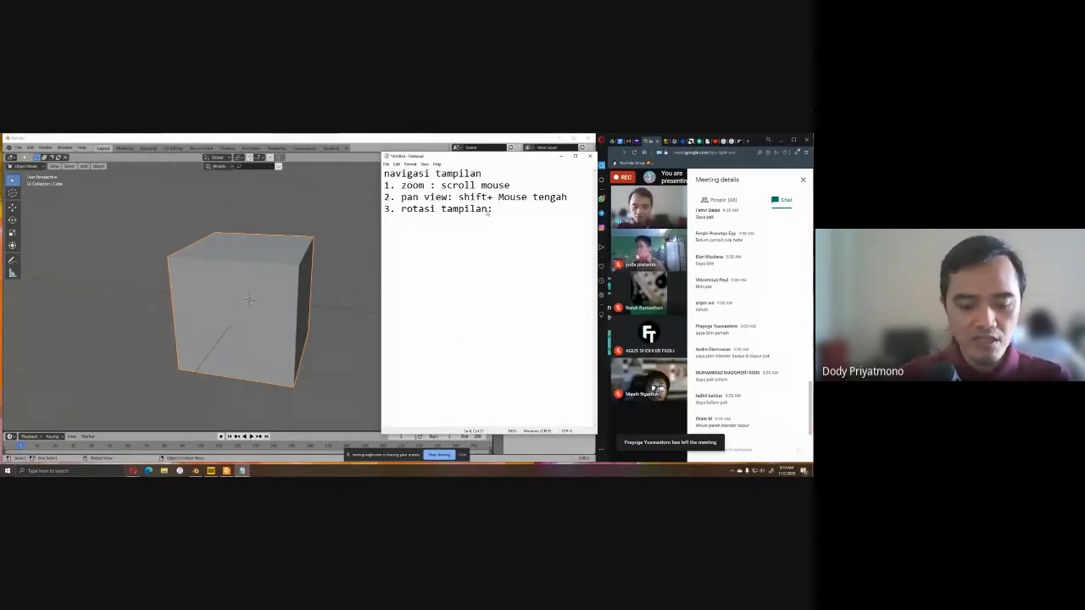
type("mouse tengah")
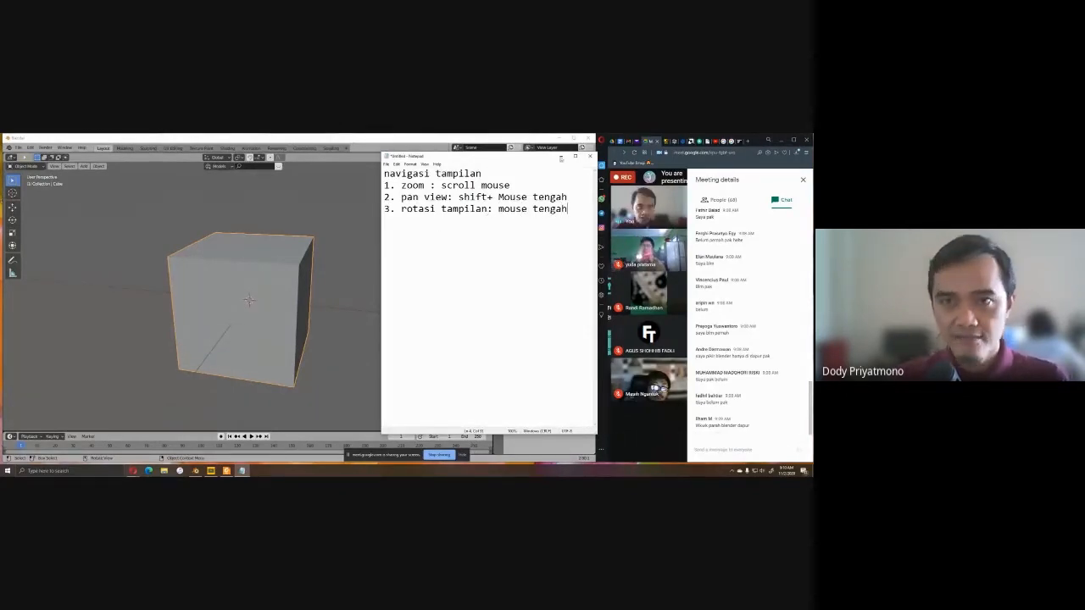
Move the note aside, return to Blender, and demonstrate orbiting, zooming and panning the view, including with the on-screen navigation gizmos.
left_click_drag(560, 158, 527, 162)
left_click(345, 255)
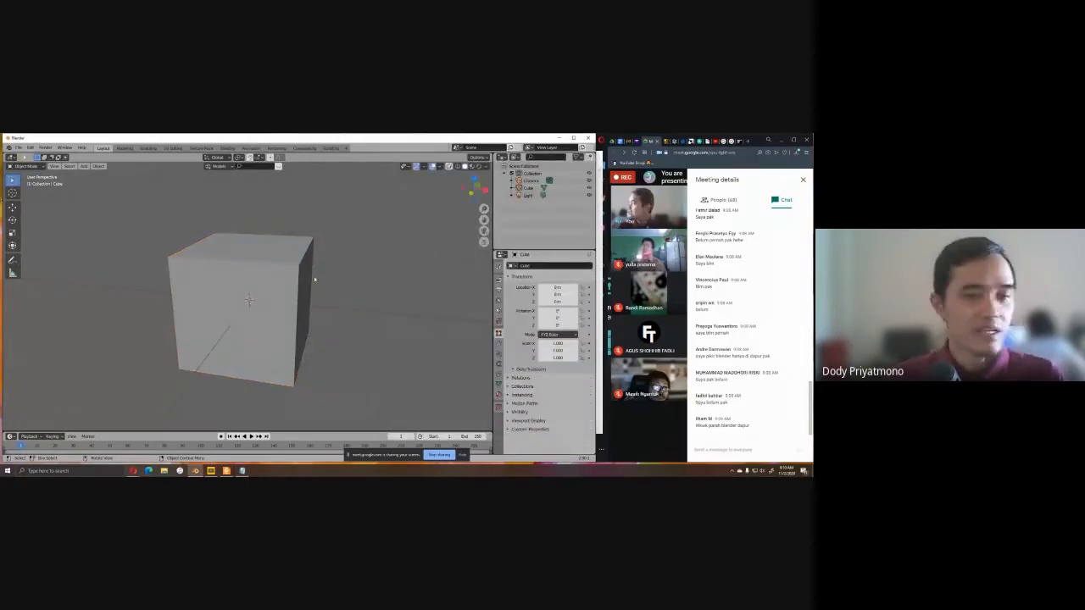
mouse_move(310, 271)
middle_mouse_down()
mouse_move(285, 265)
mouse_move(301, 273)
mouse_move(300, 291)
mouse_move(308, 286)
middle_mouse_up()
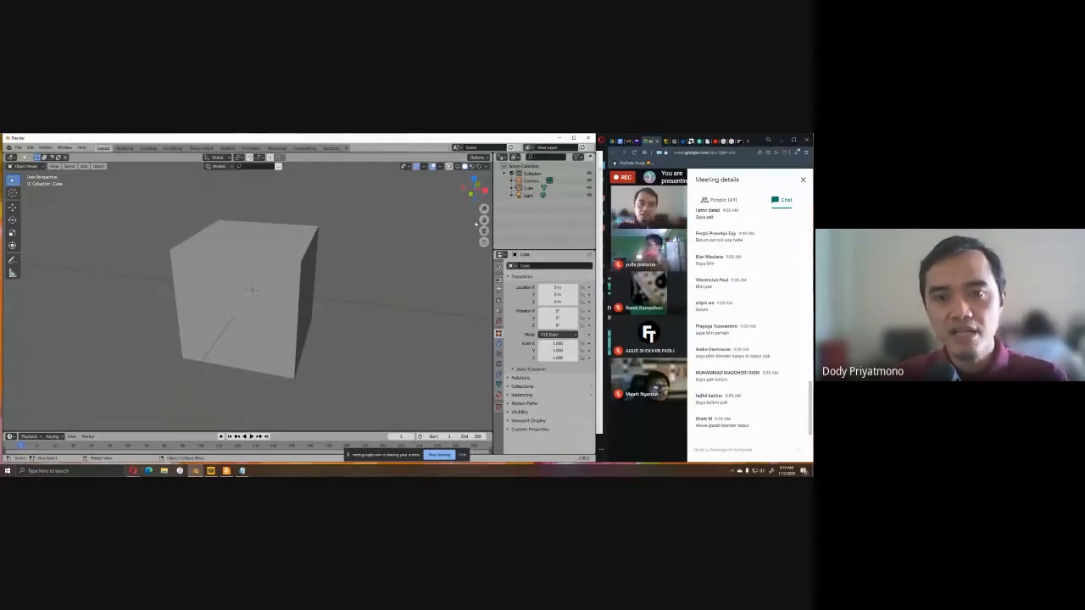
left_click_drag(484, 209, 485, 210)
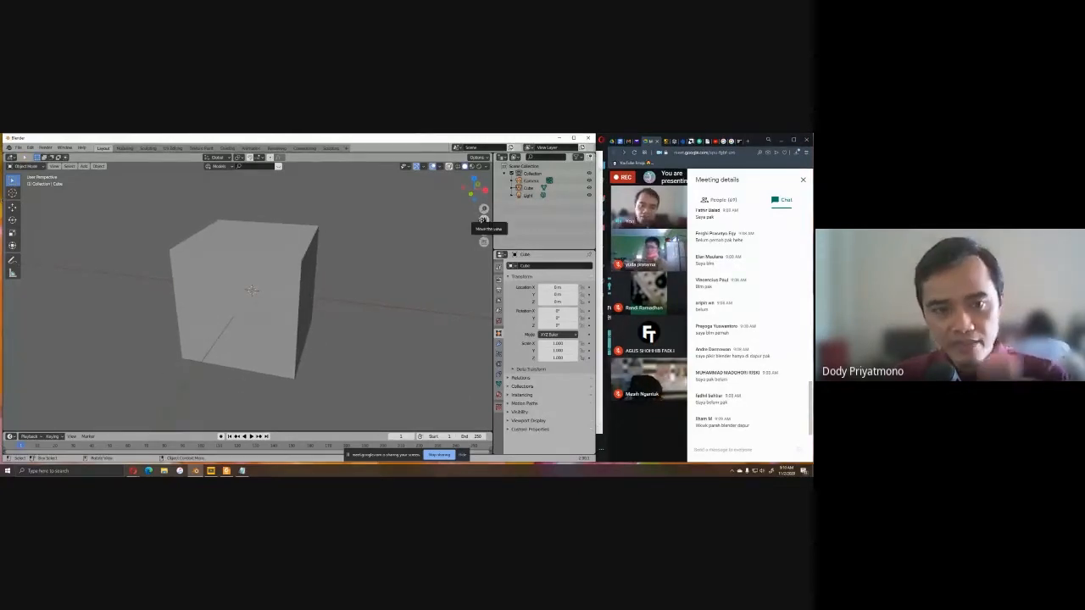
mouse_move(483, 220)
left_mouse_down()
mouse_move(26, 237)
mouse_move(33, 222)
mouse_move(486, 230)
left_mouse_up()
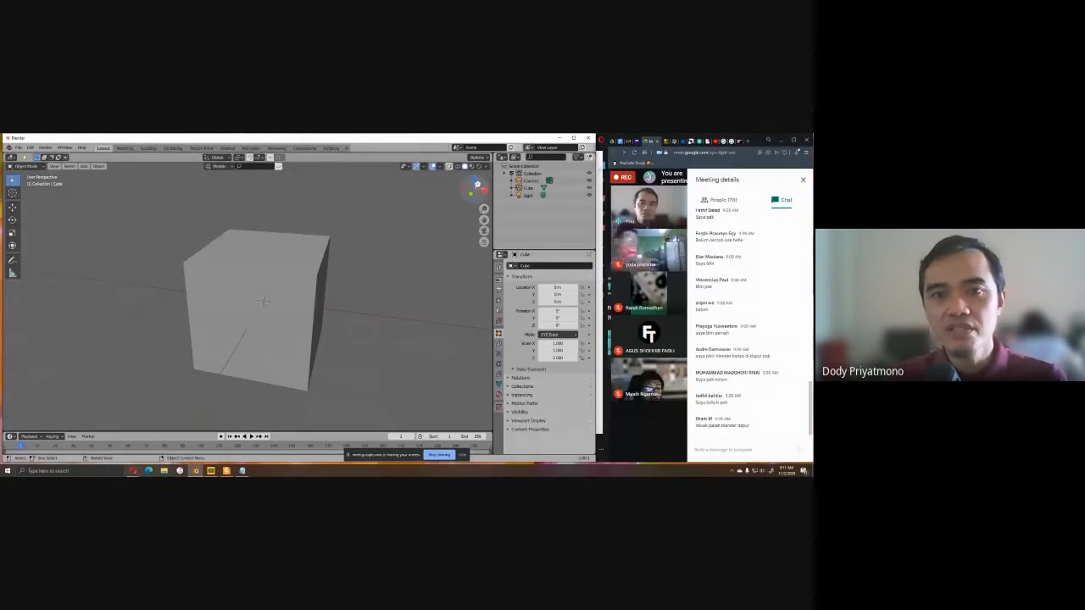
mouse_move(477, 181)
left_mouse_down()
mouse_move(456, 168)
mouse_move(476, 188)
left_mouse_up()
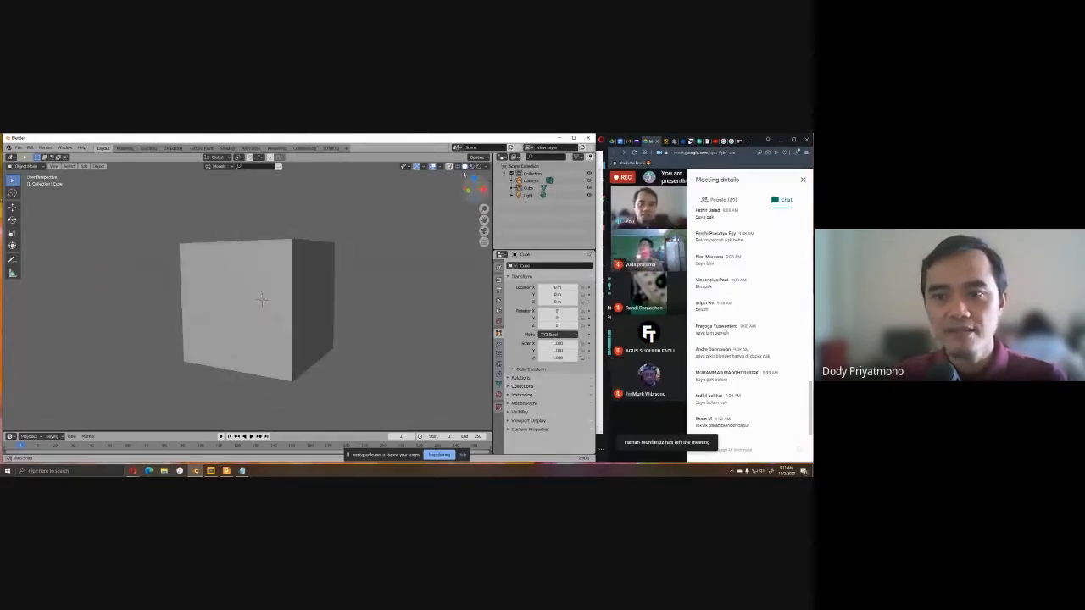
Annotate the viewport's navigation gizmos with arrows and the handwritten labels Rotate, Zoom and Pan, and return to the selection tool.
left_click(12, 260)
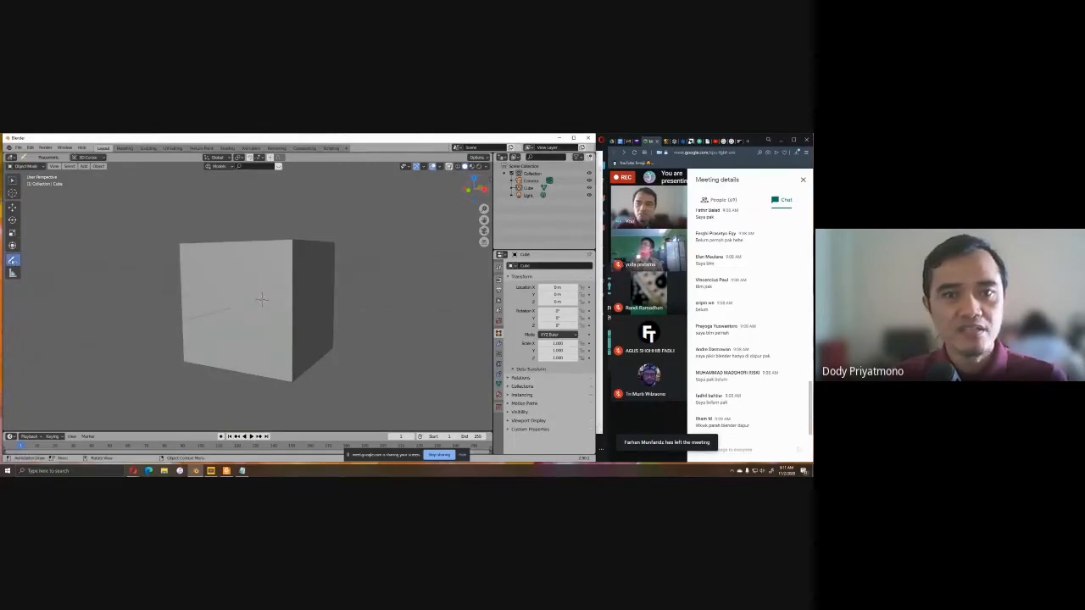
left_click_drag(381, 190, 452, 184)
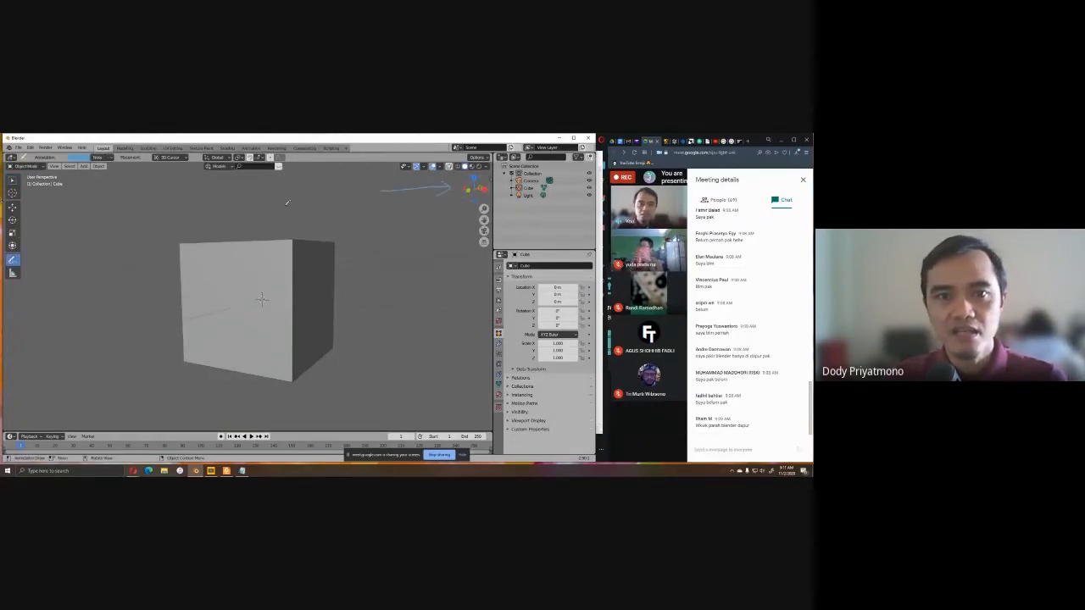
left_click_drag(355, 197, 367, 203)
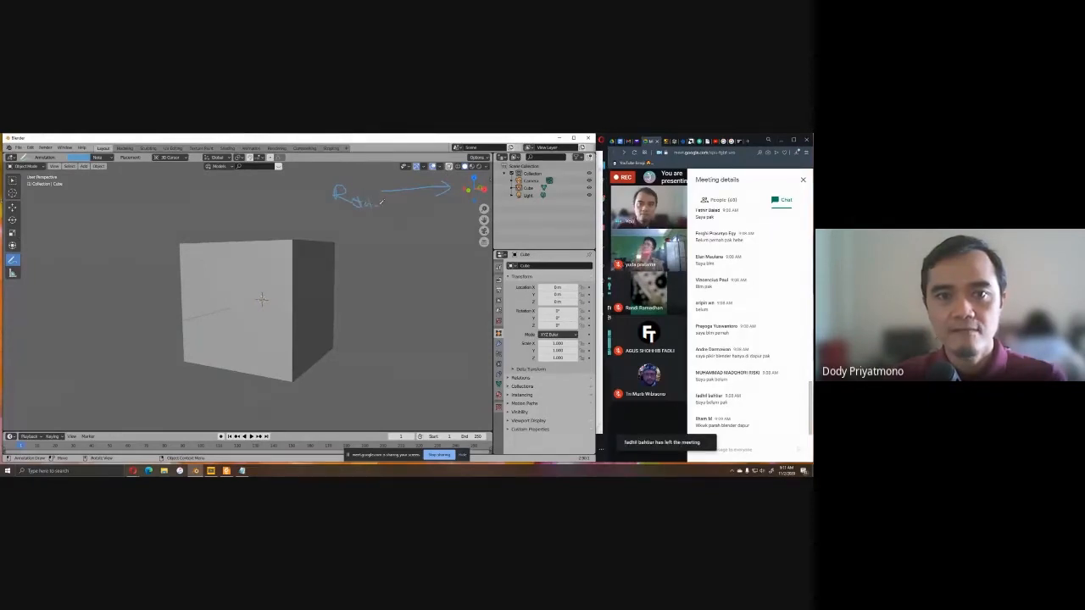
left_click_drag(429, 223, 471, 209)
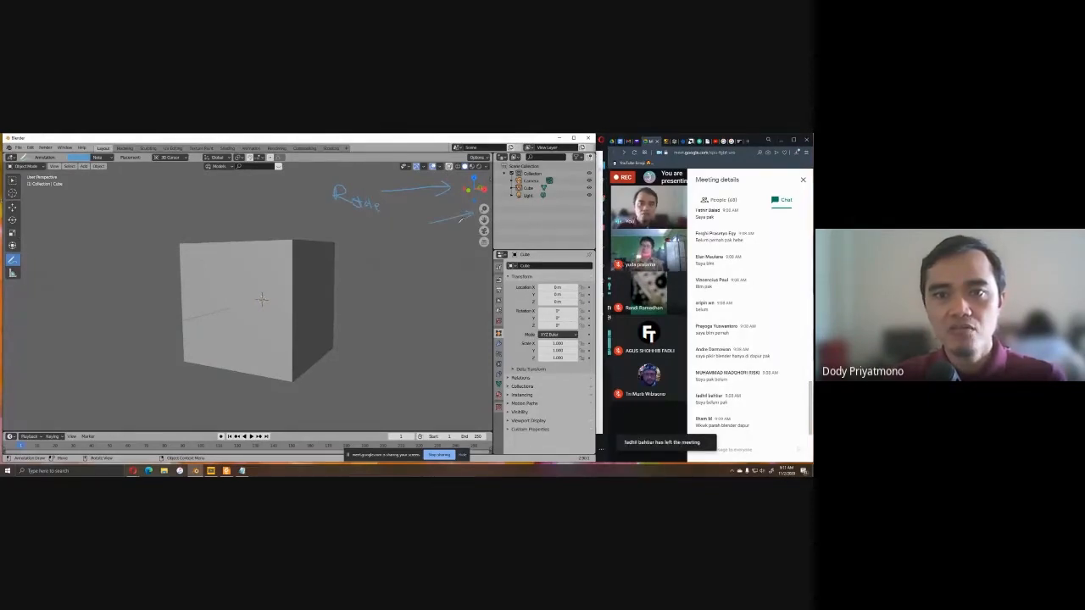
left_click_drag(396, 235, 408, 231)
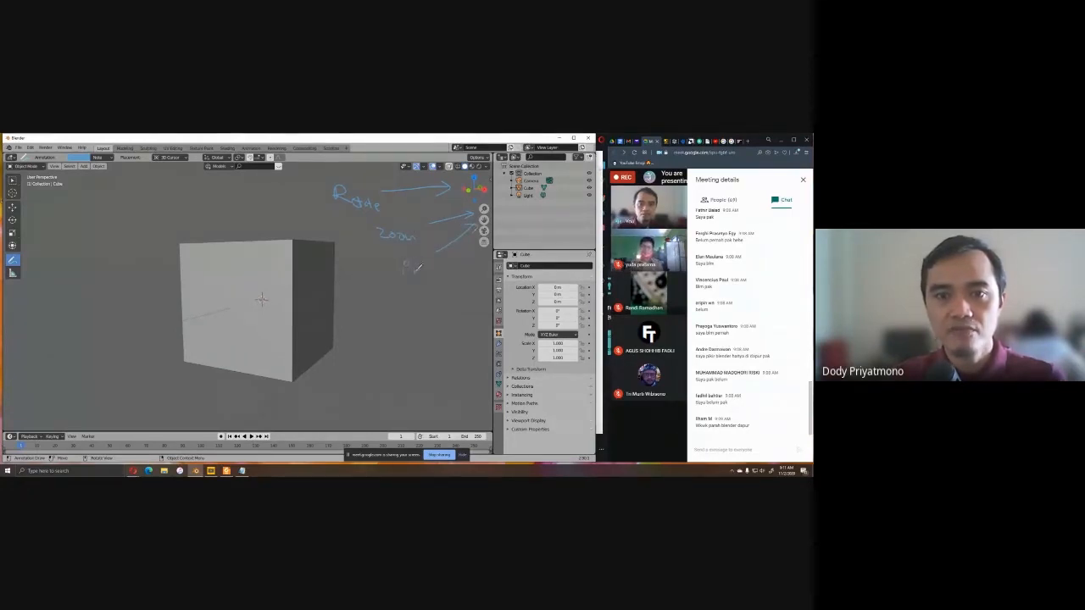
left_click_drag(406, 263, 423, 272)
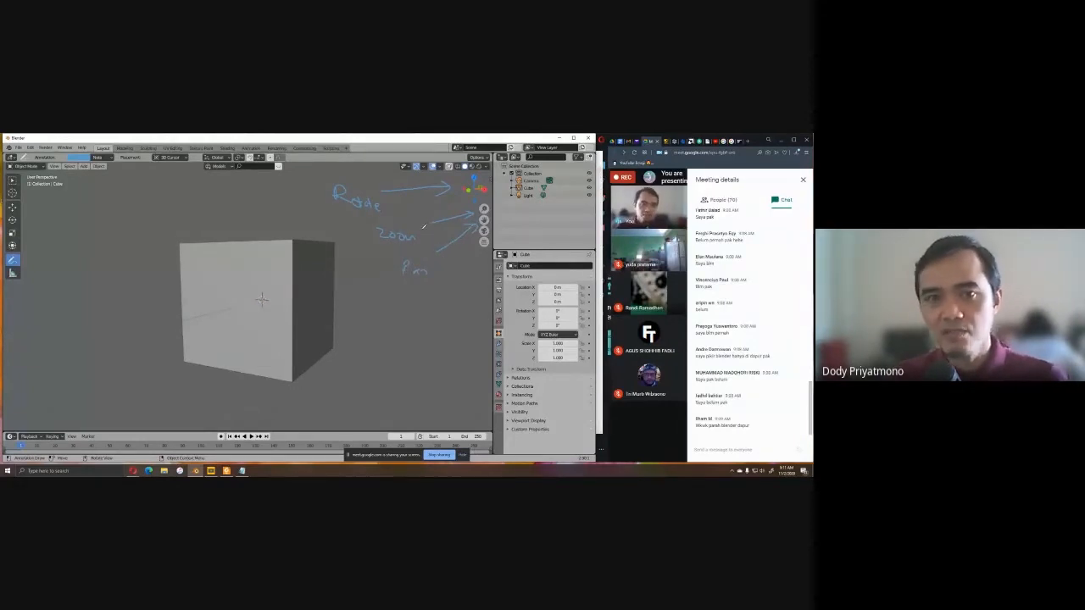
left_click(12, 179)
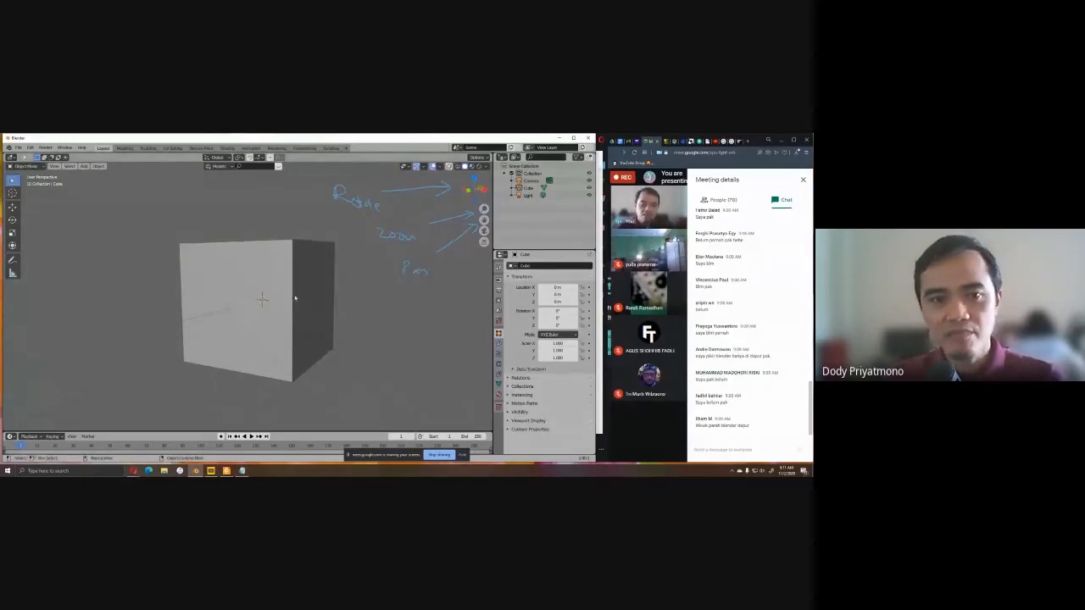
Clear the handwritten Rotate, Zoom and Pan annotations from the viewport, checking the sidebar's tool and view settings, and hide the sidebar.
mouse_move(295, 298)
middle_mouse_down()
mouse_move(320, 308)
mouse_move(296, 313)
middle_mouse_up()
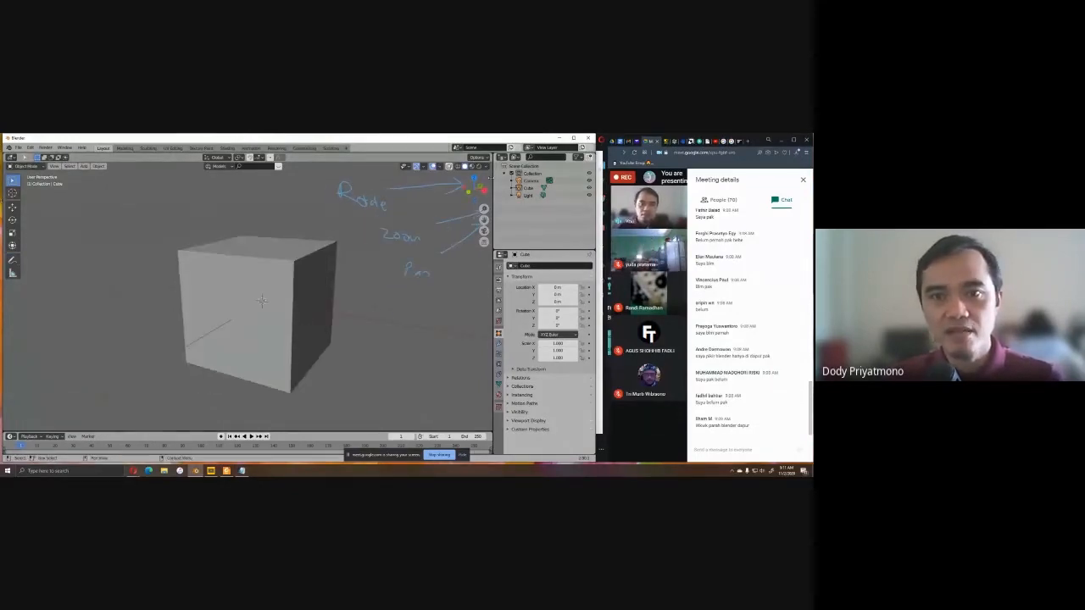
left_click(489, 176)
left_click(488, 193)
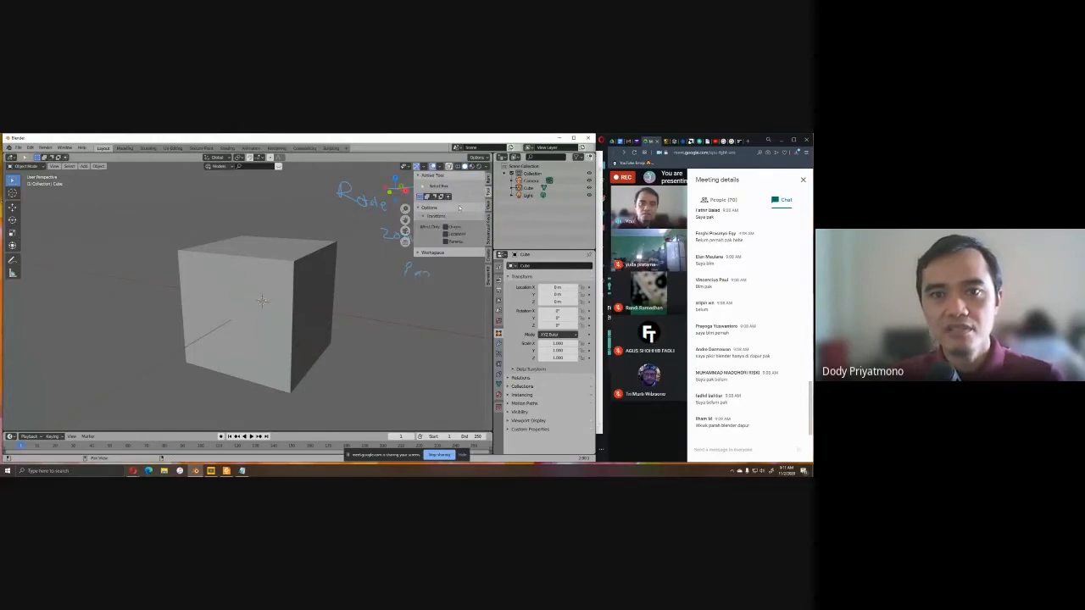
left_click(489, 205)
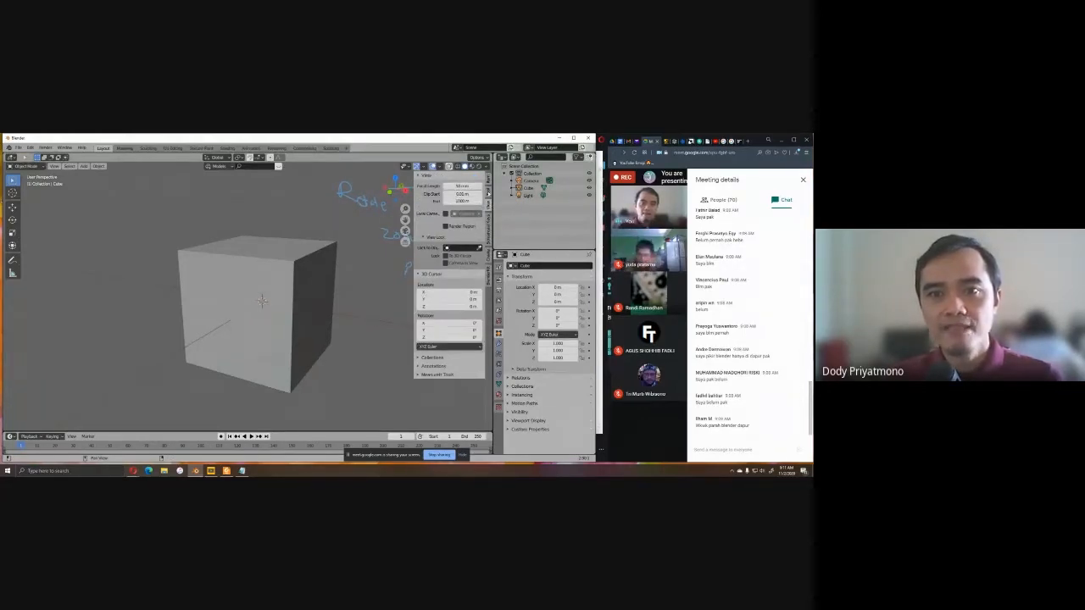
left_click(488, 181)
left_click(488, 192)
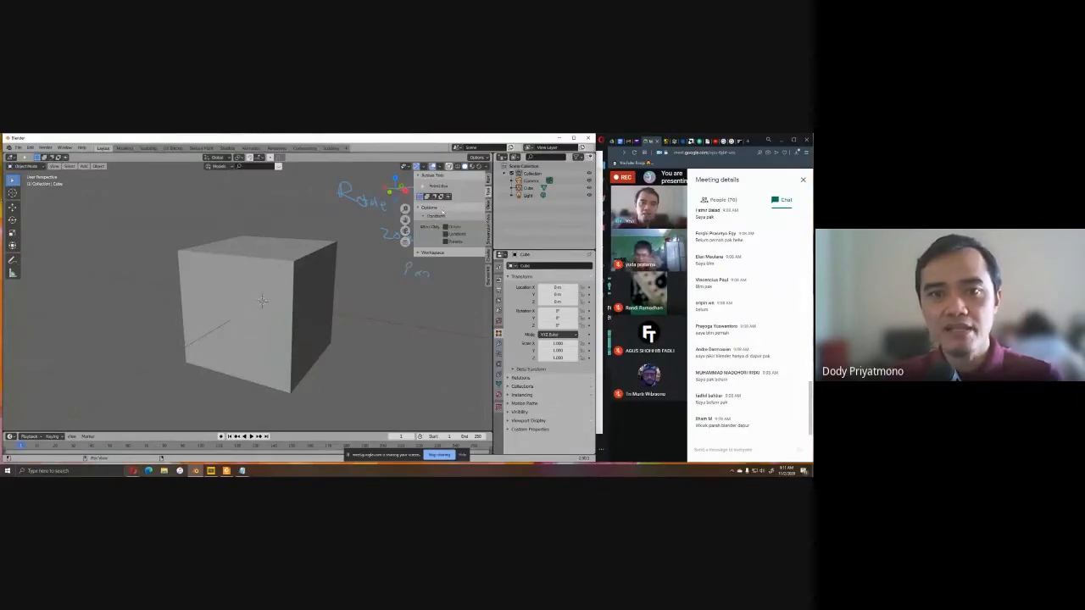
key("n")
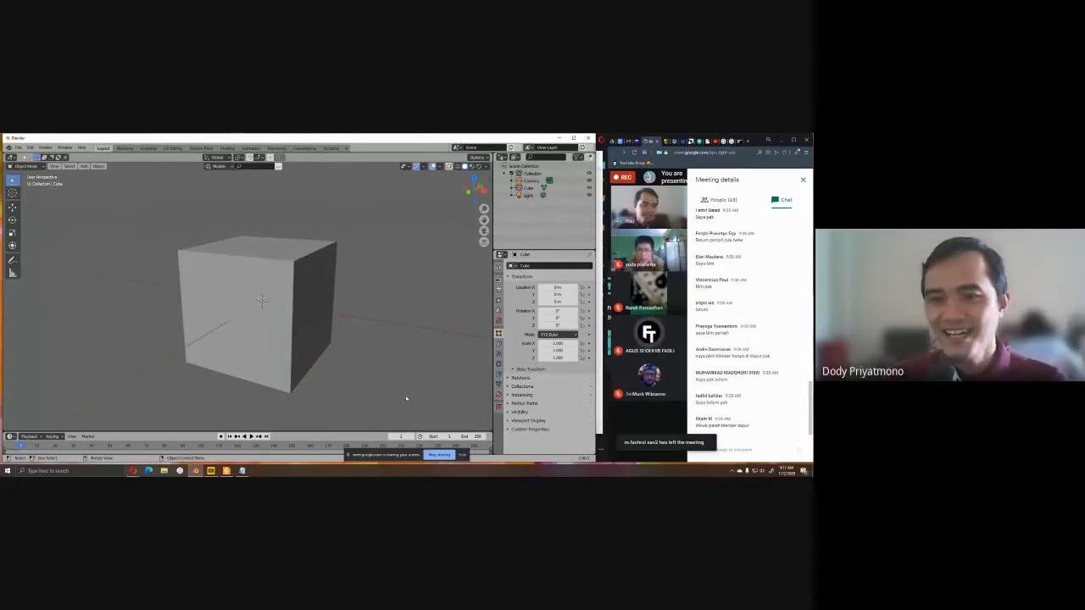
Demonstrate panning and zooming the view around the cube once more, and select the cube.
scroll(386, 334, "up", 1)
middle_click_drag(358, 301, 370, 286, "shift")
scroll(363, 301, "down", 3)
scroll(361, 303, "up", 2)
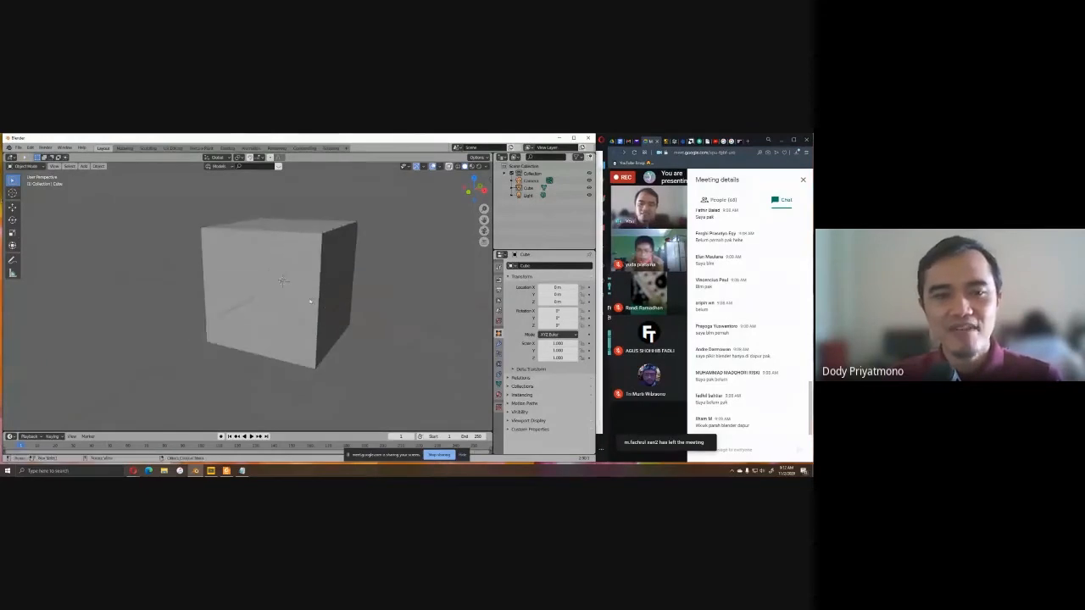
left_click(310, 301)
Switch to Notepad and add a separator line of equals signs and the heading "transformasi objek" below the navigation list, starting item 1.
key("alt+Tab")
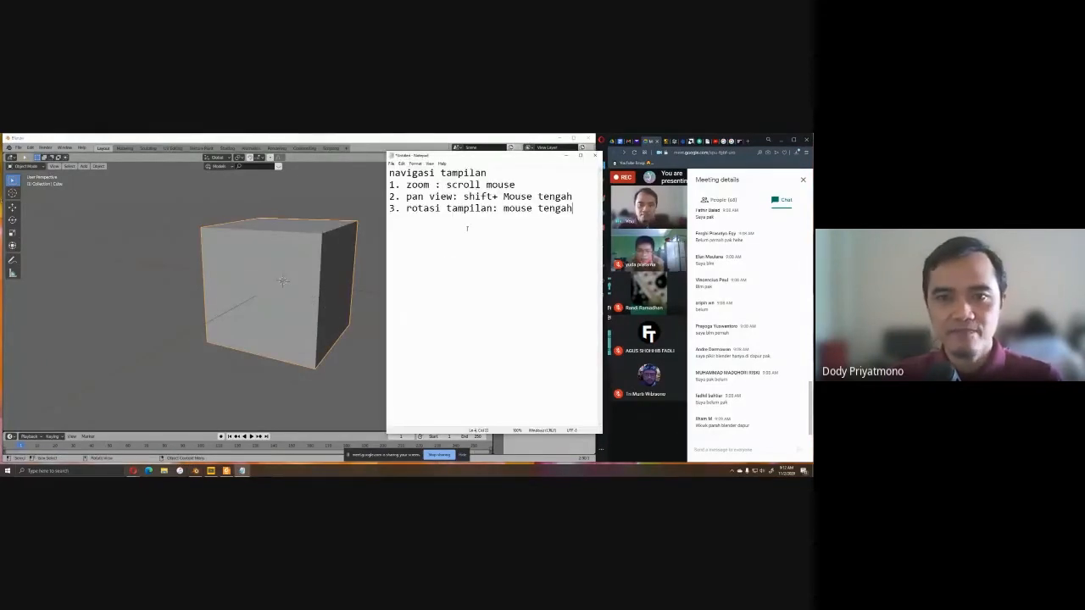
key("Return")
type("=======")
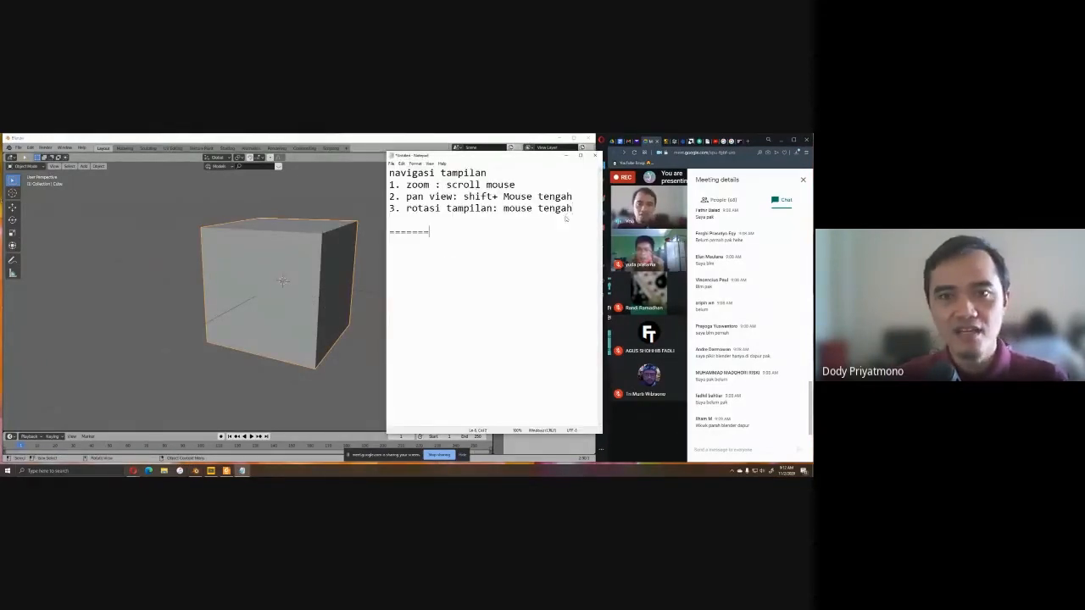
type("======================= transo")
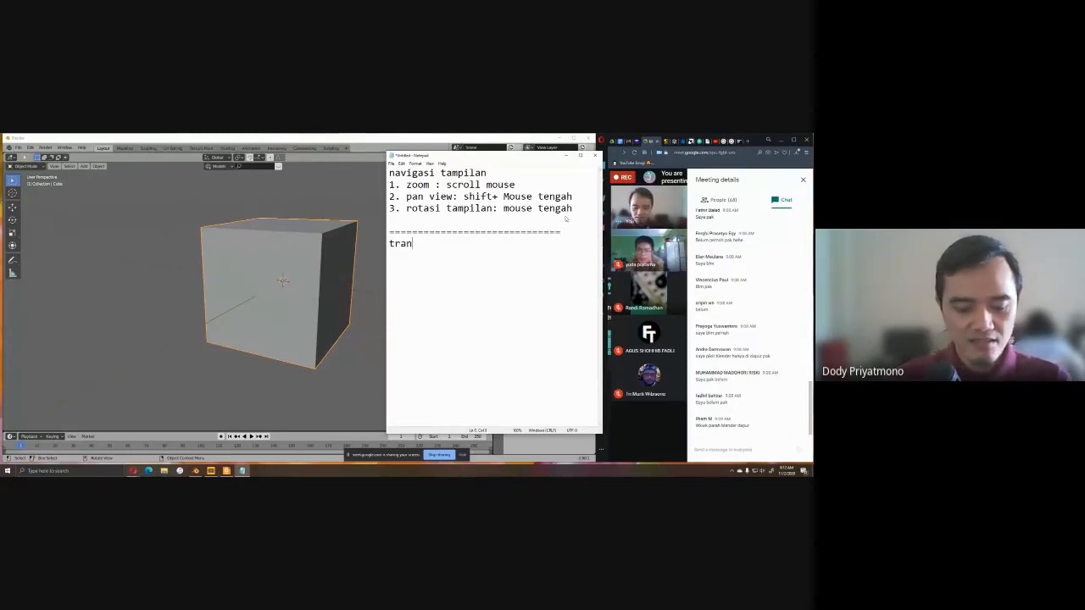
key("BackSpace")
key("BackSpace")
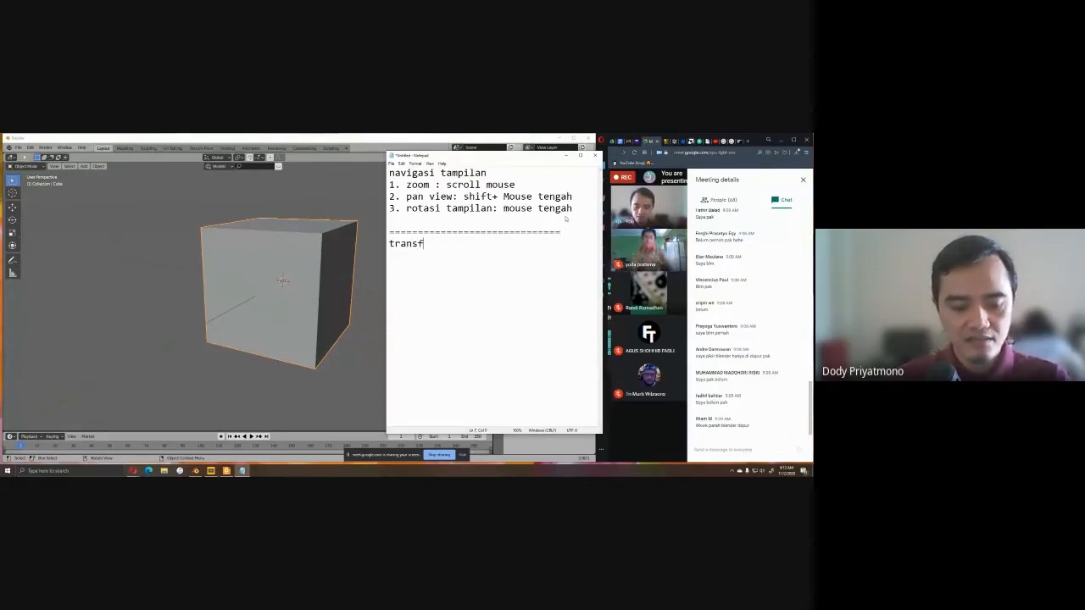
type("formasi objek 1. ")
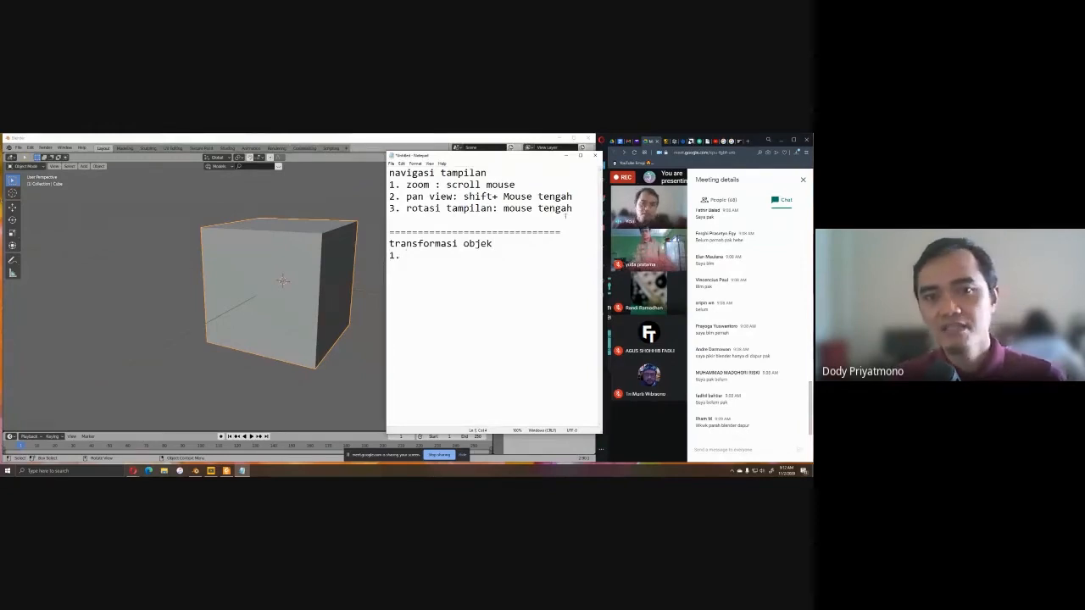
Write "geser/grab:" as the first transformation entry and highlight the word "grab" for the participants.
type("gese")
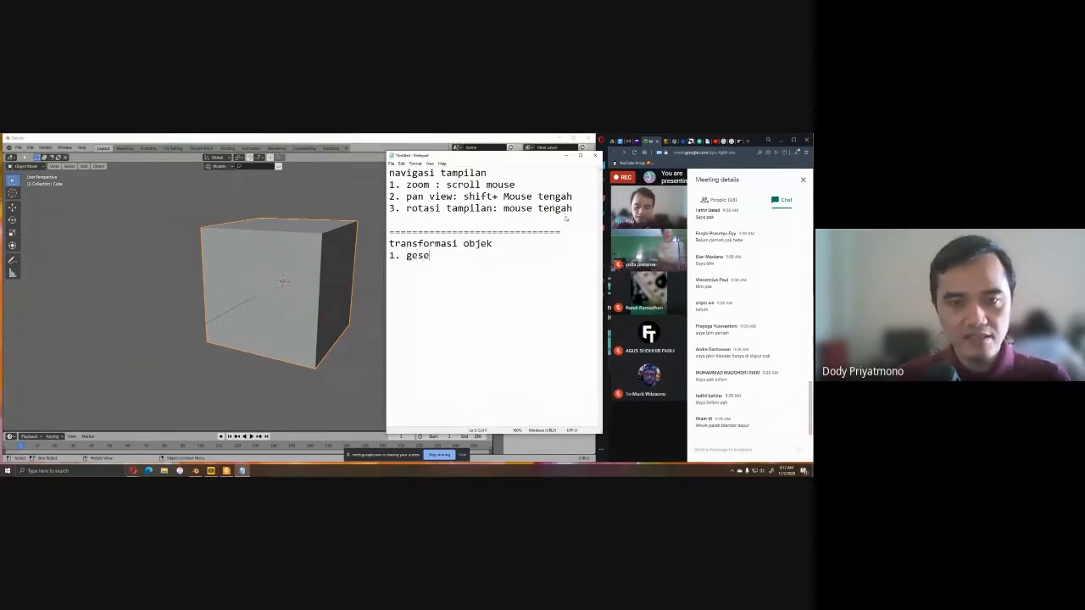
type("r/grab:")
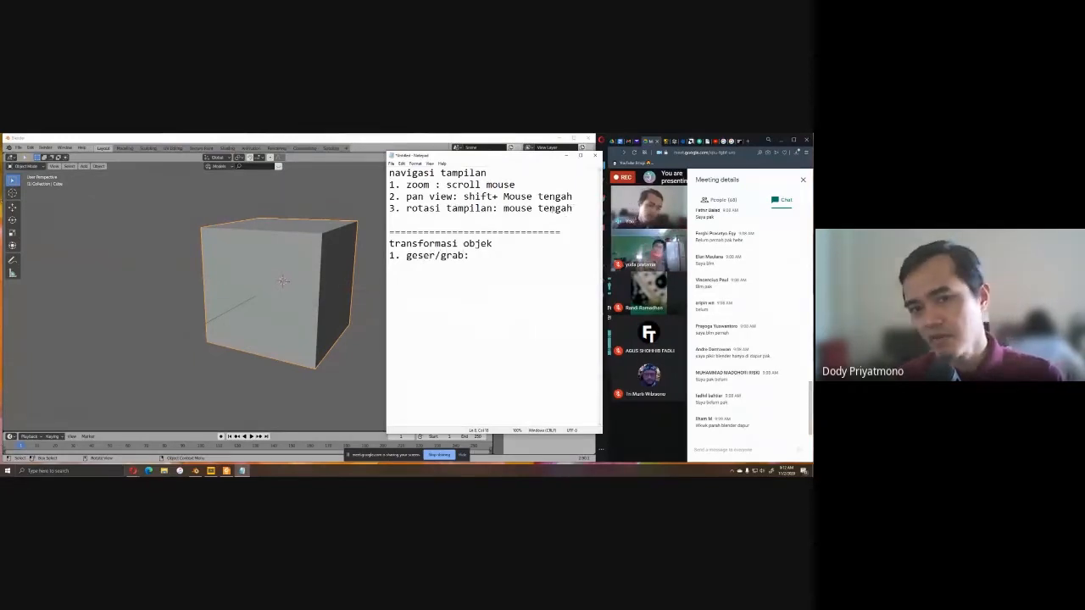
left_click_drag(467, 255, 438, 255)
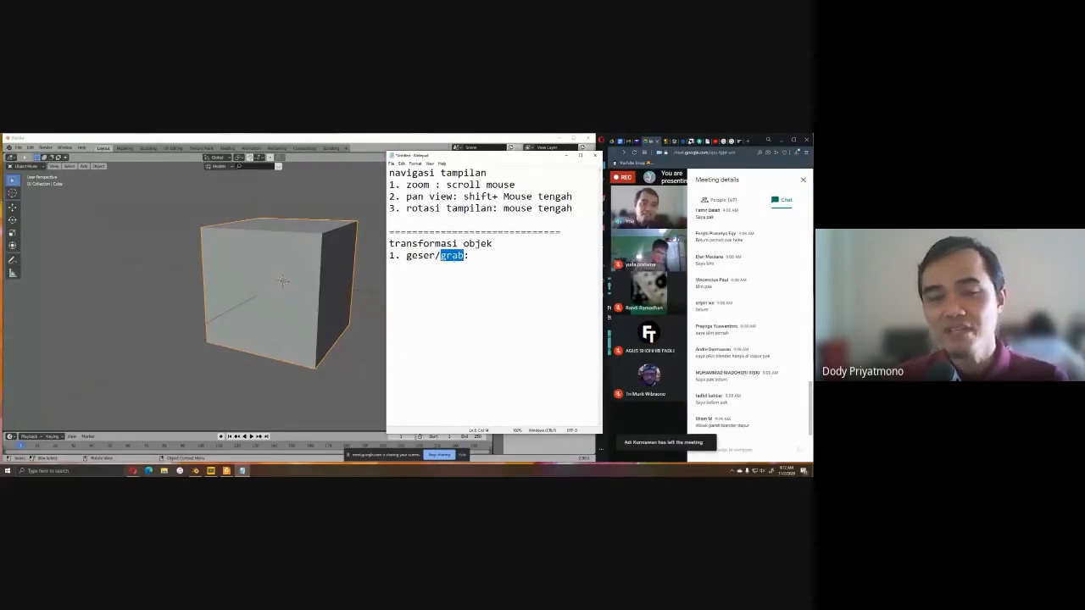
left_click(470, 256)
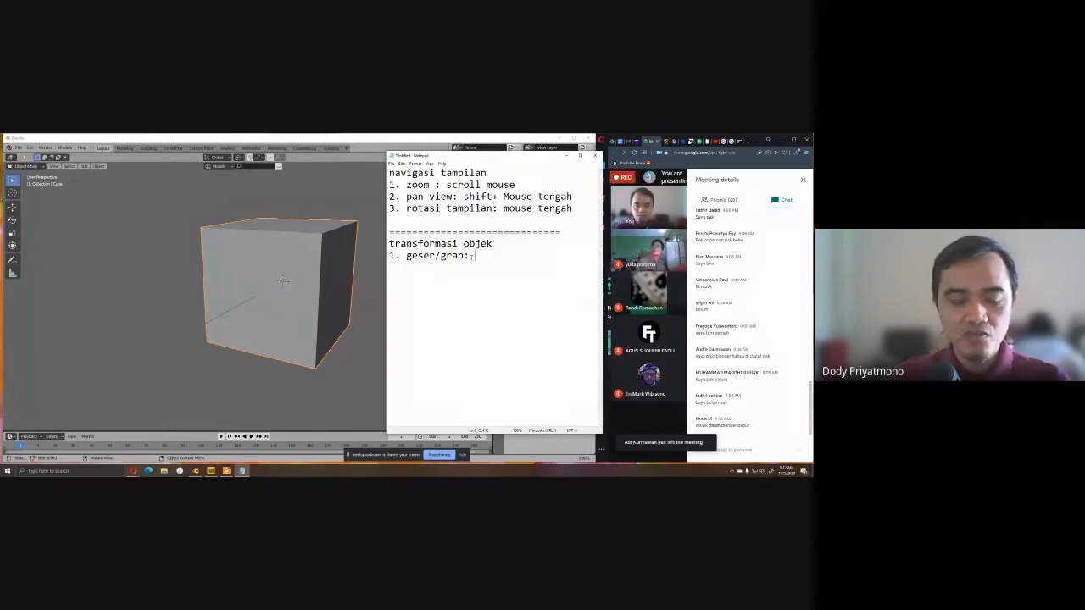
Return to Blender and activate the Move tool on the selected cube, showing its coloured axis handles.
left_click(567, 156)
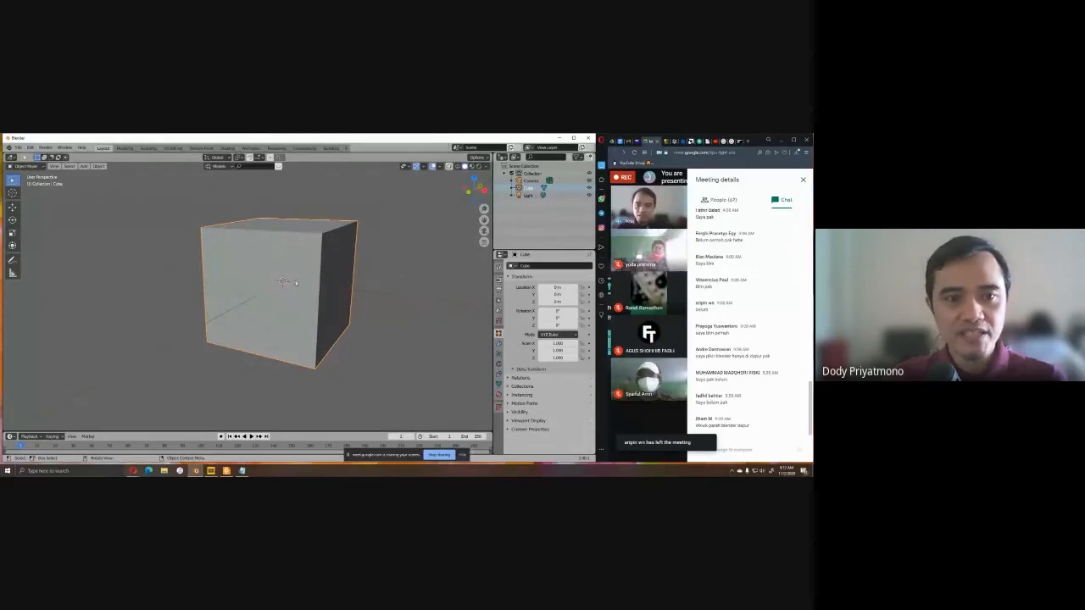
scroll(246, 281, "down", 2)
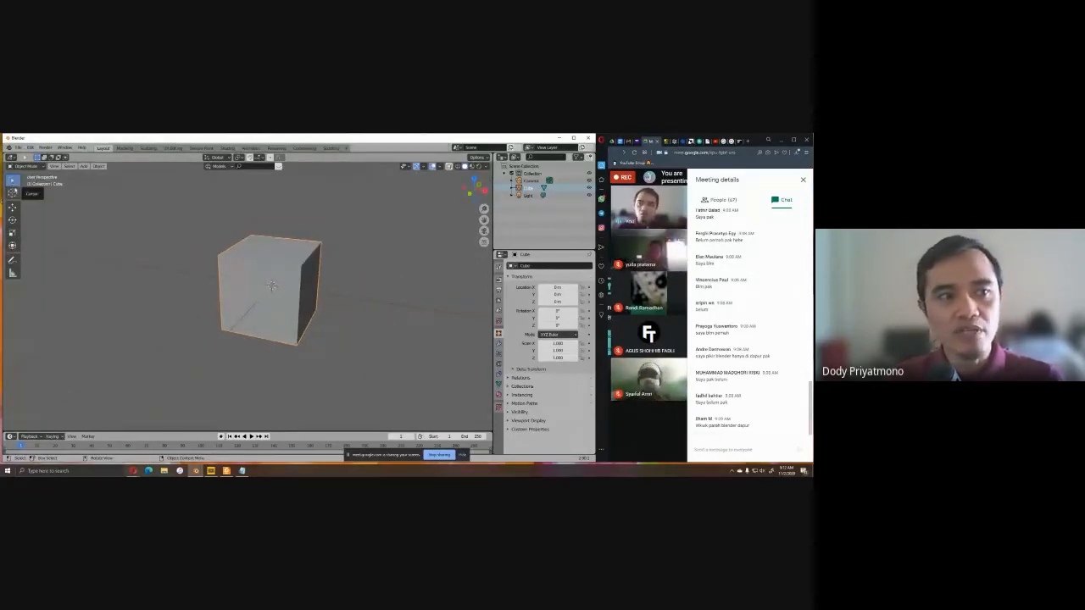
left_click(12, 206)
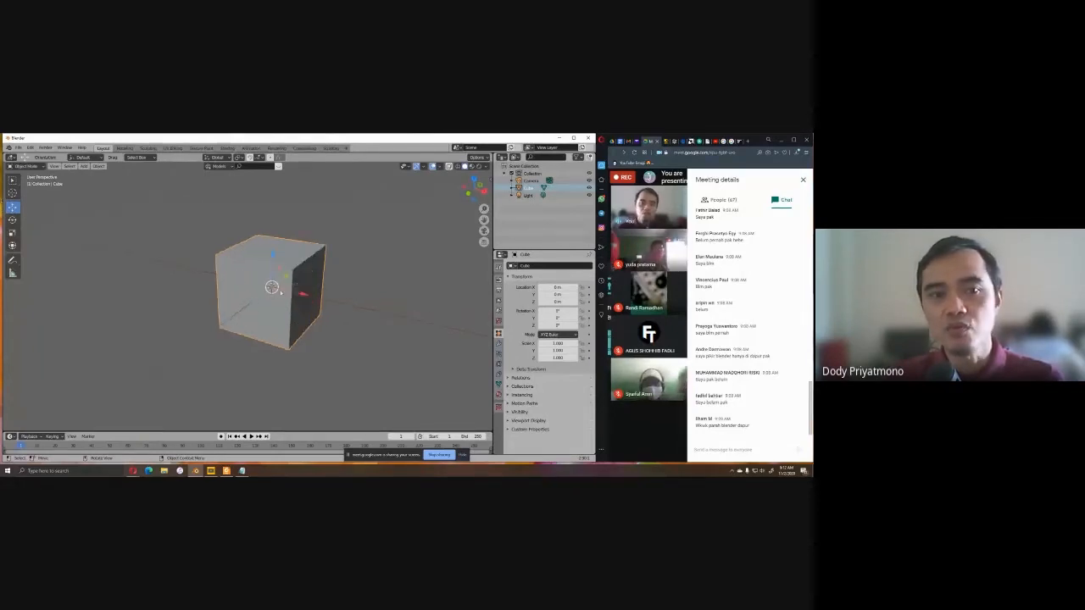
scroll(282, 290, "up", 1)
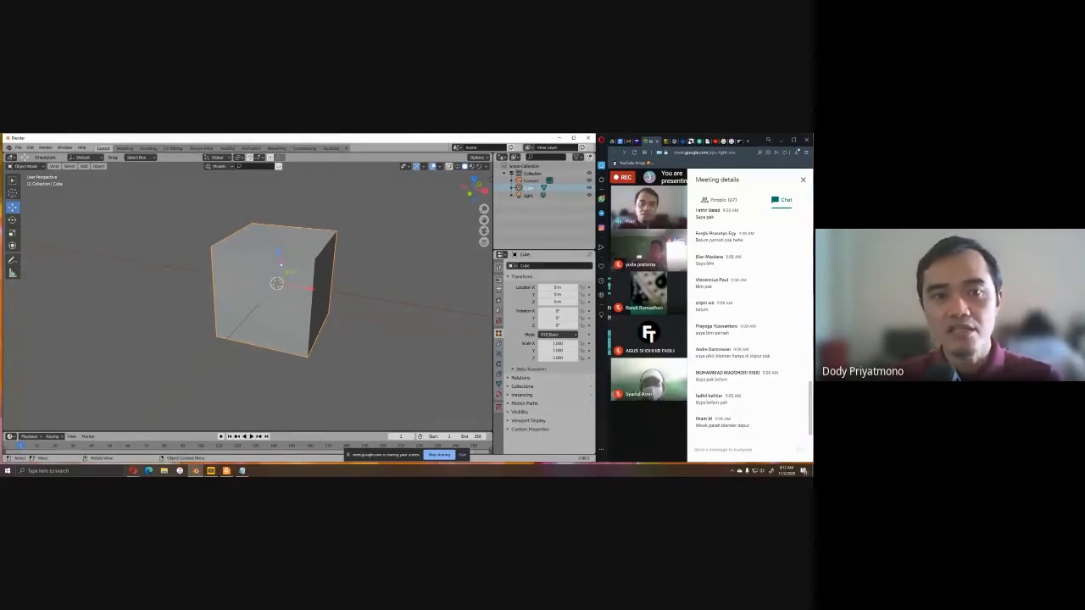
middle_click_drag(303, 288, 277, 262)
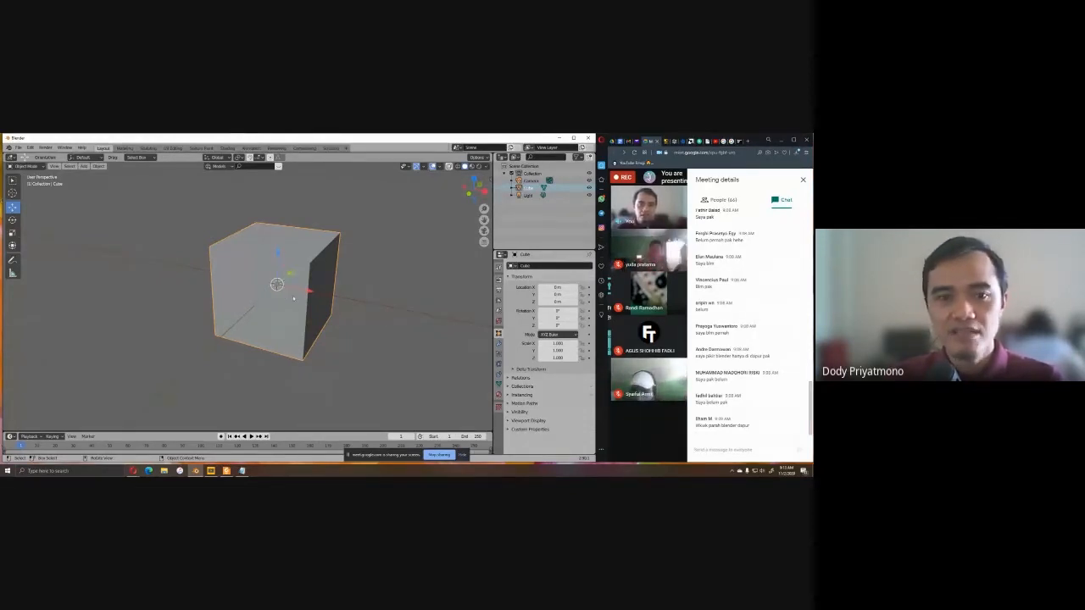
Move the cube about -0.58 m along X with the gizmo arrow, and shift it along the Y and Z axes too.
left_click_drag(300, 292, 320, 327)
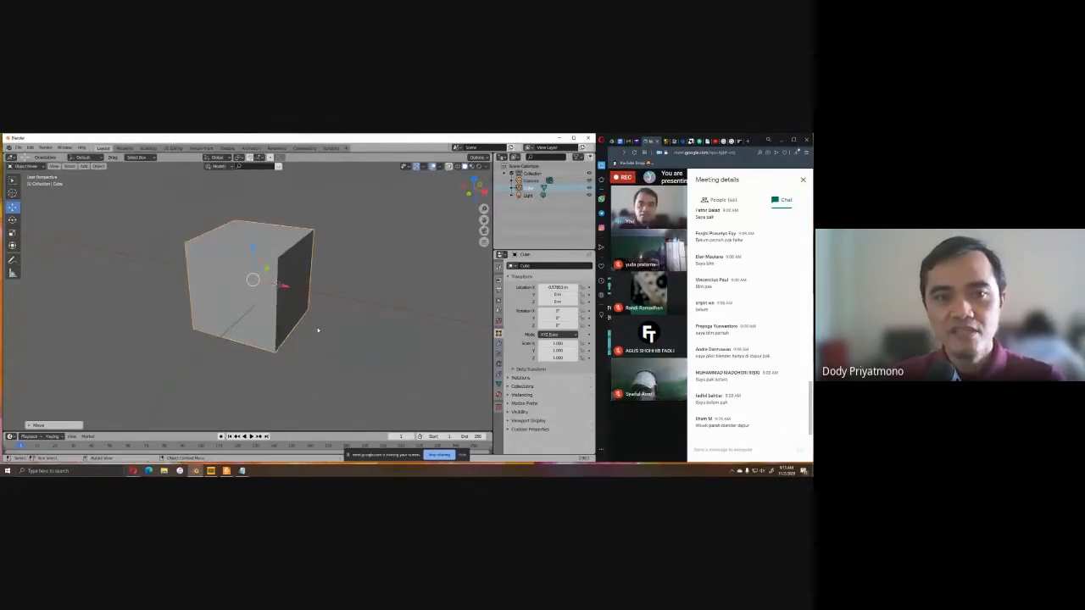
left_click_drag(253, 264, 280, 242)
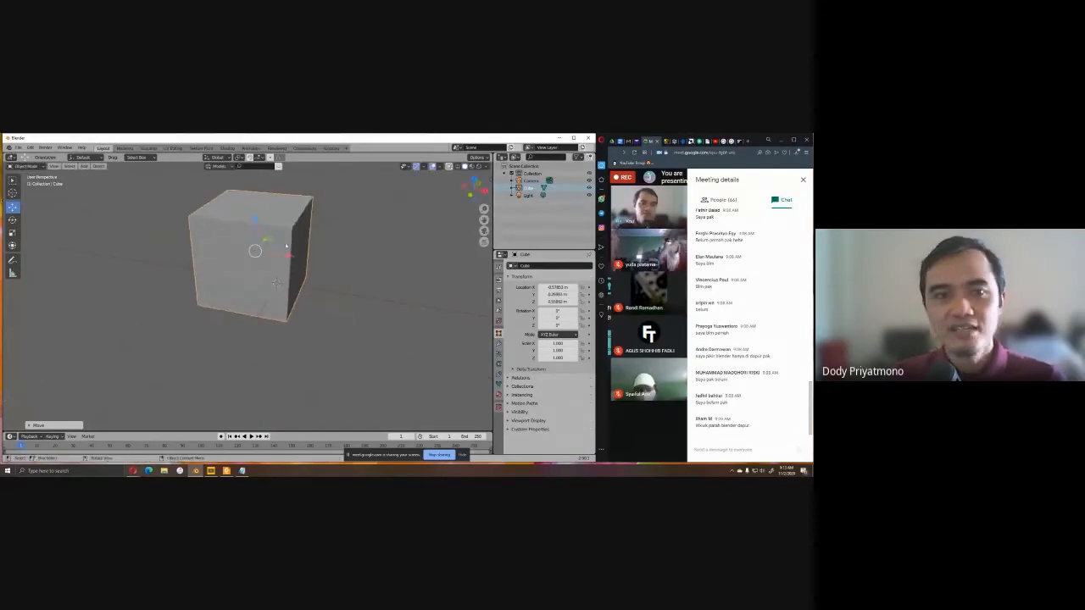
middle_click_drag(285, 246, 274, 244)
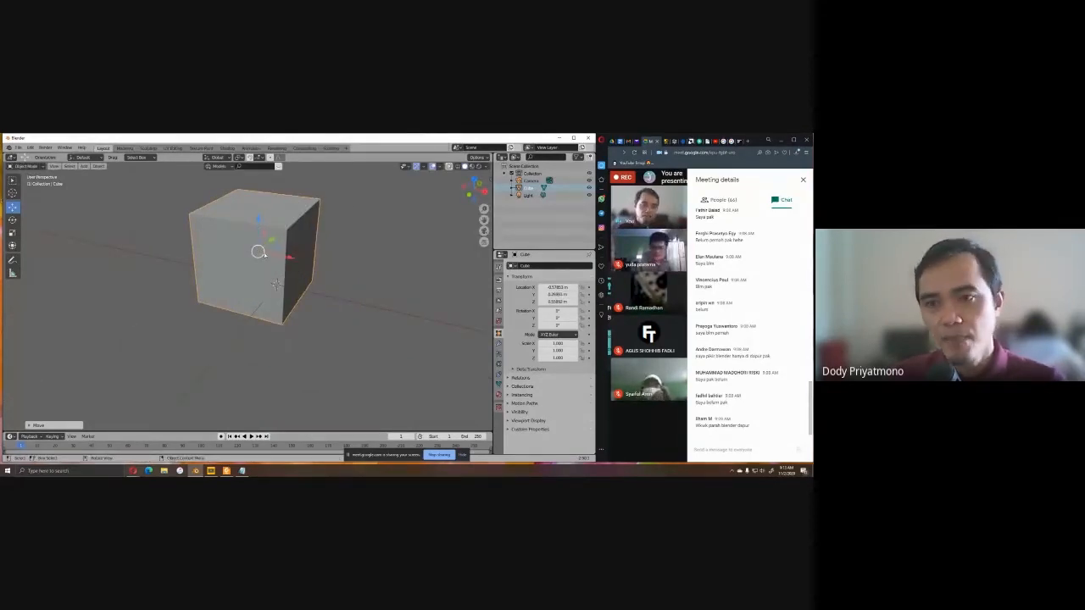
middle_click_drag(276, 285, 281, 291, "shift")
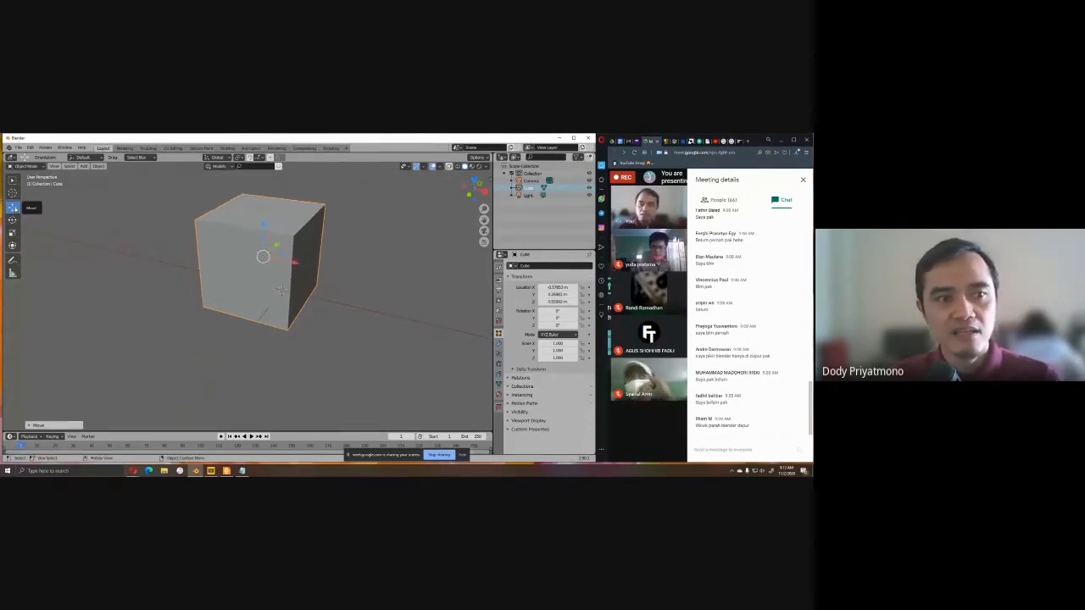
Complete the first transformation entry in Notepad with the shortcut G and capitalise its words, making it "1. Geser/Grab: G".
left_click(241, 471)
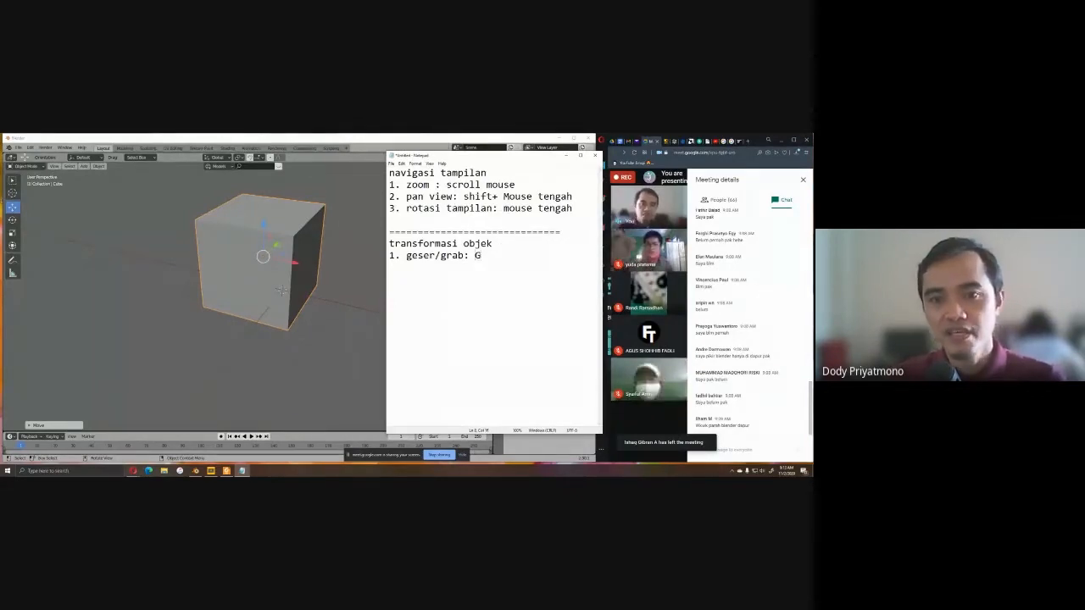
left_click(413, 255)
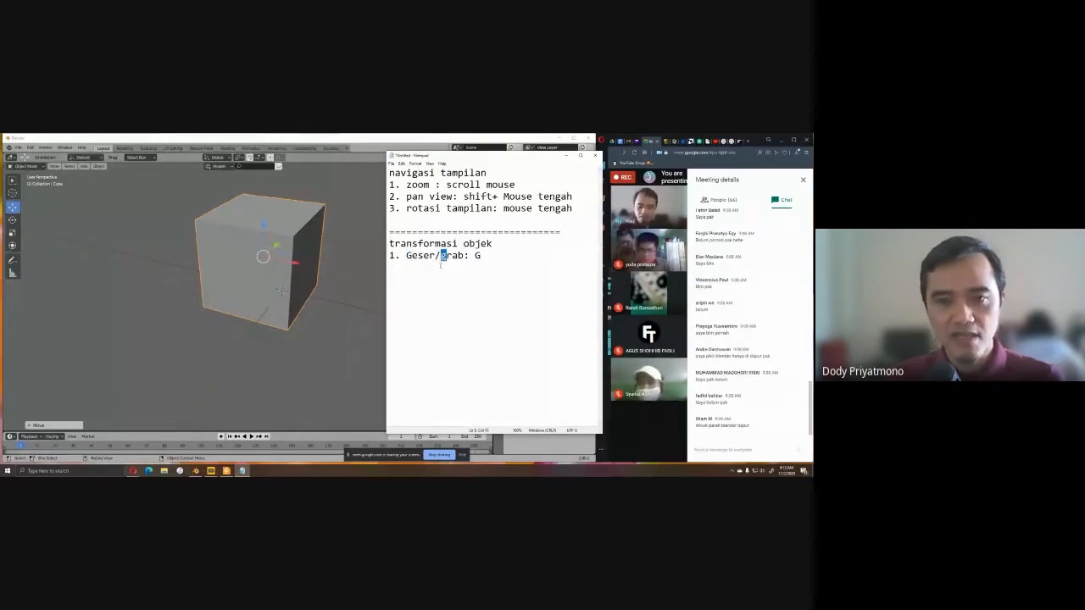
left_click(479, 286)
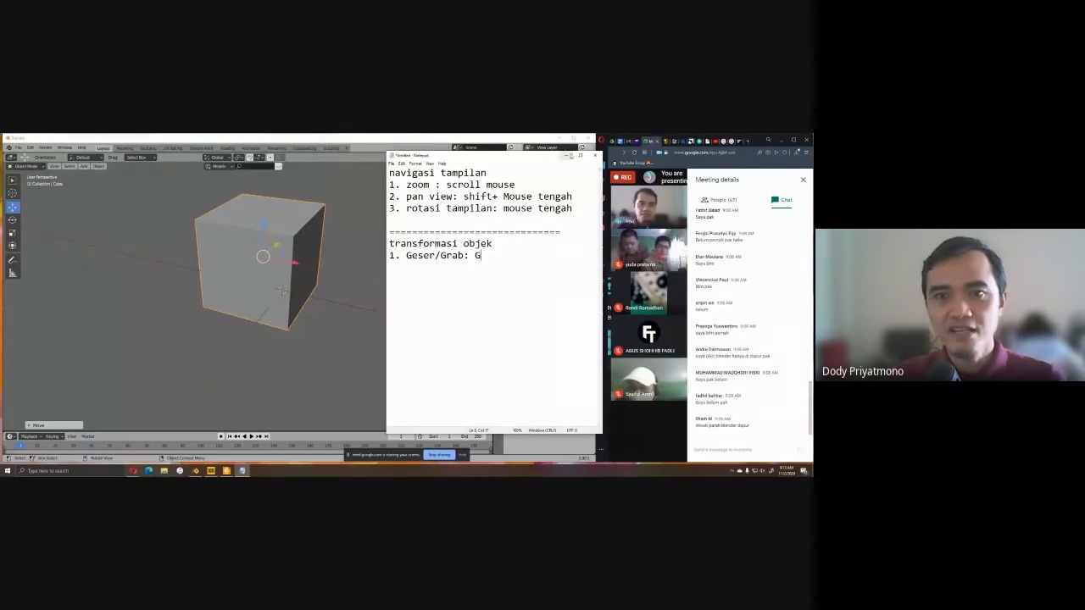
Return to Blender and demonstrate moving the cube freely in the view with the Grab command.
left_click(569, 156)
scroll(43, 228, "up", 1)
scroll(42, 229, "down", 2)
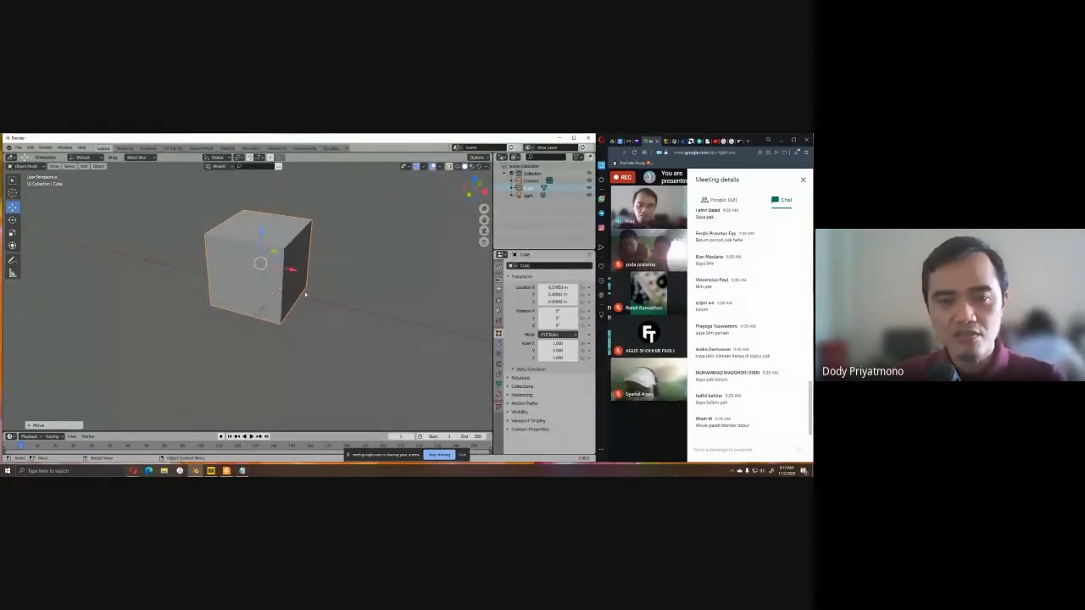
key("g")
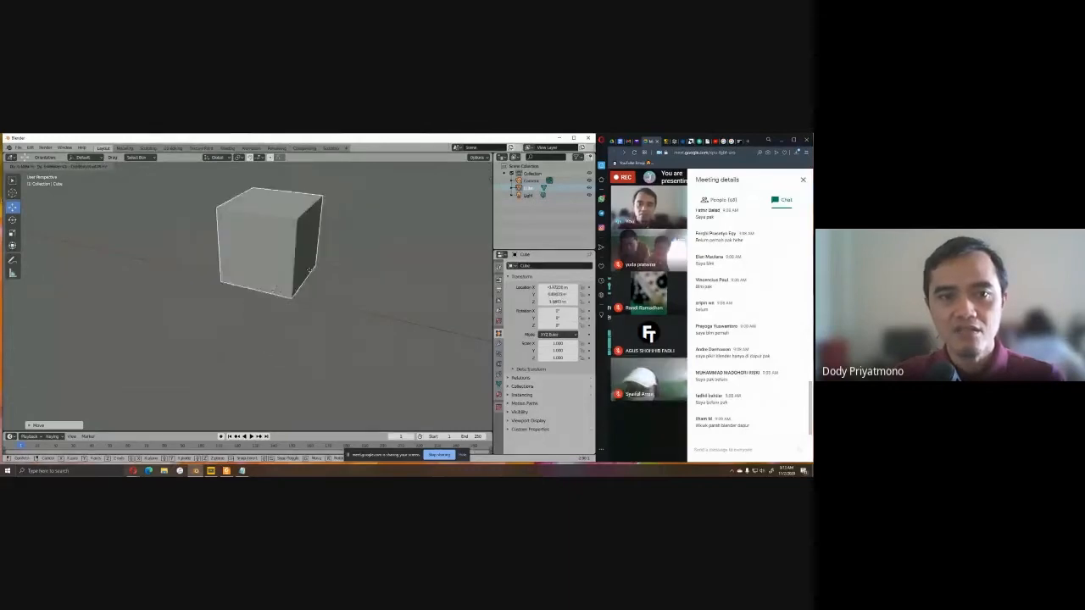
left_click(271, 264)
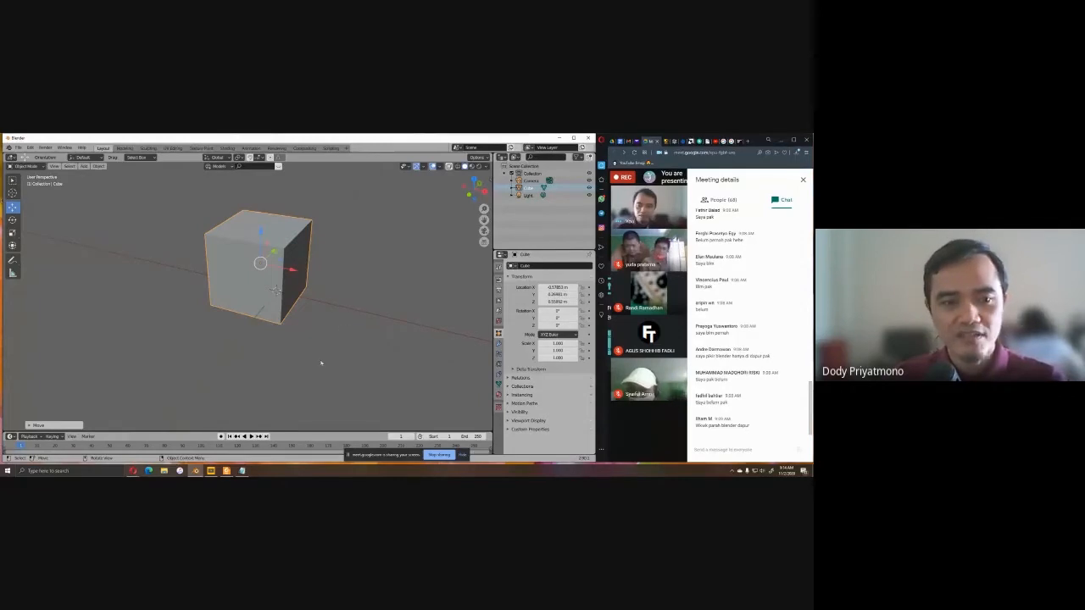
Switch to Notepad and add "2. Rotasi :" as the second entry under "transformasi objek".
key("alt+Tab")
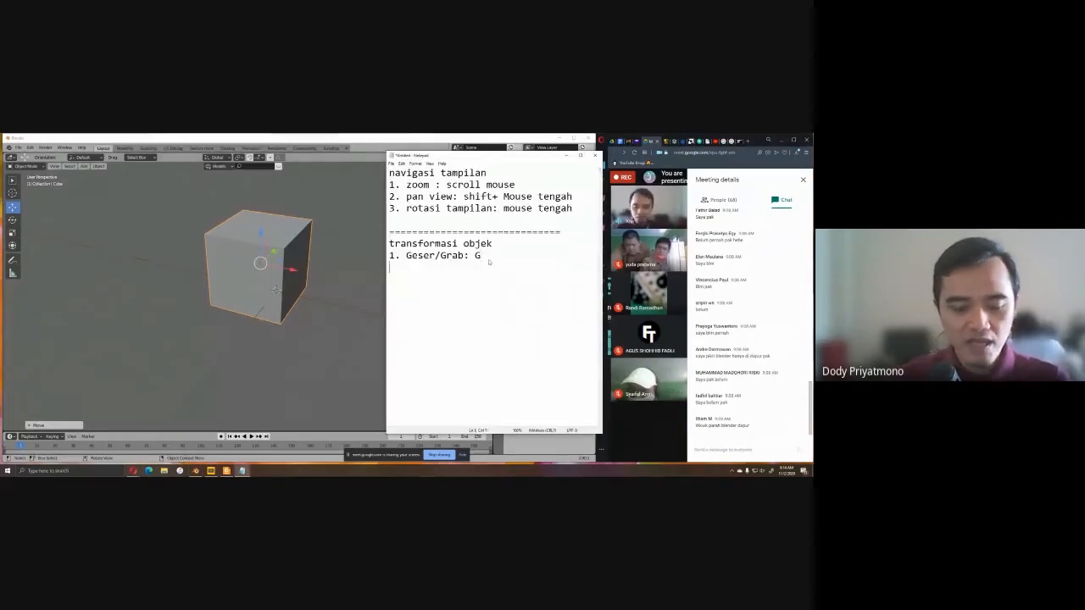
key("Return")
type("2. Rotasi :")
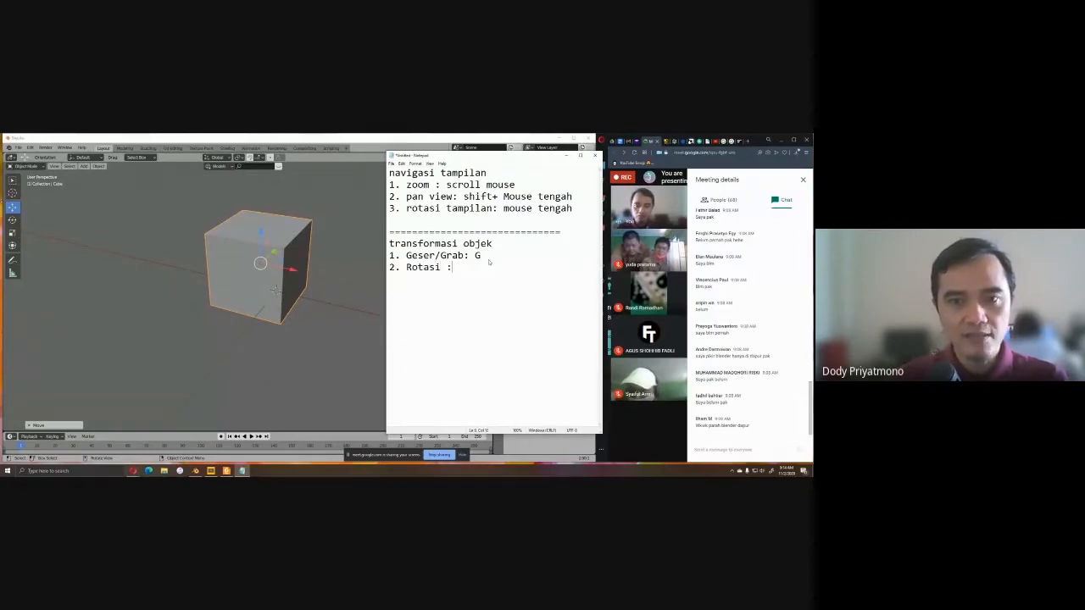
Return to Blender and rotate the cube around several axes with the Rotate tool's gizmo rings, including the Z axis.
left_click(54, 255)
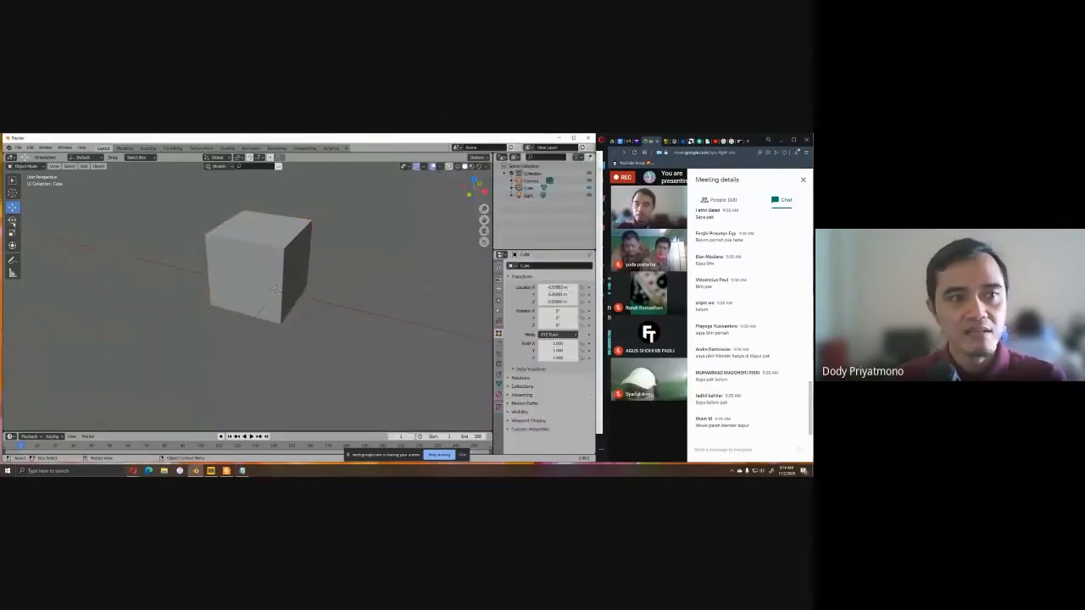
left_click(12, 225)
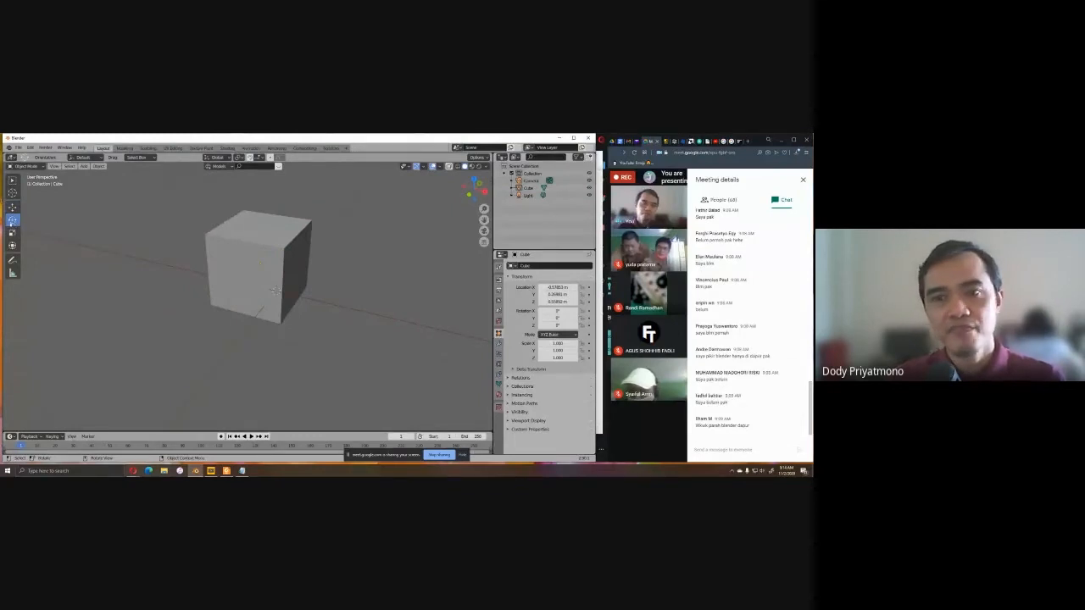
left_click(238, 264)
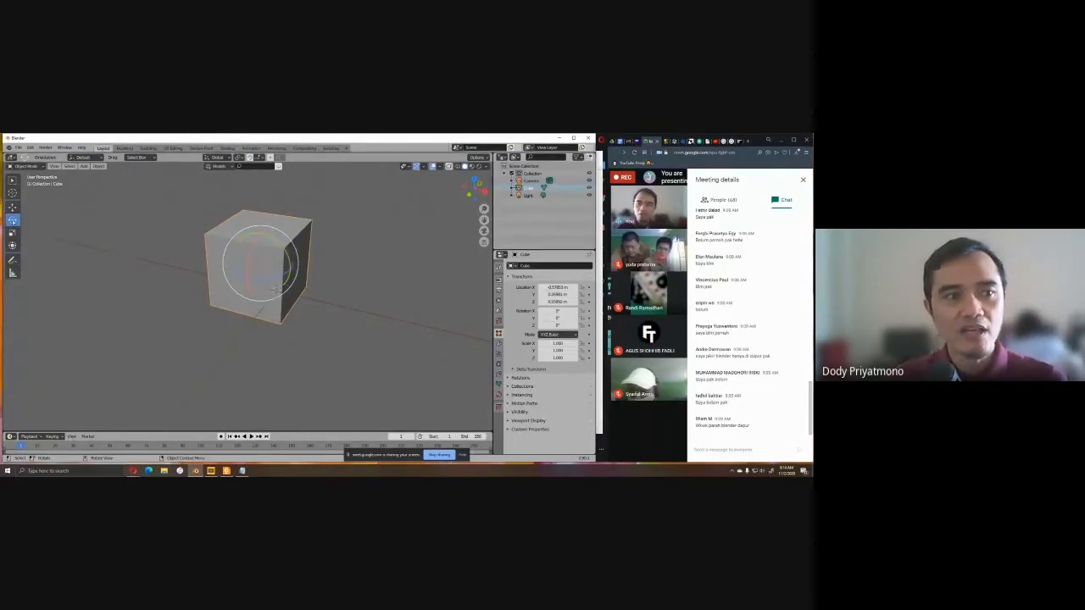
left_click(13, 207)
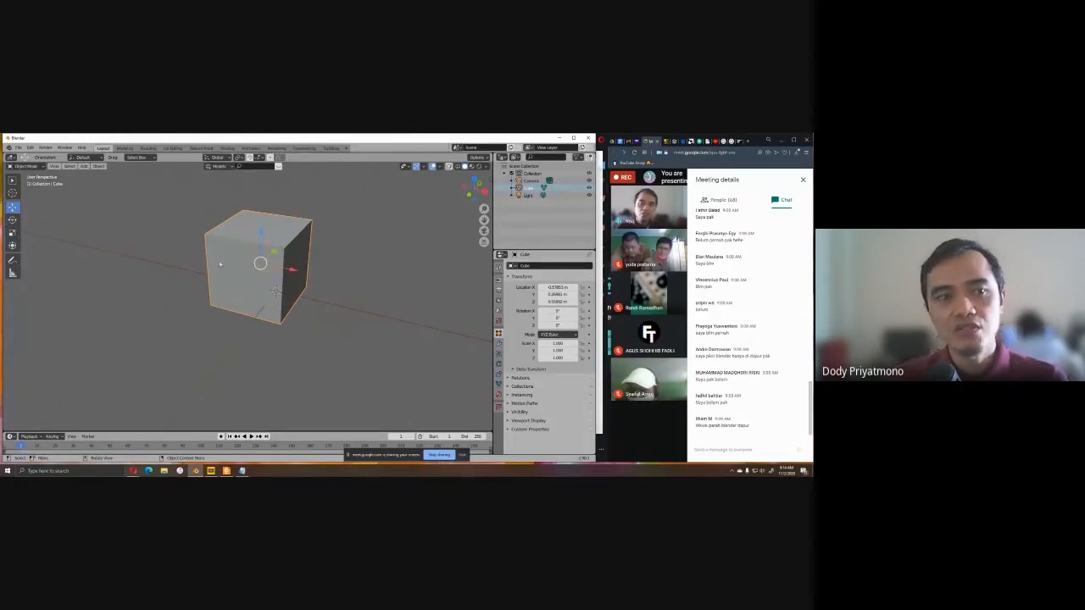
left_click(13, 220)
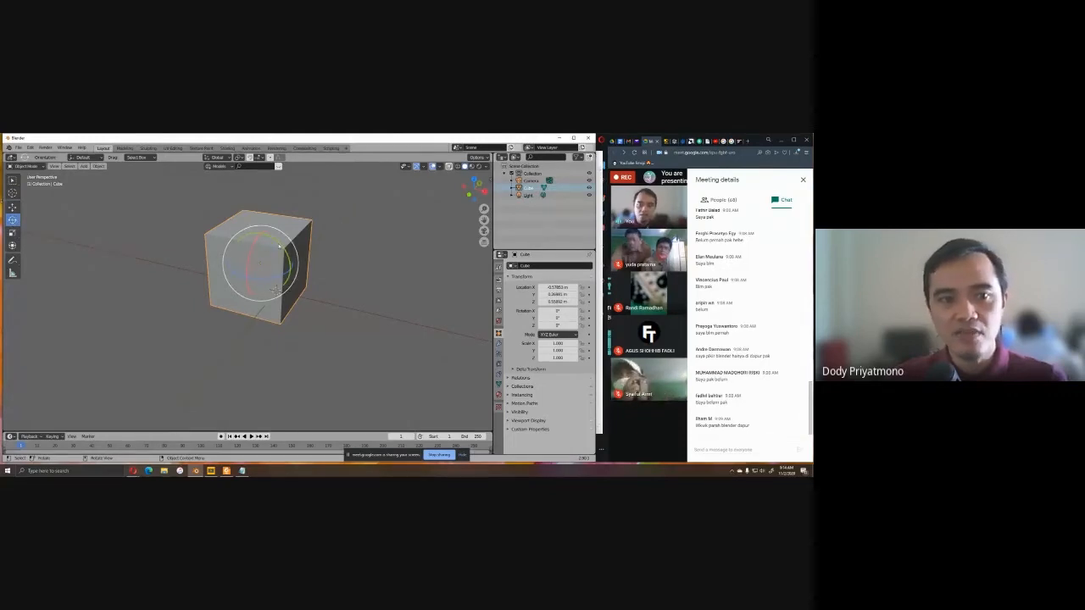
left_click_drag(279, 246, 268, 286)
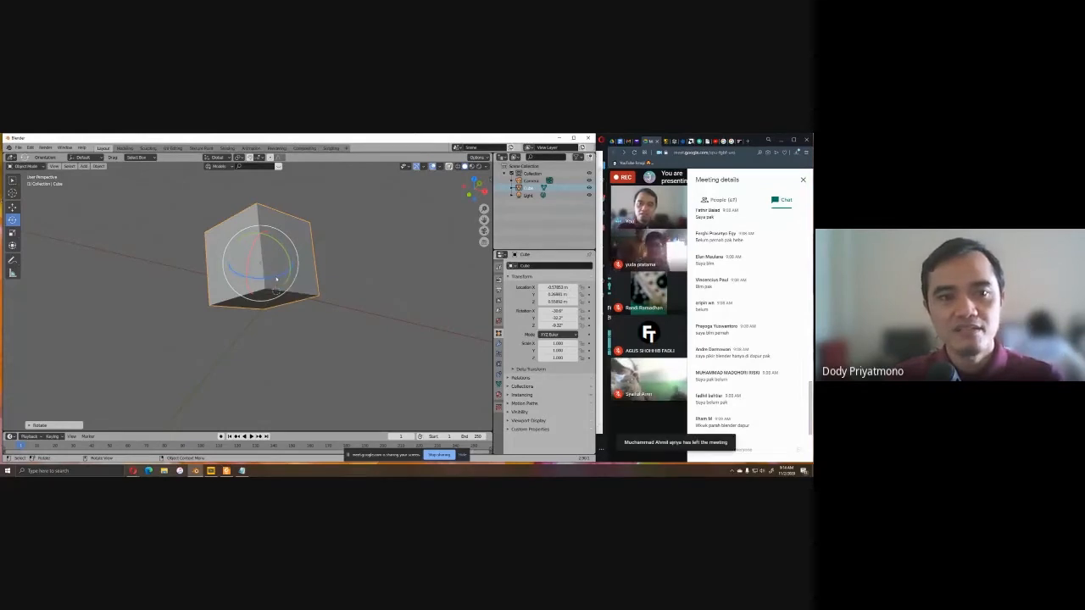
left_click_drag(276, 276, 263, 281)
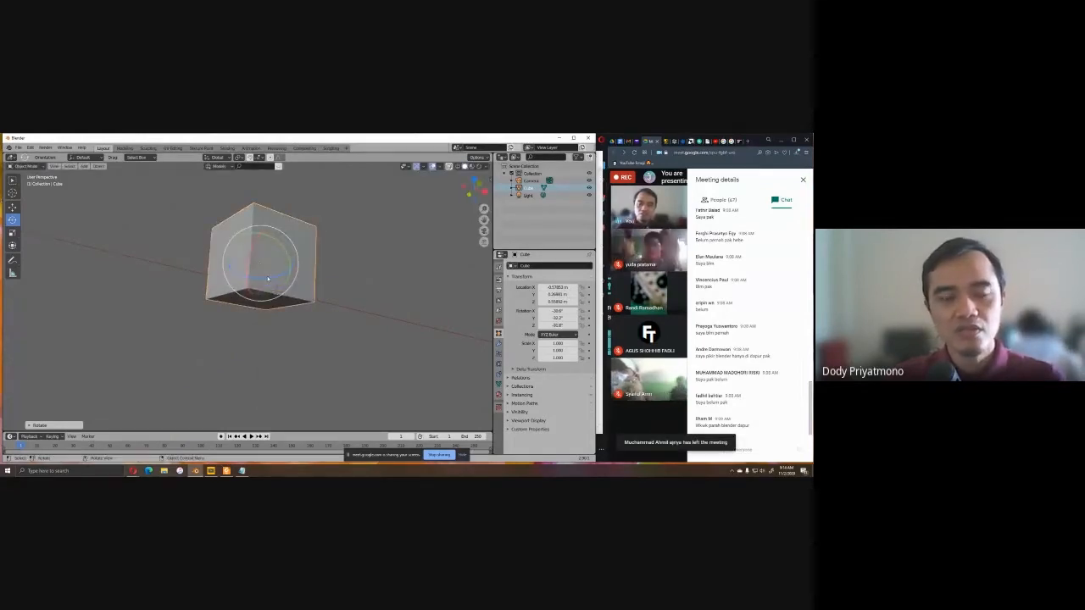
Switch to Notepad and complete the second transformation entry with its shortcut, making it "2. Rotasi : R".
left_click(241, 470)
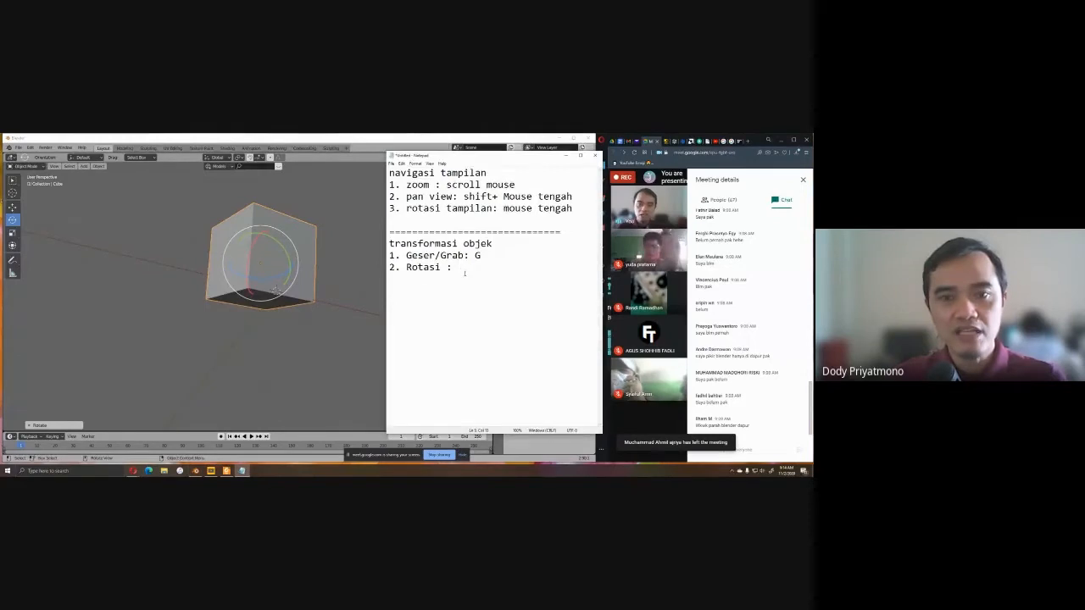
type("R")
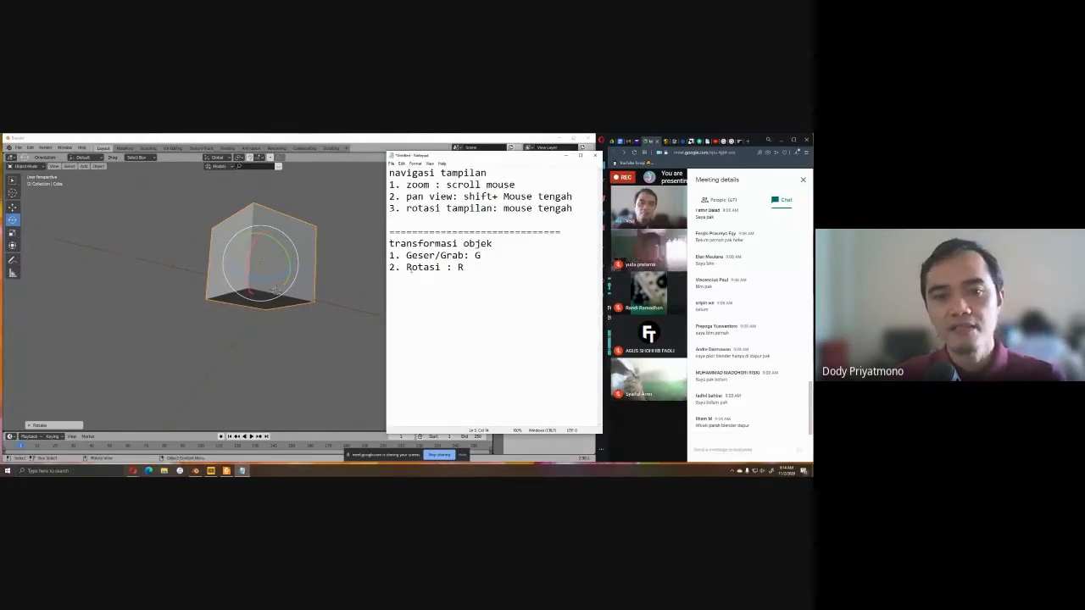
left_click_drag(412, 267, 405, 267)
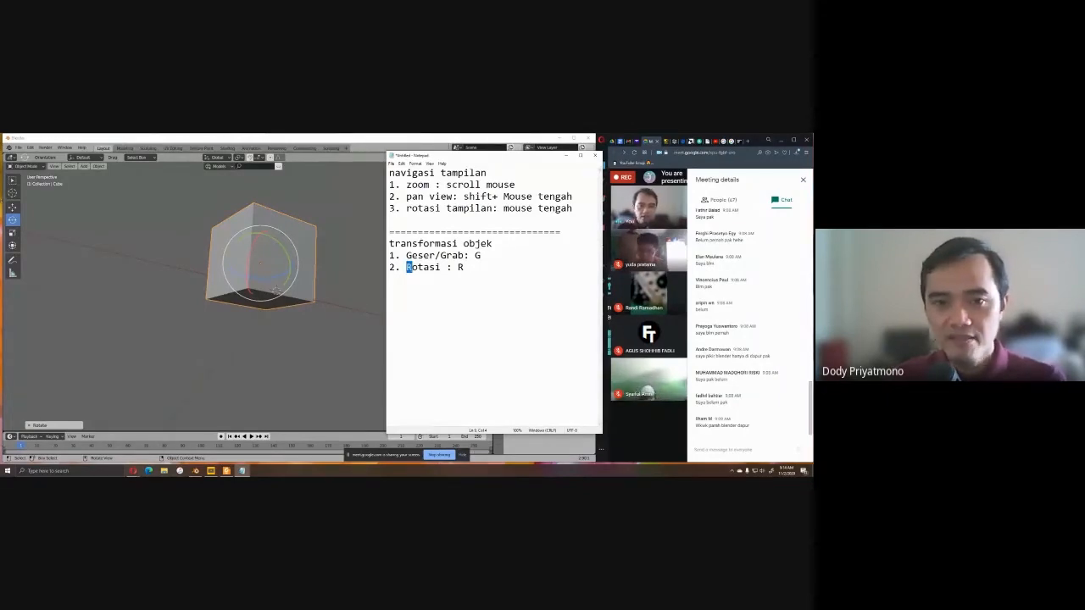
double_click(461, 268)
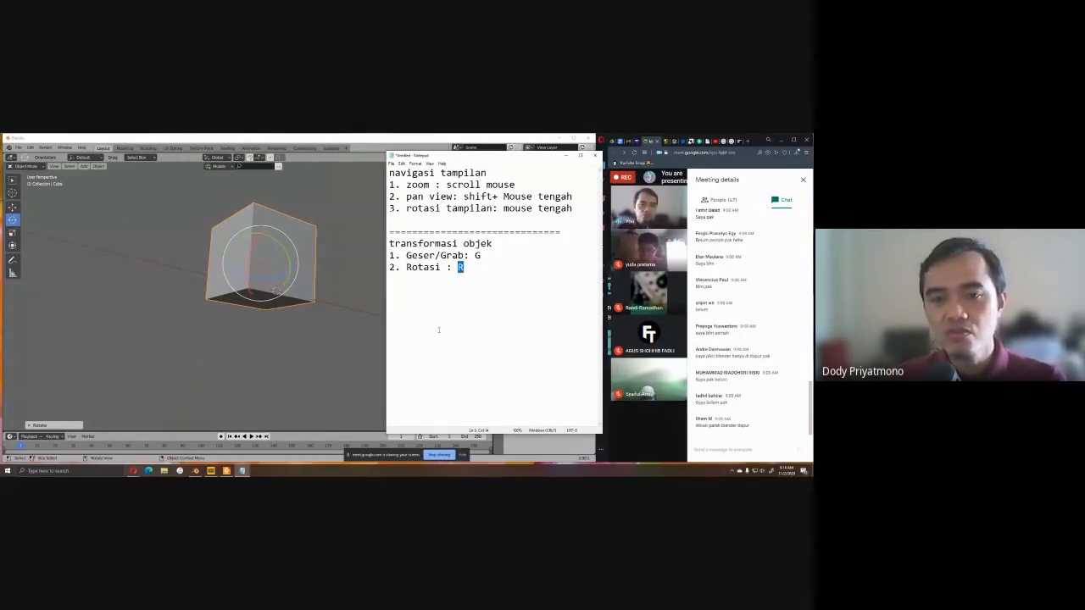
Go back to Blender and try moving the cube freely with Grab and turning it with the Rotate command.
left_click(568, 157)
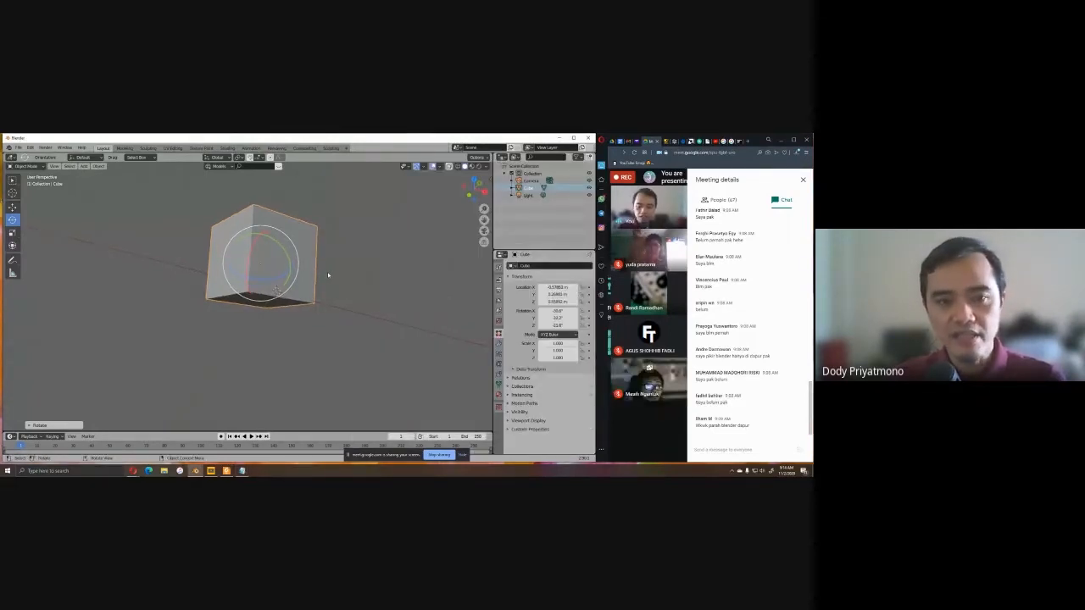
key("g")
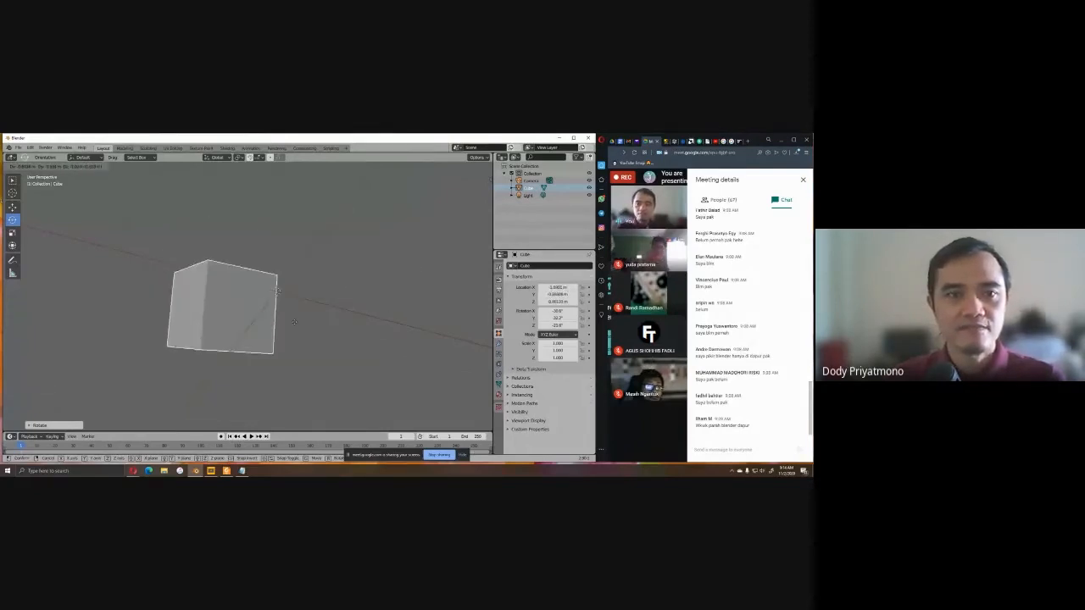
left_click(323, 268)
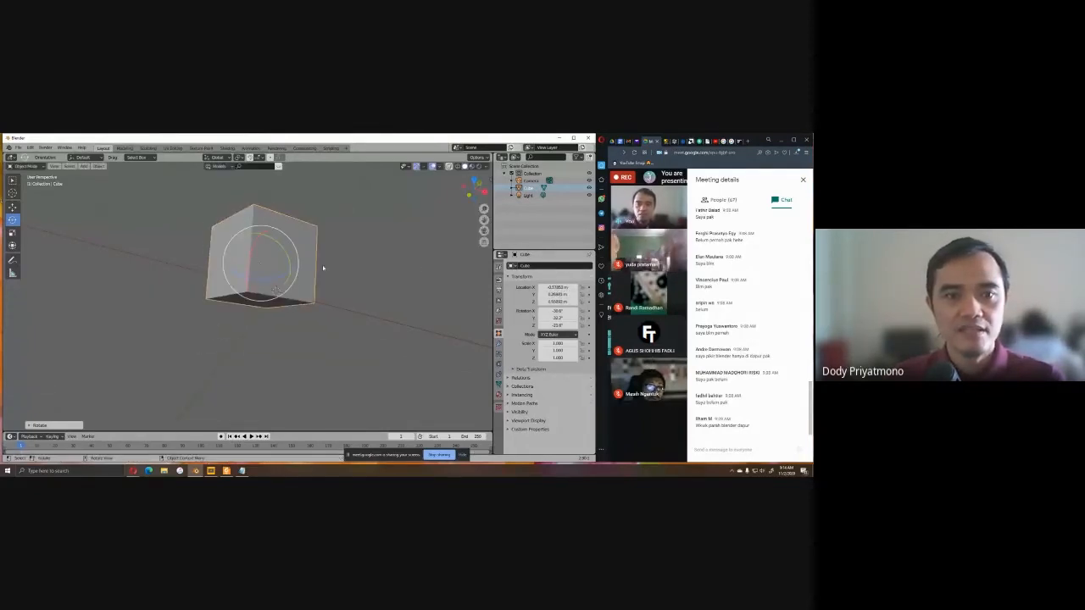
key("r")
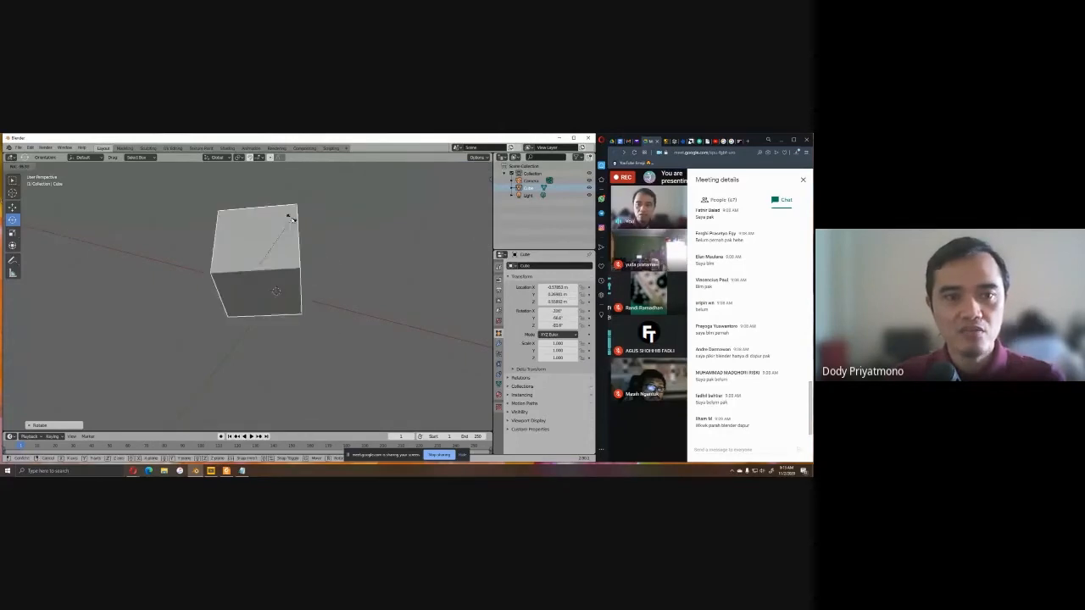
left_click(333, 416)
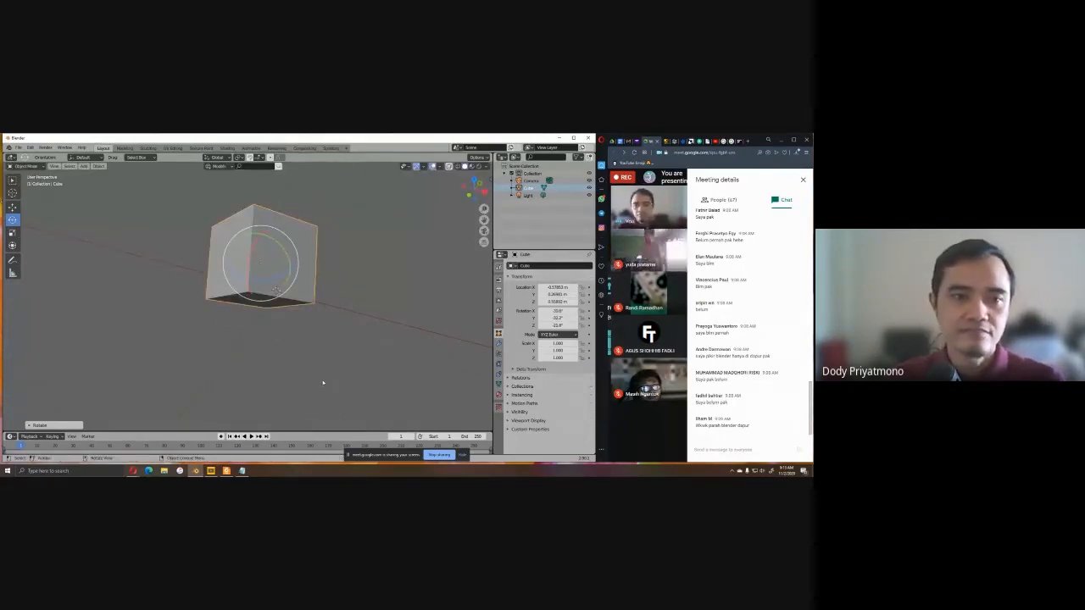
Switch to Notepad and add "3. Skala :" as the third entry under "transformasi objek".
left_click(242, 470)
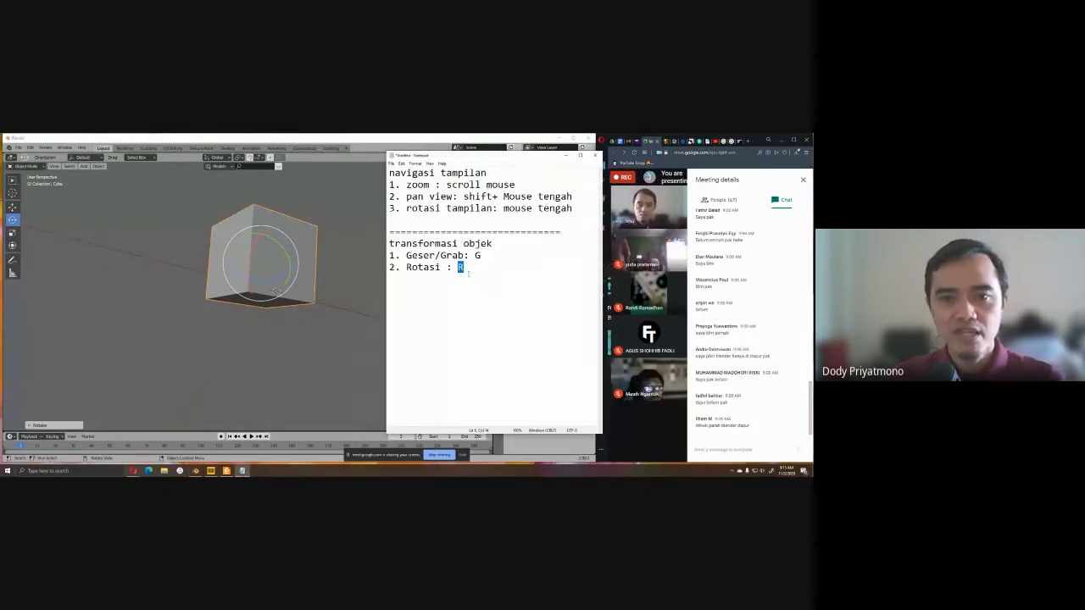
type("R")
key("Return")
type("3. ")
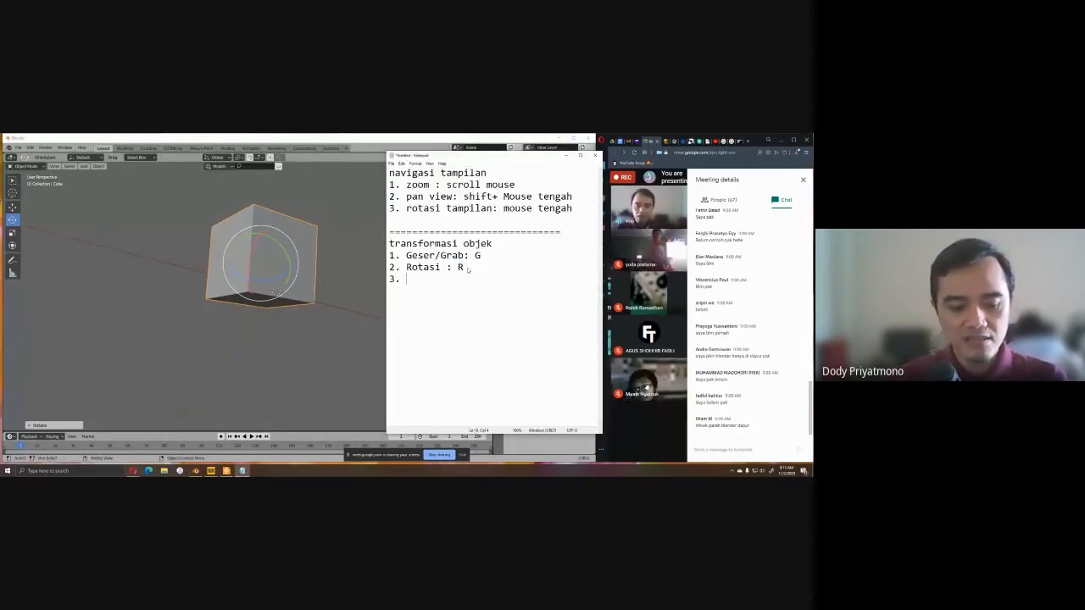
type("Skala :")
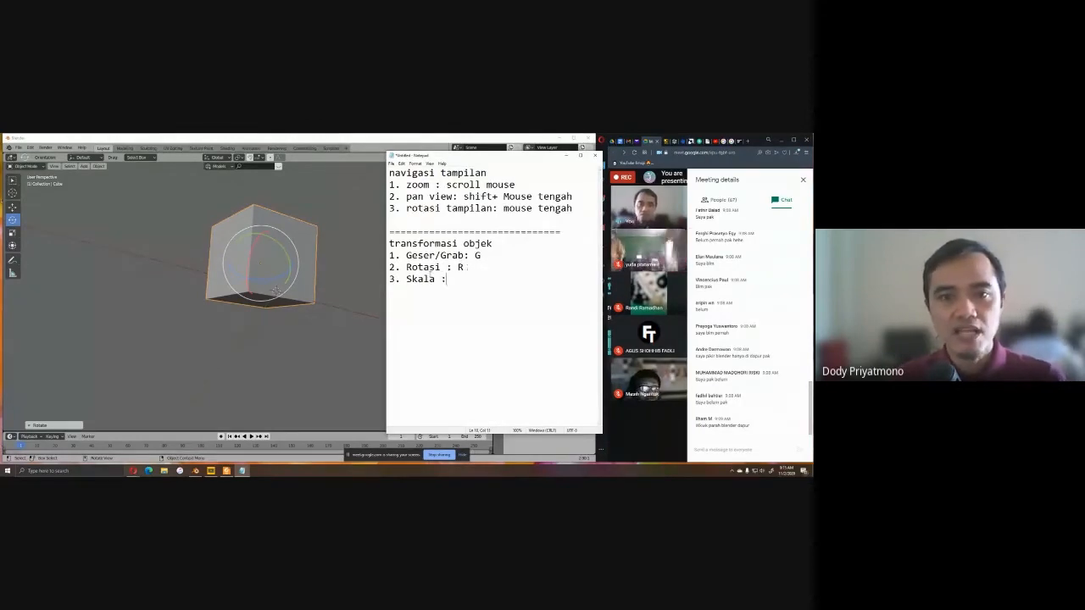
Return to Blender and shrink the cube along the X axis with the Scale tool.
left_click(331, 286)
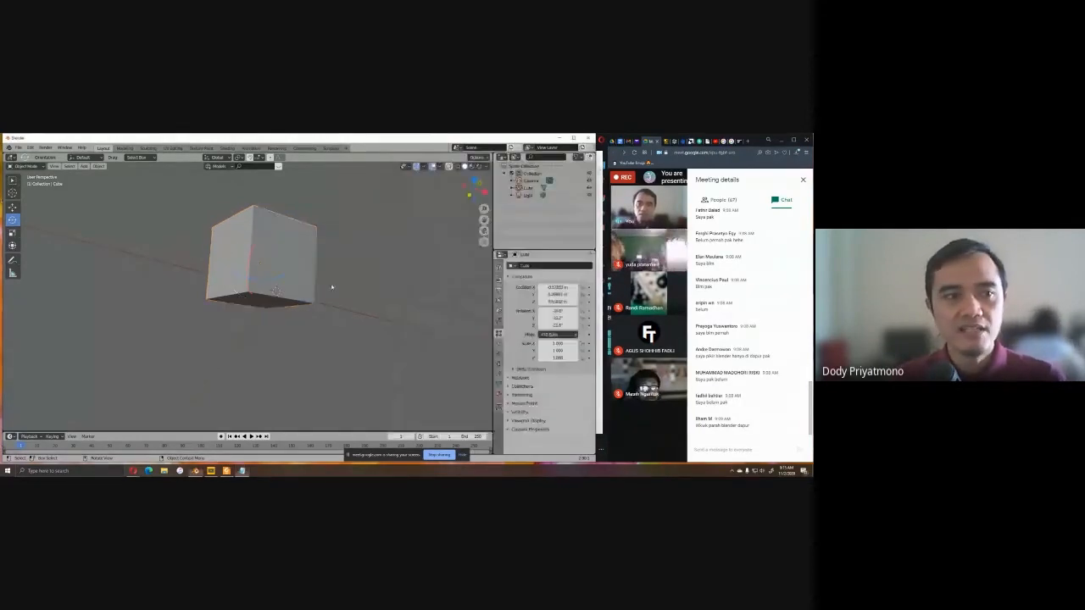
left_click(13, 232)
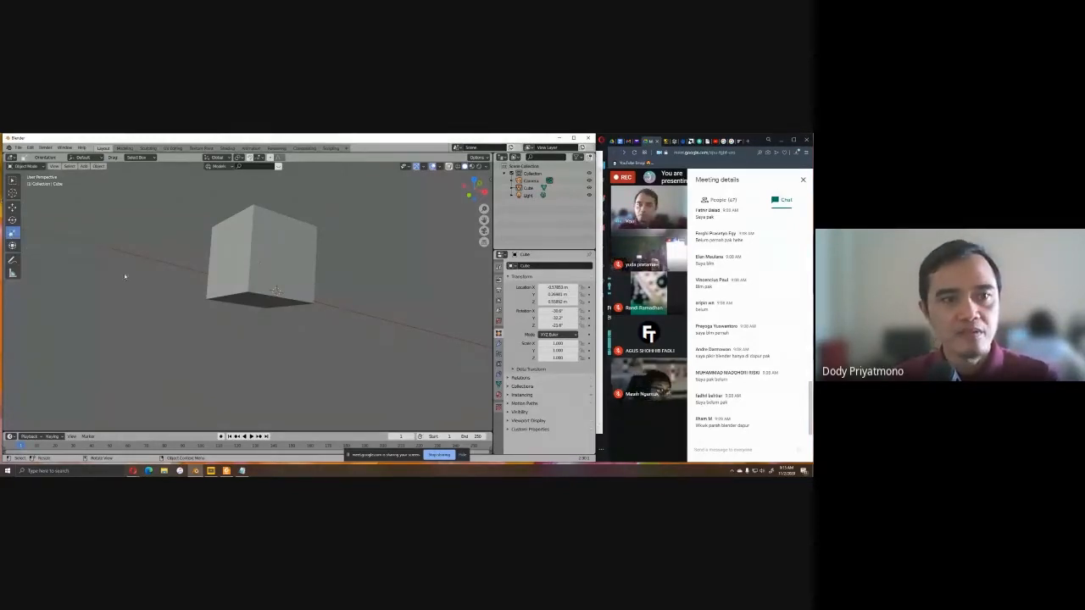
left_click(253, 263)
left_click_drag(255, 265, 299, 271)
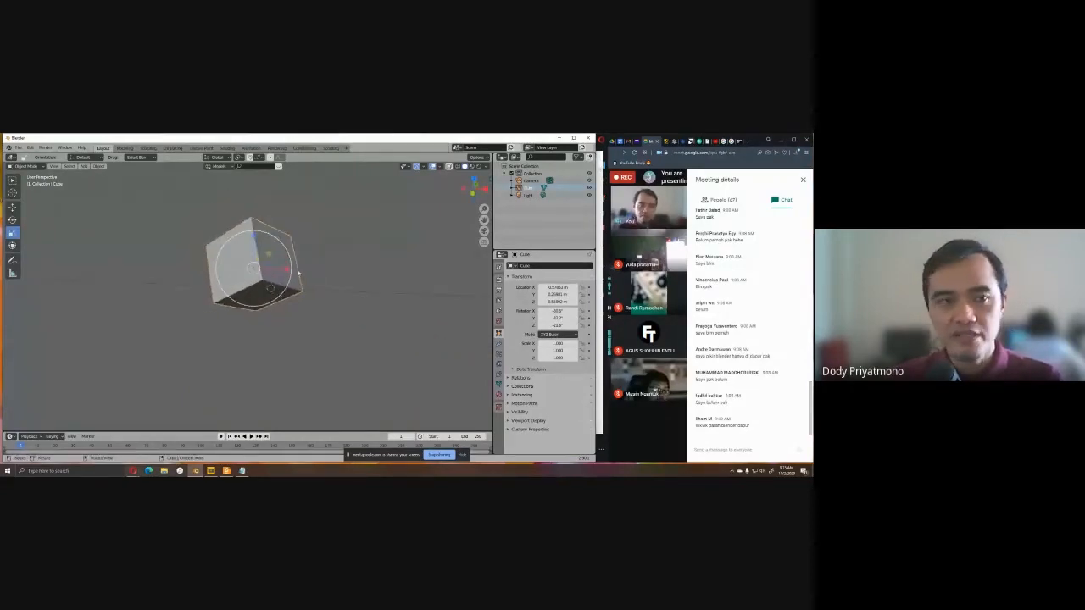
middle_click_drag(327, 270, 298, 291)
key("s")
key("x")
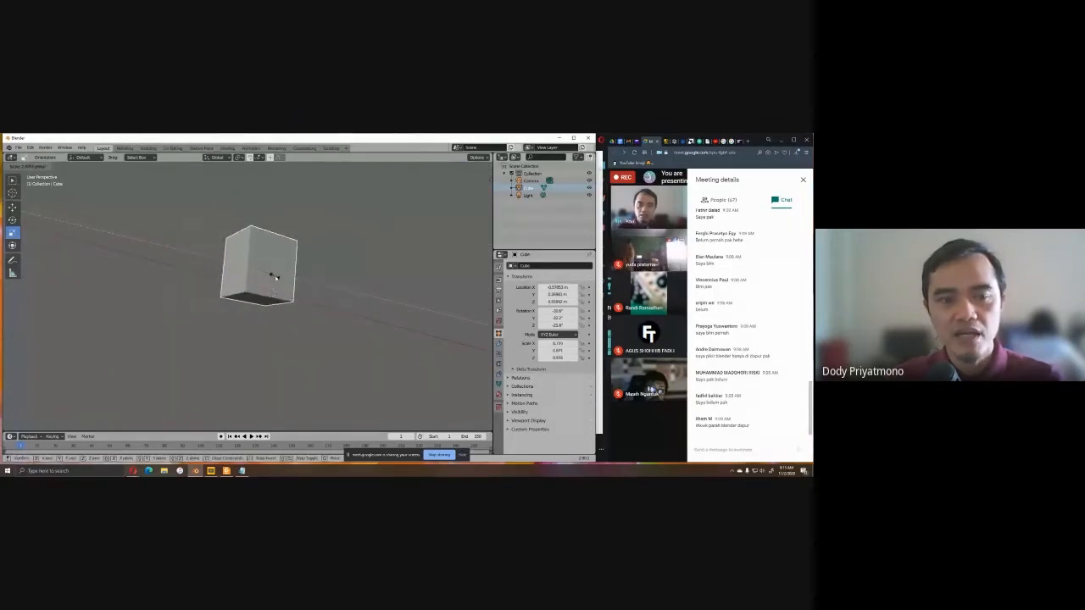
left_click(283, 250)
Scale the cube along the Z and Y axes too.
middle_click_drag(282, 250, 267, 297)
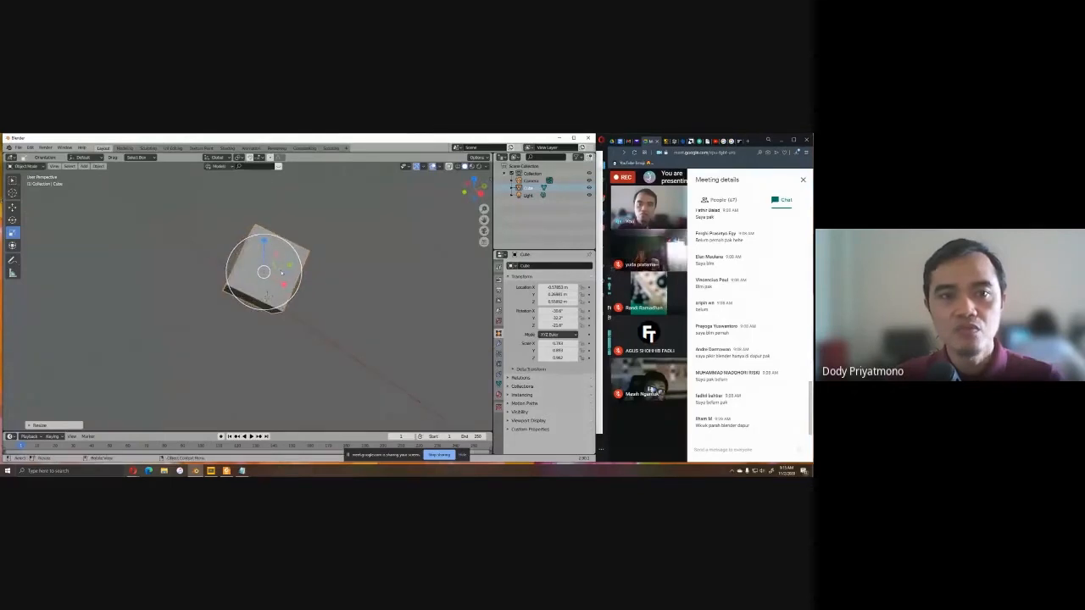
key("s")
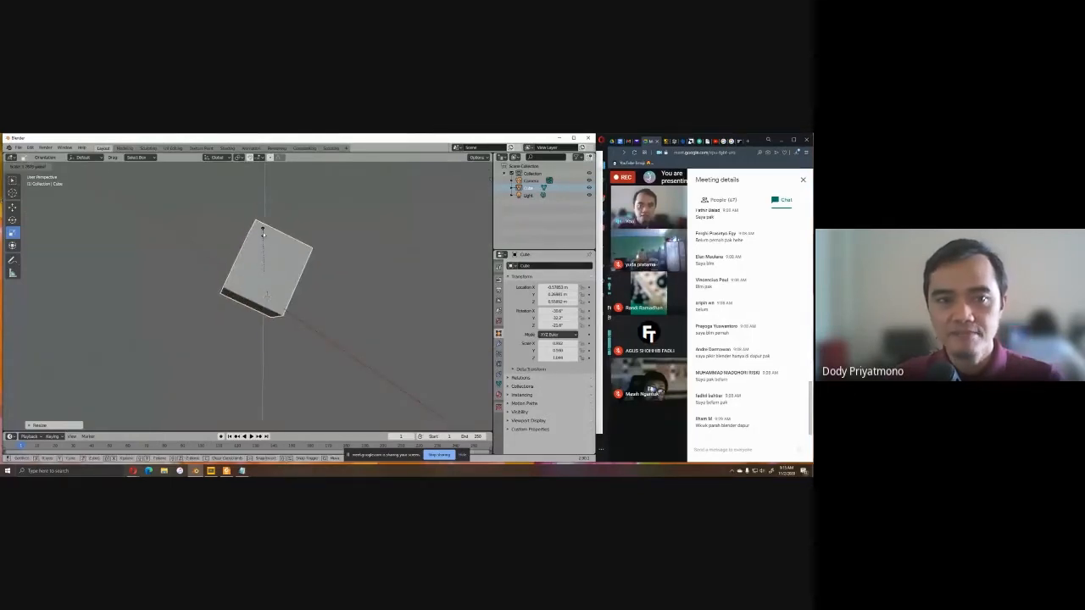
left_click(266, 300)
mouse_move(290, 271)
left_mouse_down()
mouse_move(322, 263)
mouse_move(284, 272)
left_mouse_up()
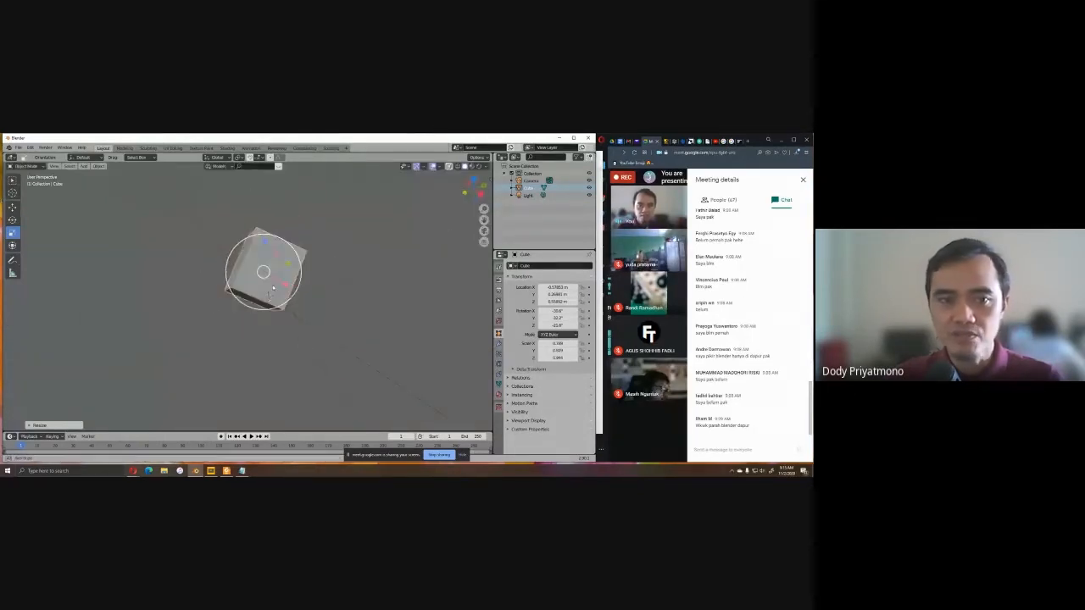
middle_click_drag(278, 280, 307, 283)
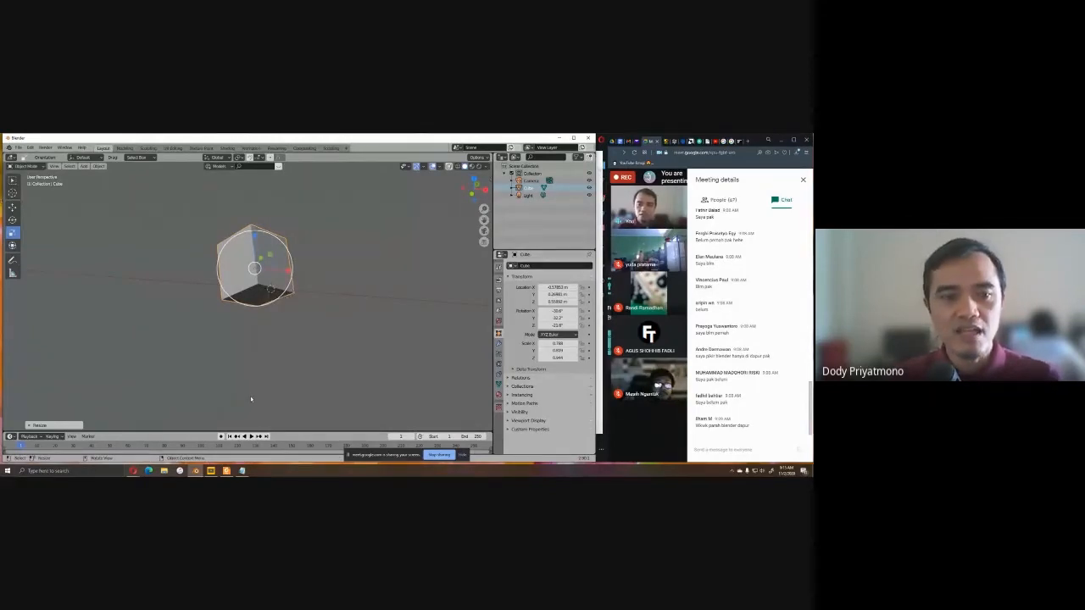
Switch to Notepad, complete the third entry as "3. Skala : S" and add a separator line of equals signs below the list.
key("alt+Tab")
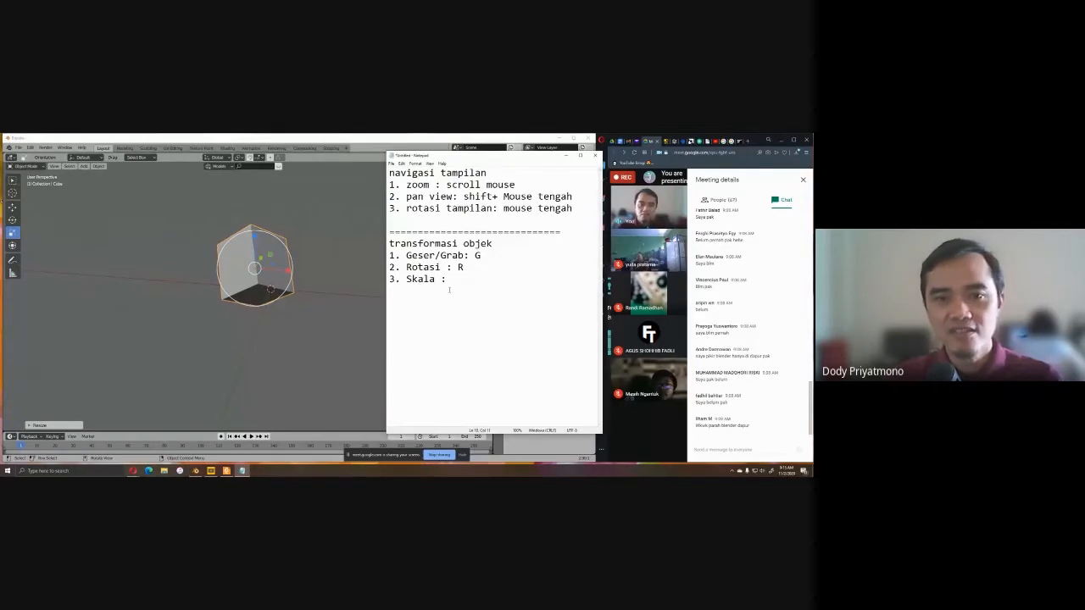
key("shift+Left")
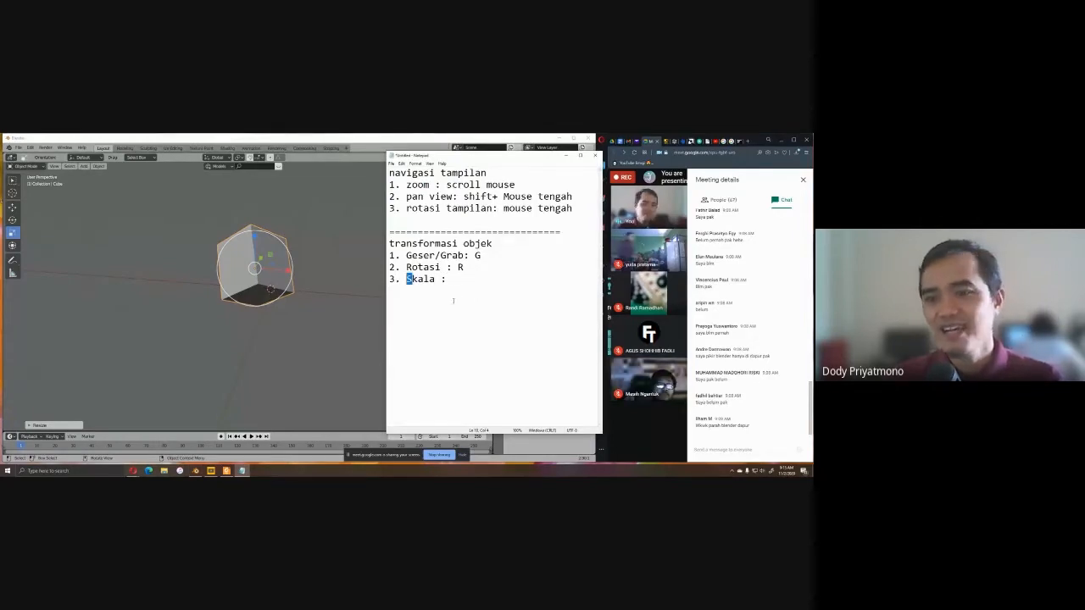
key("End")
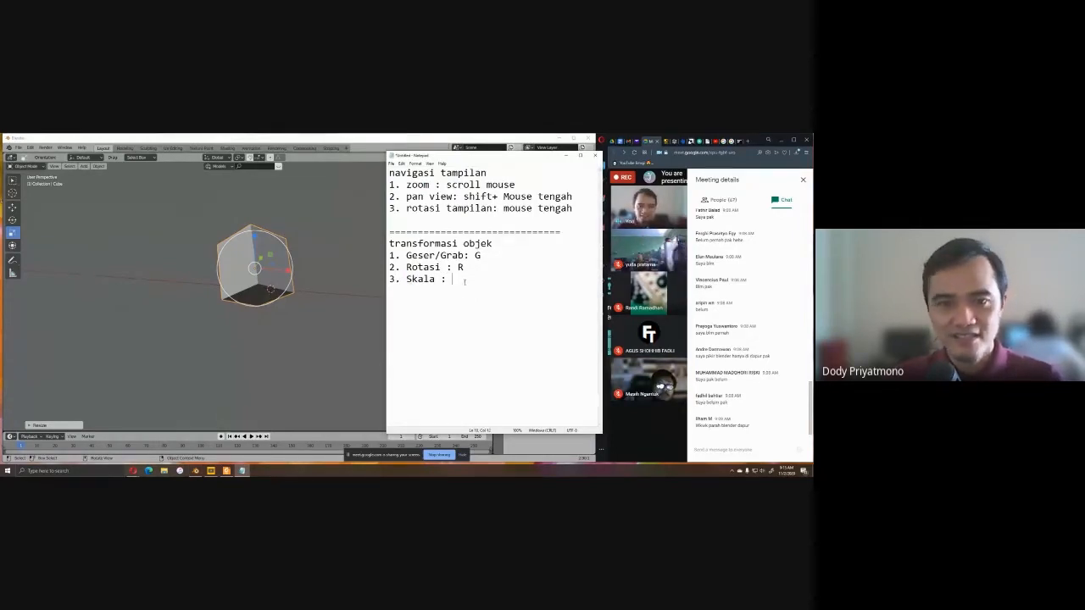
type("S  ")
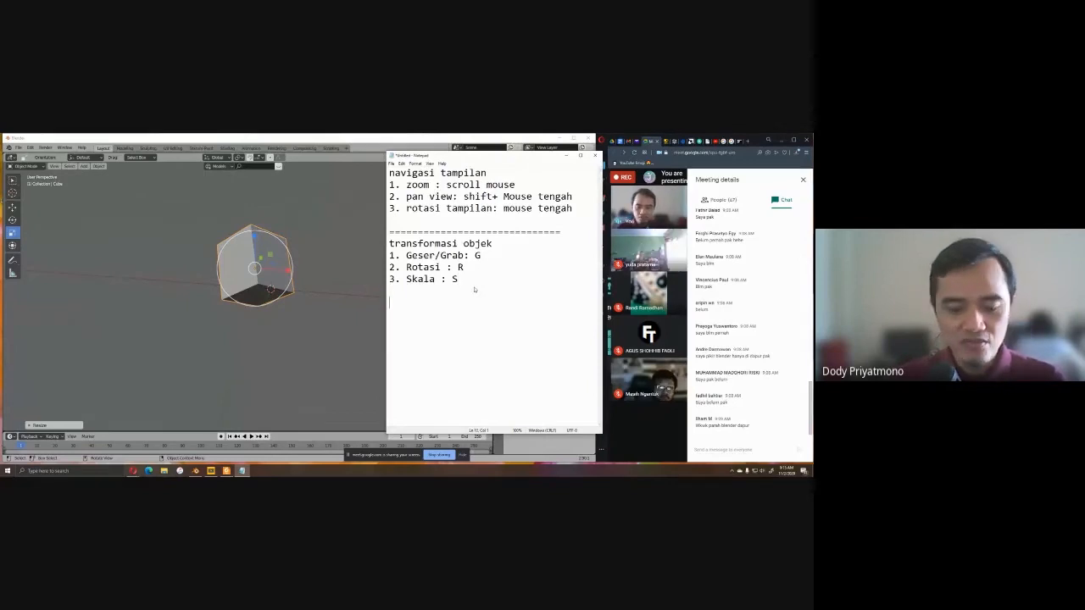
type("===============================")
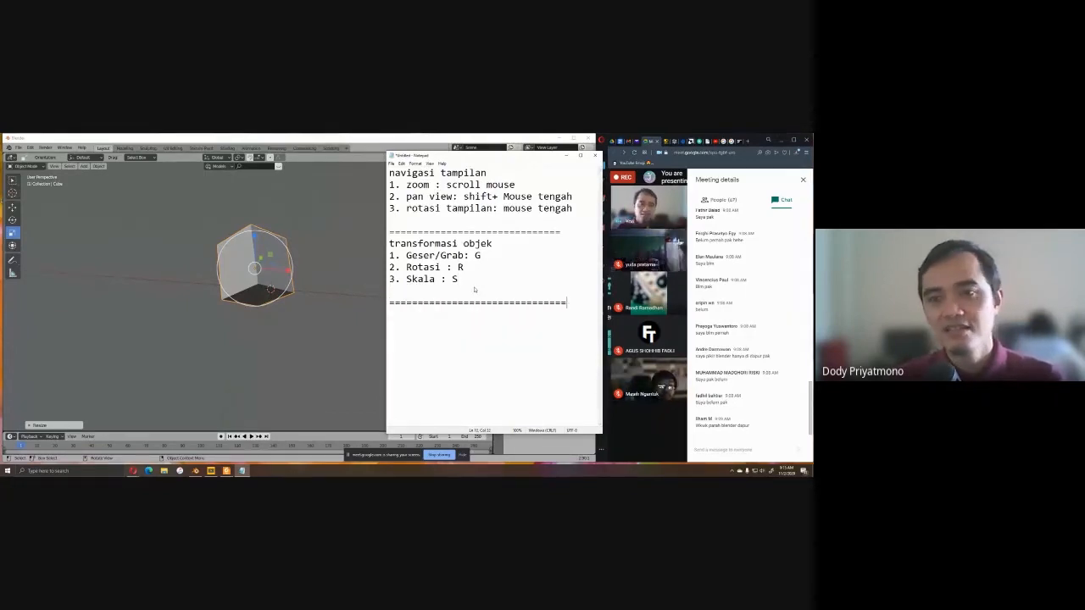
key("BackSpace")
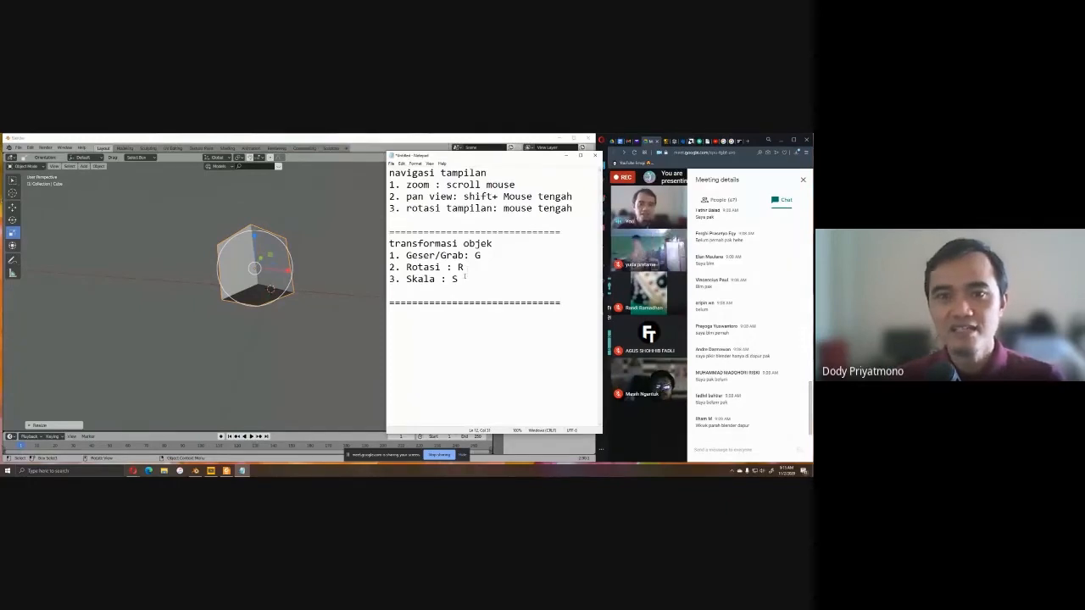
Highlight the transformation list and its shortcut letters in the notes to review them.
left_click_drag(464, 279, 388, 243)
left_click(500, 270)
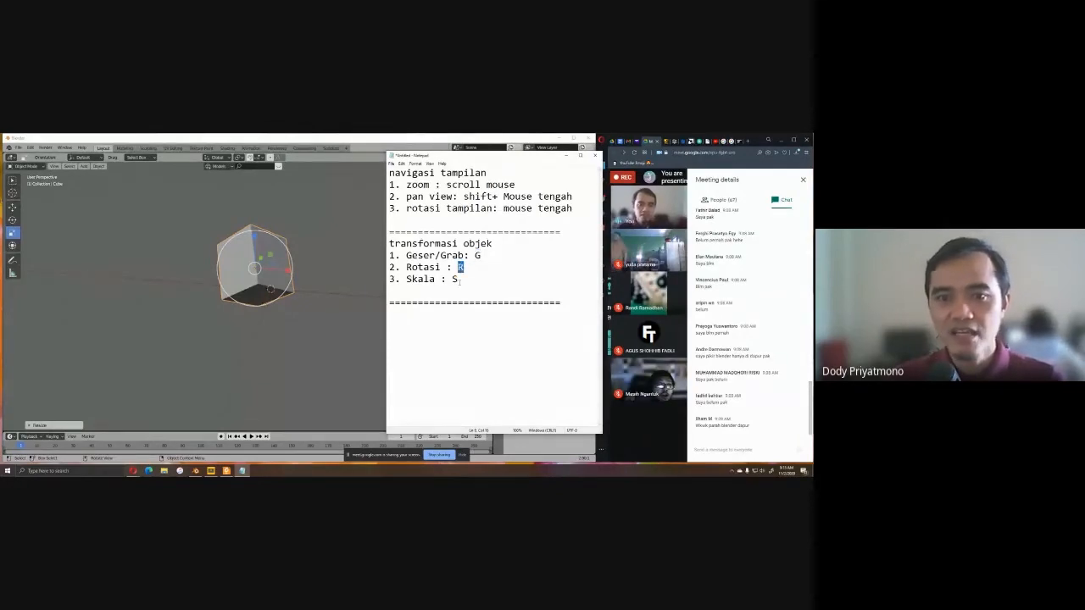
left_click_drag(446, 279, 483, 287)
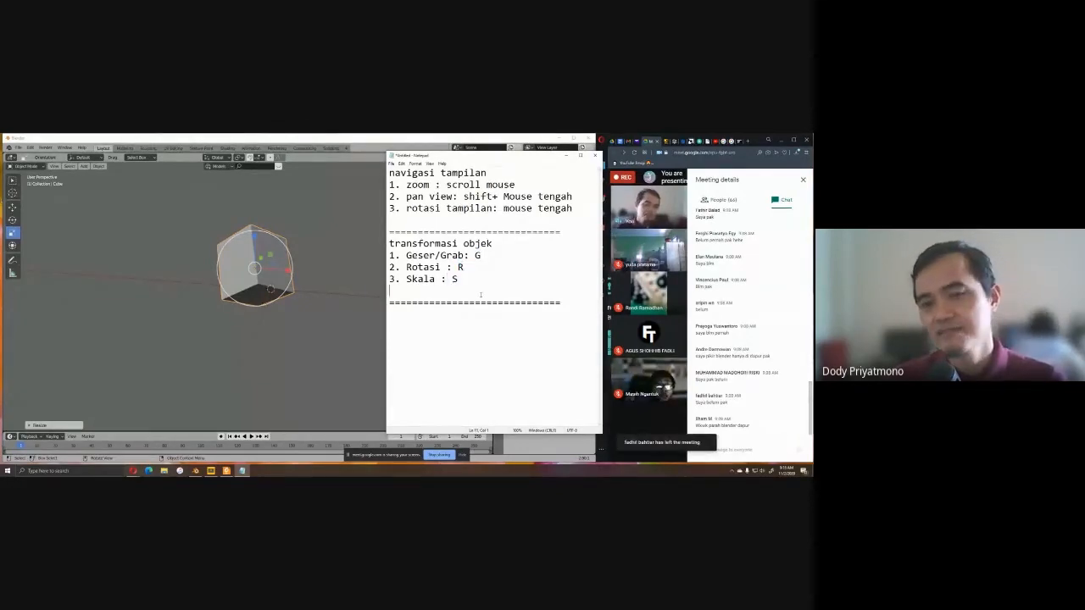
Return to Blender and move the cube away from the origin along the X and Z axes with the Move tool.
left_click(565, 155)
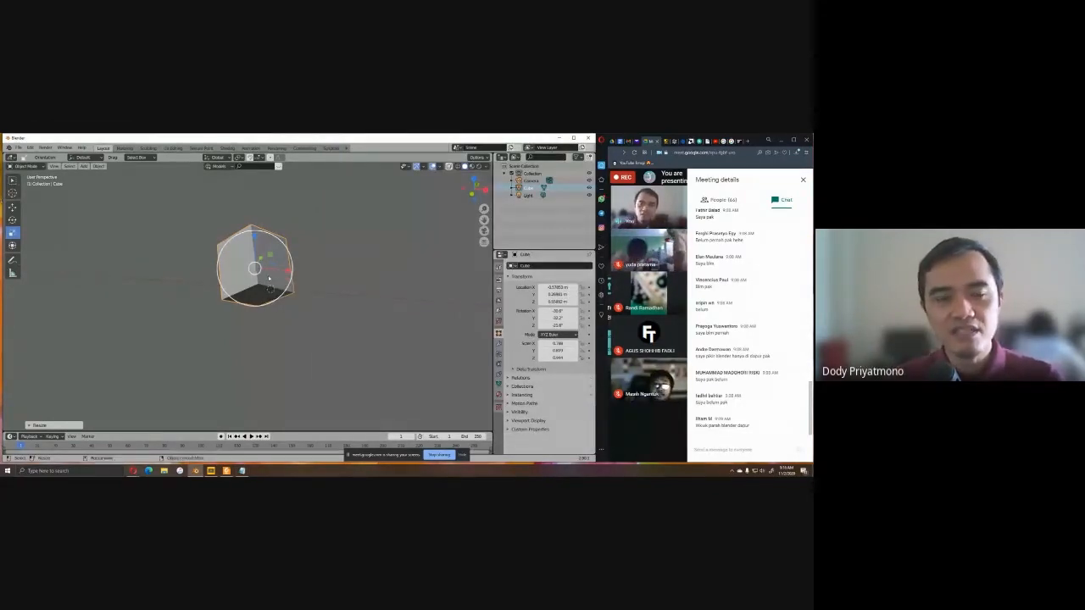
mouse_move(279, 283)
middle_mouse_down()
mouse_move(317, 259)
mouse_move(283, 269)
middle_mouse_up()
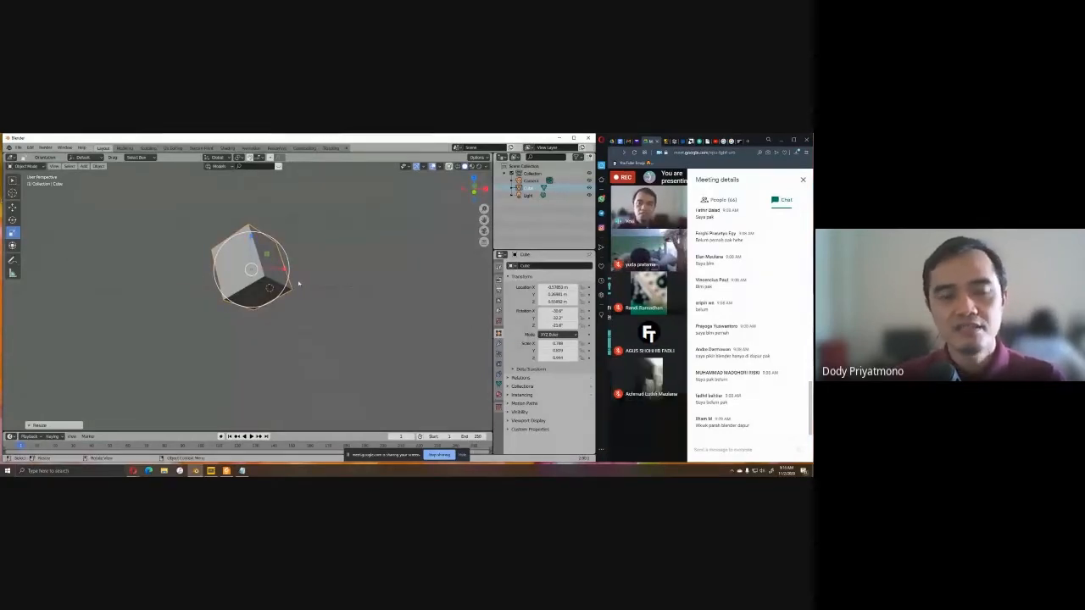
left_click(13, 207)
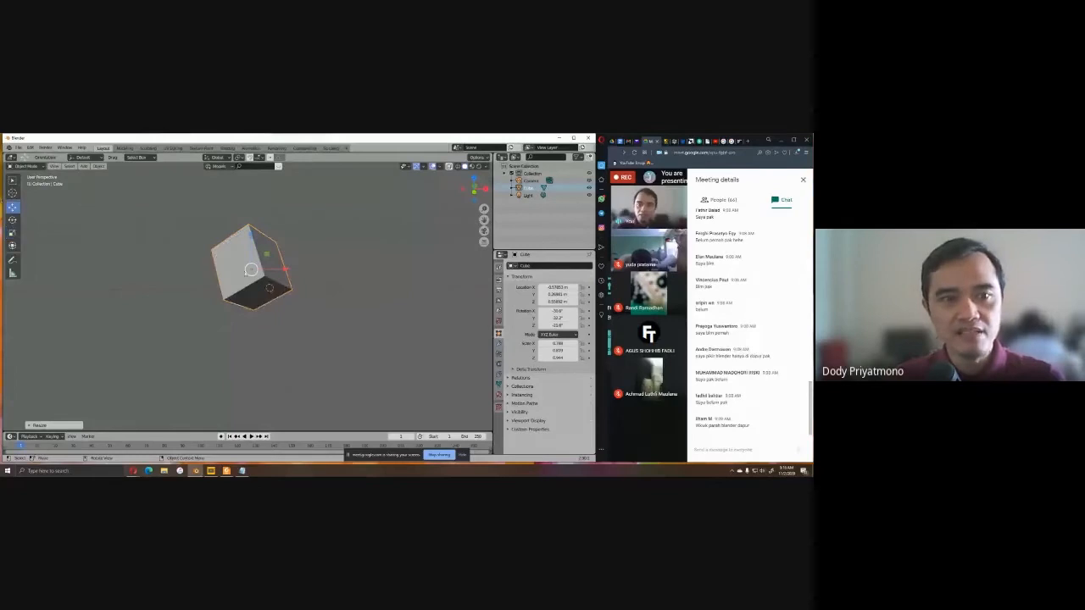
scroll(272, 276, "down", 2)
left_click_drag(273, 279, 153, 281)
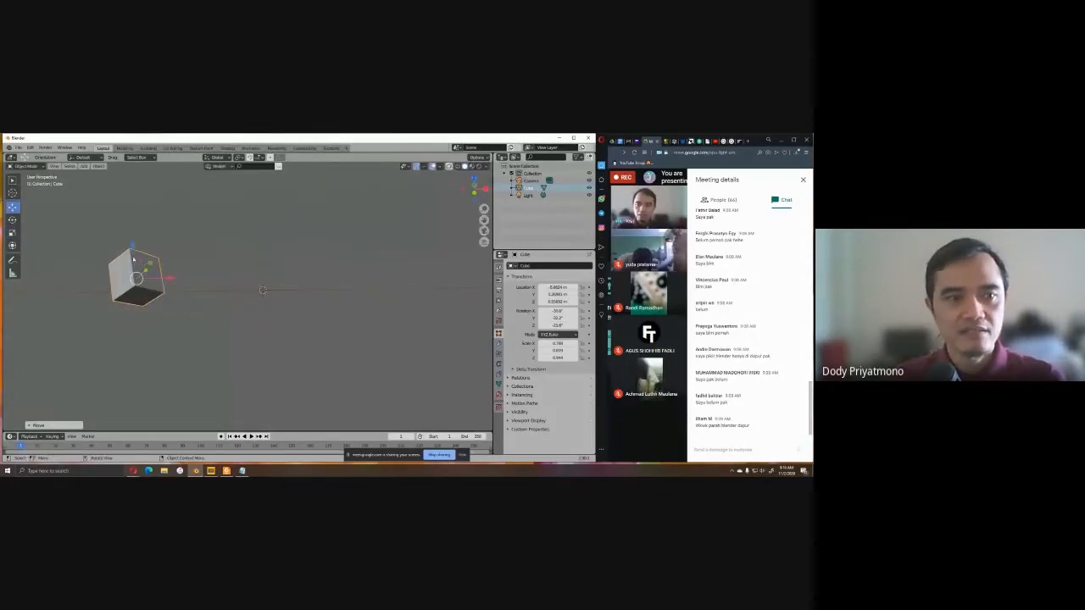
left_click_drag(128, 243, 131, 187)
middle_click_drag(194, 229, 208, 270, "shift")
scroll(208, 270, "up", 1)
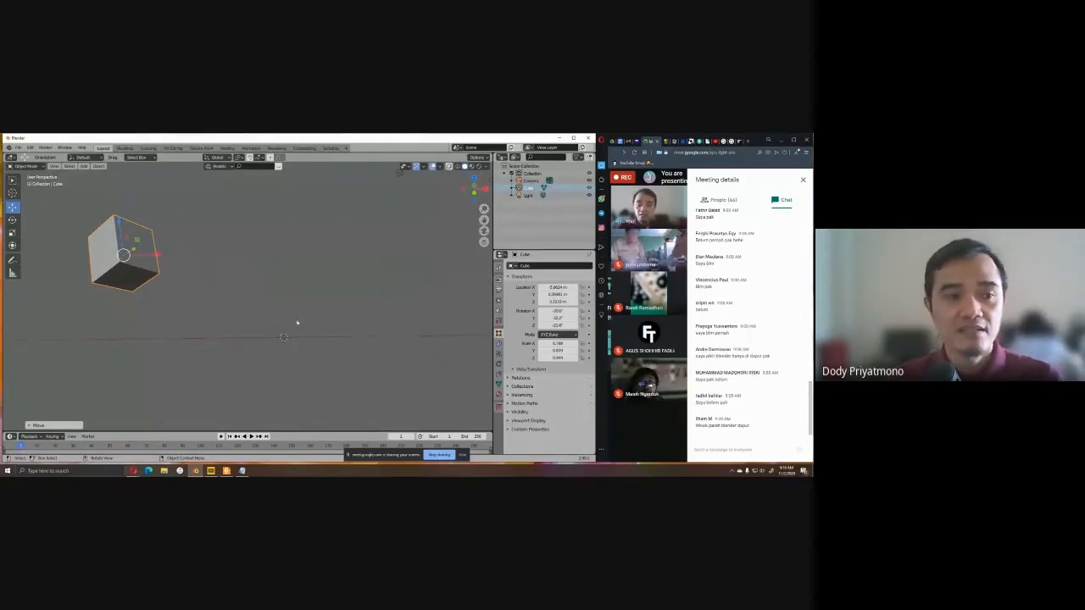
Enlarge the cube uniformly with the Scale tool, then reactivate the Move tool.
left_click(11, 219)
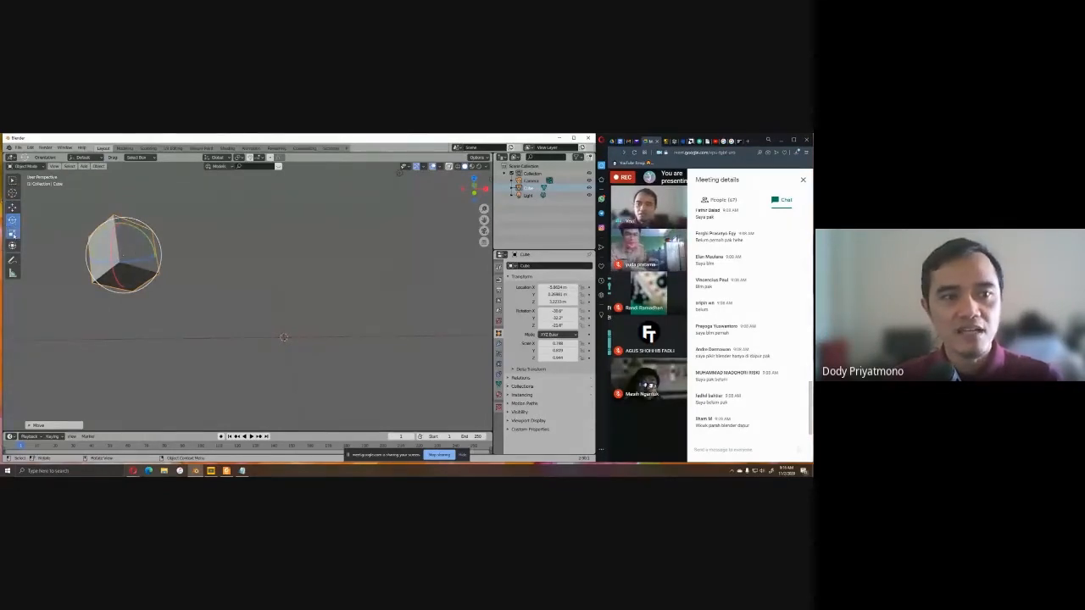
left_click(12, 232)
left_click_drag(158, 256, 234, 261)
mouse_move(127, 221)
left_mouse_down()
mouse_move(121, 196)
mouse_move(116, 213)
left_mouse_up()
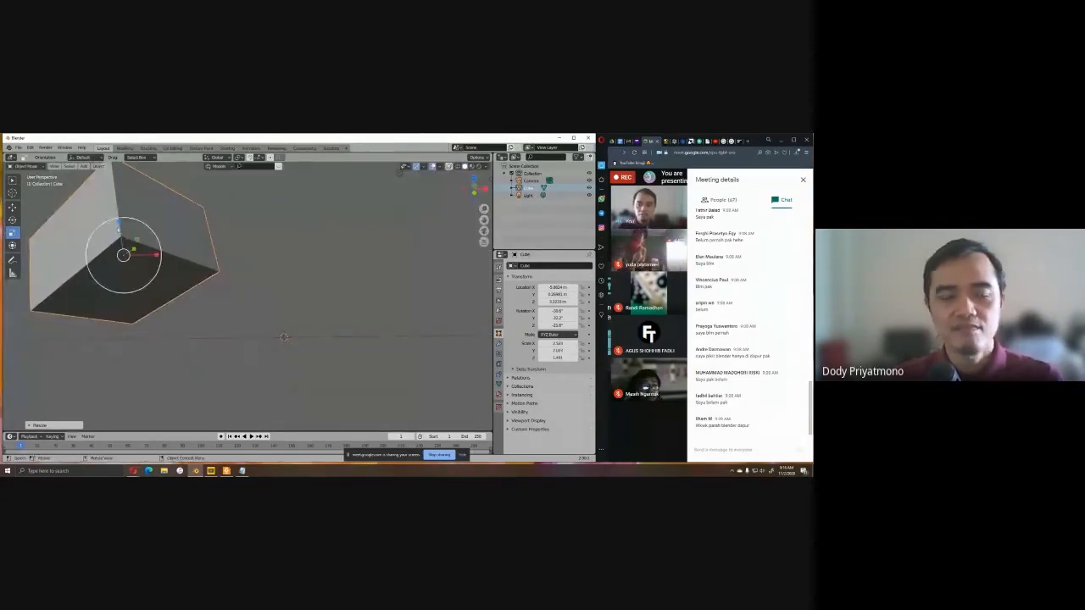
left_click(12, 207)
Switch to Notepad and add a "Reset" heading below the separator with the entry "1. posisi: ALT + G".
left_click(241, 470)
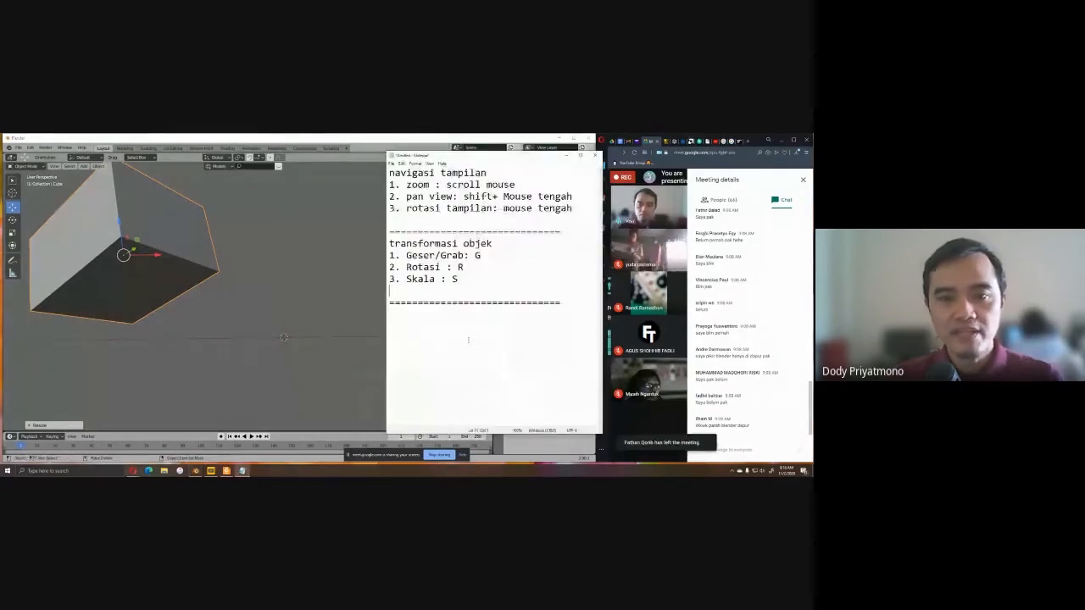
key("Return")
key("Return")
type("re")
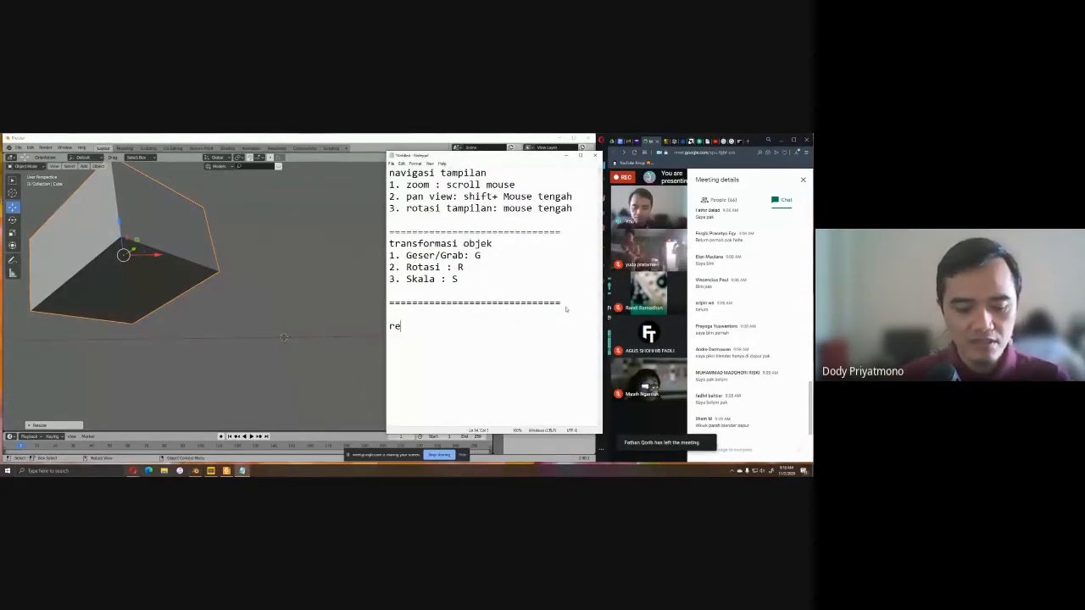
type("set")
key("Return")
type("1.")
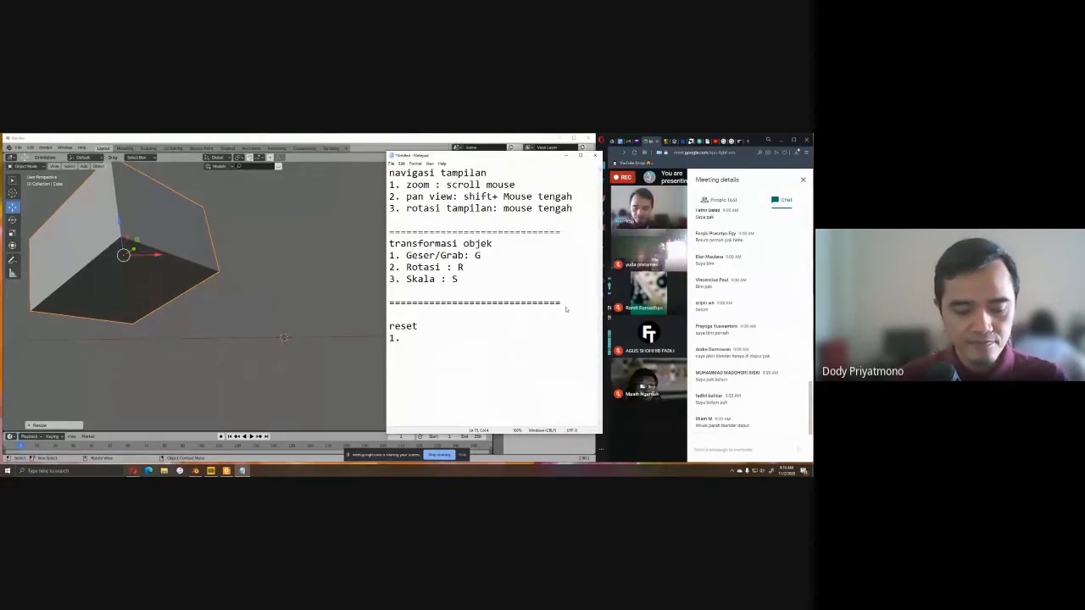
type(" posisi")
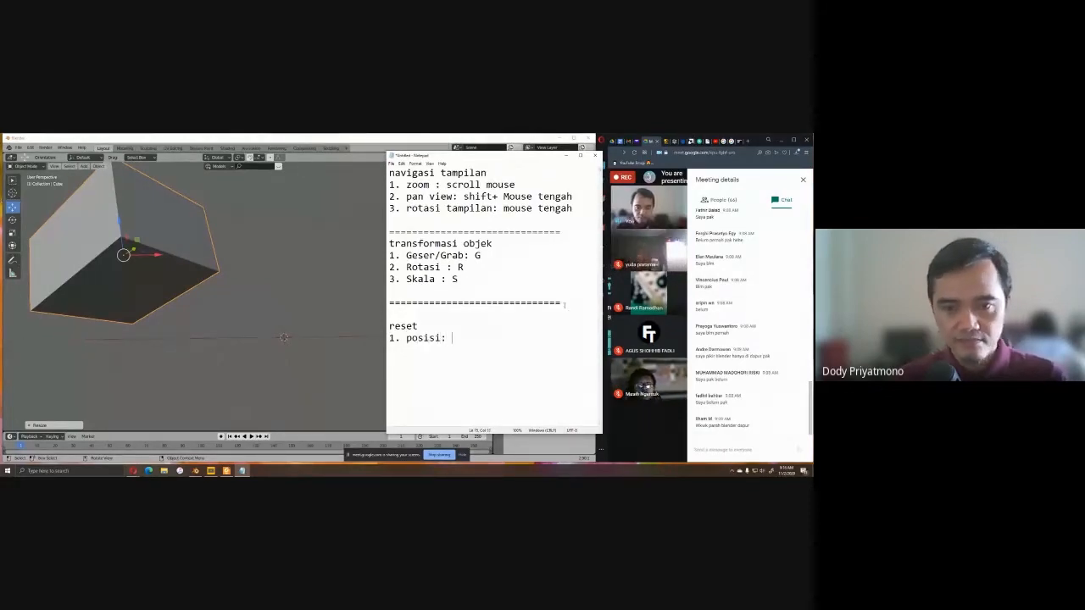
type(": ALT")
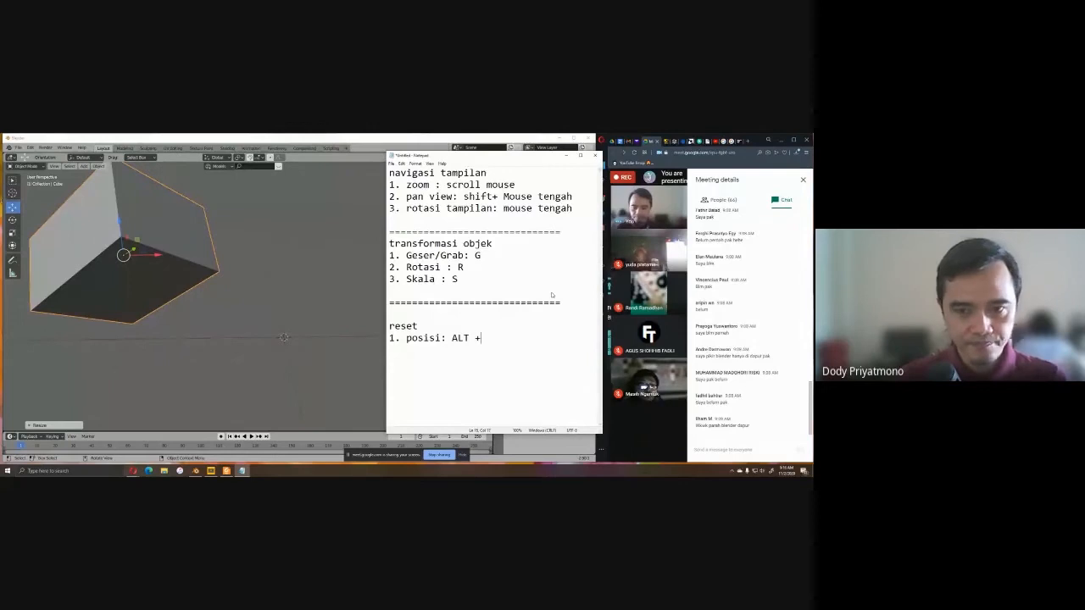
type(" + G")
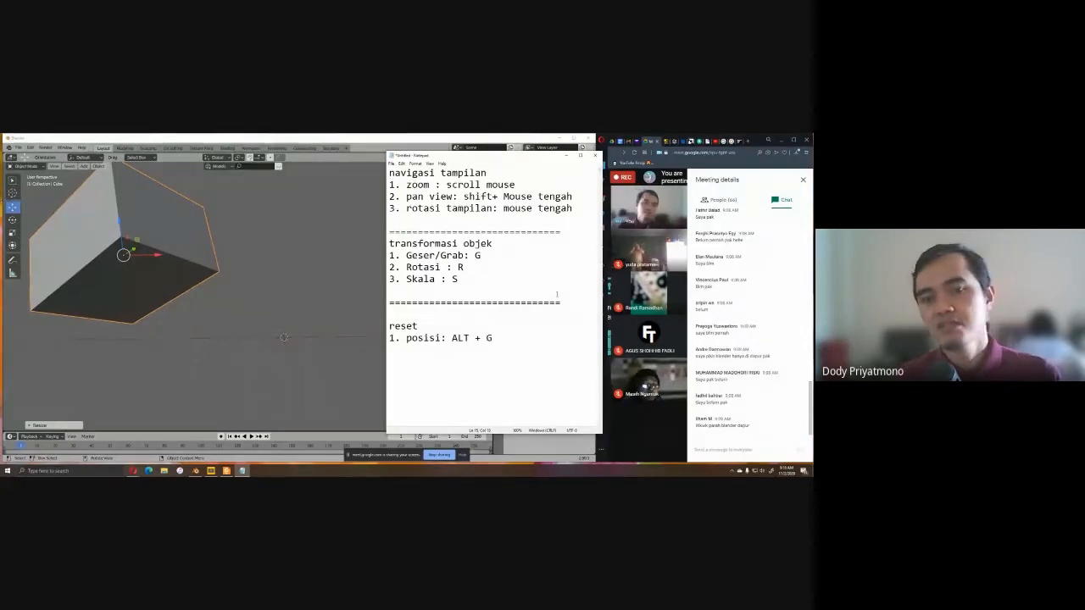
left_click_drag(389, 326, 395, 326)
type("R")
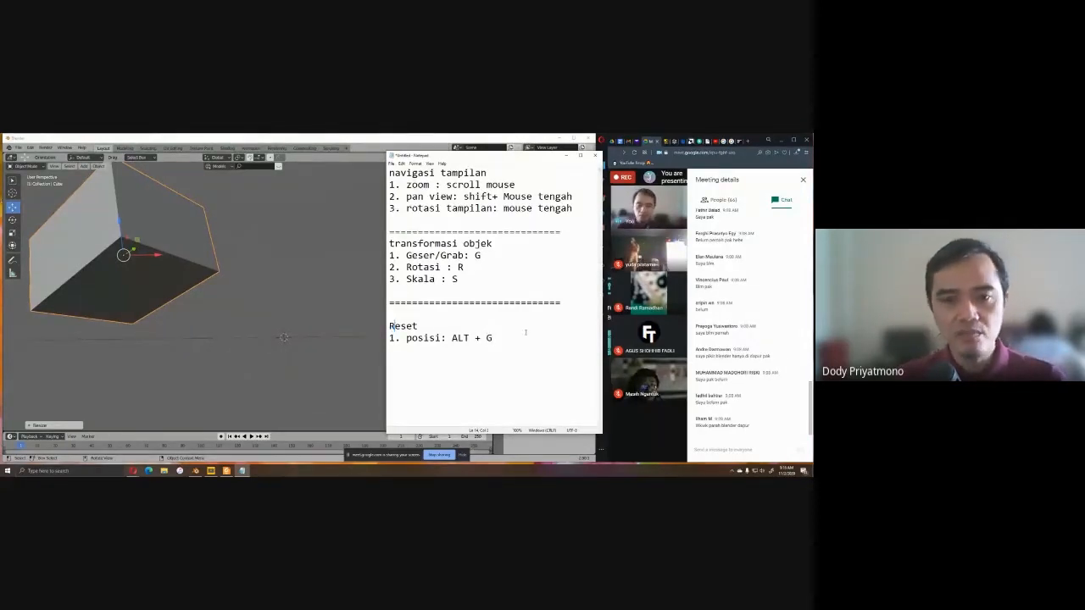
Highlight the "ALT + G" shortcut in the position reset entry to review it.
left_click_drag(500, 339, 457, 338)
left_click(478, 338)
left_click(480, 339)
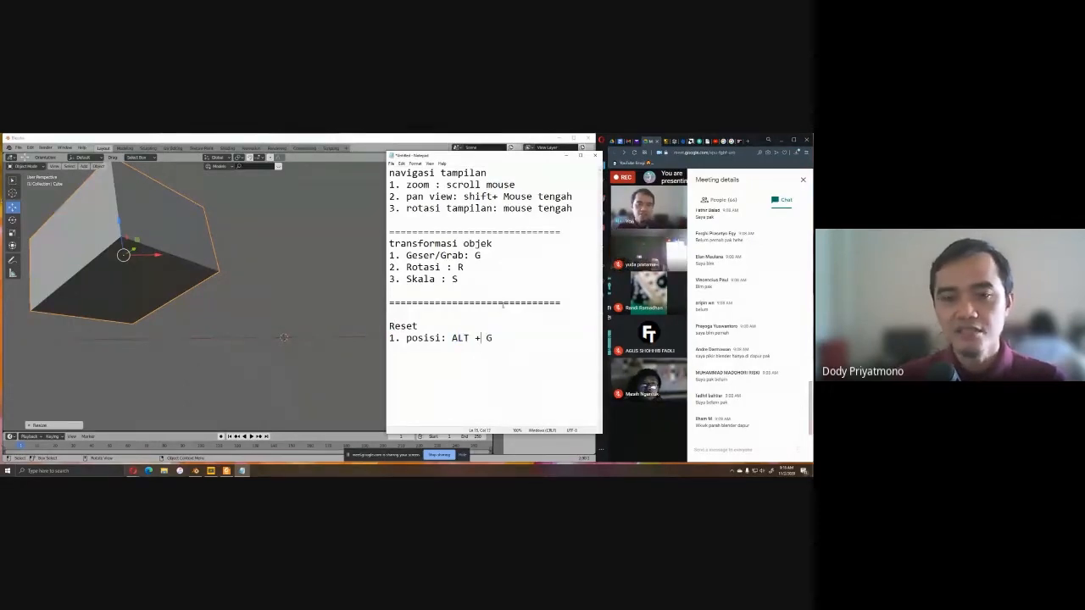
left_click_drag(494, 339, 452, 338)
left_click(498, 338)
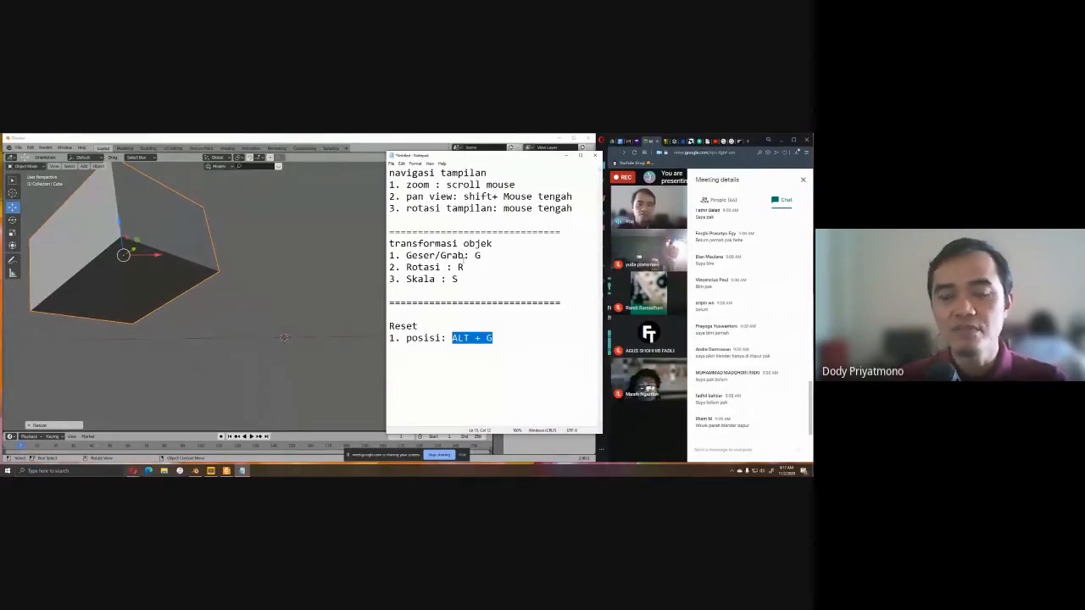
left_click(477, 338)
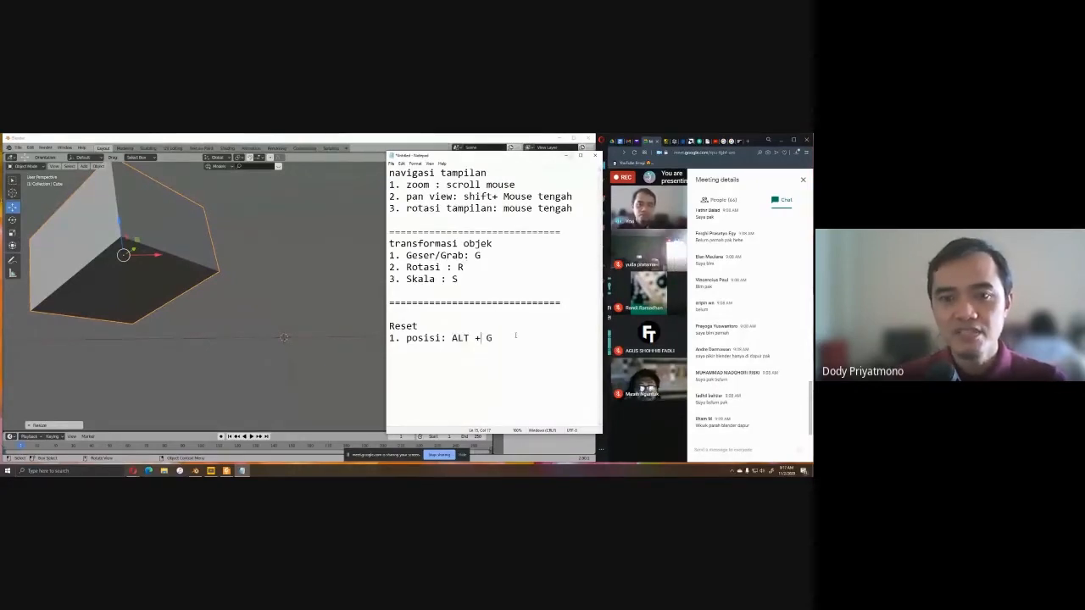
left_click_drag(515, 336, 450, 337)
left_click(475, 338)
Return to Blender and open the viewport sidebar with the cube's Item transform values shown.
left_click(565, 156)
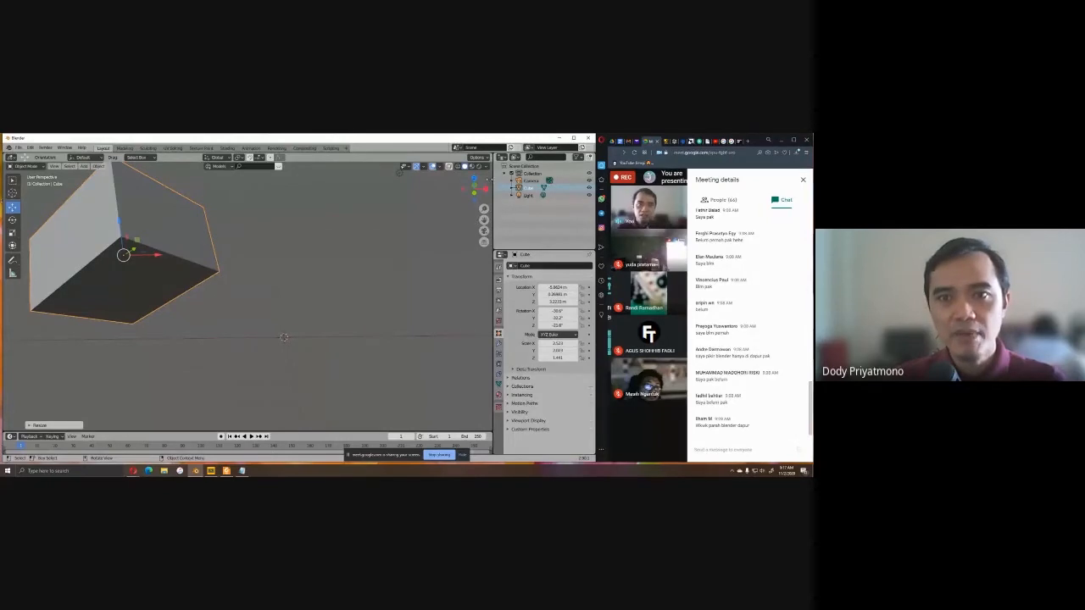
left_click(489, 181)
left_click(489, 179)
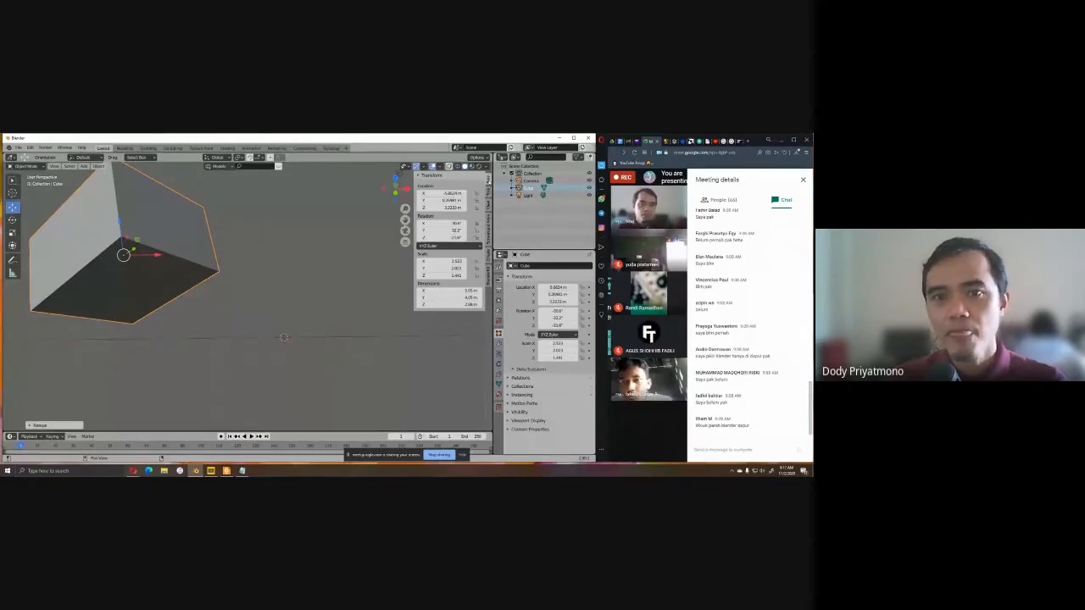
left_click(488, 197)
left_click(488, 180)
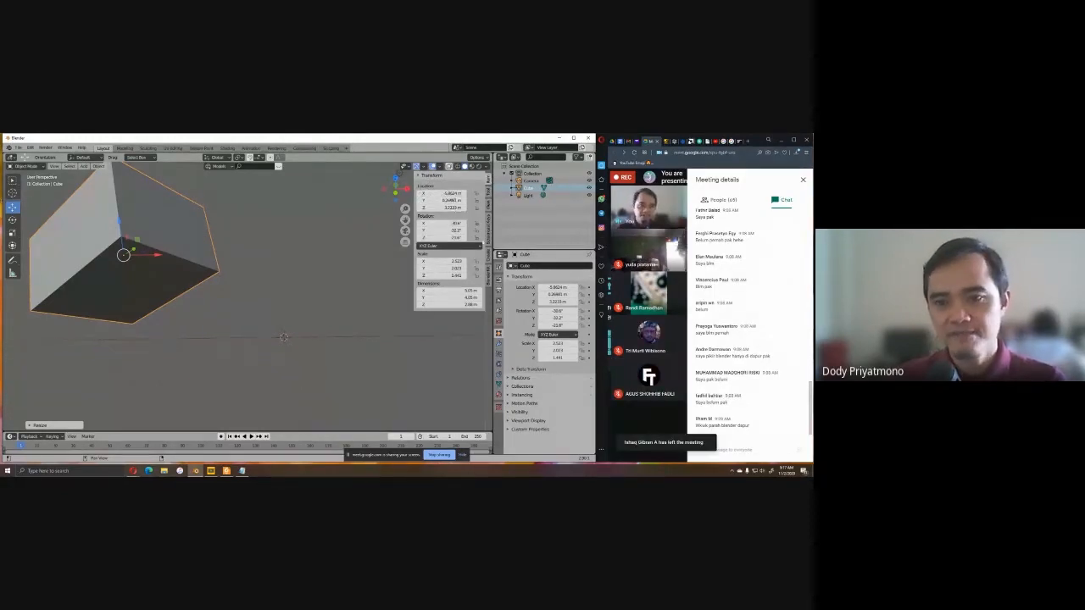
Set the cube's X, Y and Z location values to 0 in the sidebar.
scroll(246, 273, "down", 2)
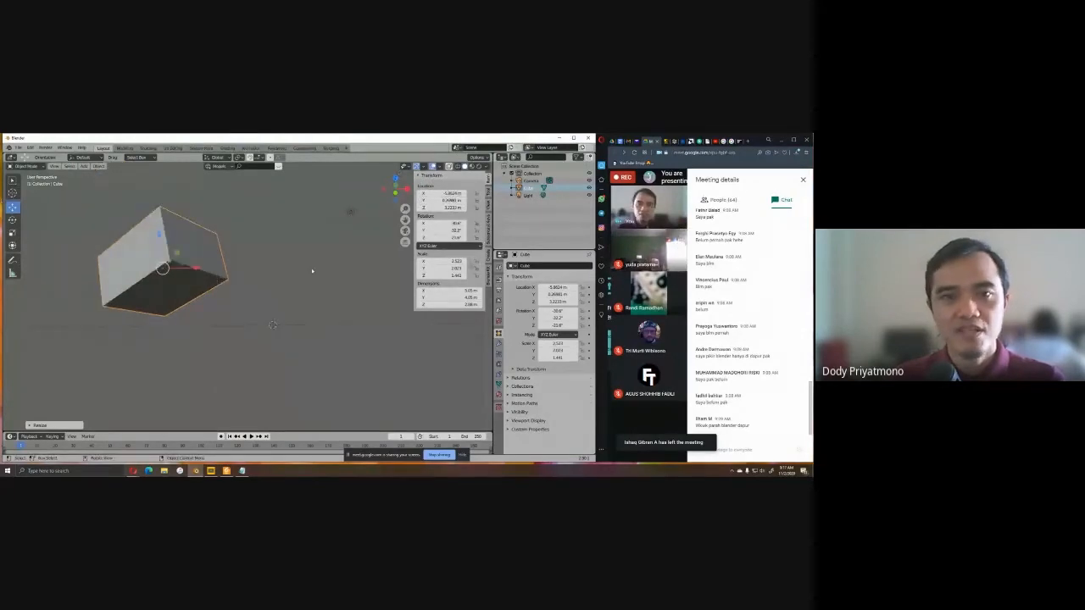
left_click(439, 194)
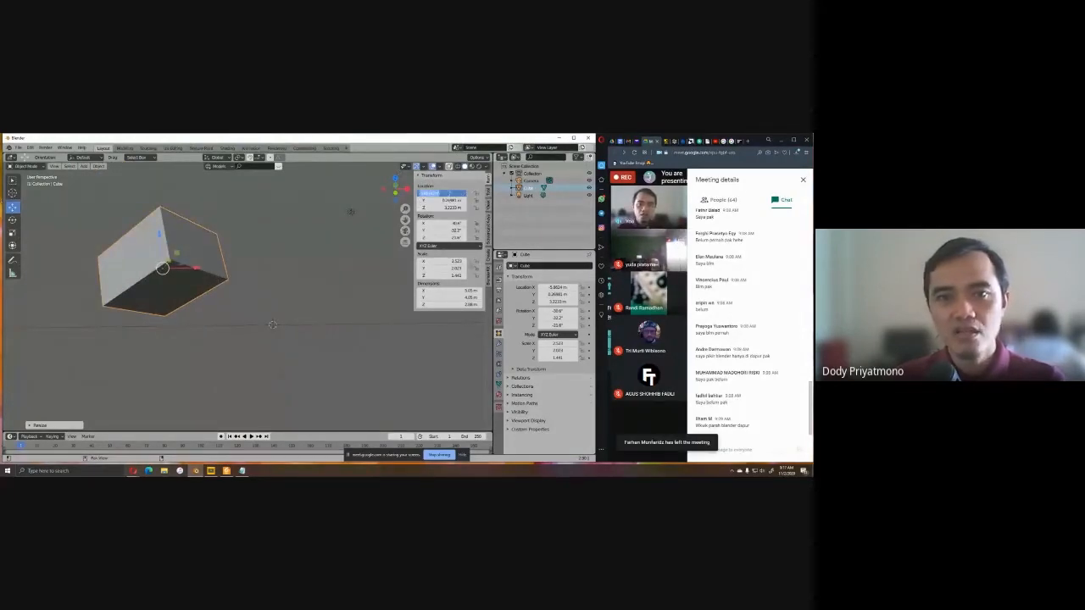
type("0")
key("Tab")
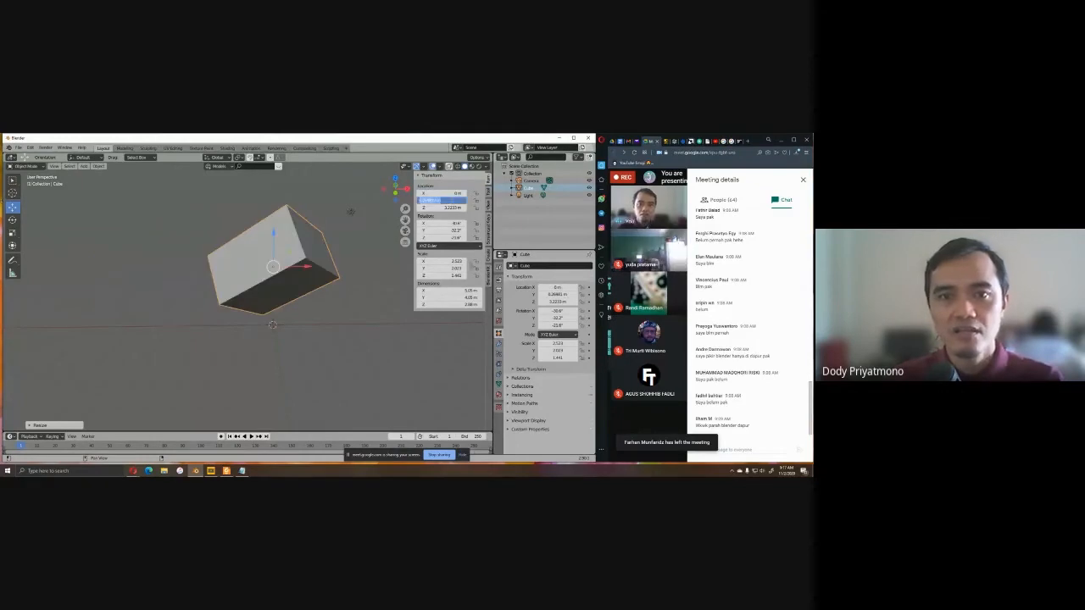
type("0")
key("Tab")
type("0")
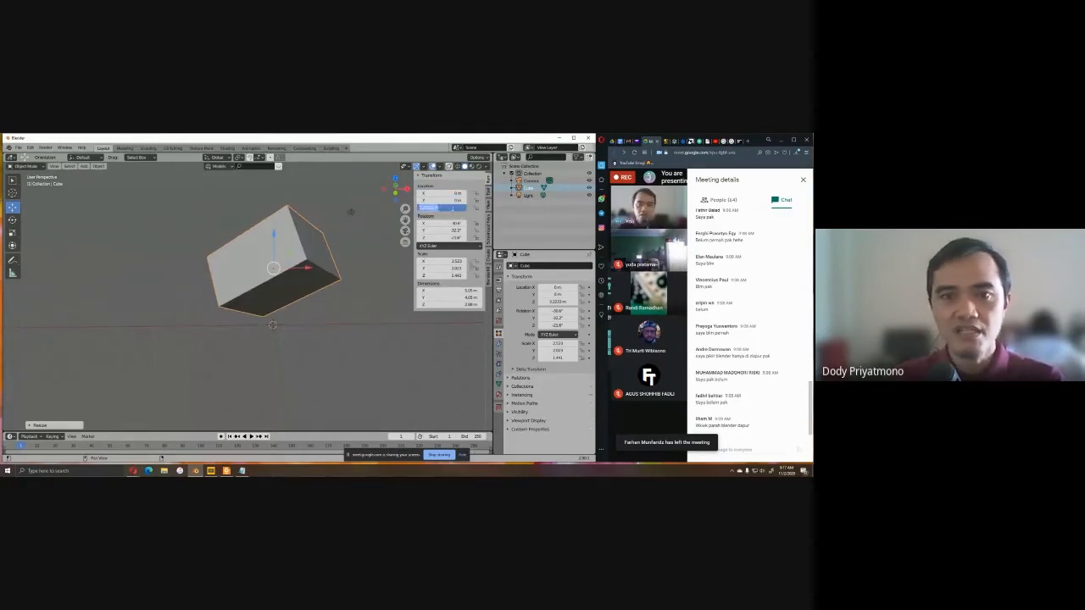
key("Return")
Move the cube away from the origin again, shifting it along the X and Z axes.
scroll(334, 305, "down", 2)
scroll(274, 320, "up", 2)
scroll(274, 321, "down", 1)
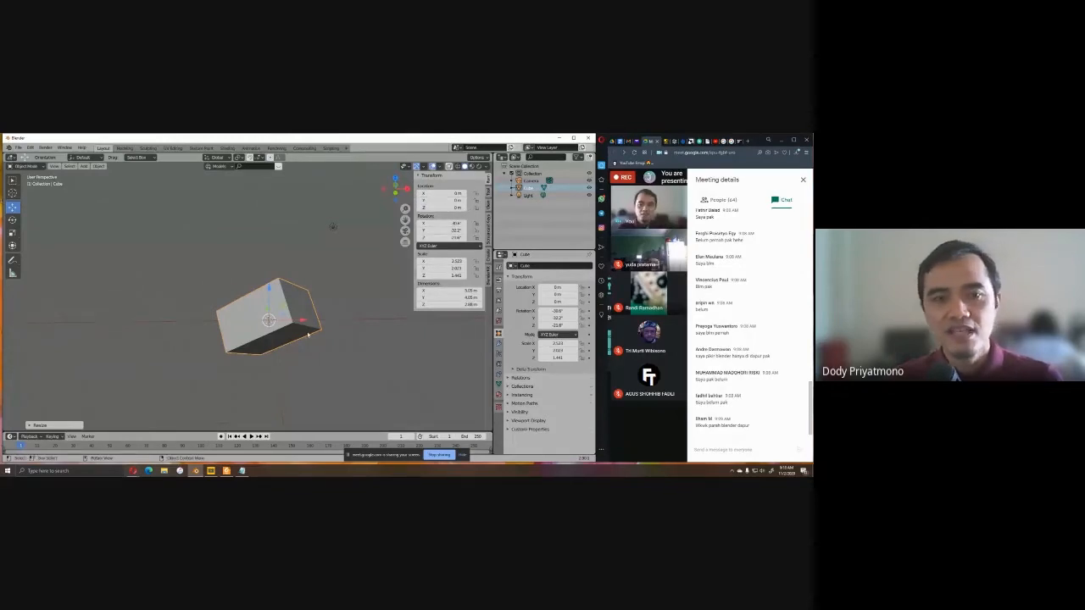
left_click_drag(270, 302, 126, 218)
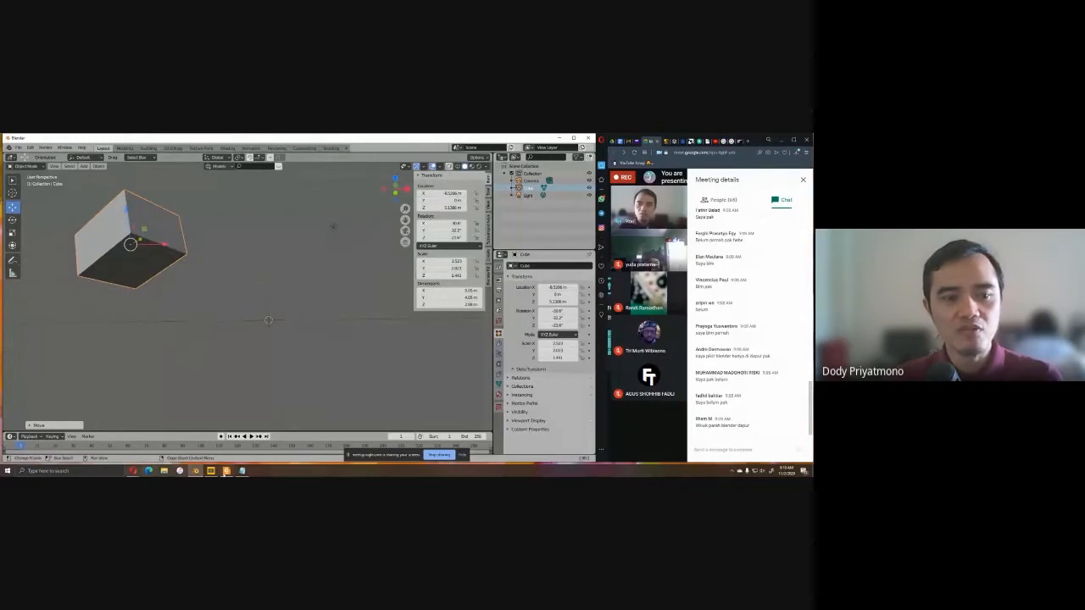
Switch to Notepad and highlight "ALT + G" in the position reset line.
left_click(242, 470)
key("shift+Left")
key("shift+Left")
key("shift+Left")
key("shift+Left")
key("shift+Left")
key("shift+Left")
key("shift+Left")
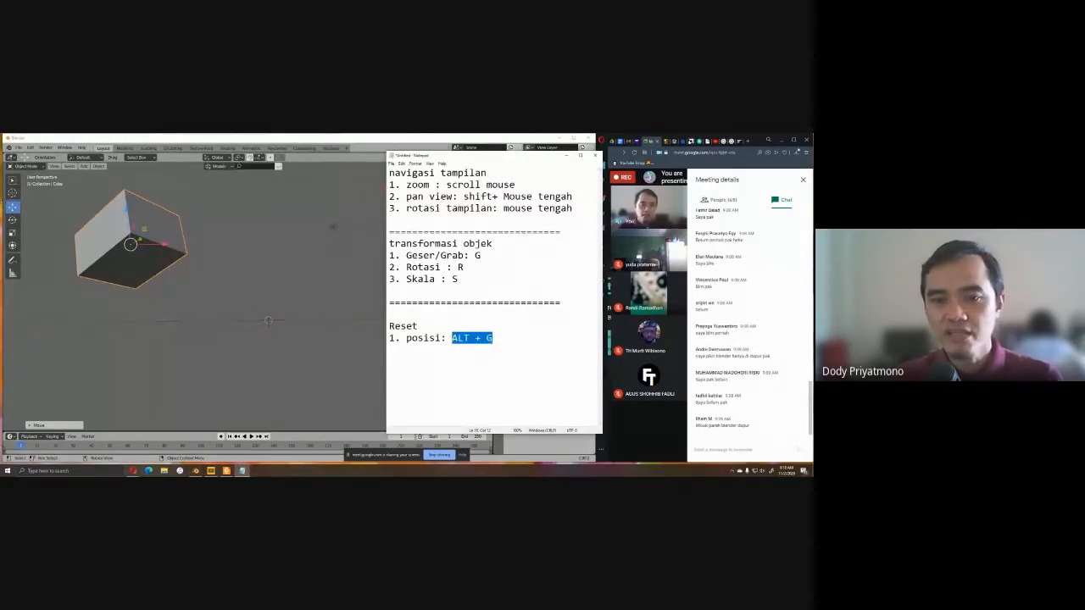
Return to Blender and clear the cube's location with the reset command from the notes.
left_click(144, 256)
left_click(120, 215)
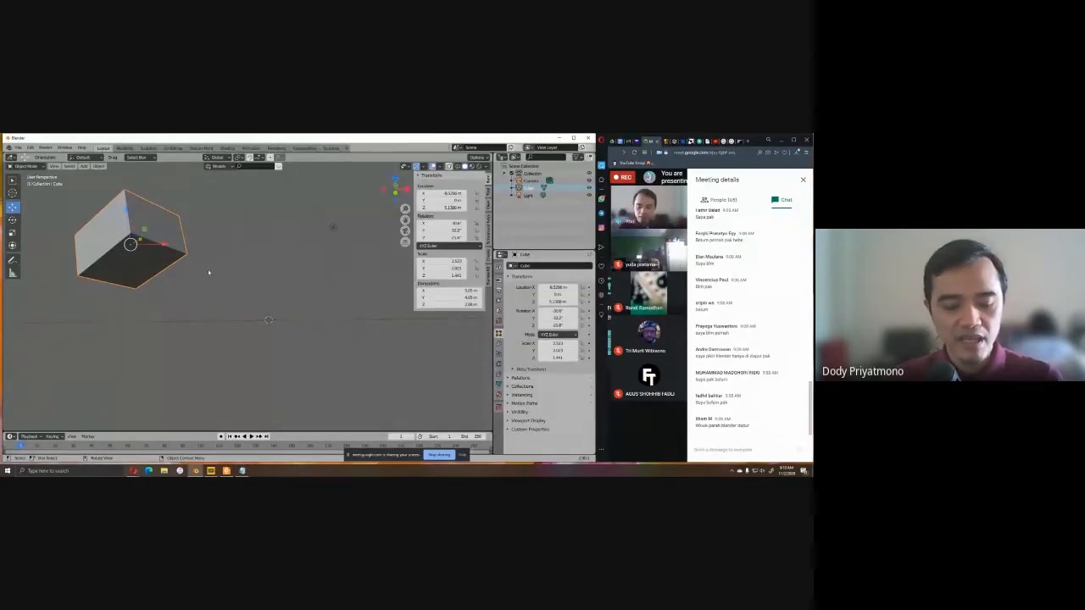
key("alt+g")
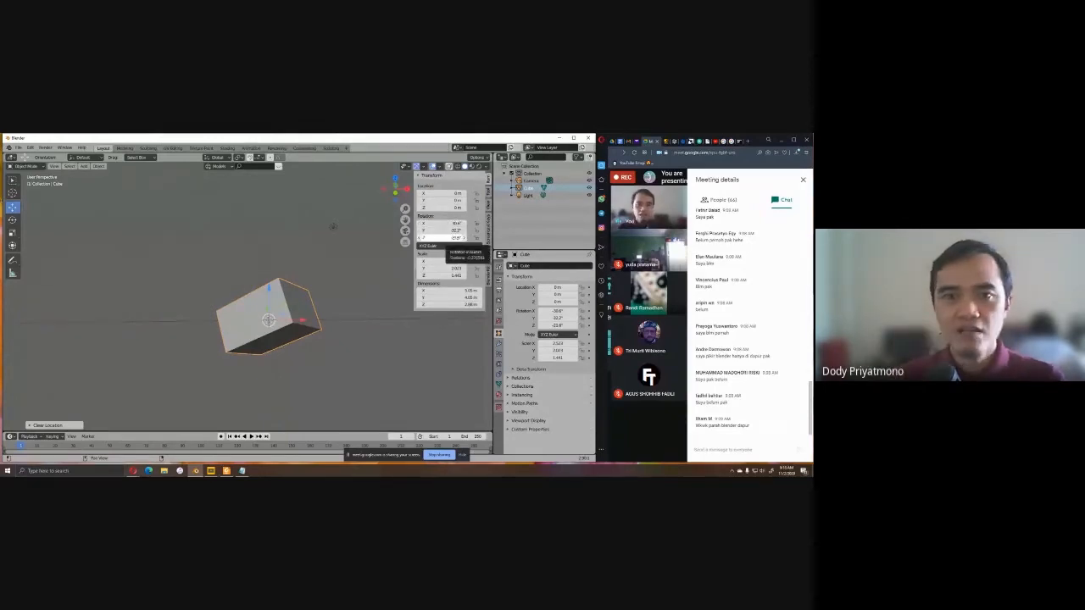
Set the cube's X, Y and Z rotation values to 0 in the sidebar.
left_click(454, 224)
type("0")
key("Tab")
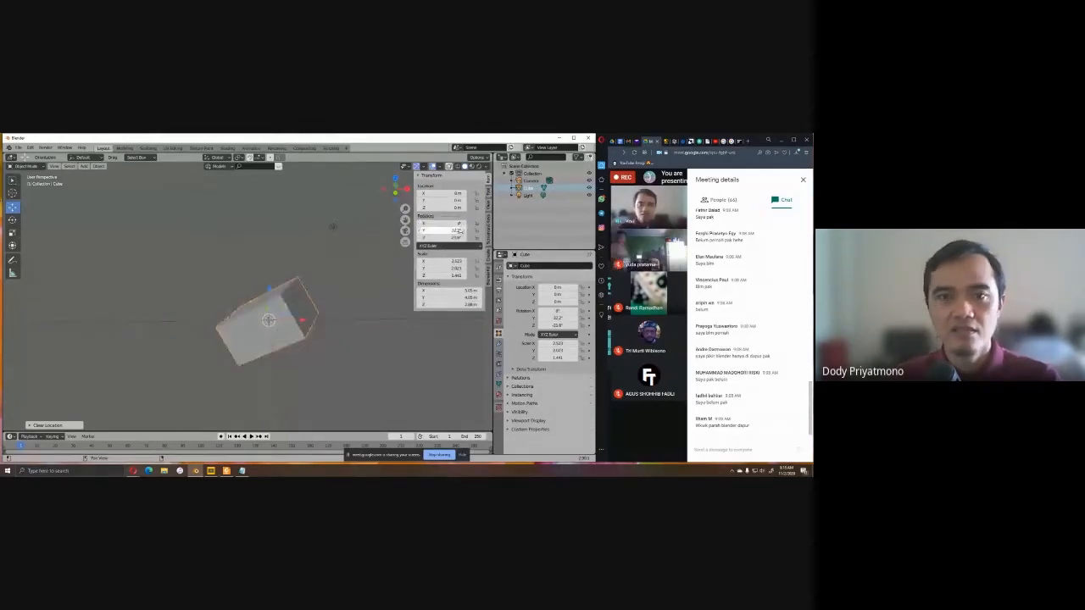
type("0")
key("Tab")
type("0")
key("Return")
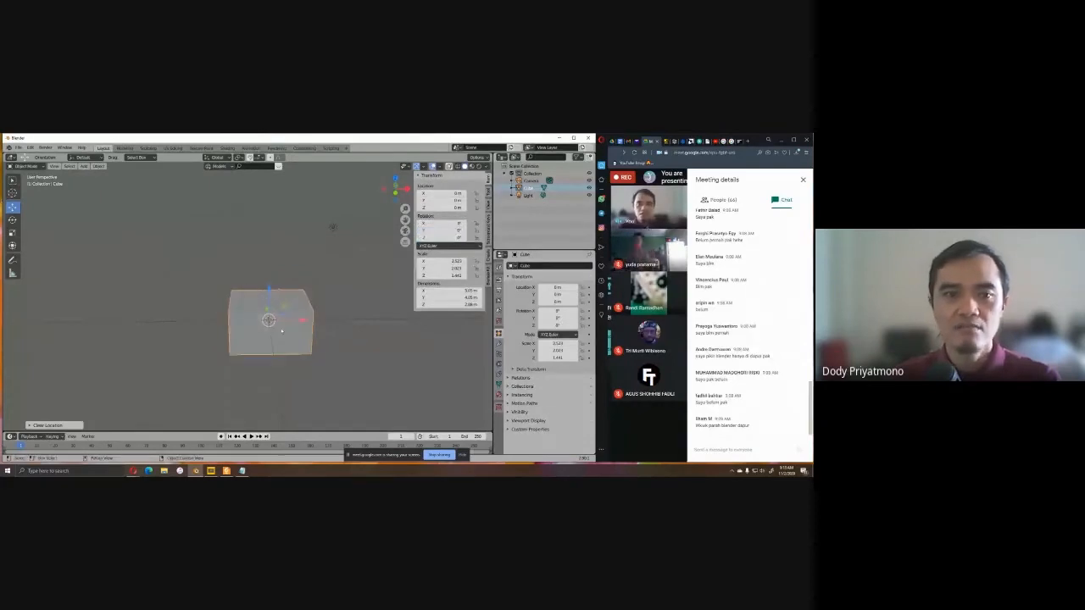
Move the cube up and away from the origin, then turn it freely with the Rotate tool.
middle_click_drag(288, 318, 322, 391)
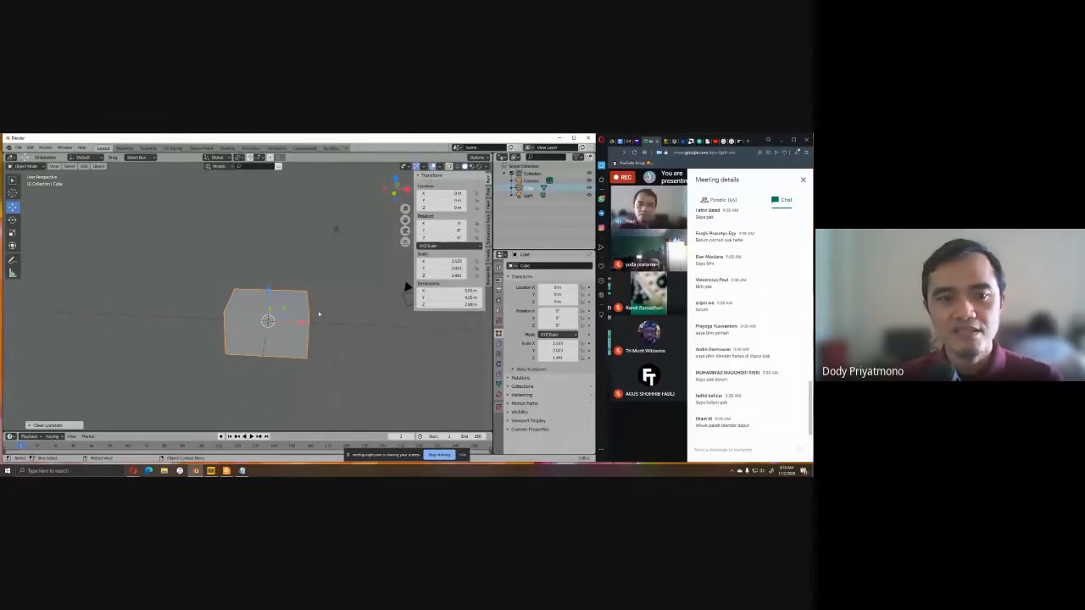
left_click_drag(268, 291, 269, 239)
left_click_drag(302, 271, 182, 236)
left_click(13, 220)
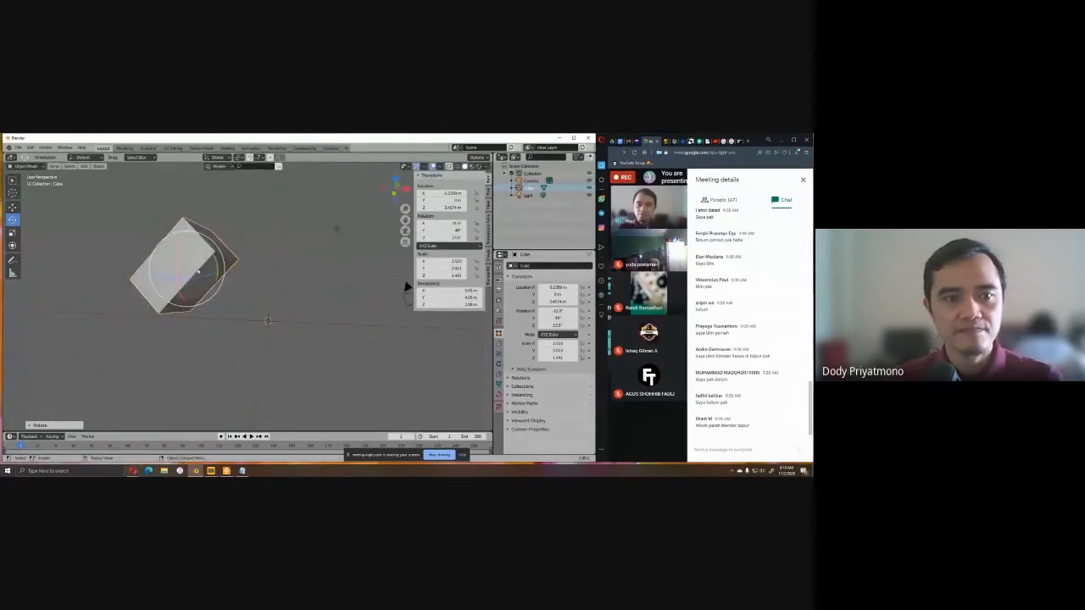
left_click_drag(200, 277, 170, 277)
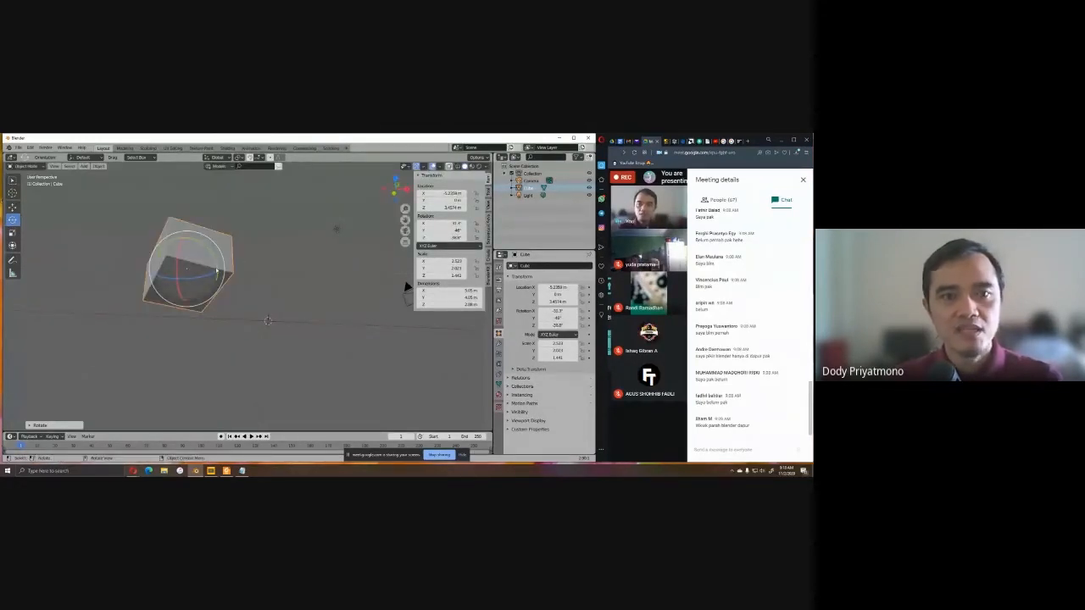
Switch to Notepad and add the line "2. rotasi: ALT + R" below the position entry in the Reset list.
left_click(242, 470)
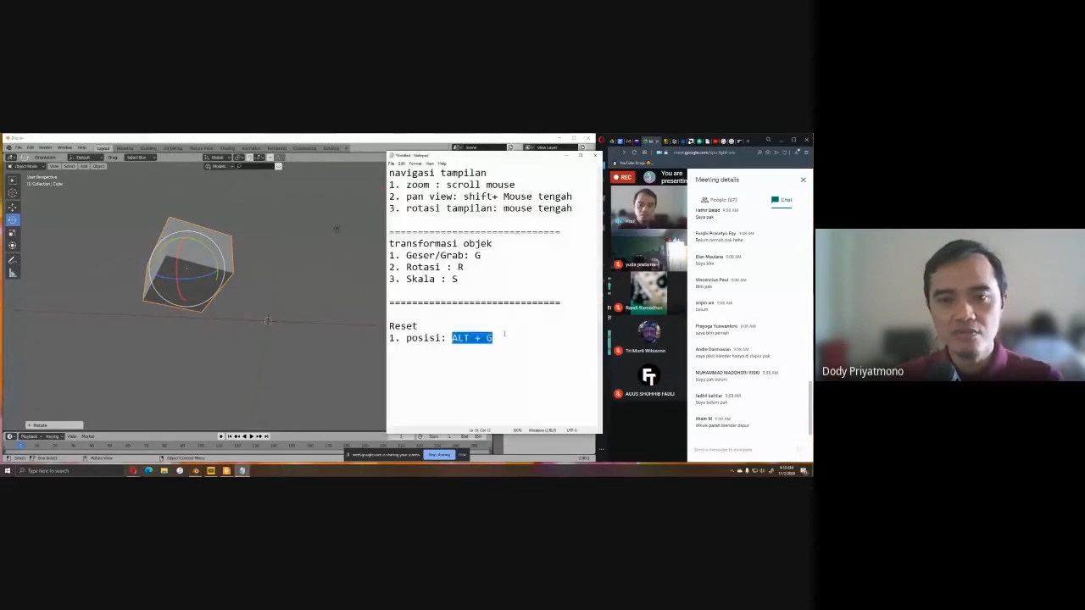
left_click(503, 336)
type("2")
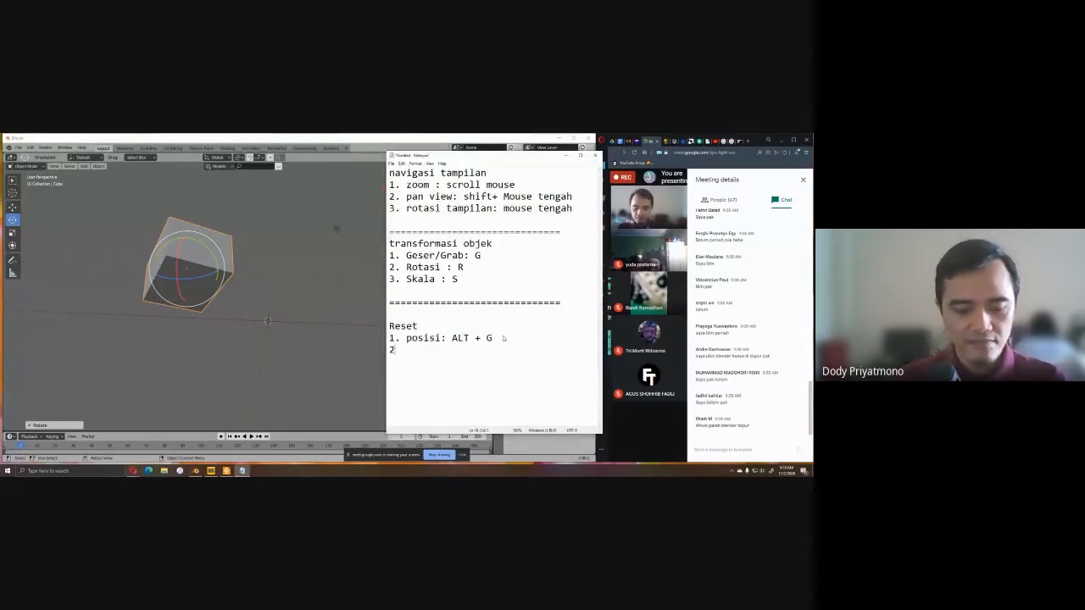
type(". rotasi")
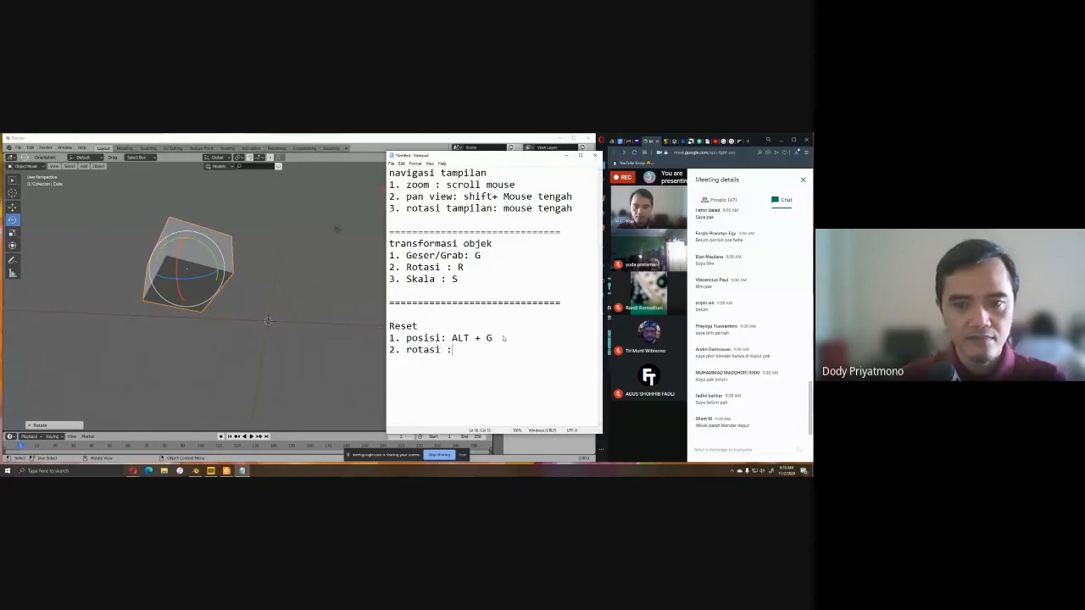
type(": A")
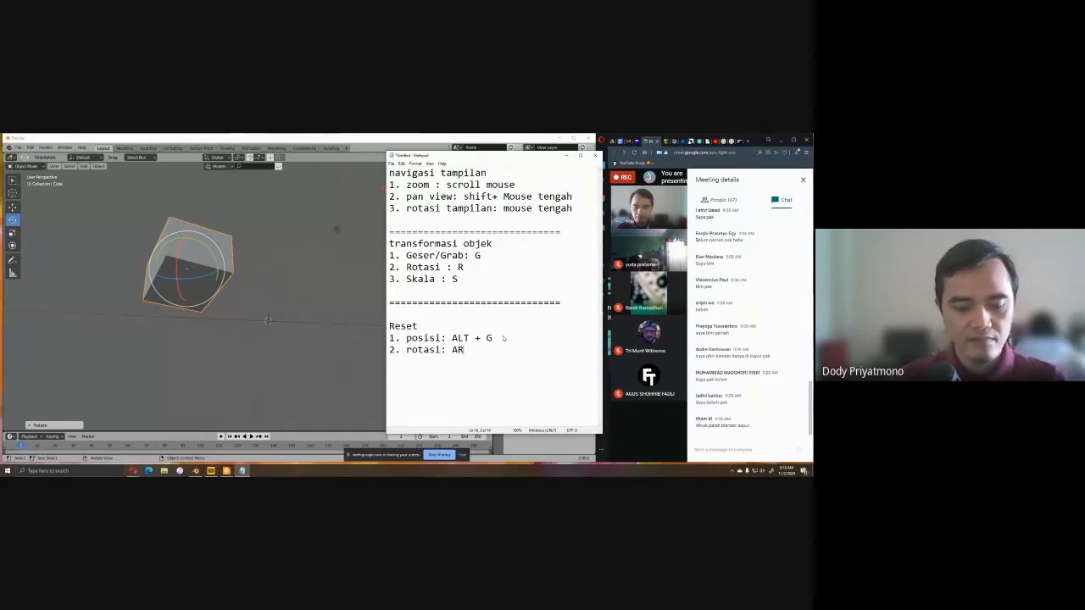
type("LT + ")
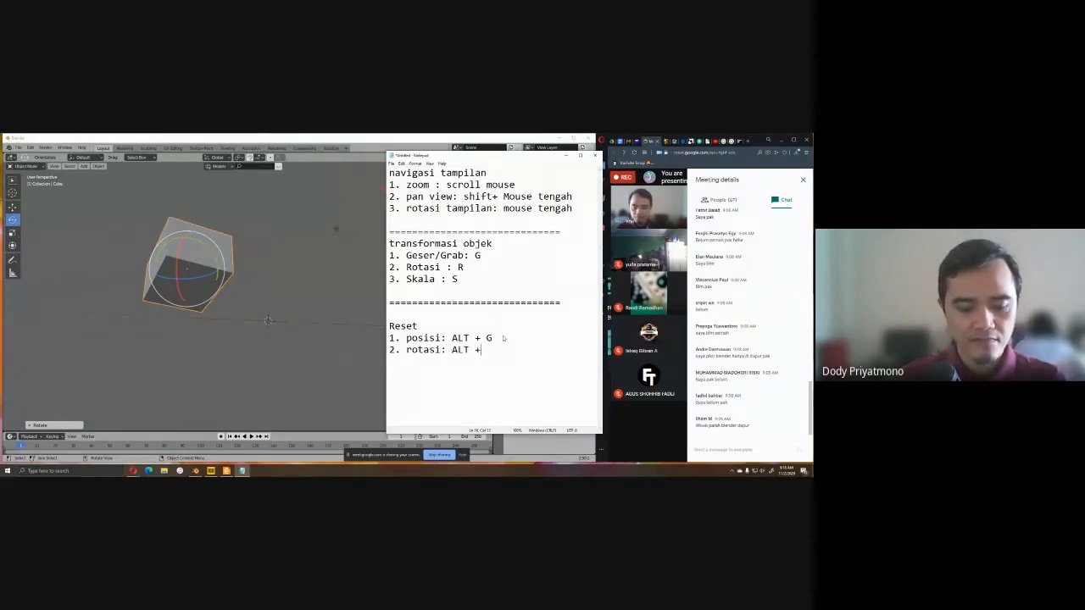
type("R")
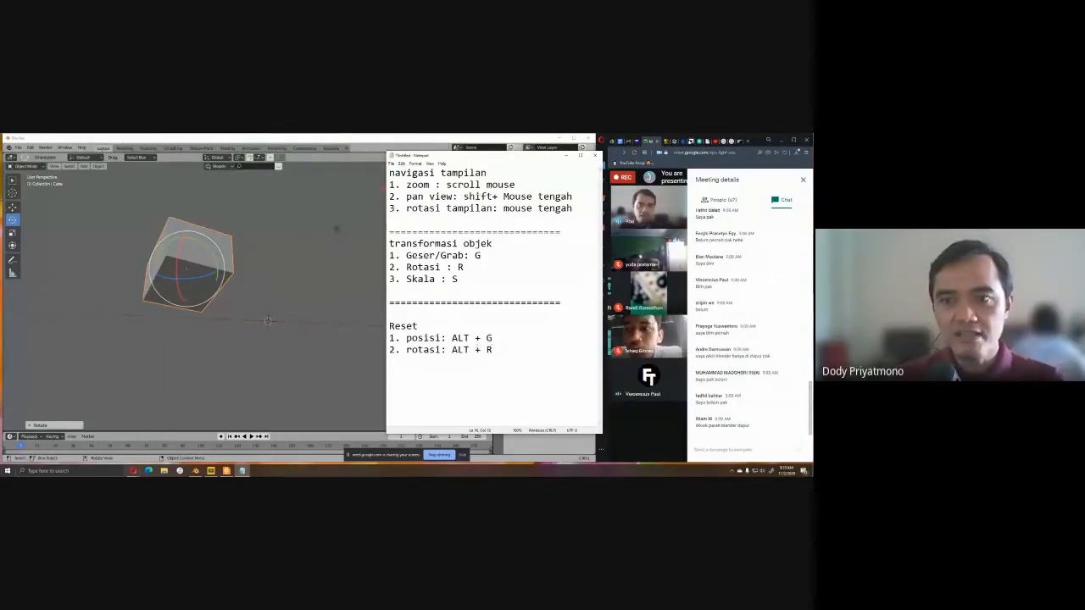
Highlight the "R" in the Rotasi line of the transformation list, and "ALT + R" in the rotation reset line.
left_click_drag(458, 349, 470, 349)
left_click(499, 350)
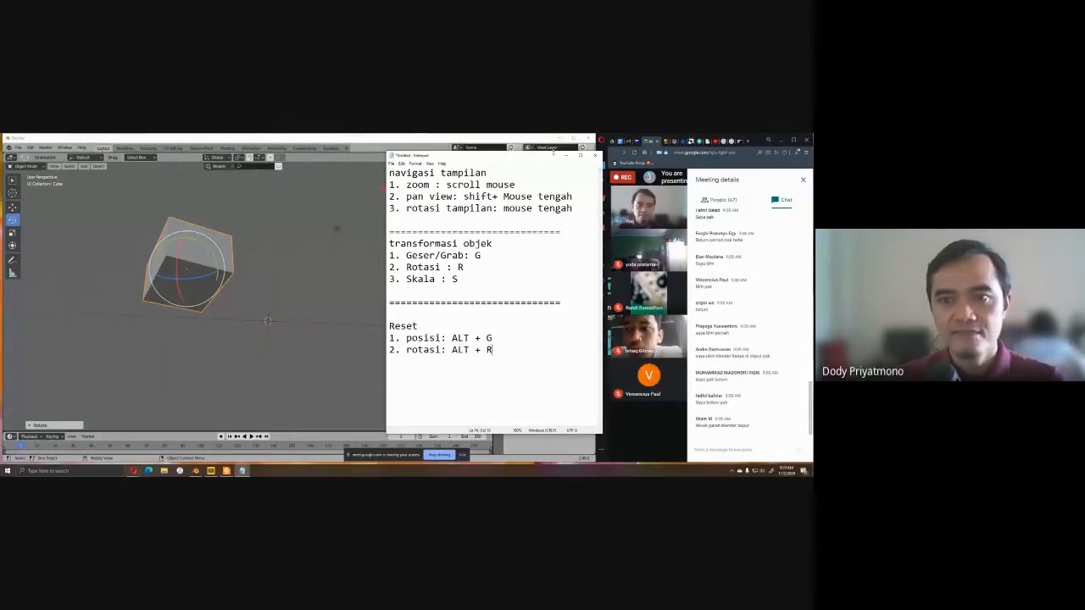
mouse_move(463, 267)
left_mouse_down()
mouse_move(406, 266)
mouse_move(458, 268)
left_mouse_up()
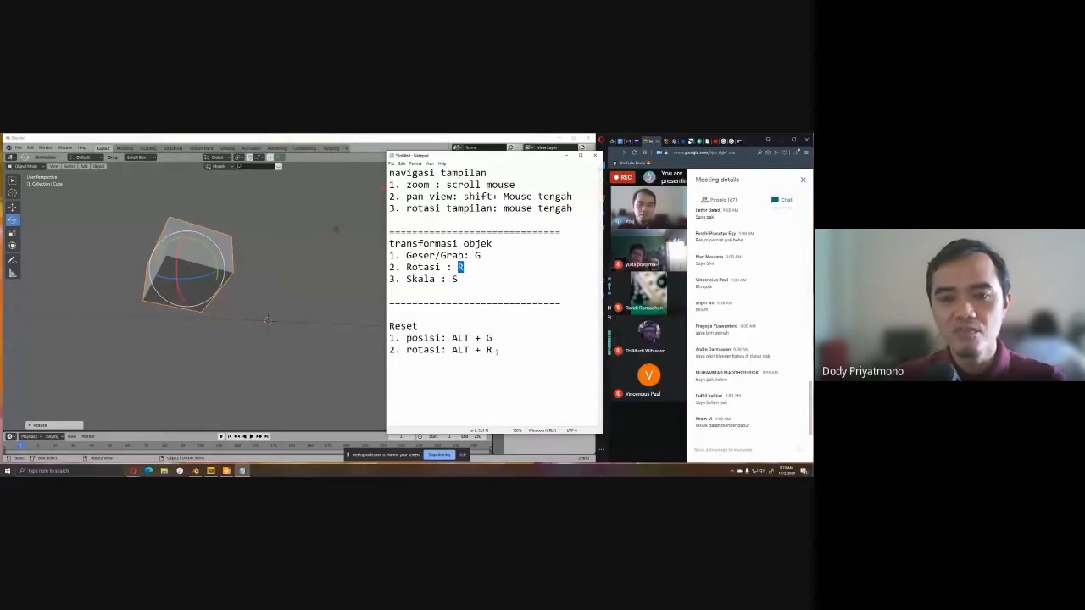
left_click_drag(496, 349, 451, 349)
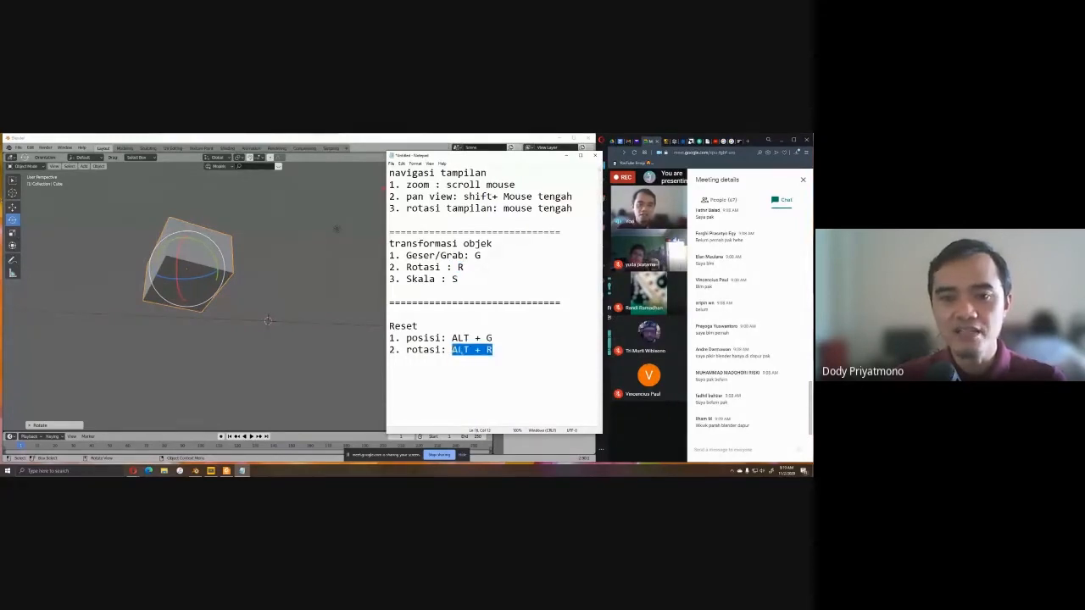
Return to Blender and clear the cube's location and rotation with the reset commands from the notes.
left_click(566, 155)
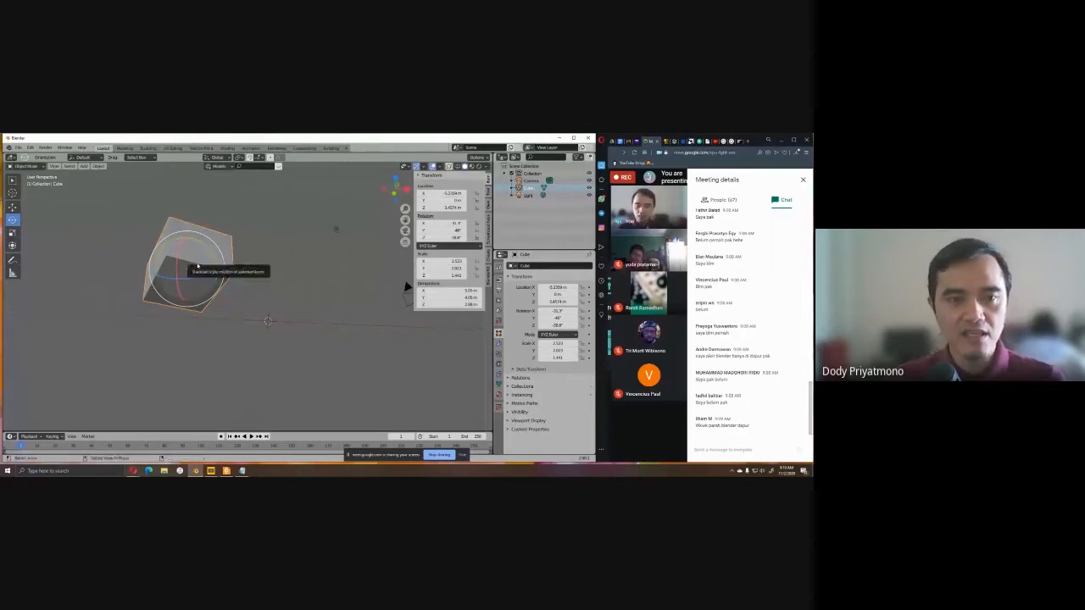
key("alt+g")
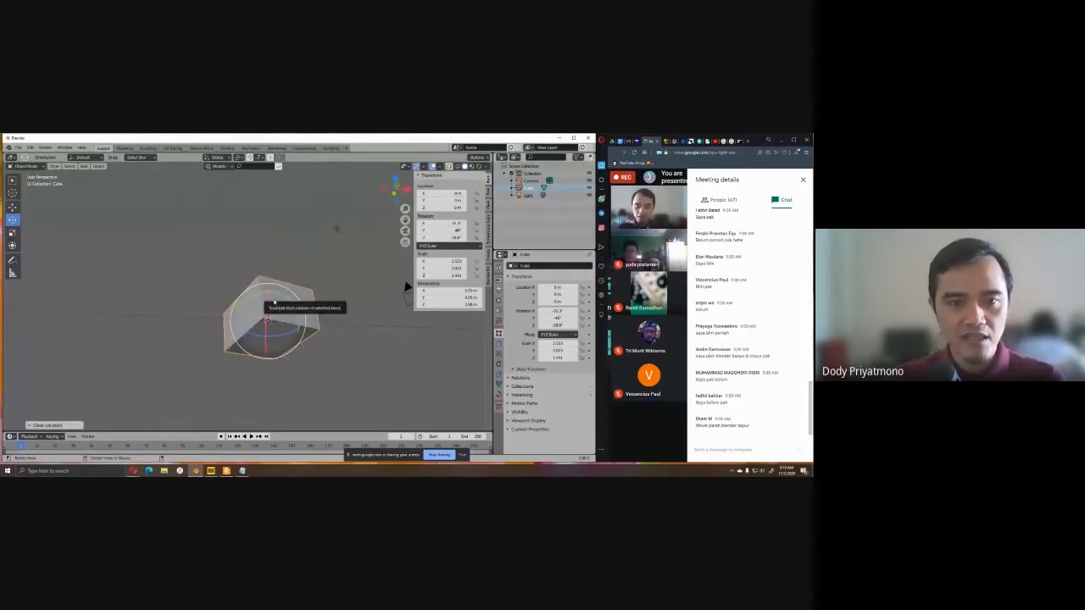
key("alt+r")
middle_click_drag(327, 320, 314, 333)
middle_click_drag(235, 337, 300, 335)
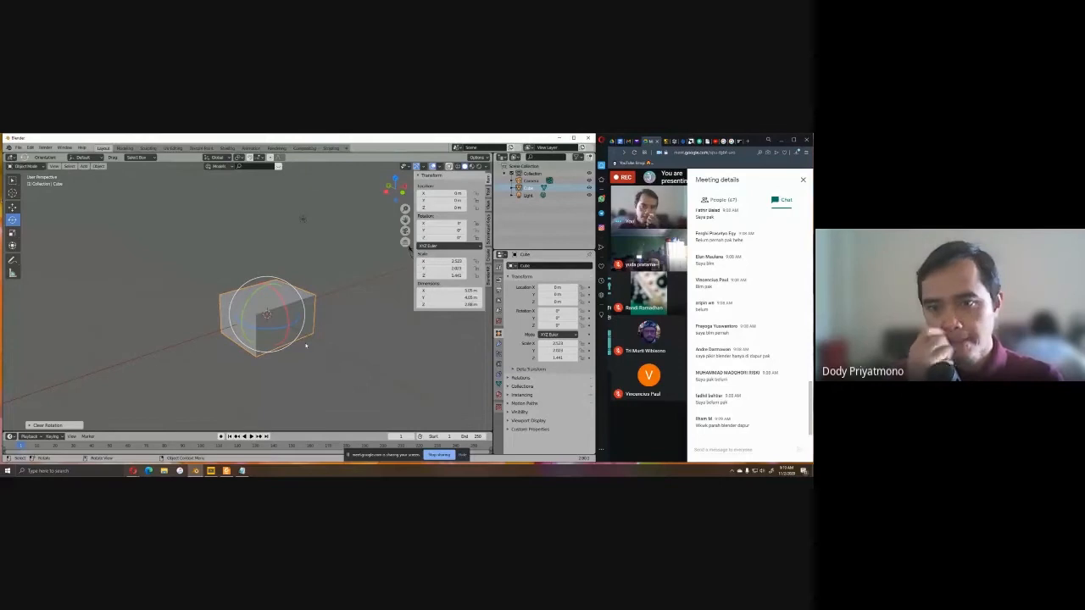
Enlarge the cube with the Scale tool to about 13.5 m along X and about 9 m along Z.
left_click(12, 233)
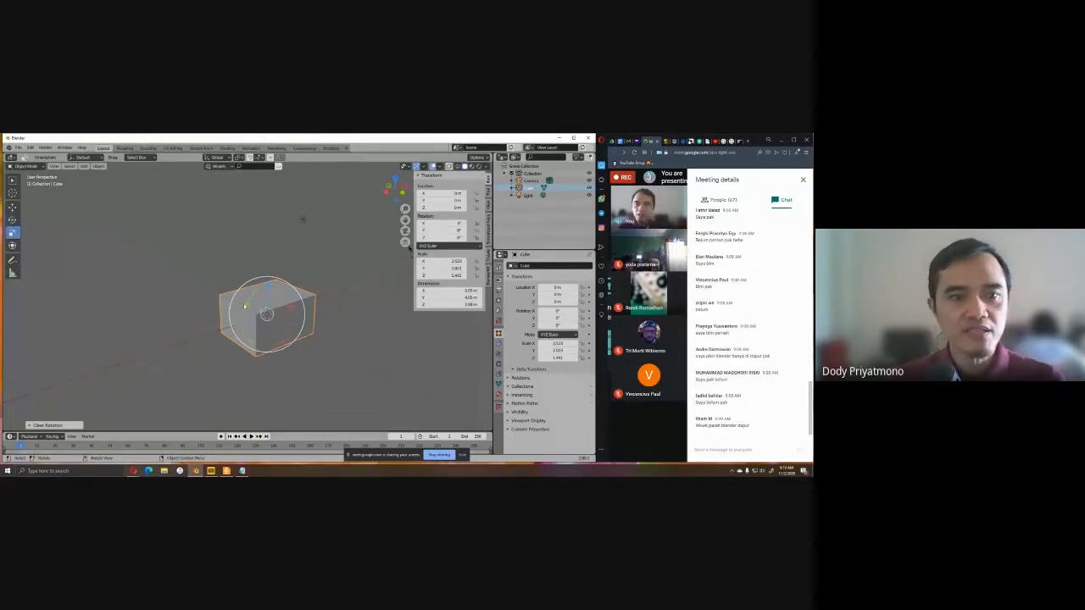
left_click_drag(293, 310, 335, 295)
left_click_drag(267, 281, 204, 216)
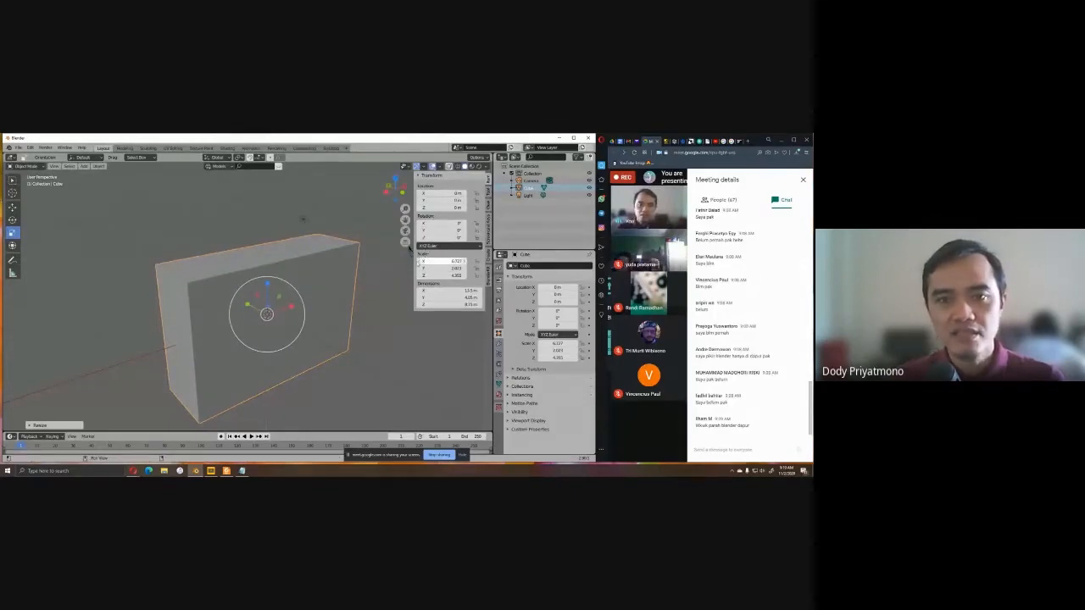
middle_click_drag(315, 292, 283, 293)
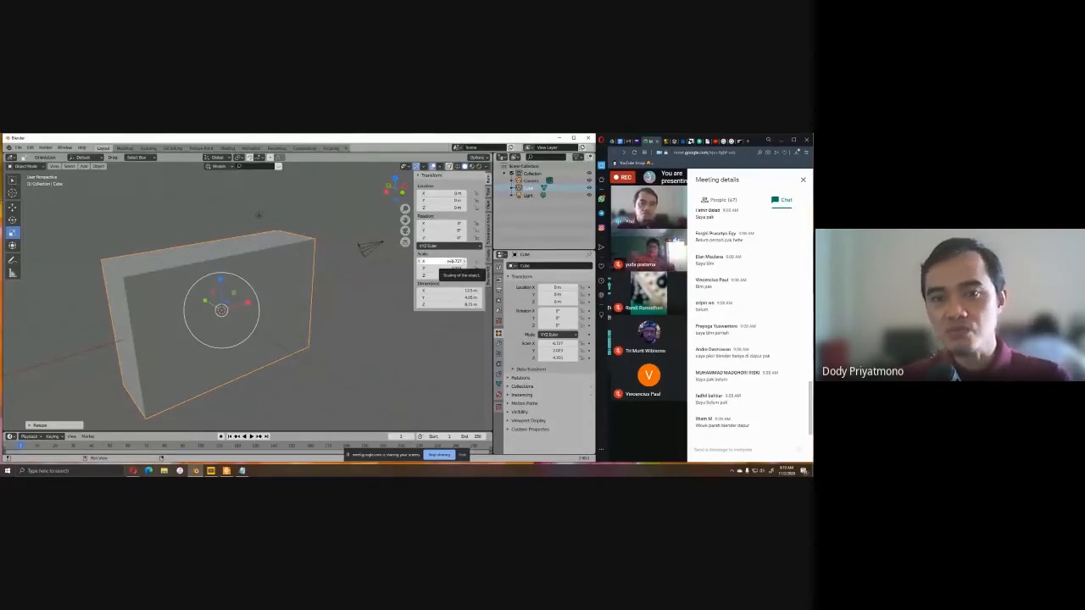
Set the cube's X, Y and Z scale values to 1 in the sidebar.
left_click(441, 261)
type("1")
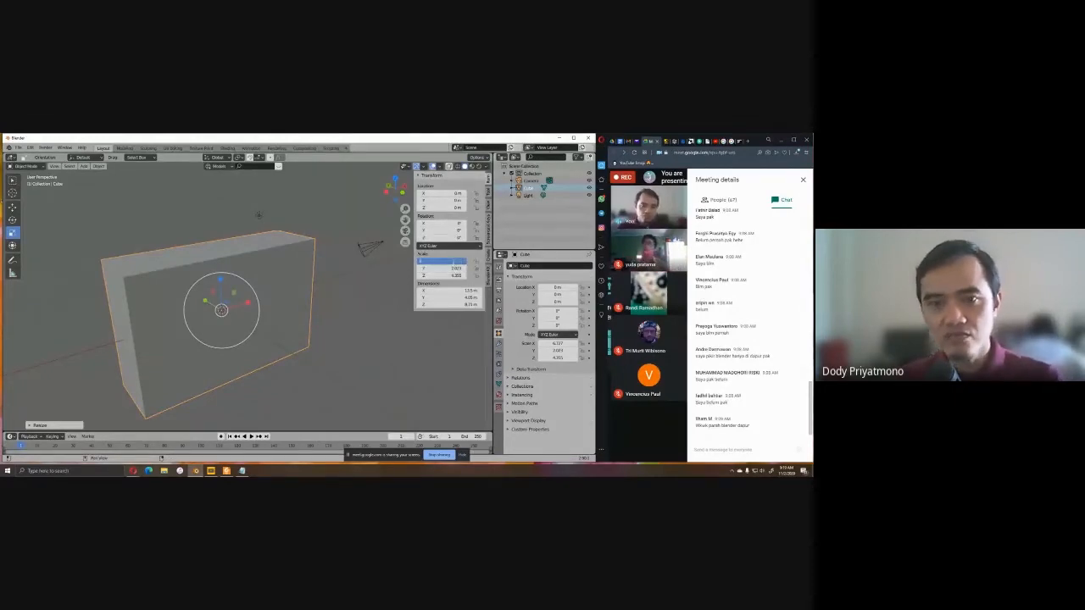
key("Tab")
type("1")
key("Tab")
type("1")
key("Return")
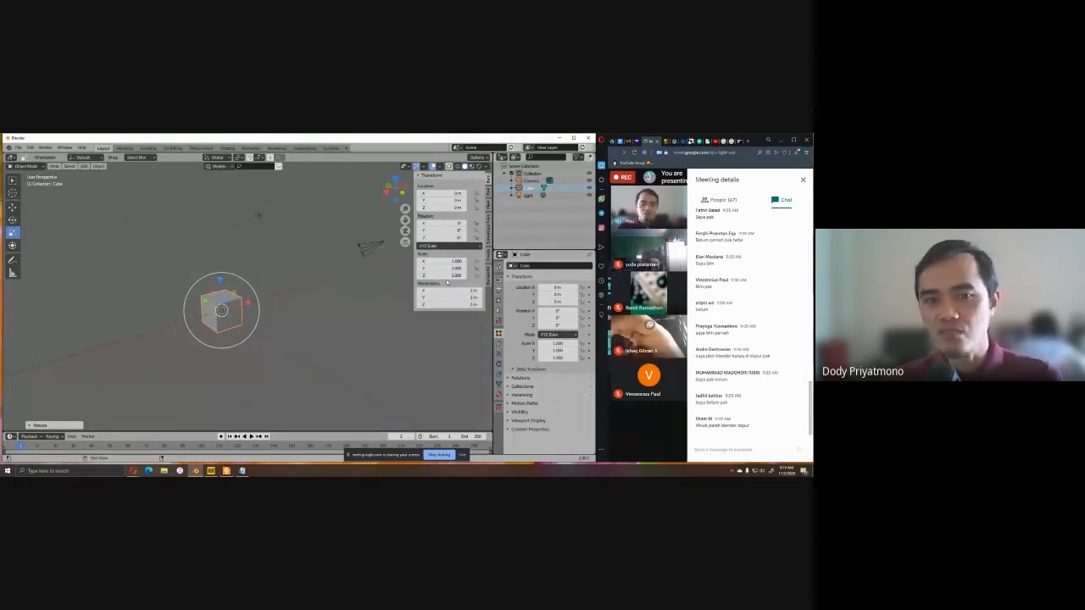
Scale the cube freely into a thin slab, stretching it along X and Z and flattening it along Y.
scroll(274, 309, "up", 3)
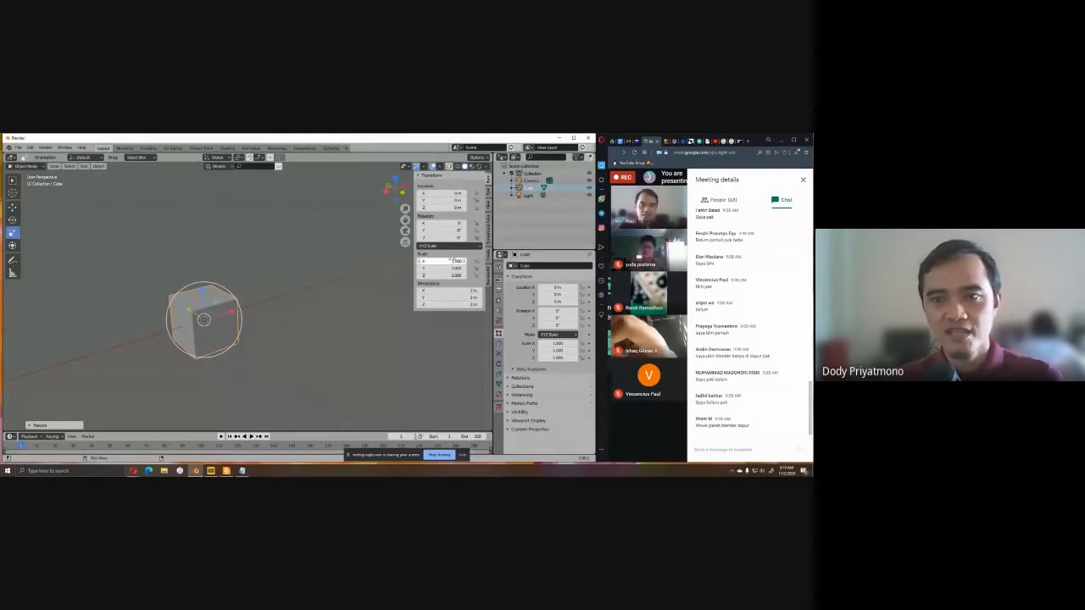
key("s")
key("x")
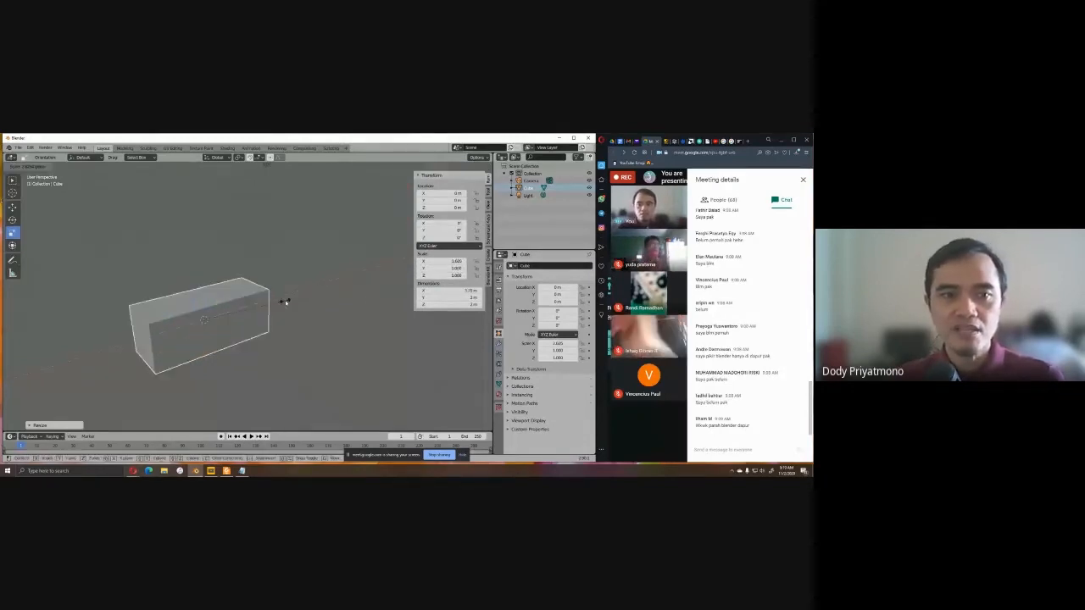
left_click_drag(286, 303, 286, 302)
left_click_drag(202, 289, 198, 252)
left_click_drag(190, 309, 200, 315)
middle_click_drag(205, 316, 219, 316)
Switch to Notepad and add the line "3. Skala: ALT + S" below the rotation reset entry.
left_click(242, 470)
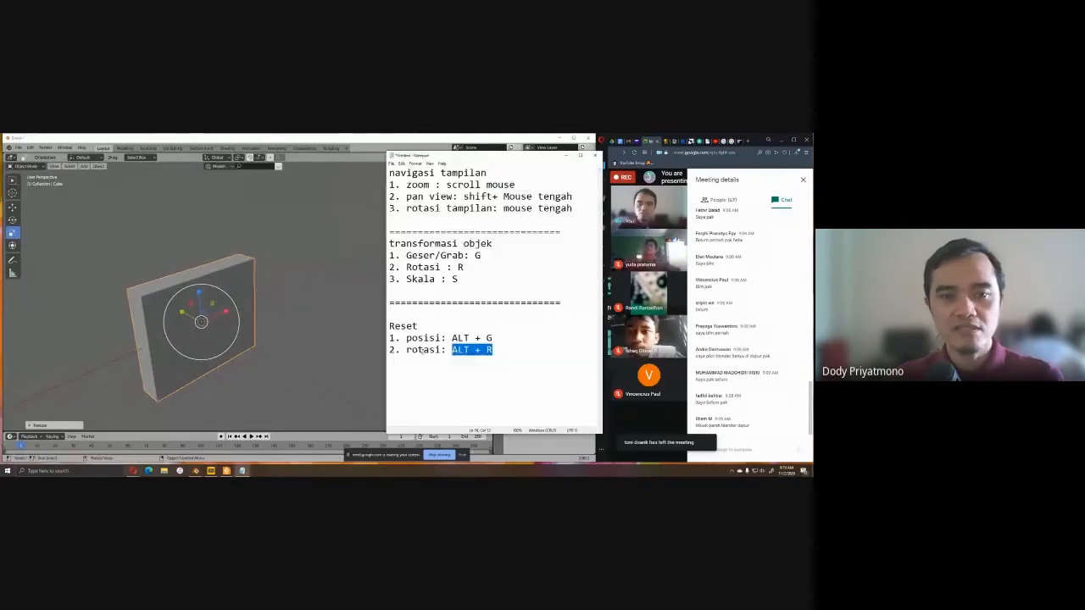
left_click(508, 350)
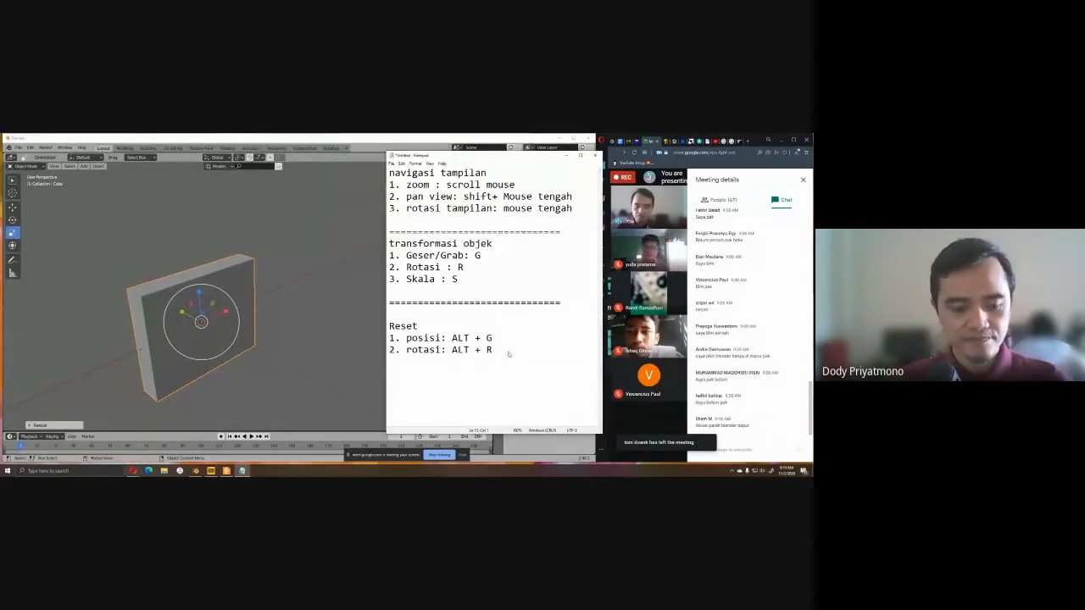
type("3. Skala")
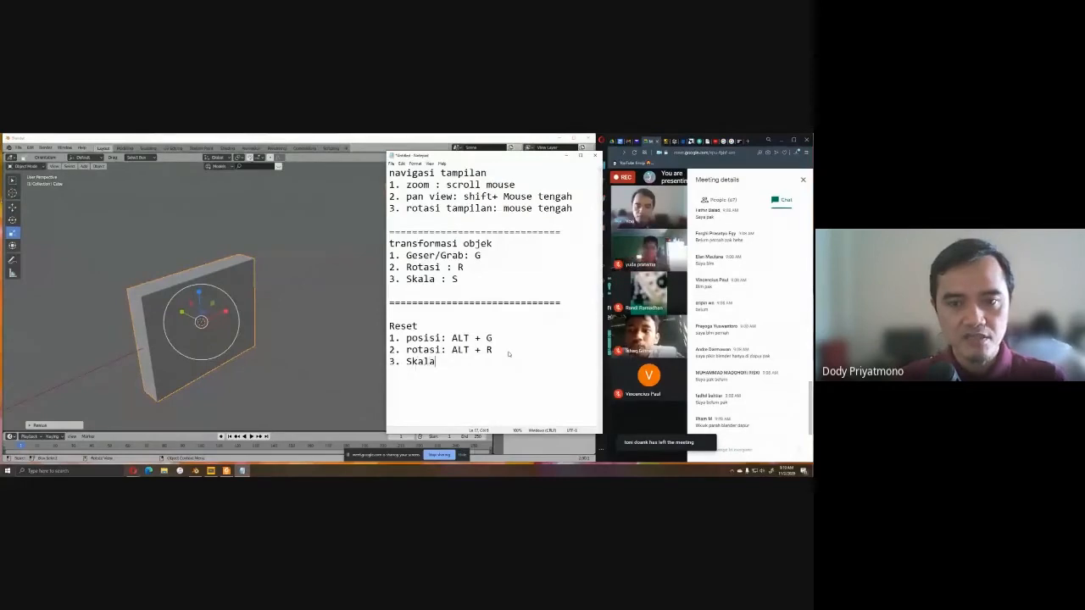
type(": AL:T")
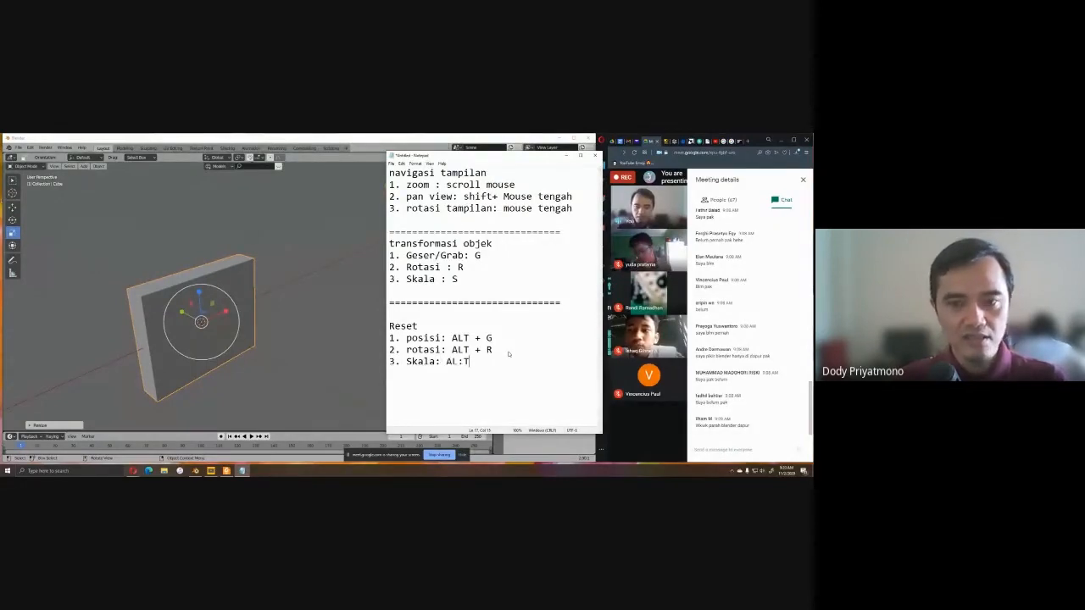
key("BackSpace")
key("BackSpace")
type("T+")
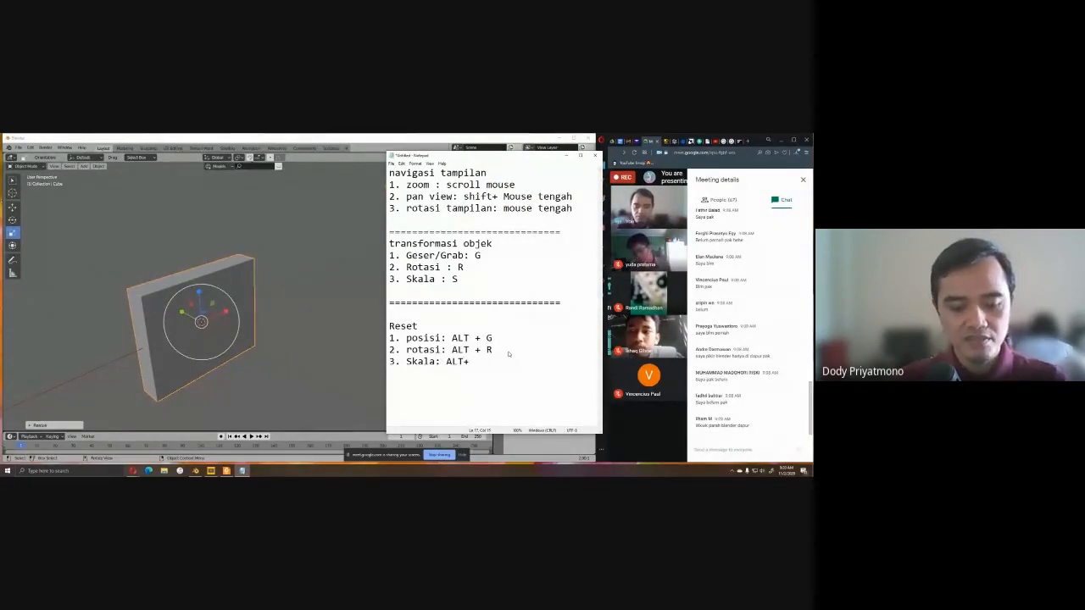
type(" S")
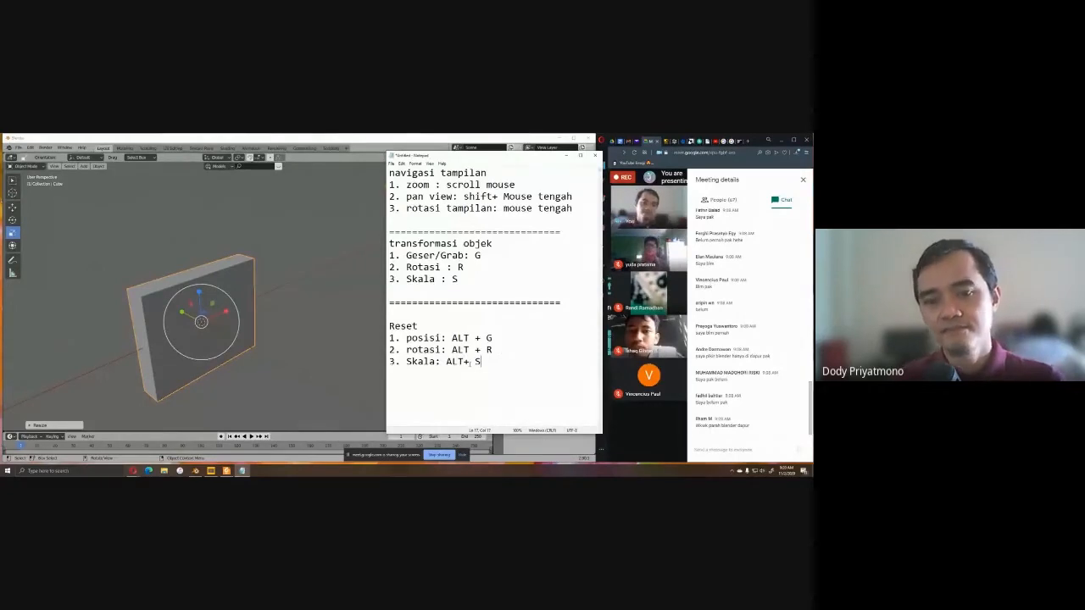
Highlight "ALT + S" in the scale reset line of the notes.
key("End")
key("shift+Left")
key("shift+Left")
key("shift+Left")
key("shift+Left")
key("shift+Left")
key("shift+Left")
key("shift+Left")
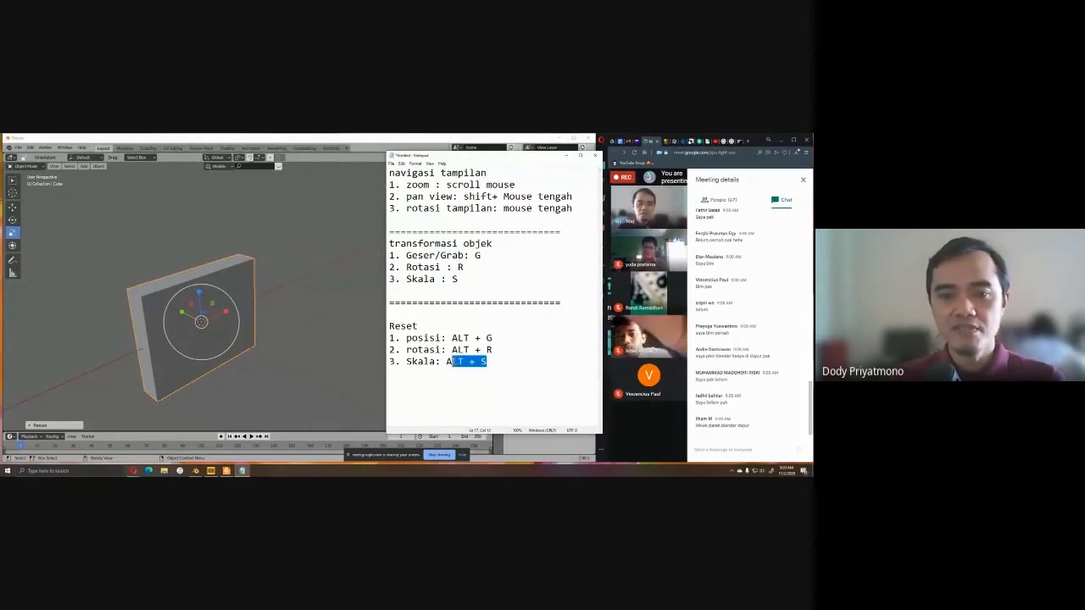
Return to Blender and clear the cube's scale with the reset command from the notes.
left_click(566, 155)
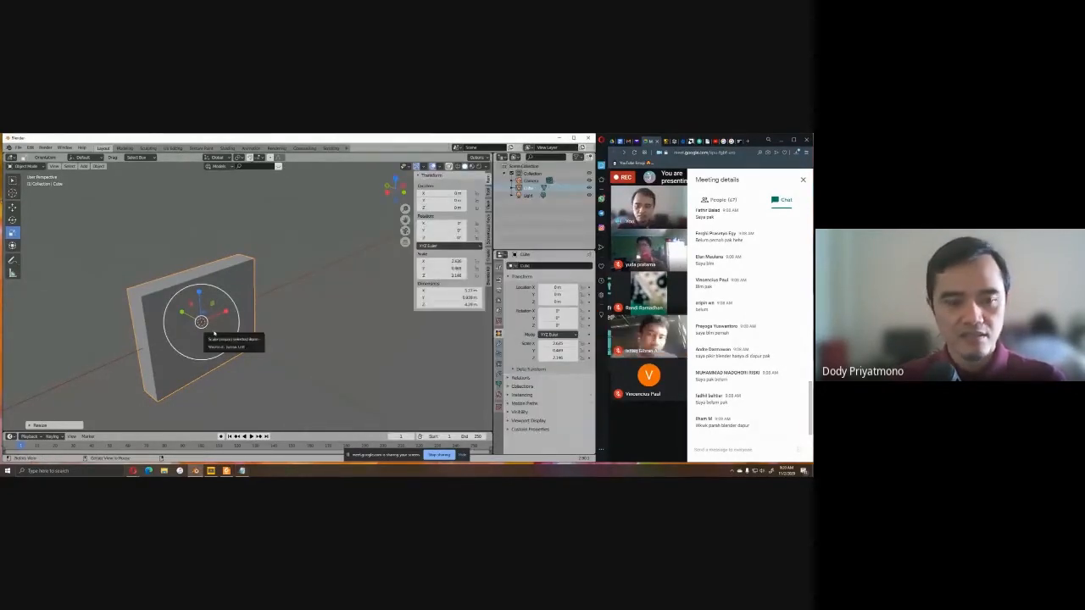
key("alt+s")
middle_click_drag(269, 340, 256, 339)
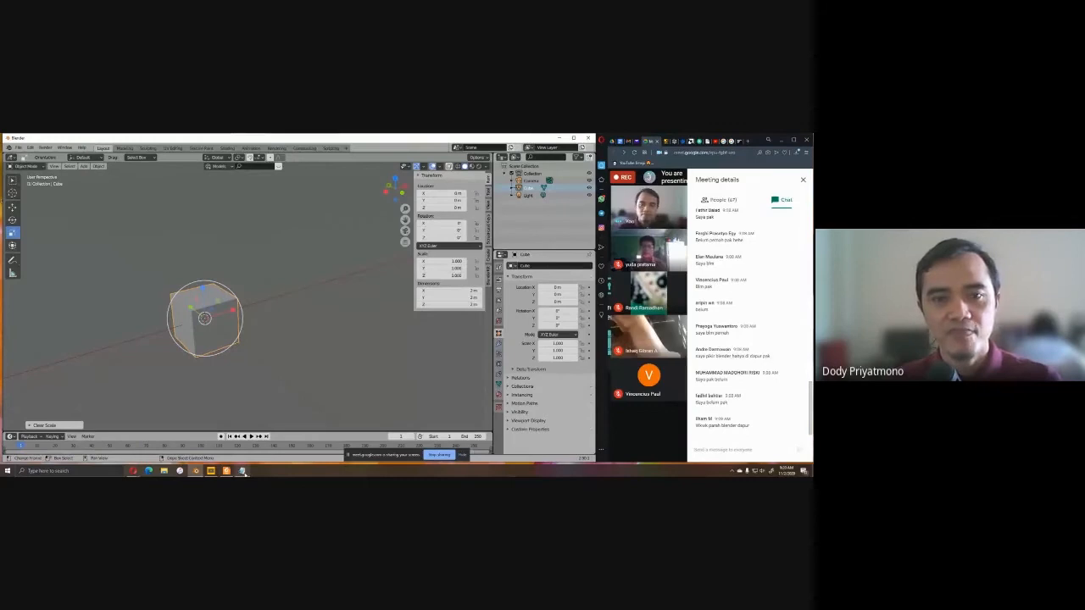
middle_click_drag(251, 336, 286, 305, "shift")
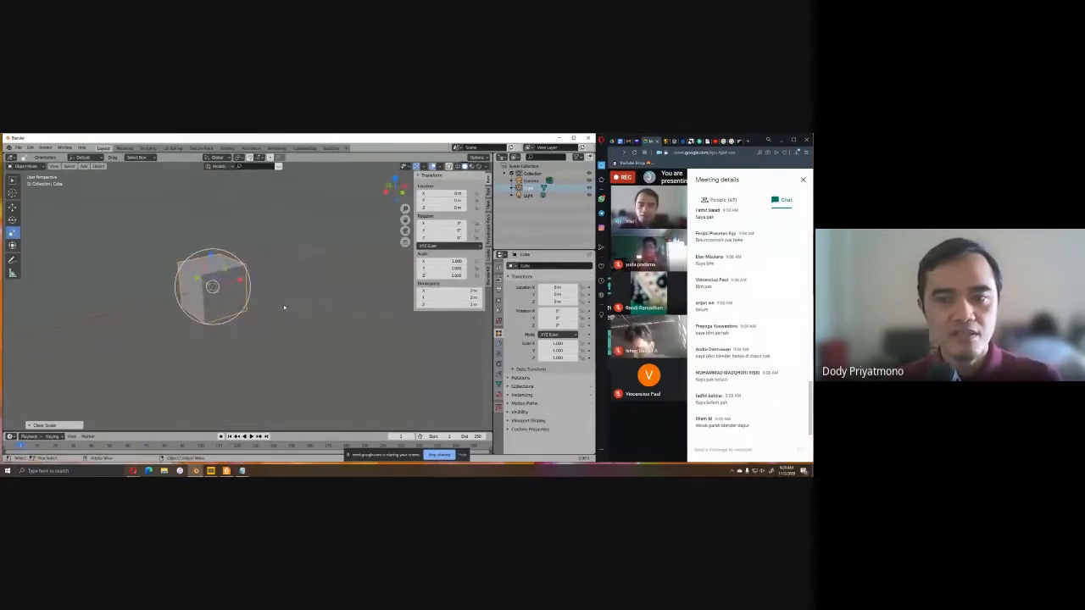
Switch to Notepad, add a separator line of equals signs below the Reset list and insert a blank line above "transformasi objek".
left_click(242, 471)
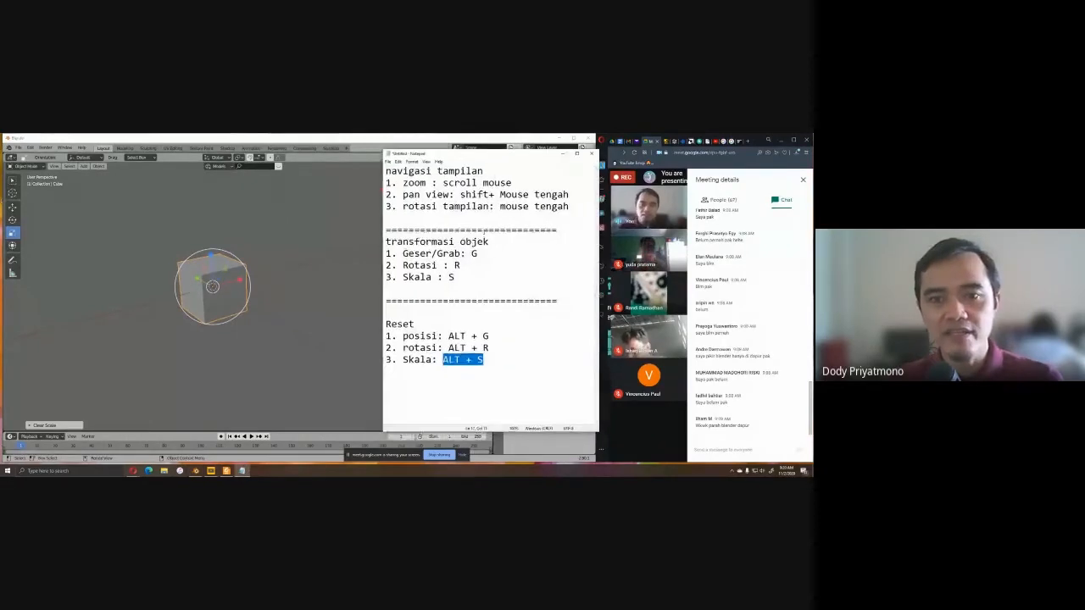
left_click(496, 357)
key("Return")
key("Return")
type("==")
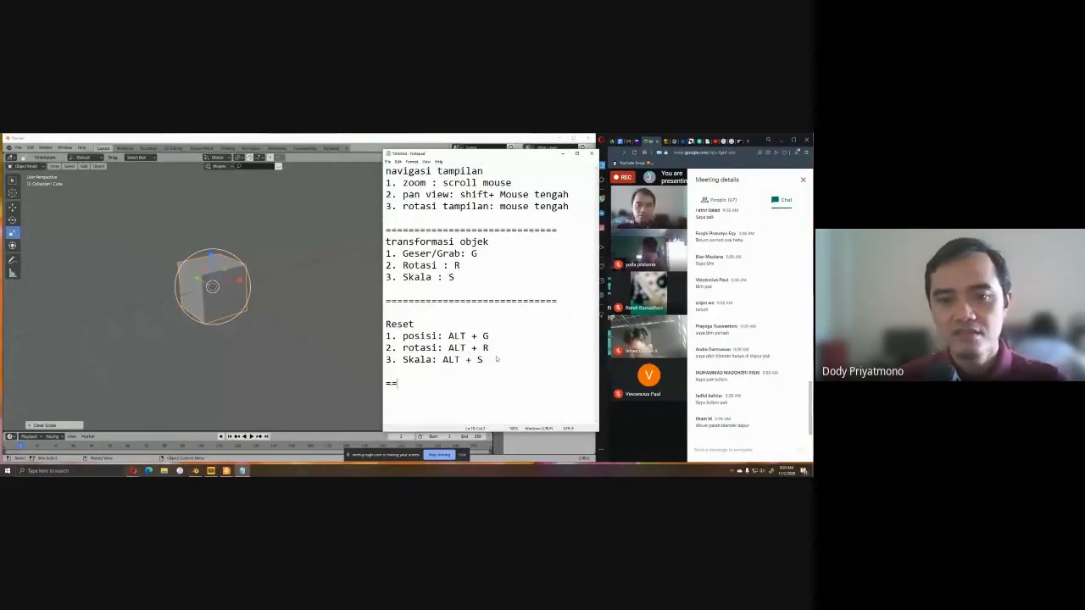
type("============================")
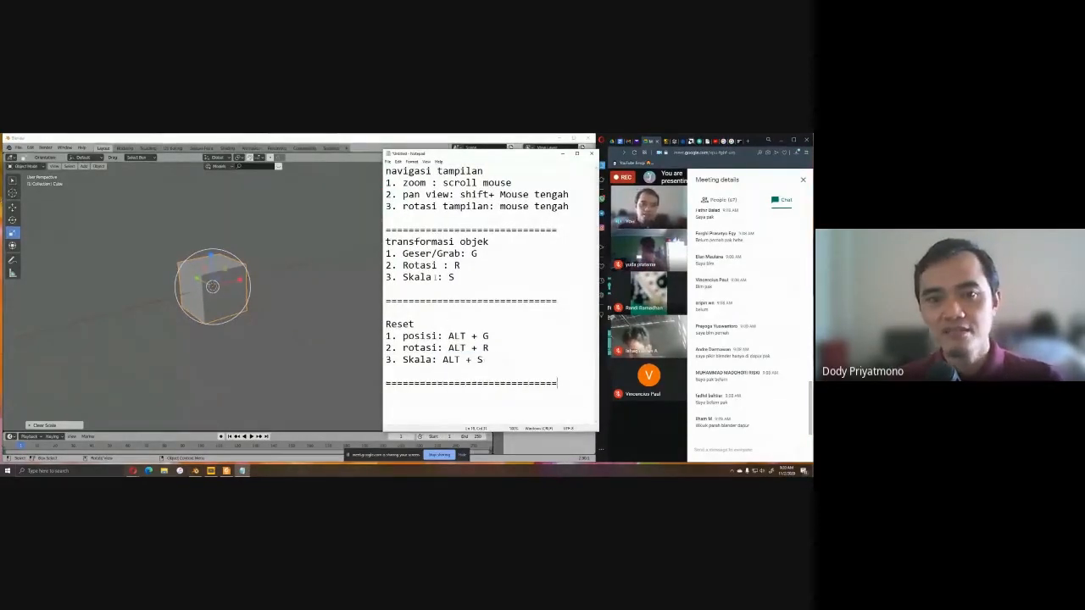
key("Return")
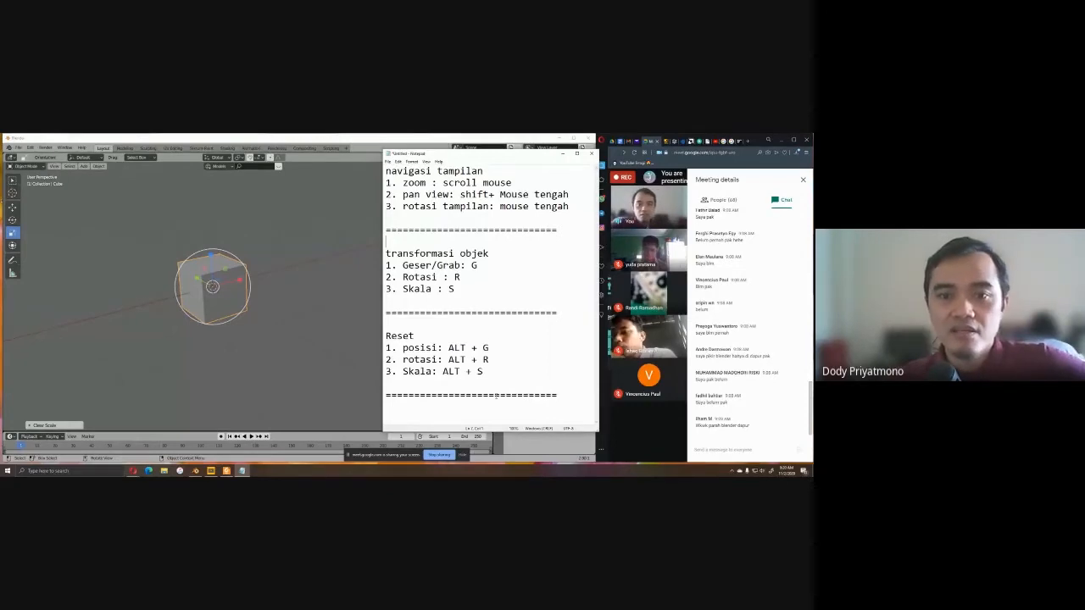
Highlight the view navigation, object transformation and Reset sections of the notes in turn to recap them.
left_click_drag(506, 378, 365, 171)
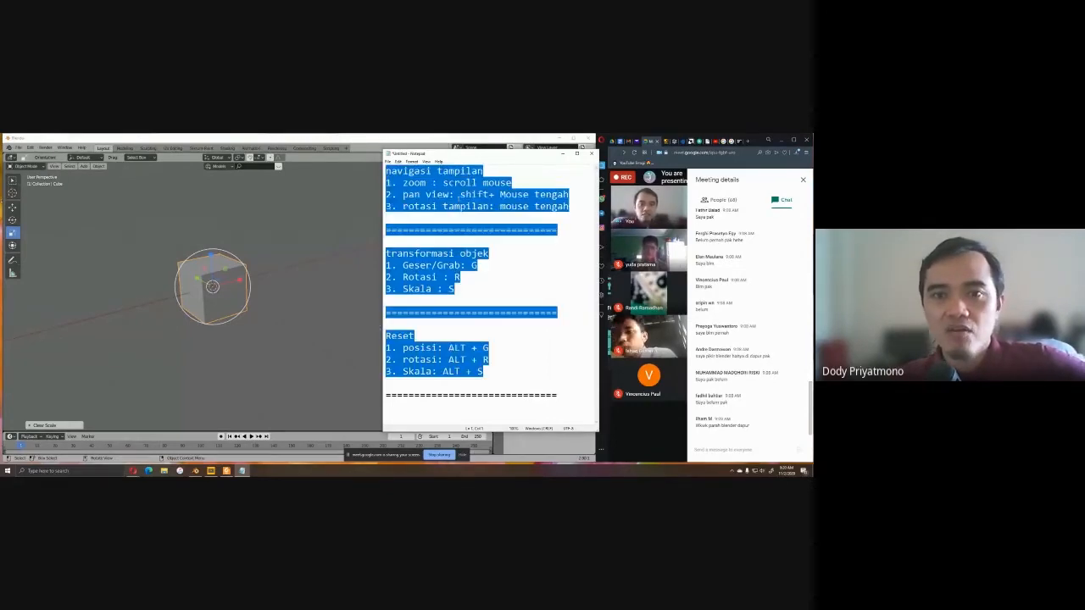
left_click_drag(518, 184, 483, 207)
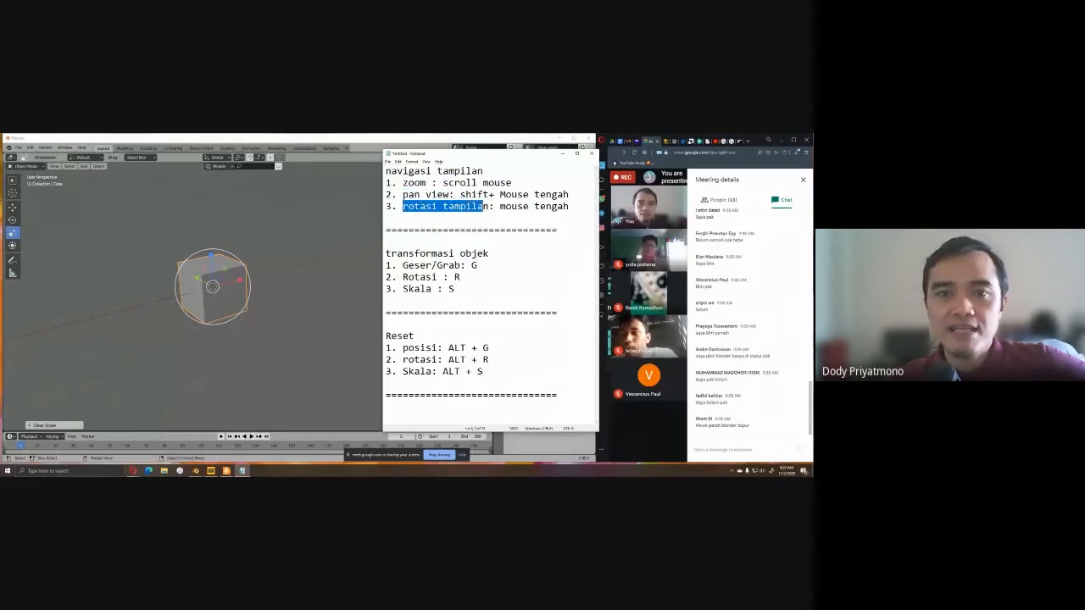
left_click_drag(403, 265, 432, 289)
left_click_drag(408, 348, 386, 335)
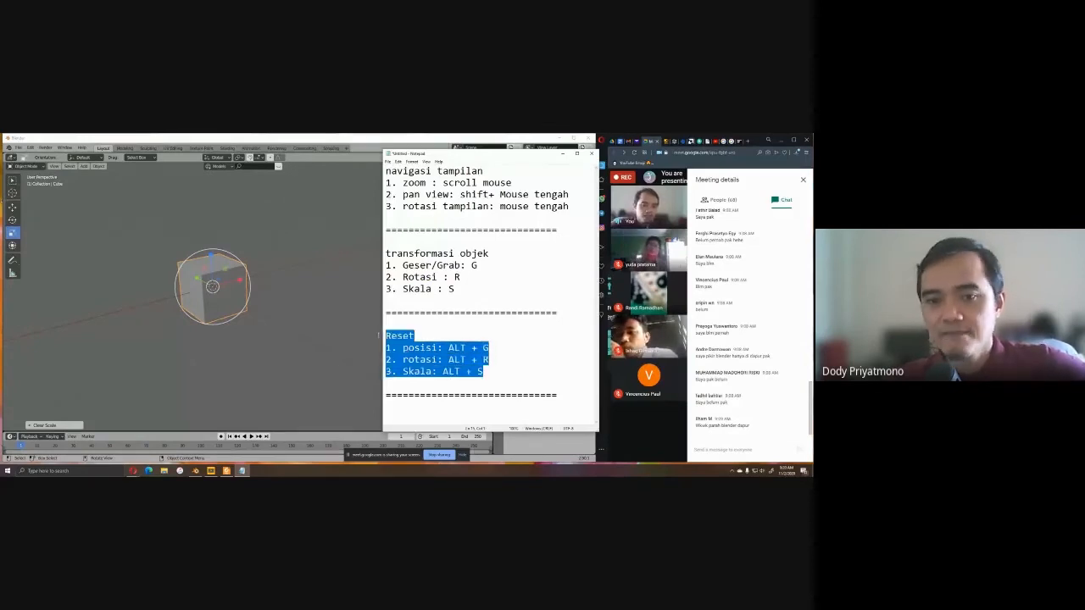
left_click(529, 354)
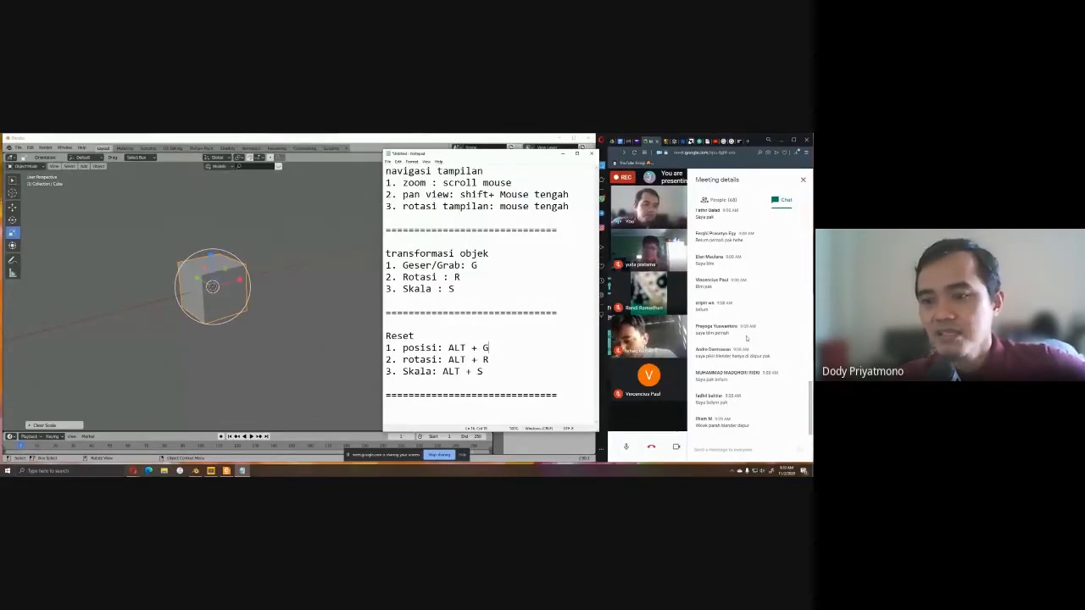
Look through the participants' replies in the Google Meet chat.
scroll(746, 338, "up", 2)
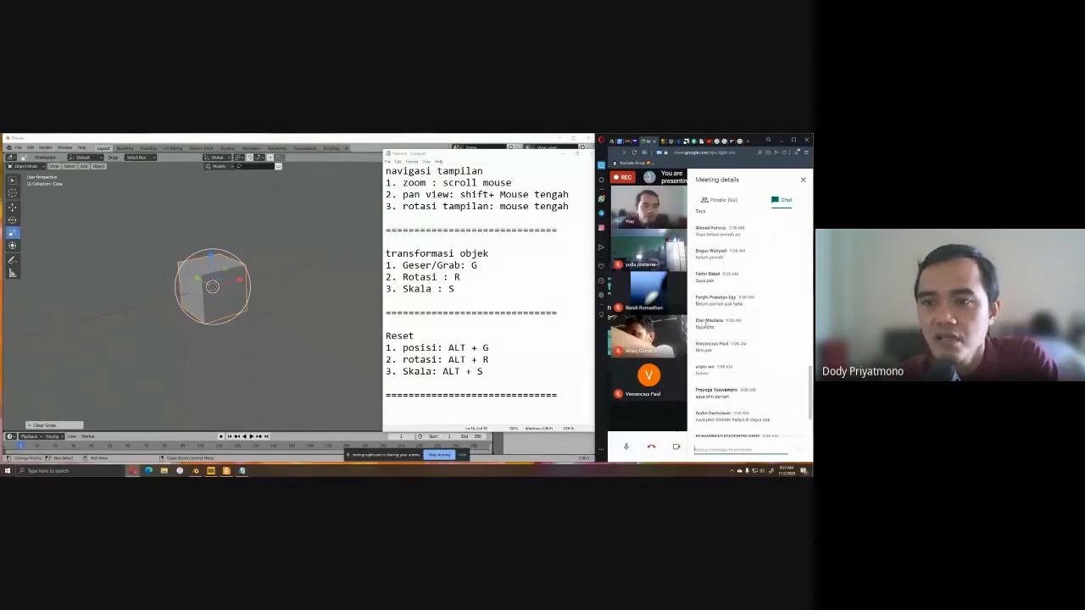
scroll(705, 326, "down", 2)
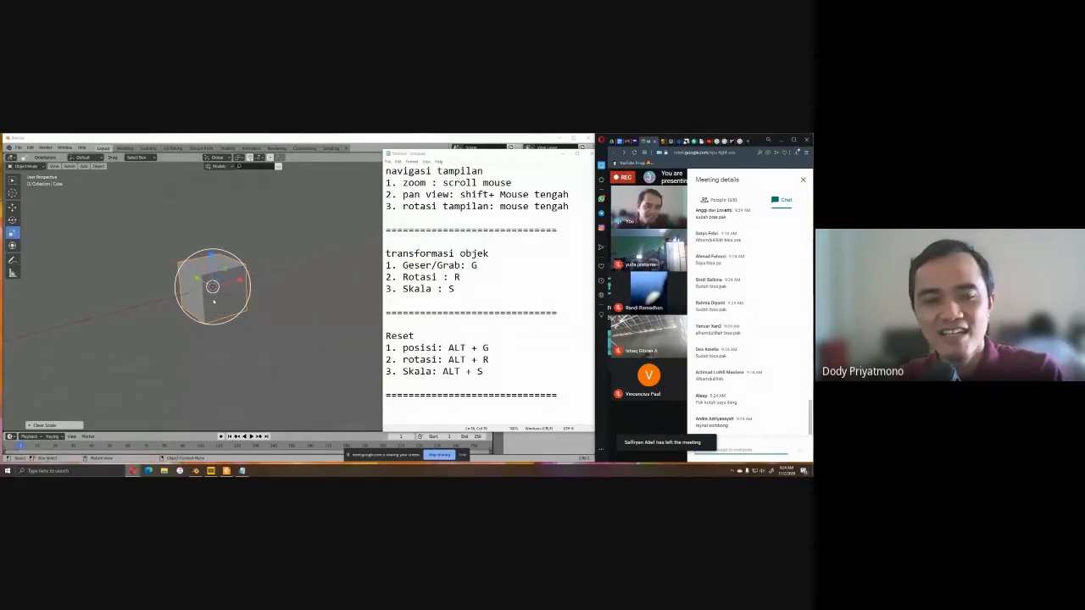
Return to Blender, select the Cube through the scene object list and bring it into view with Frame Selected.
left_click(213, 301)
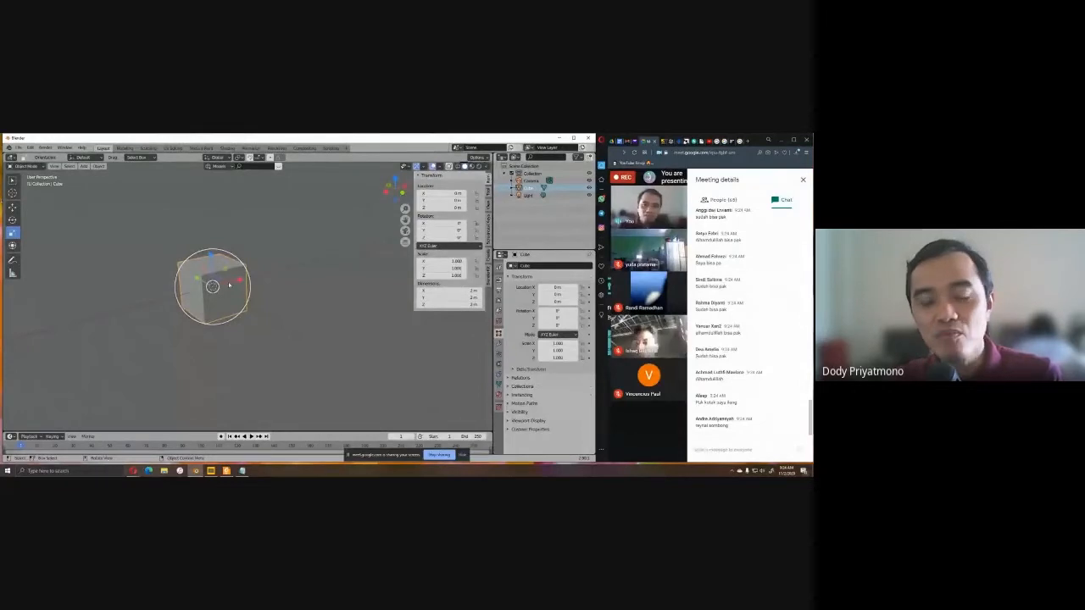
middle_click_drag(229, 286, 6, 316)
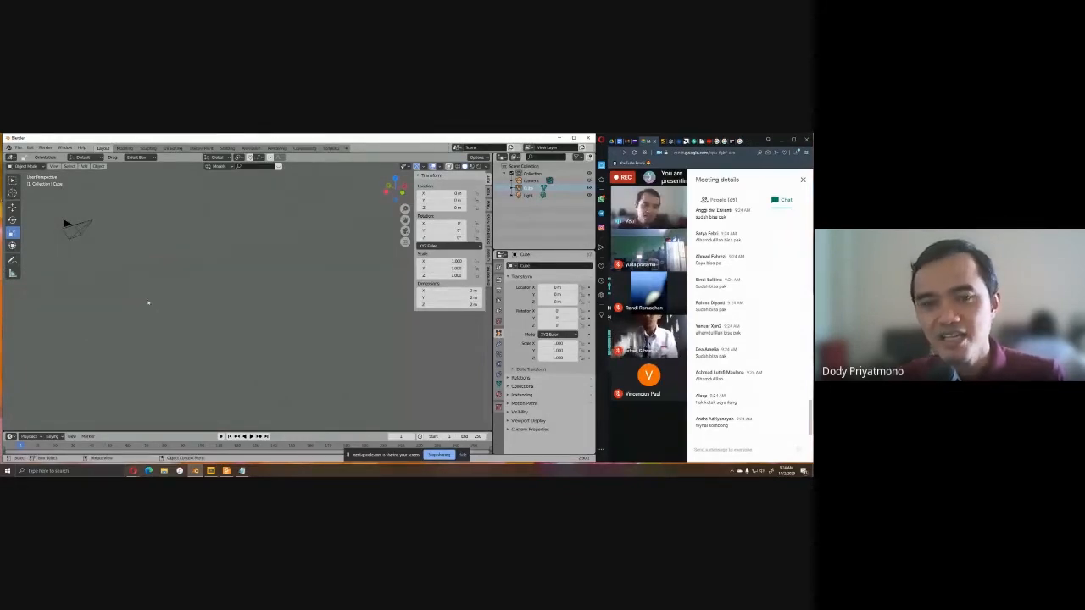
middle_click_drag(116, 293, 217, 317, "shift")
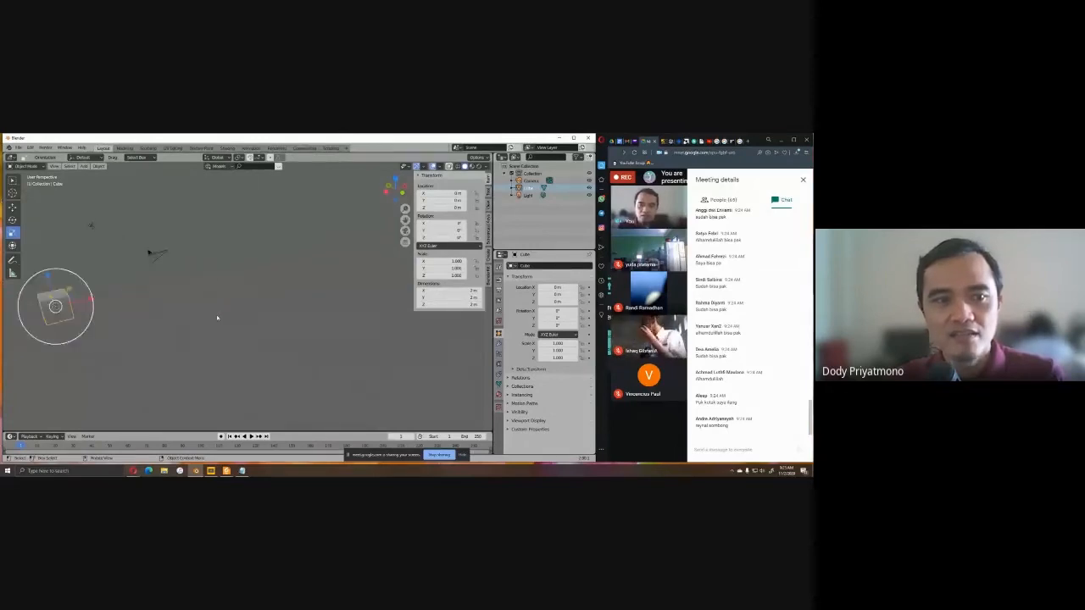
scroll(218, 317, "up", 4)
scroll(218, 317, "down", 6)
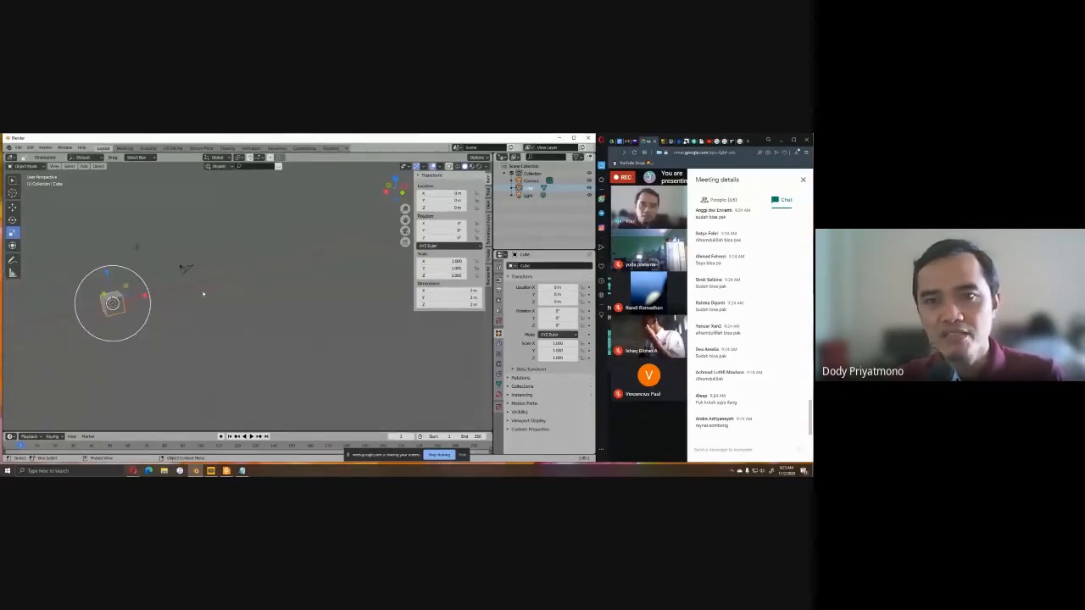
left_click(204, 294)
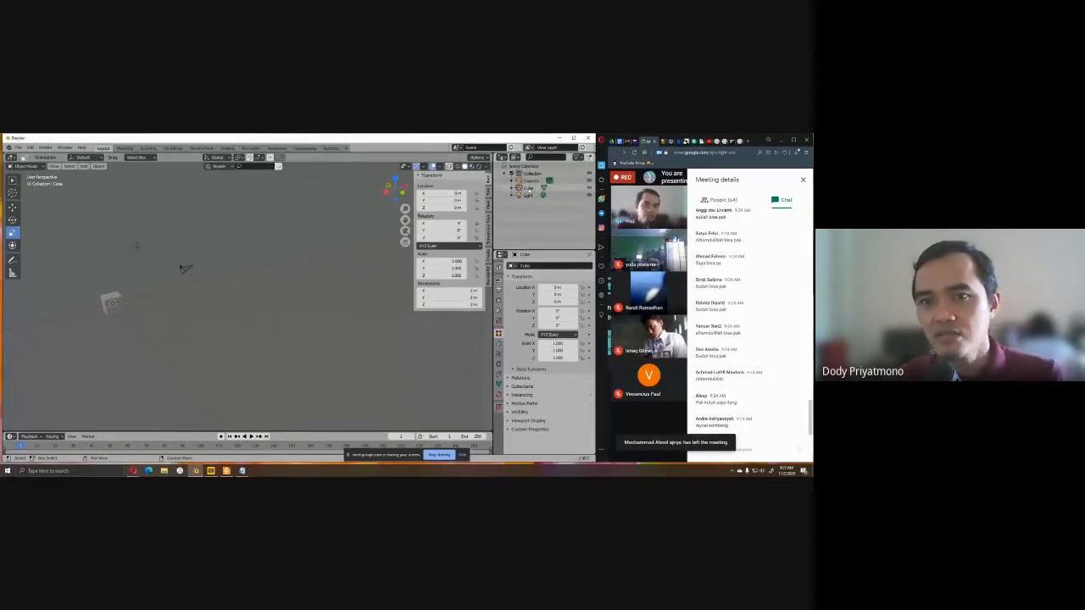
left_click(527, 188)
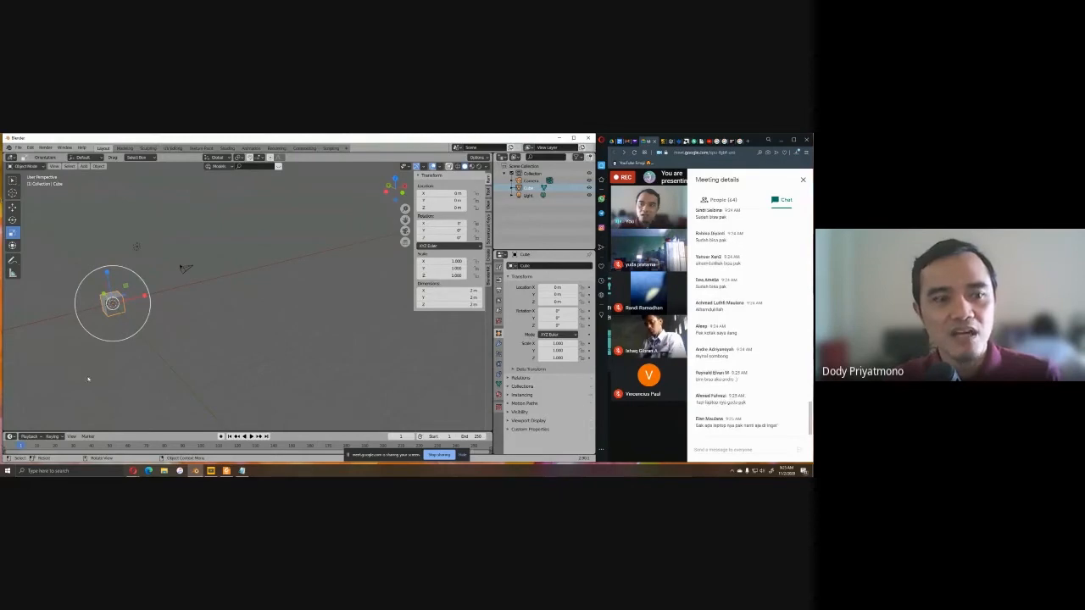
left_click(56, 167)
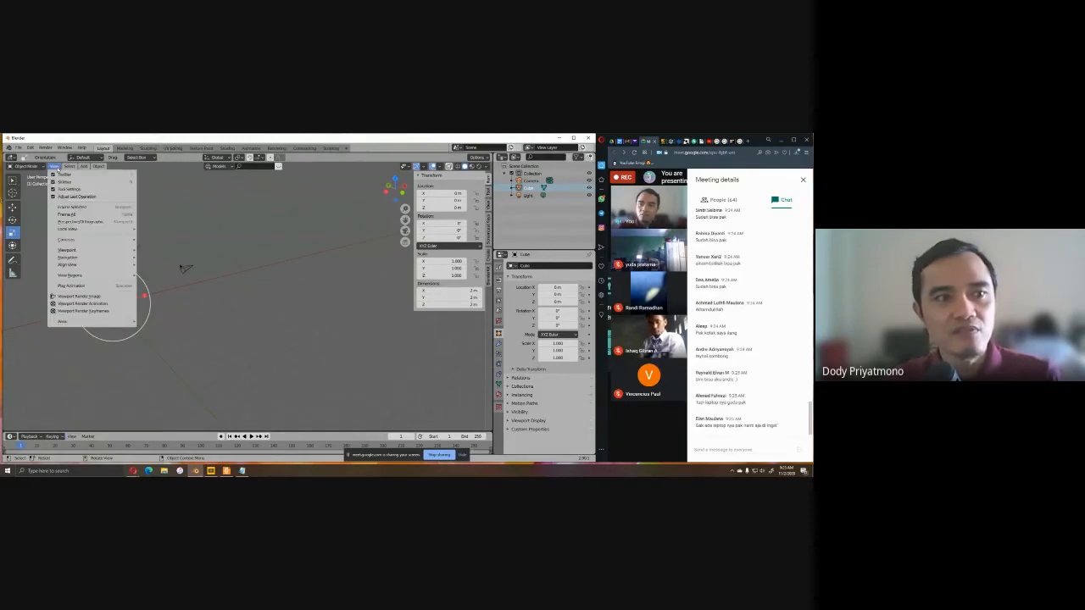
left_click(82, 209)
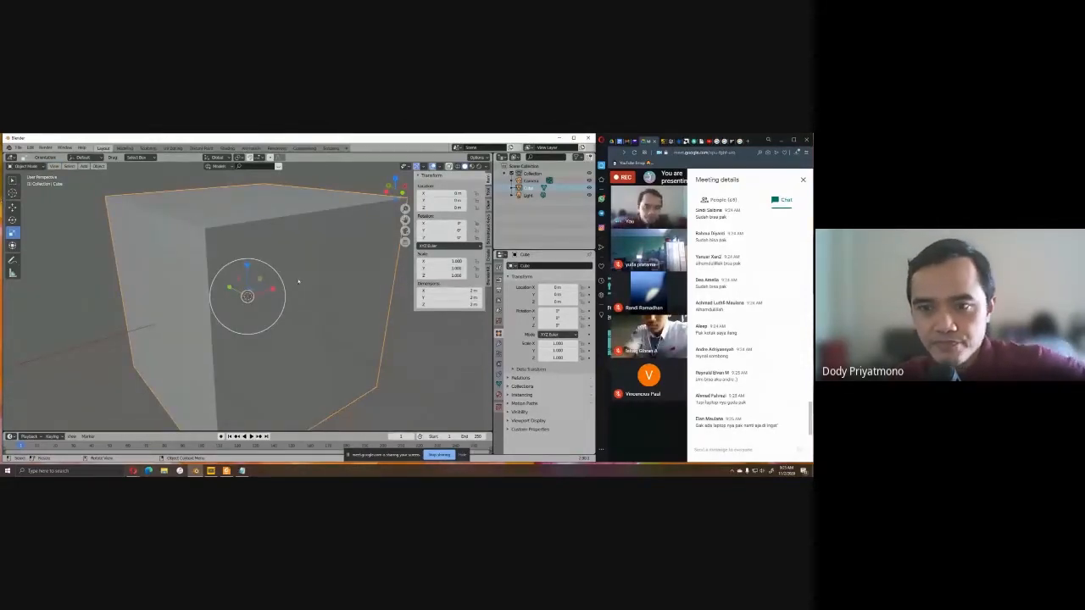
Pan the viewport until the cube is out of sight, and use Frame Selected to recover it.
scroll(297, 280, "down", 5)
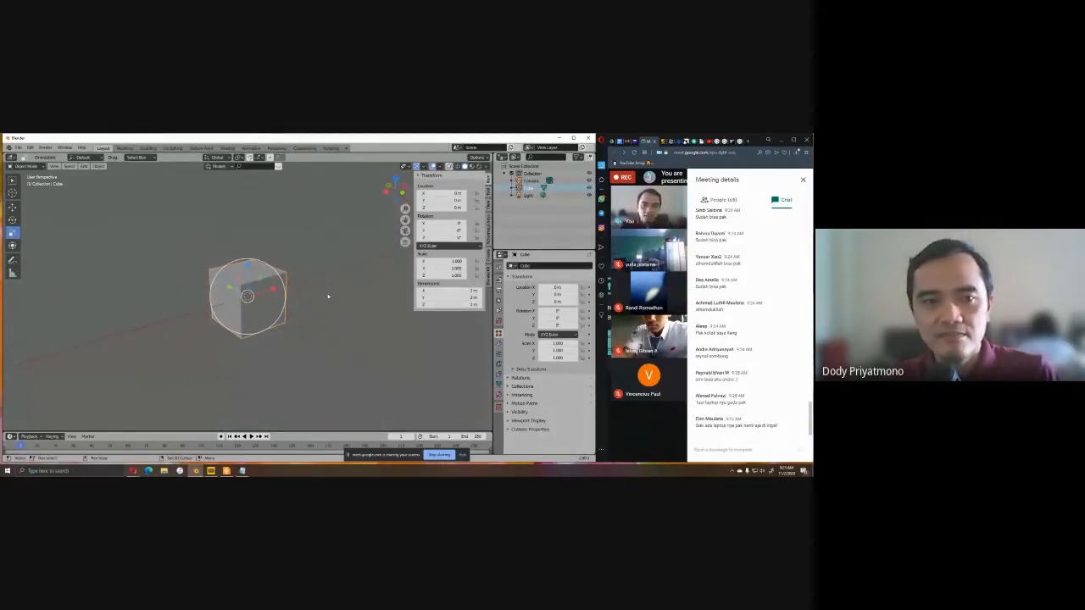
left_click_drag(328, 297, 247, 293, "shift")
middle_click_drag(247, 293, 51, 299, "shift")
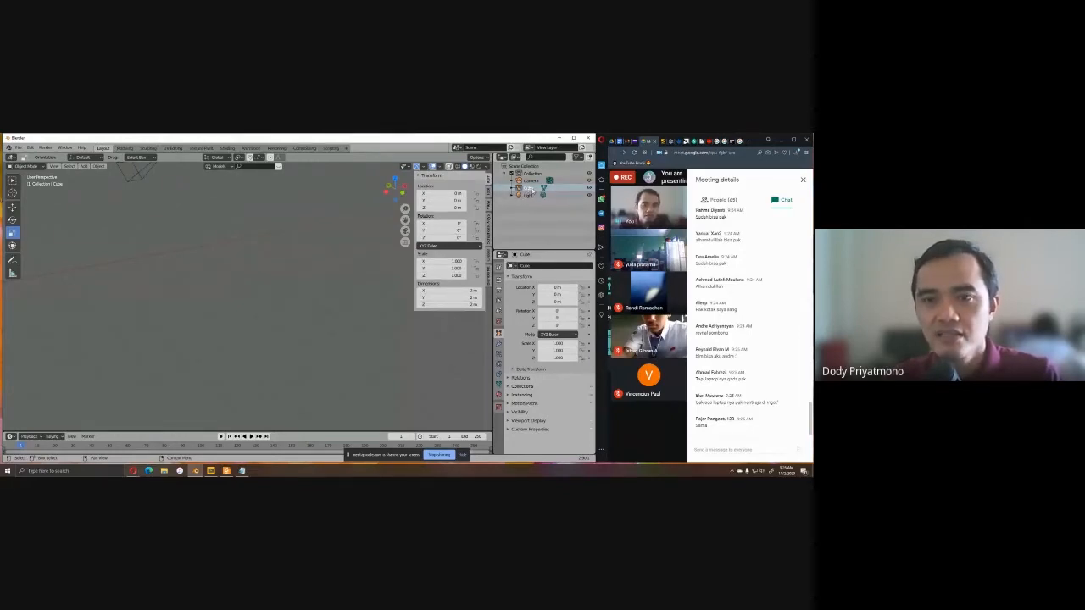
left_click(54, 166)
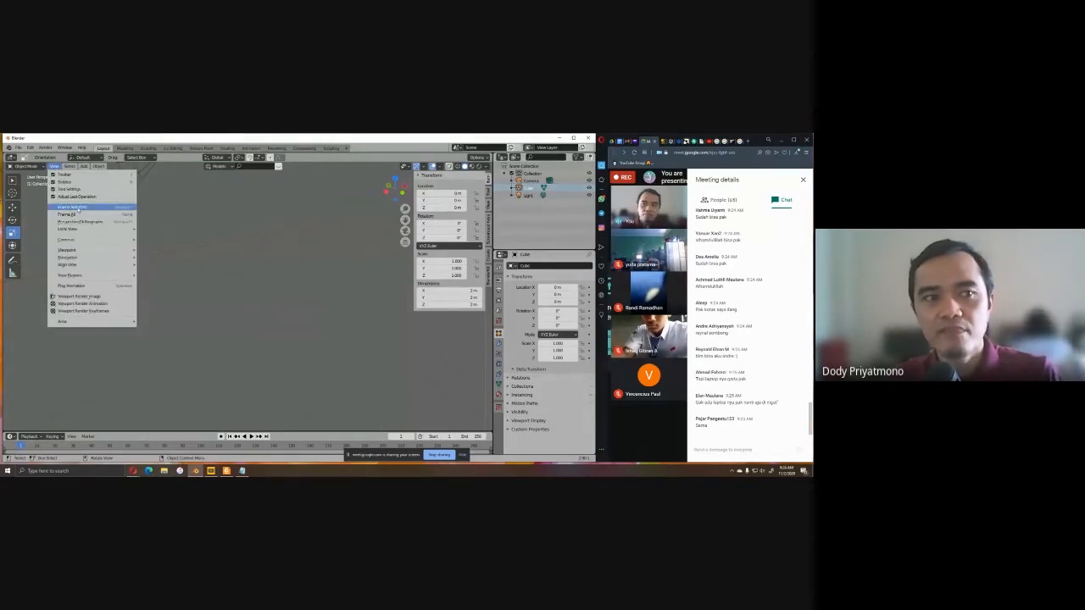
left_click(78, 208)
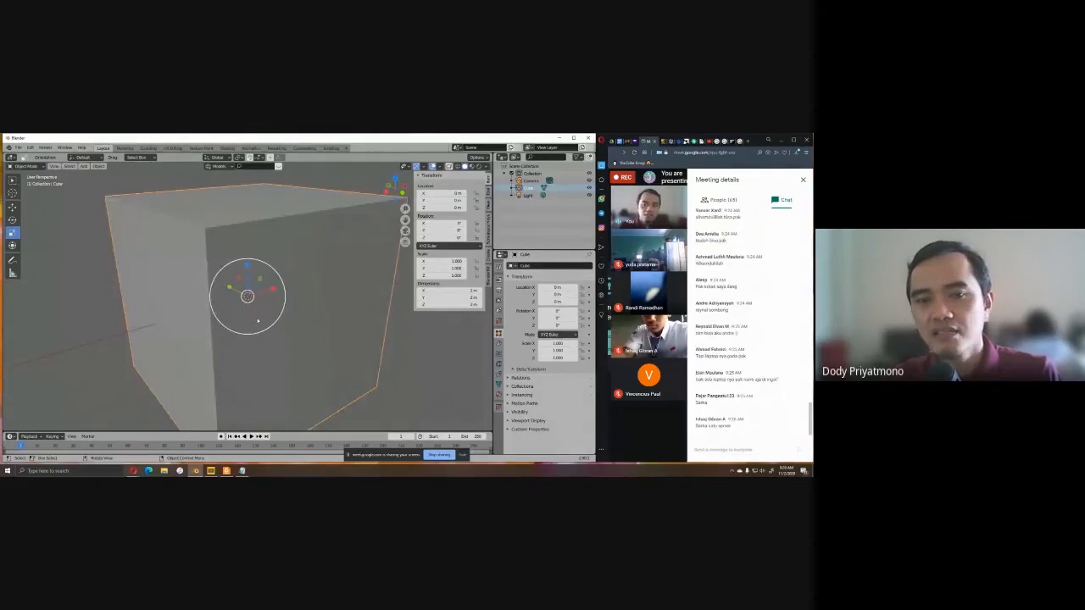
scroll(310, 308, "down", 2)
Check the online timer page in the browser and return to the Google Meet call.
left_click(745, 140)
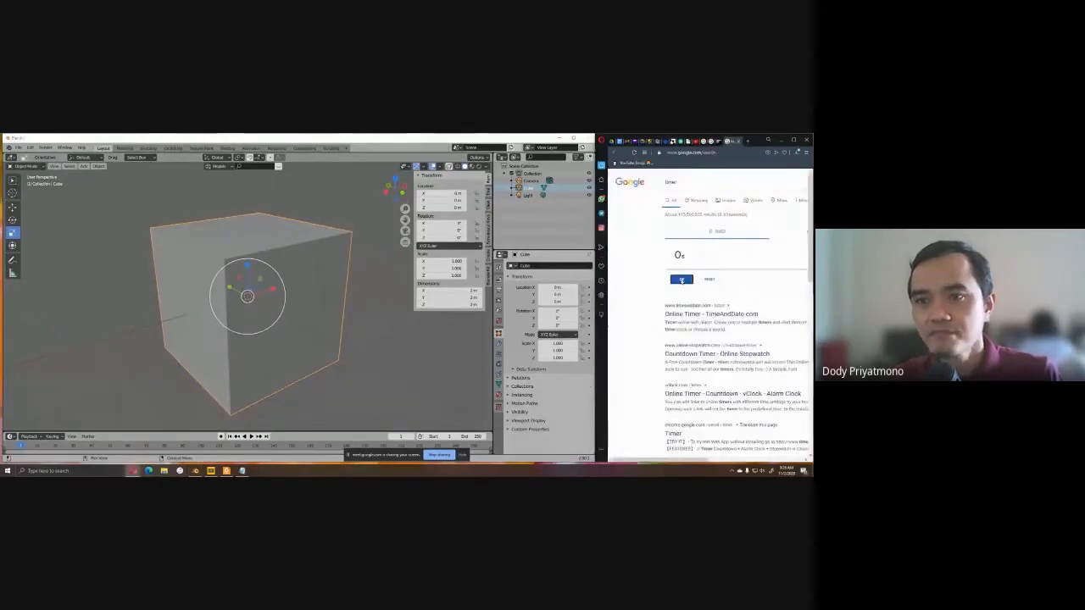
left_click(643, 141)
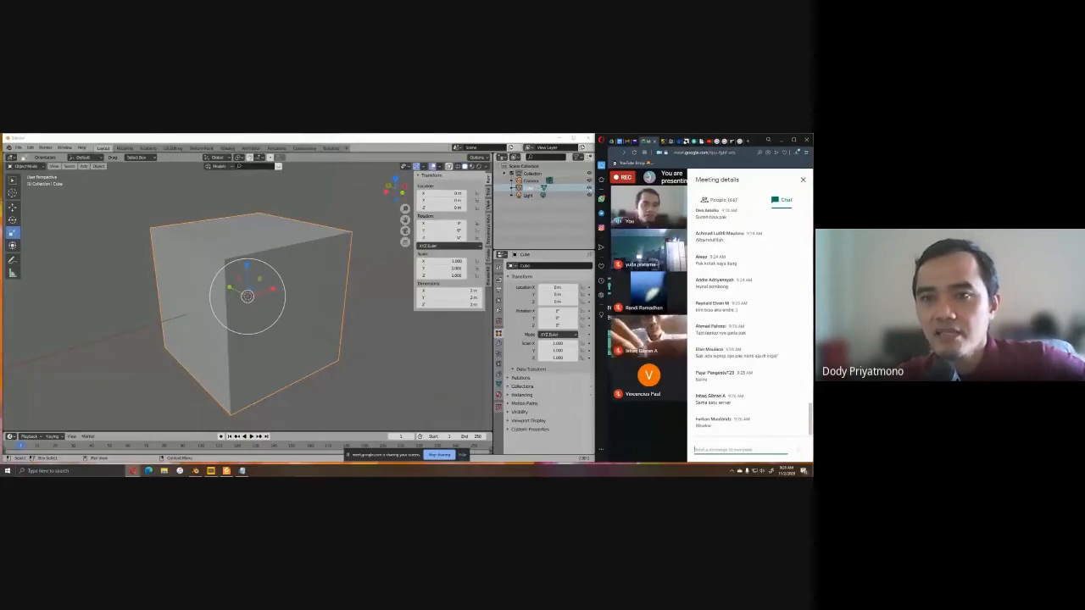
Hide the cube in Blender's viewport and make it visible again.
key("Delete")
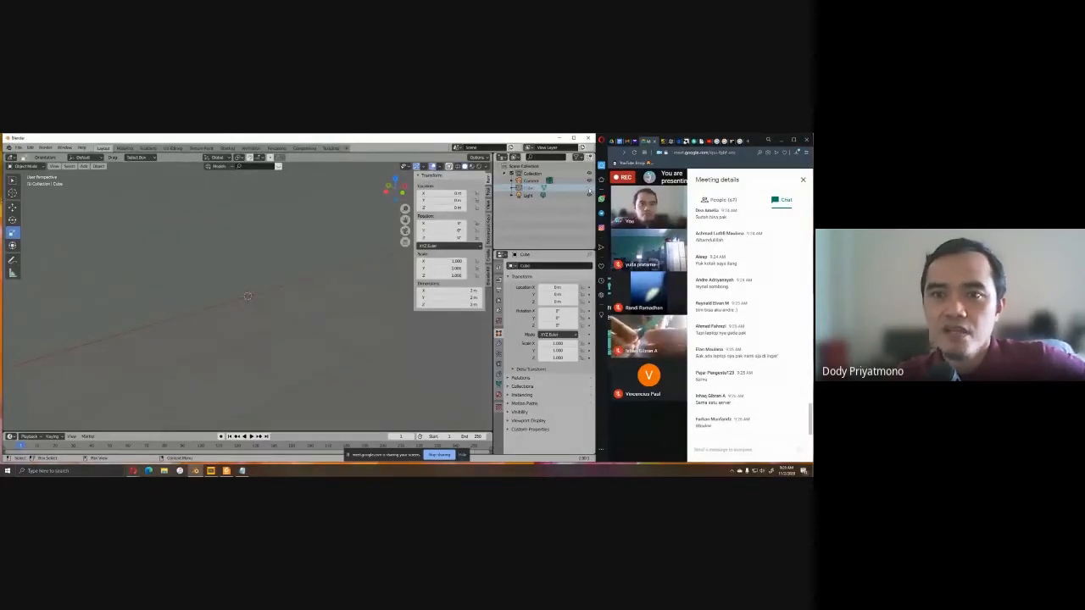
key("ctrl+z")
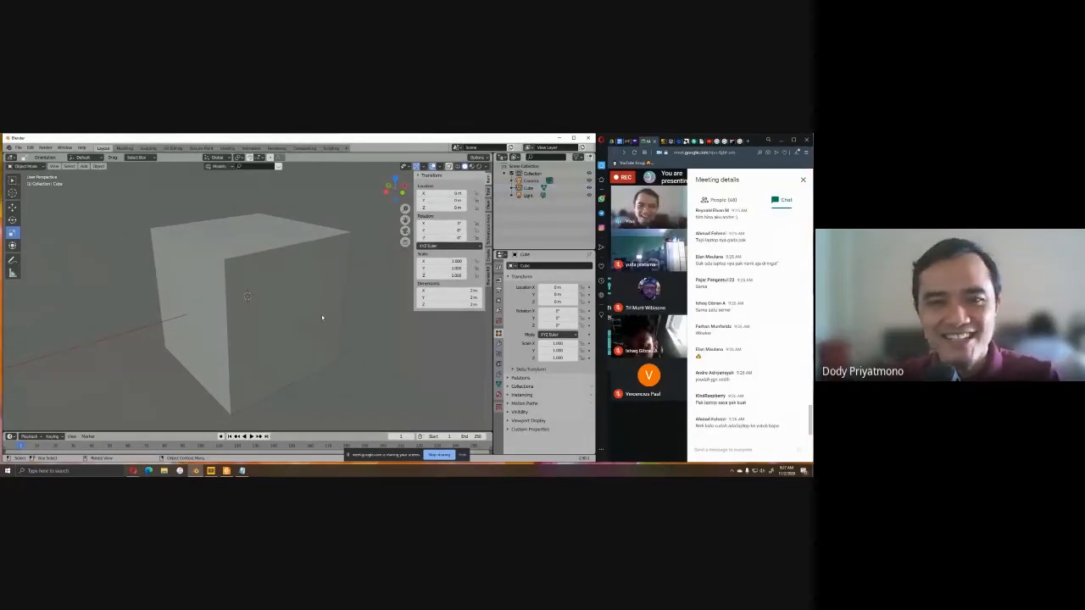
Delete the default cube from the scene, and select the light object.
left_click(254, 318)
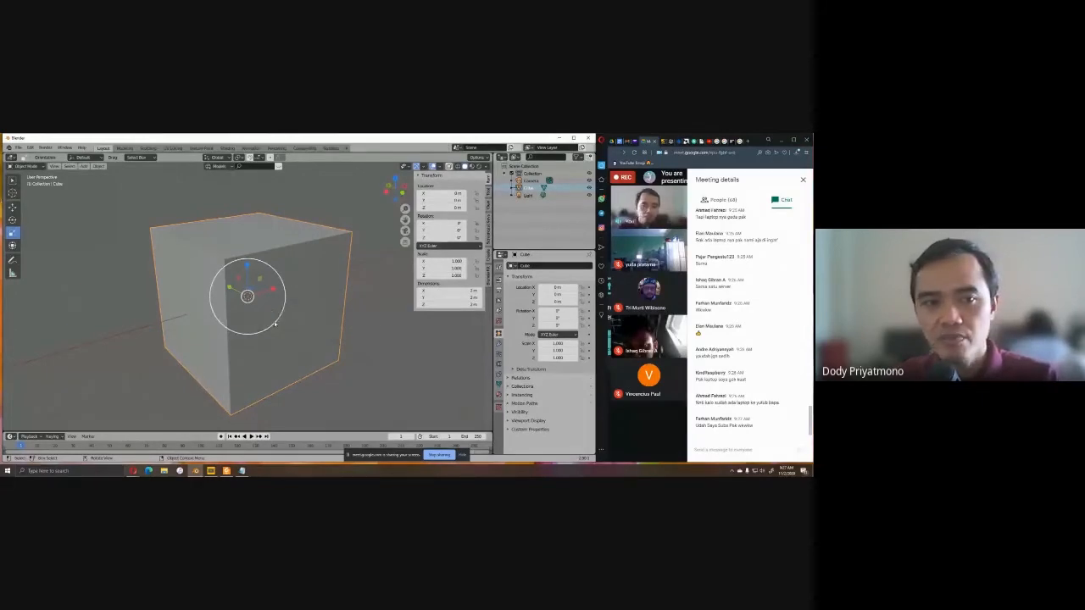
key("Delete")
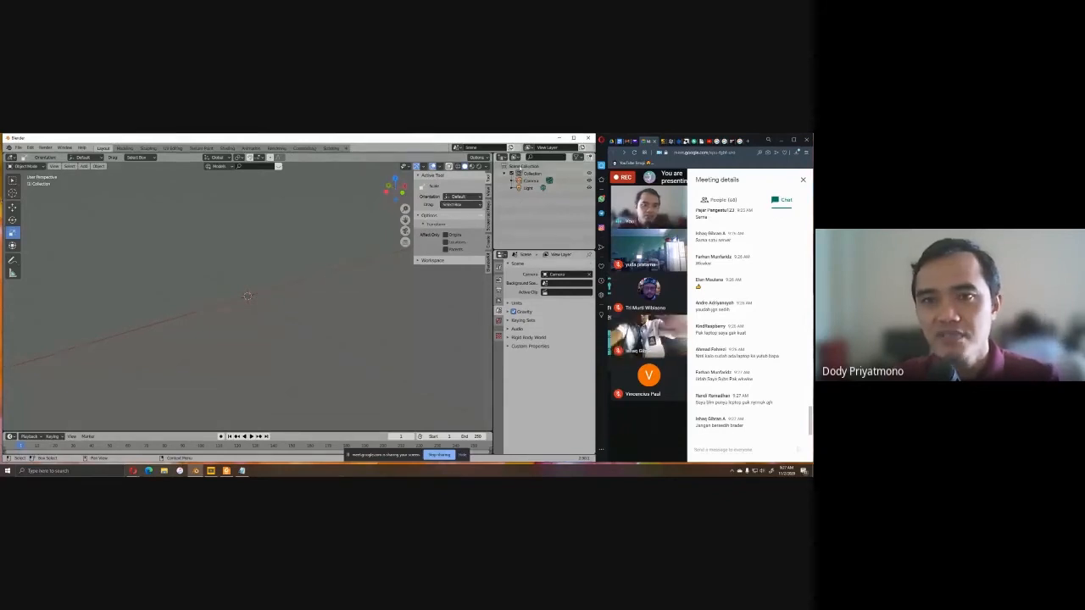
left_click(529, 181)
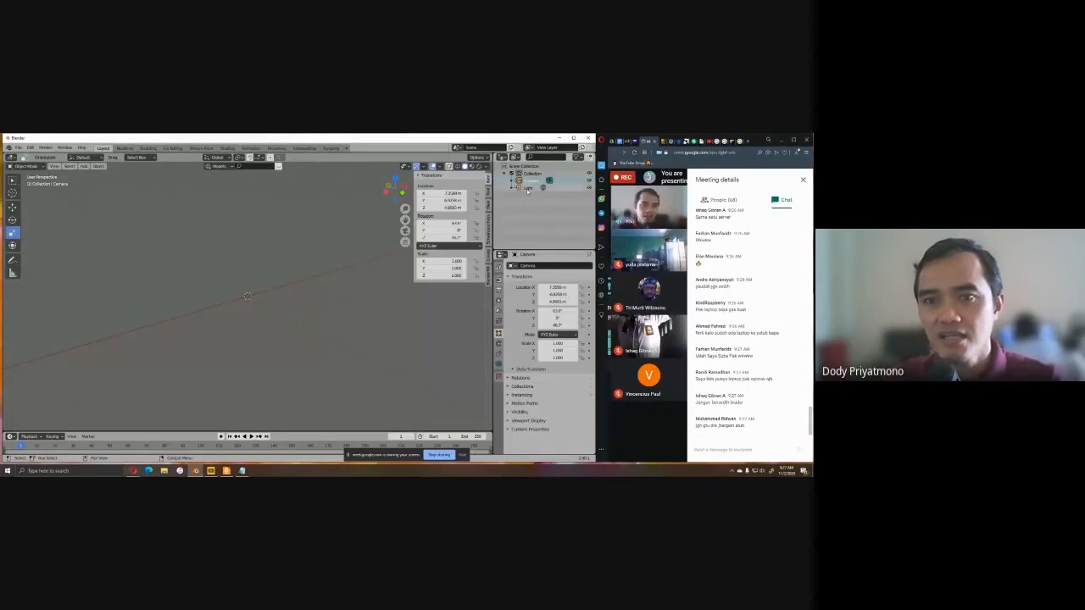
left_click(529, 188)
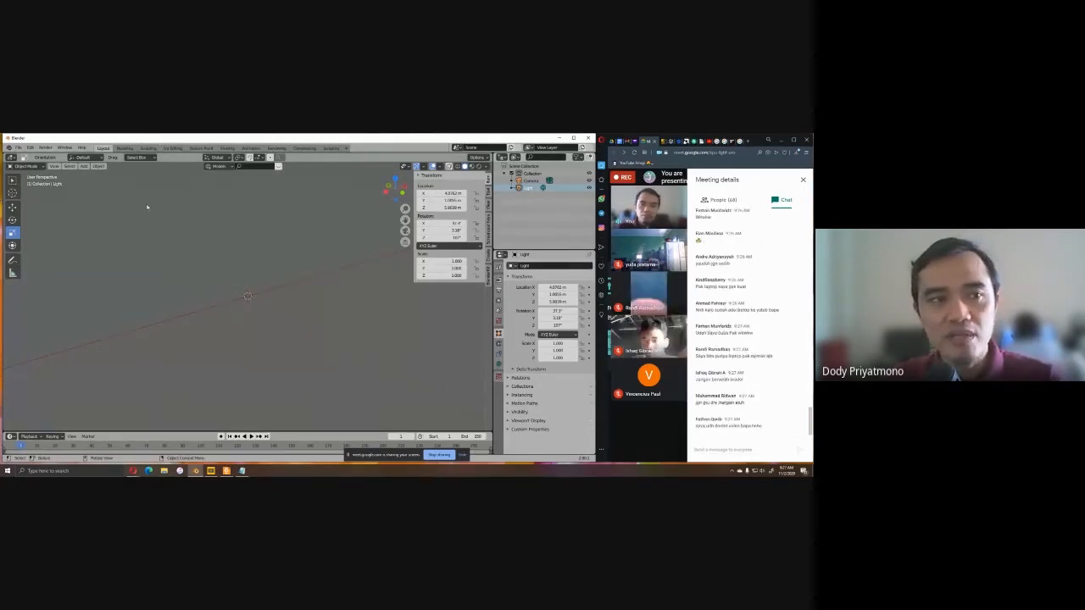
Add a new cube mesh at the world origin.
left_click(84, 166)
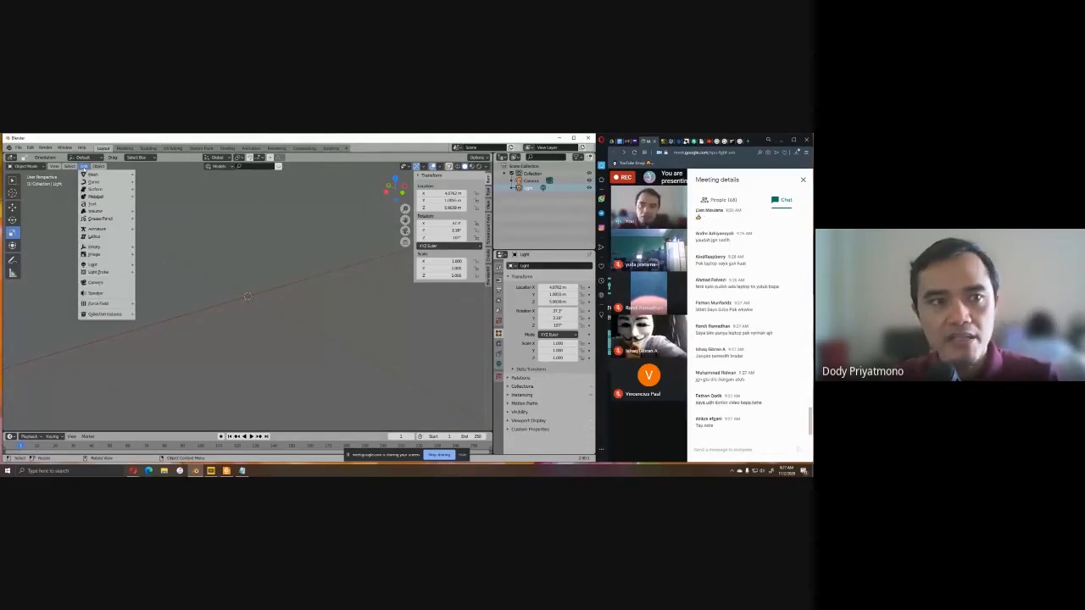
mouse_move(94, 173)
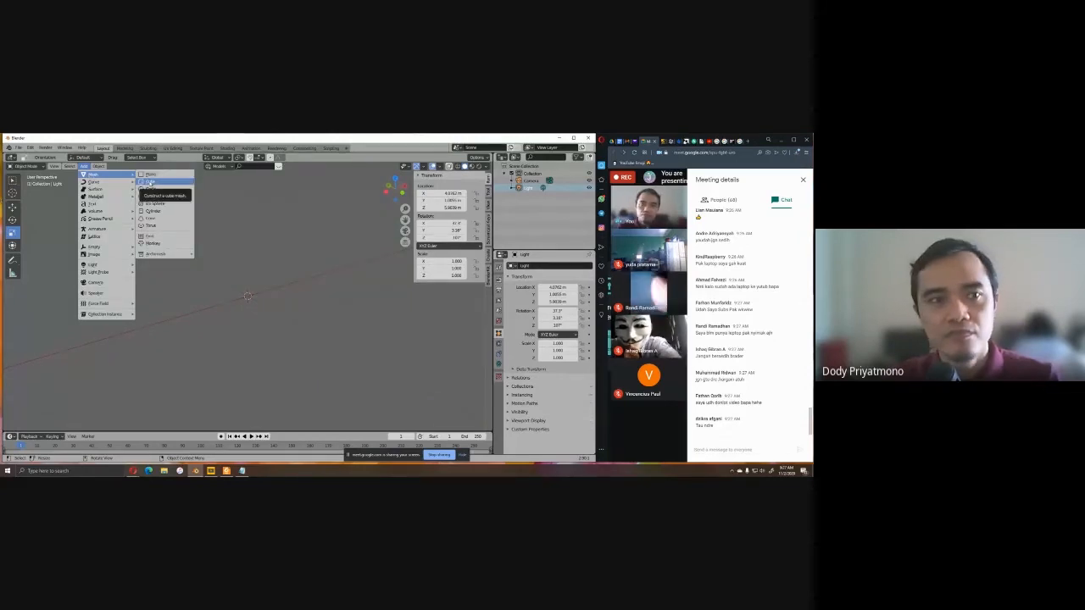
left_click(150, 183)
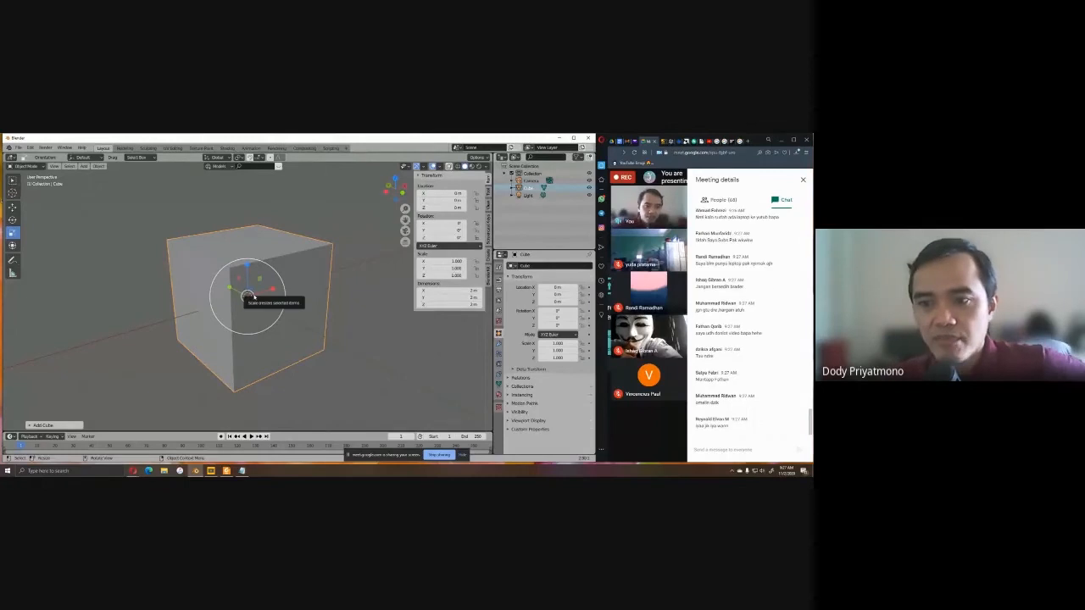
scroll(247, 296, "down", 3)
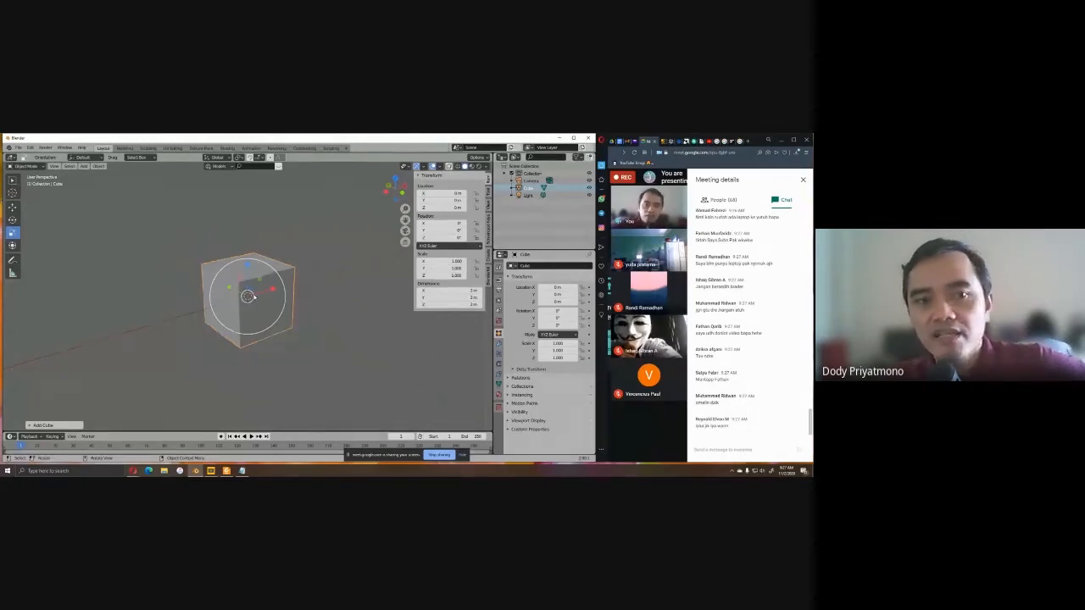
scroll(247, 296, "down", 2)
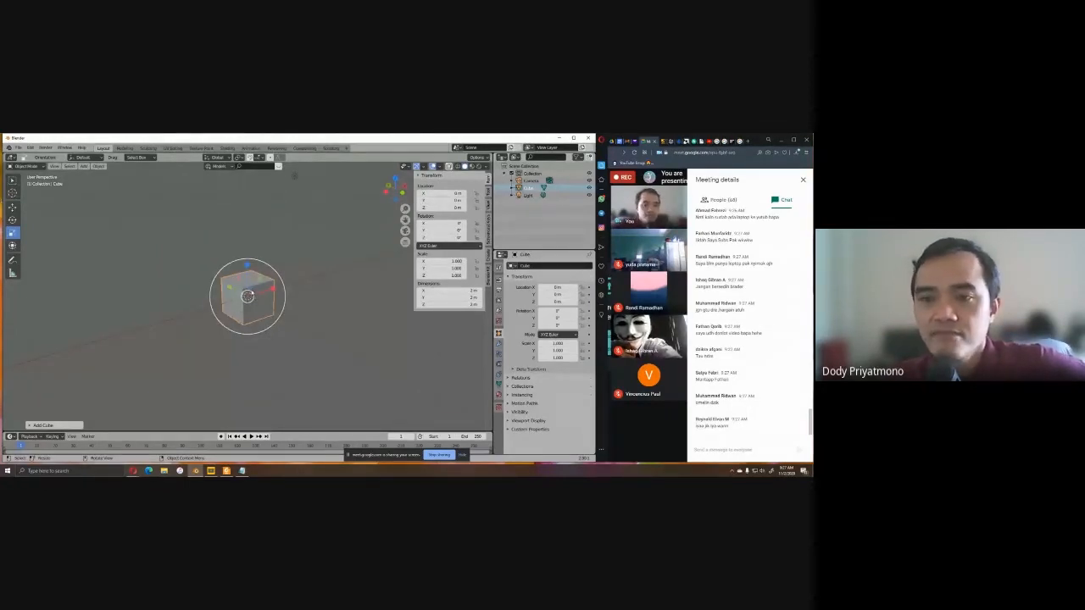
Add a UV sphere mesh and move it out of the cube along the X axis to about 3.3 m.
left_click(84, 166)
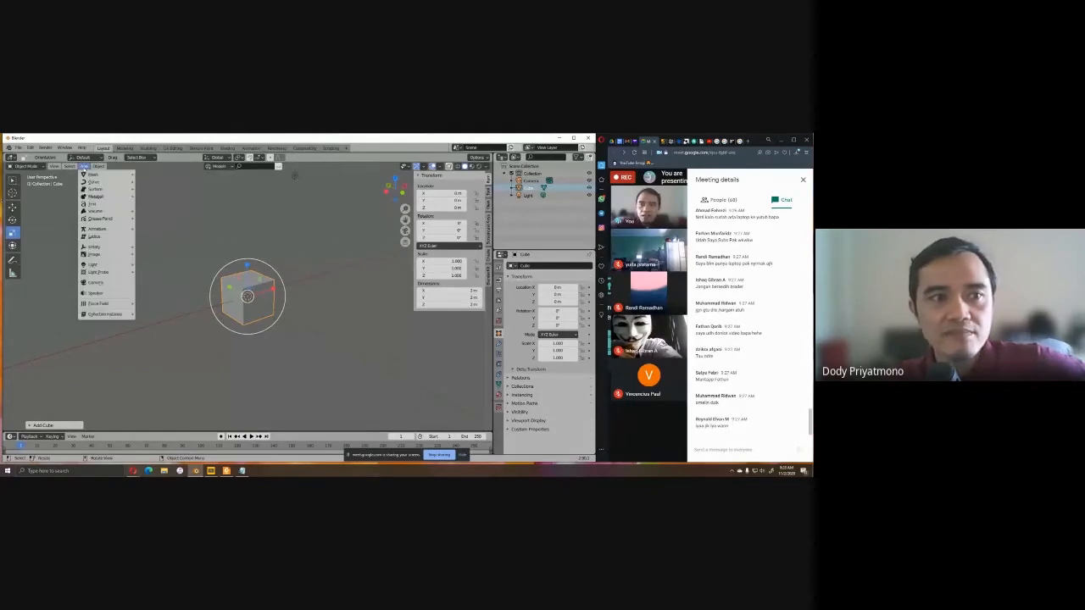
mouse_move(90, 176)
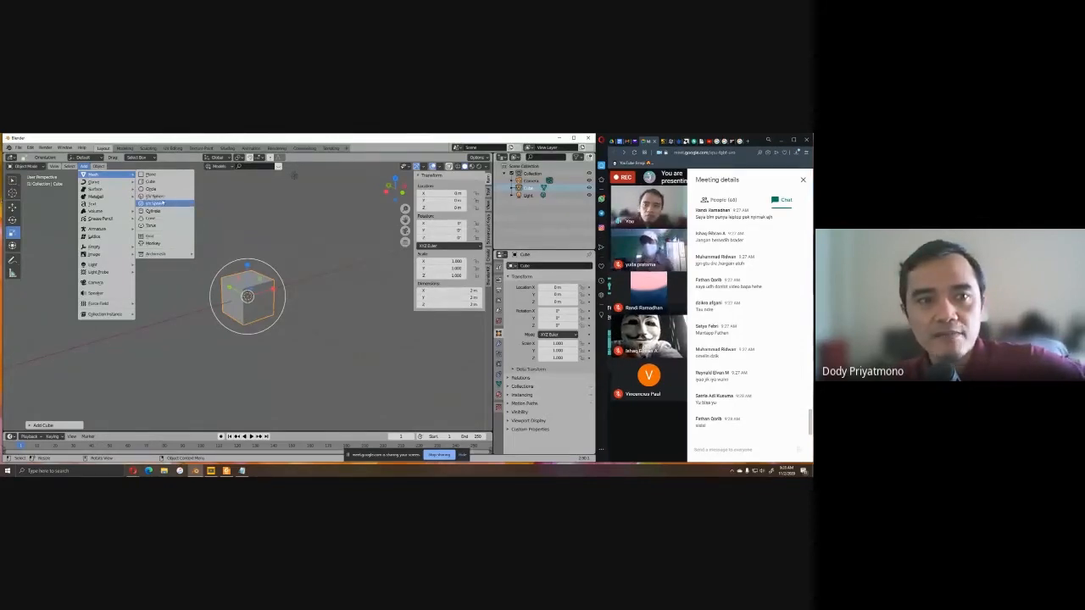
left_click(158, 196)
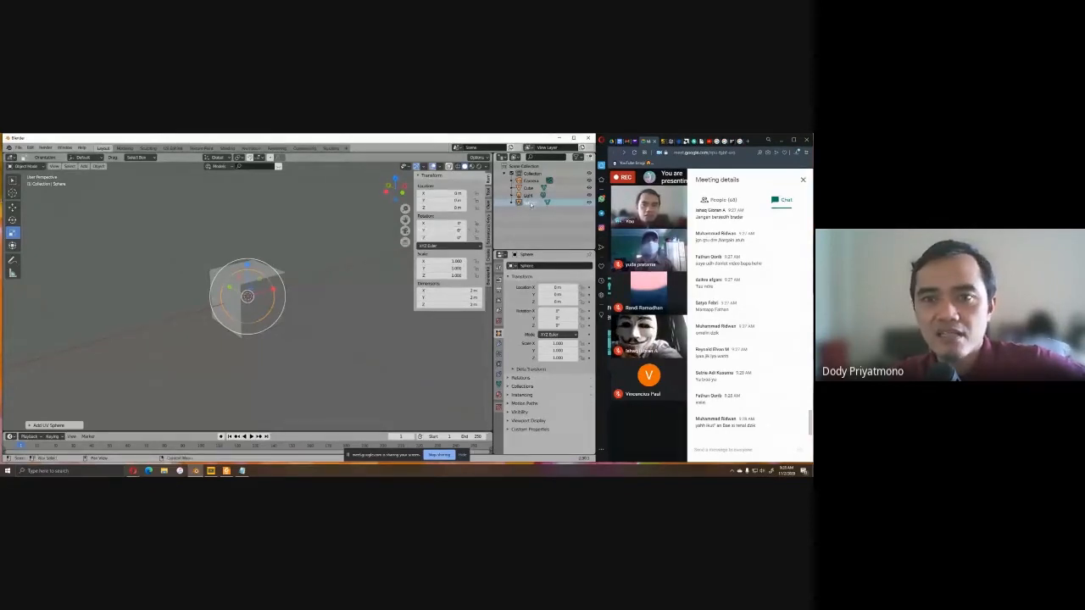
left_click(519, 204)
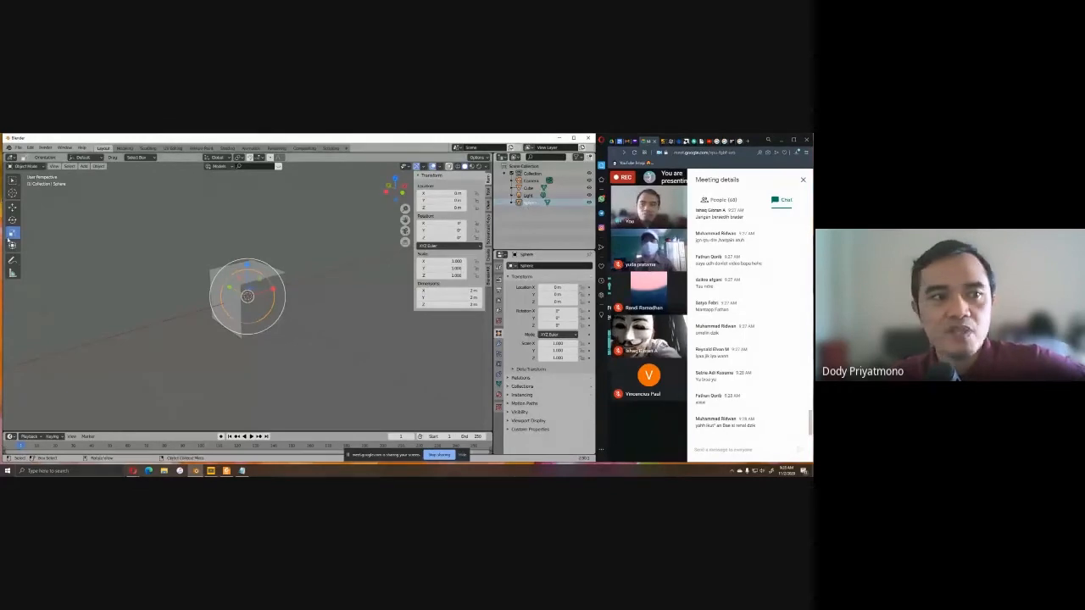
left_click(12, 207)
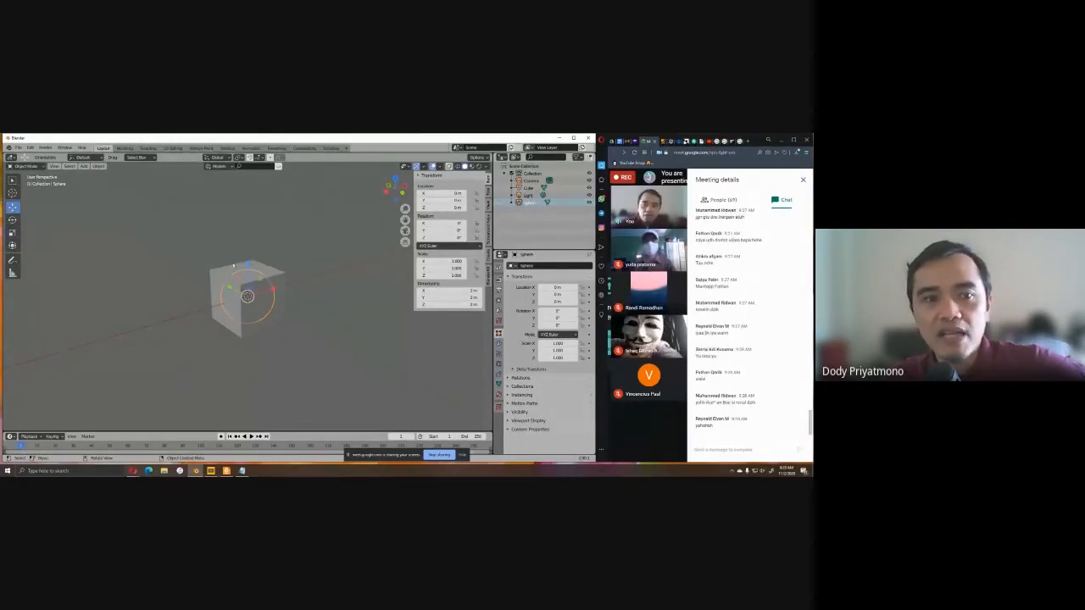
left_click_drag(265, 307, 328, 290)
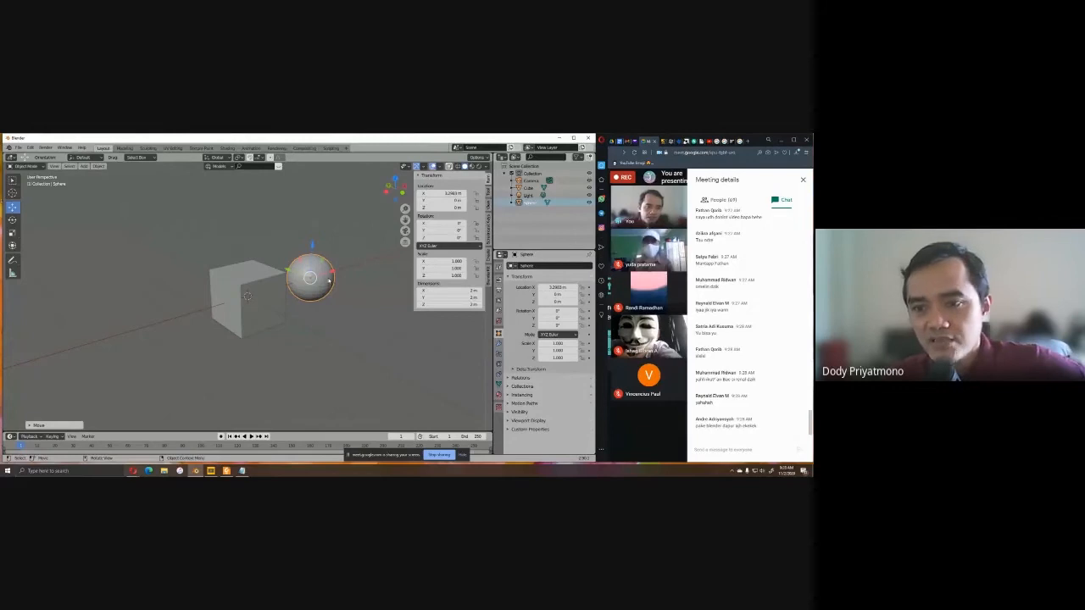
Add a cylinder mesh and move it along the X axis to about -3 m, on the cube's opposite side from the sphere.
left_click(84, 165)
mouse_move(95, 173)
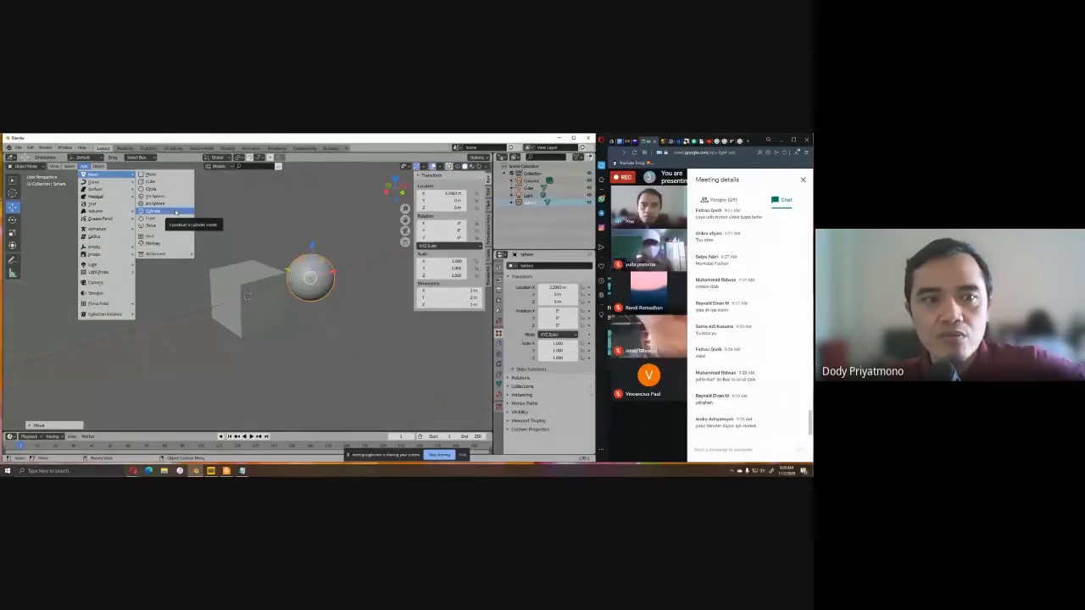
left_click(175, 211)
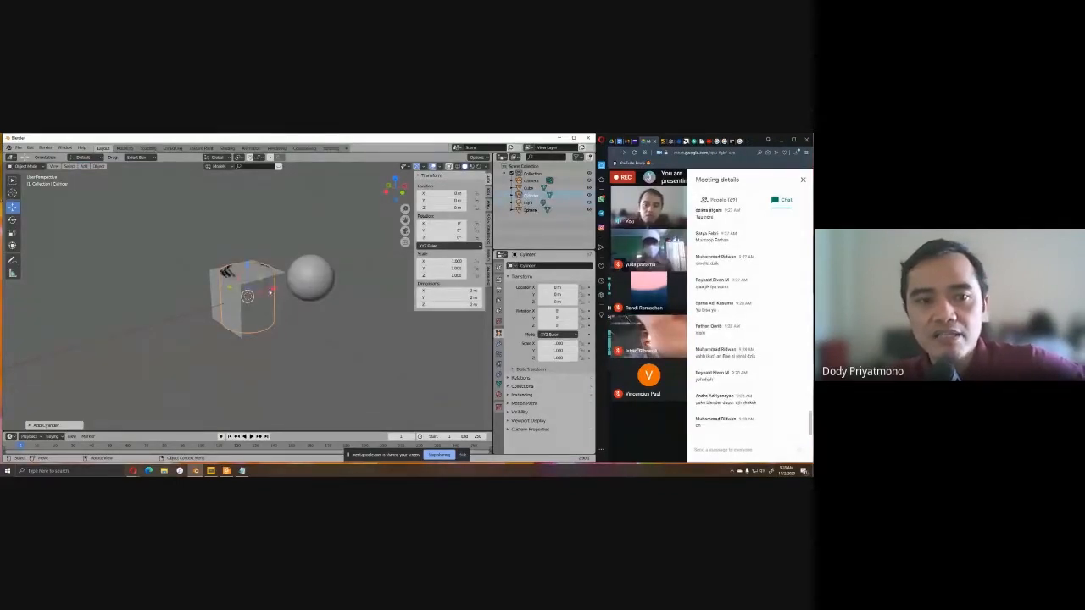
left_click_drag(269, 290, 198, 311)
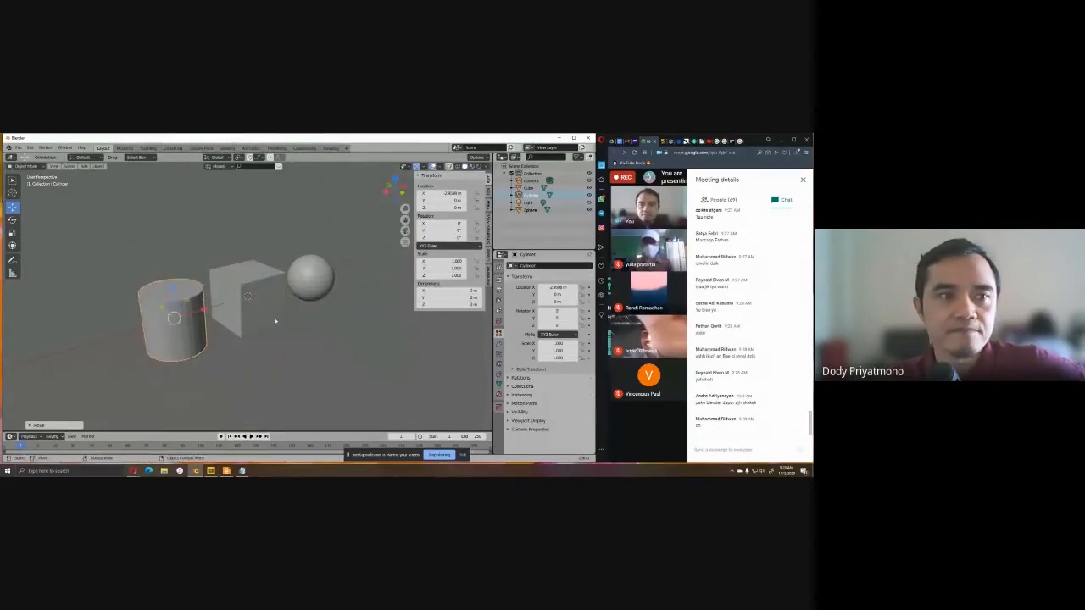
Add a cone mesh and move it along the X axis past the cylinder to about -5.3 m.
left_click(85, 167)
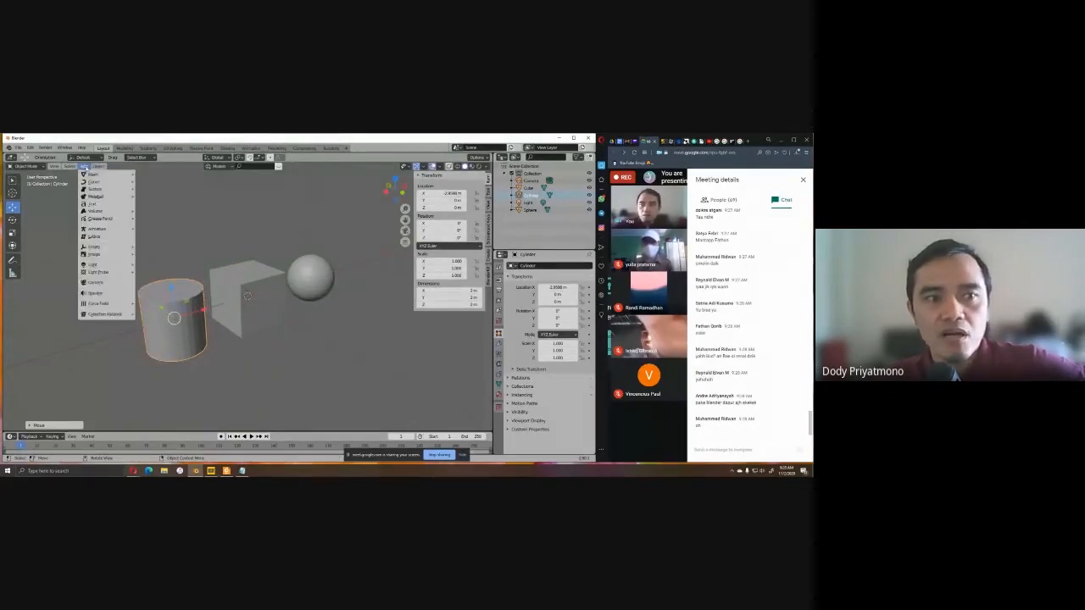
mouse_move(91, 174)
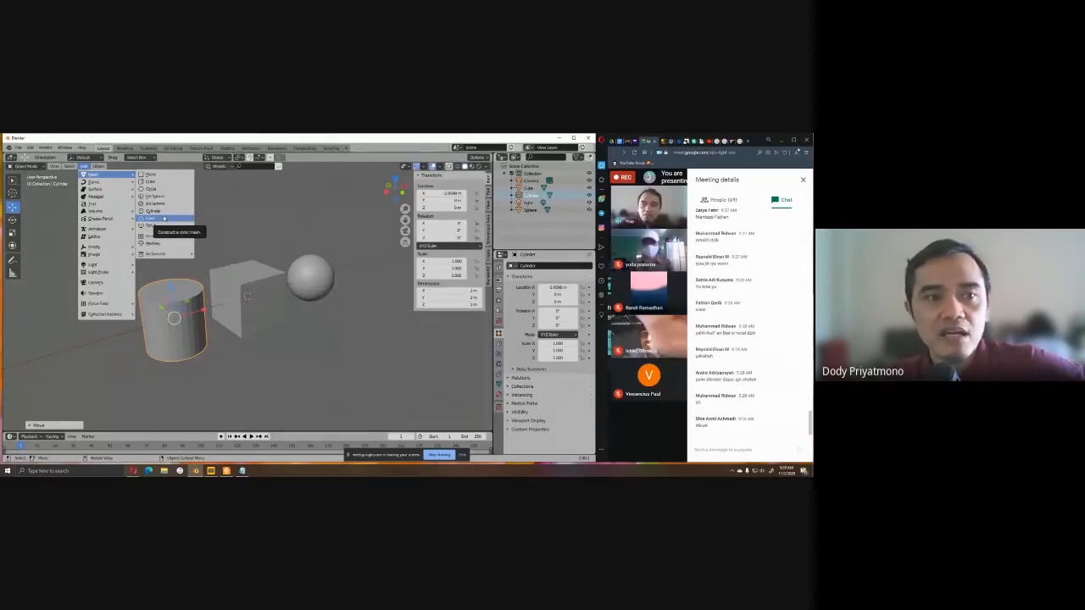
left_click(163, 220)
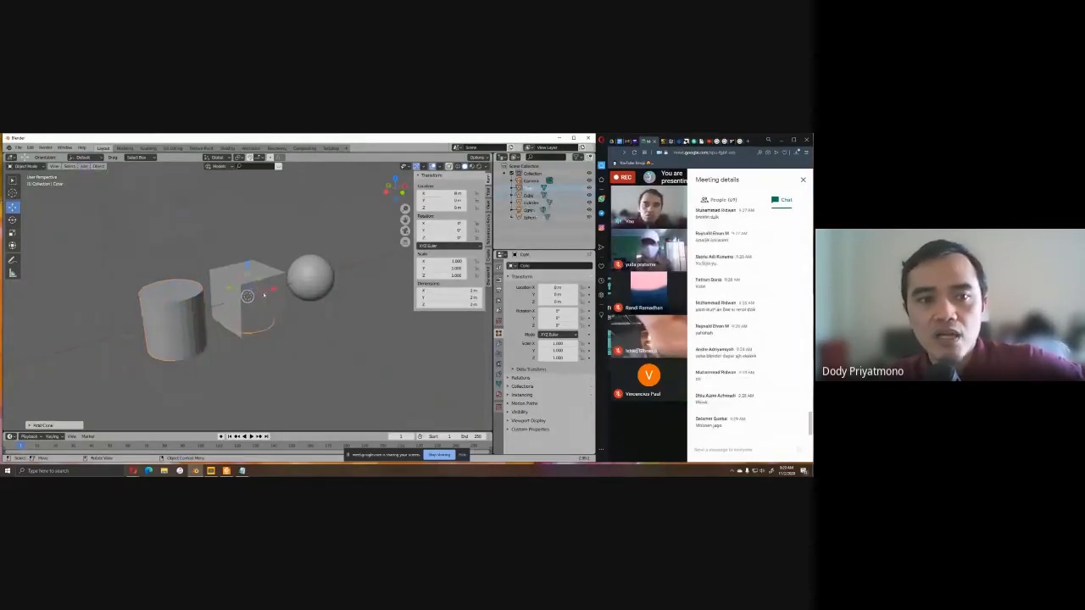
left_click_drag(141, 318, 100, 332)
scroll(149, 319, "down", 2)
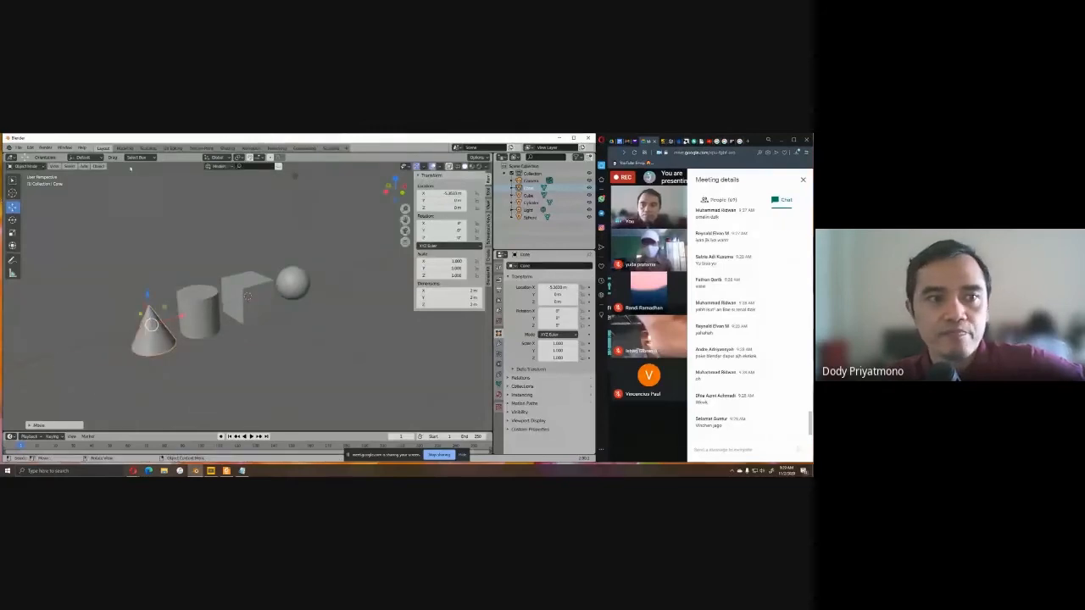
Add a torus mesh and move it along the X axis past the sphere to about 6.2 m.
left_click(84, 166)
mouse_move(95, 173)
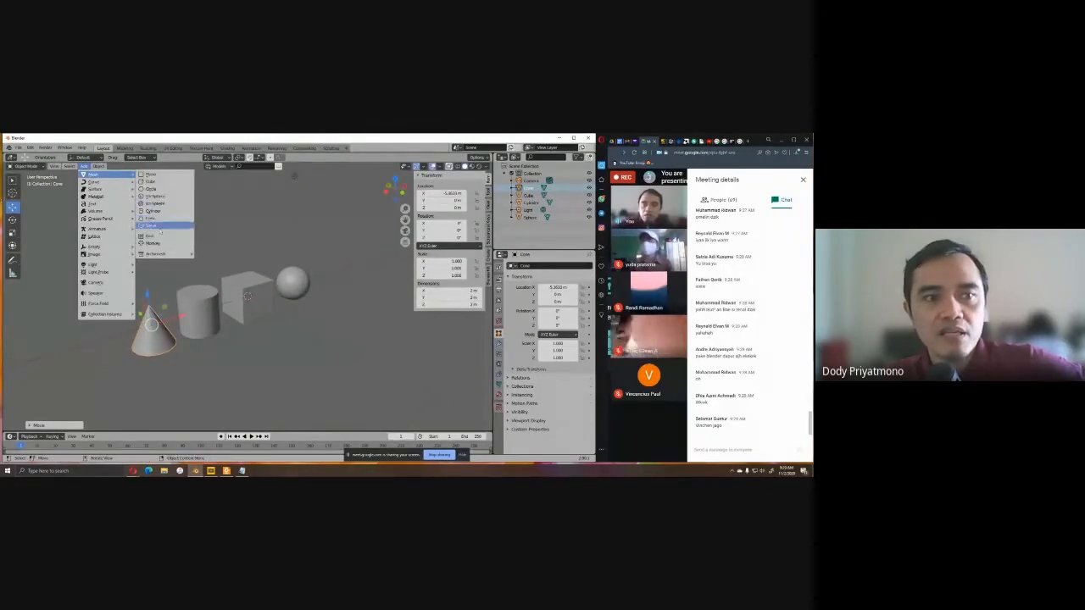
left_click(158, 225)
left_click_drag(271, 294, 351, 276)
scroll(342, 279, "up", 3)
scroll(360, 278, "down", 2)
middle_click_drag(360, 278, 320, 296)
Add a monkey mesh and move it along the X axis past the cone to about -7.5 m.
left_click(84, 165)
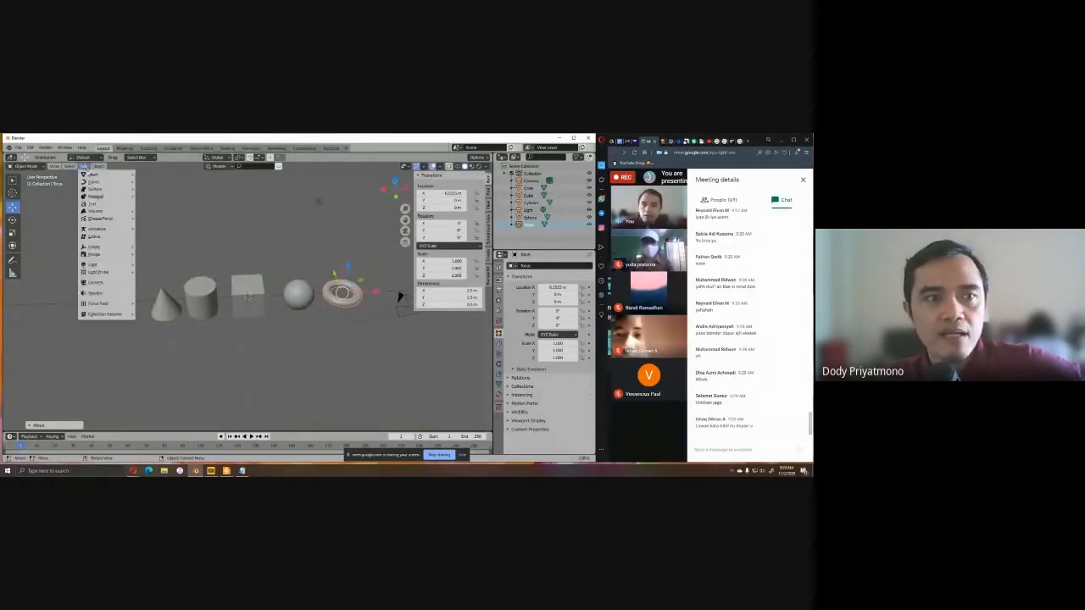
mouse_move(94, 174)
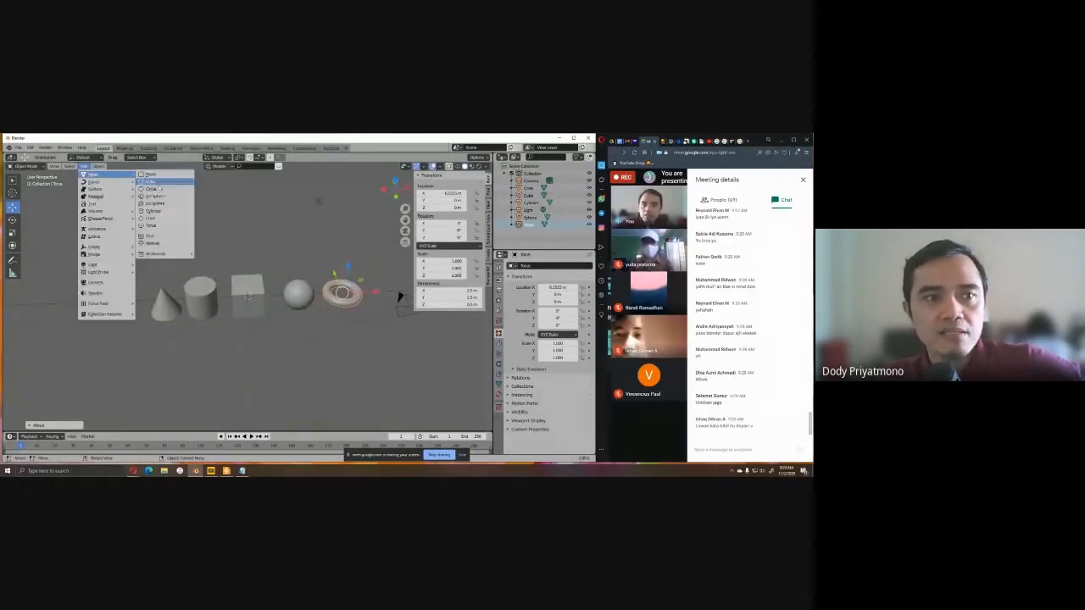
left_click(153, 243)
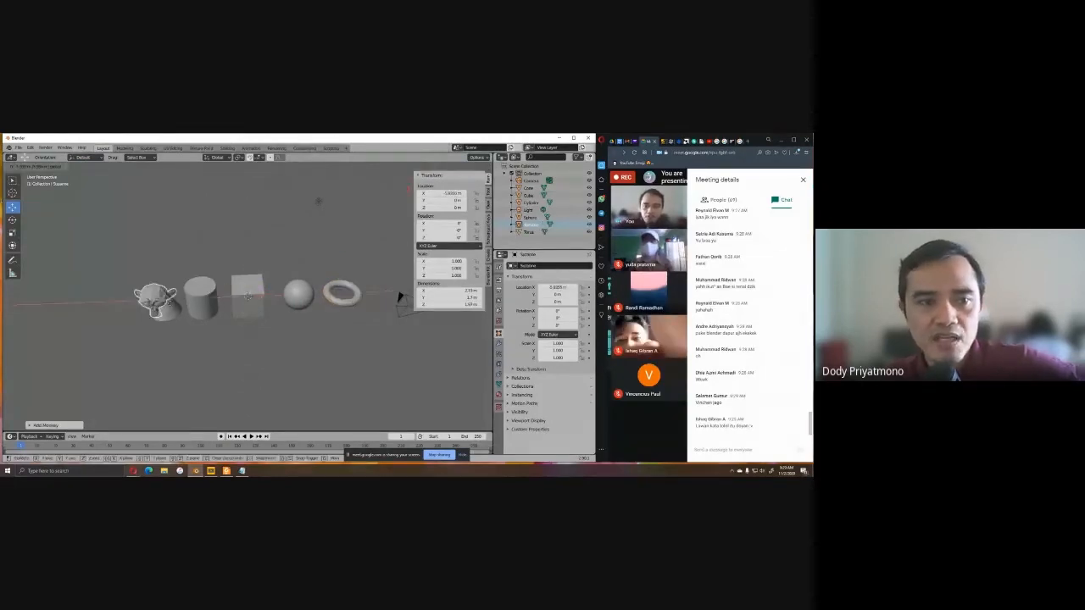
left_click_drag(172, 303, 149, 303)
middle_click_drag(161, 305, 267, 310)
scroll(222, 295, "up", 2)
scroll(278, 278, "up", 2)
scroll(306, 281, "down", 4)
scroll(268, 311, "down", 3)
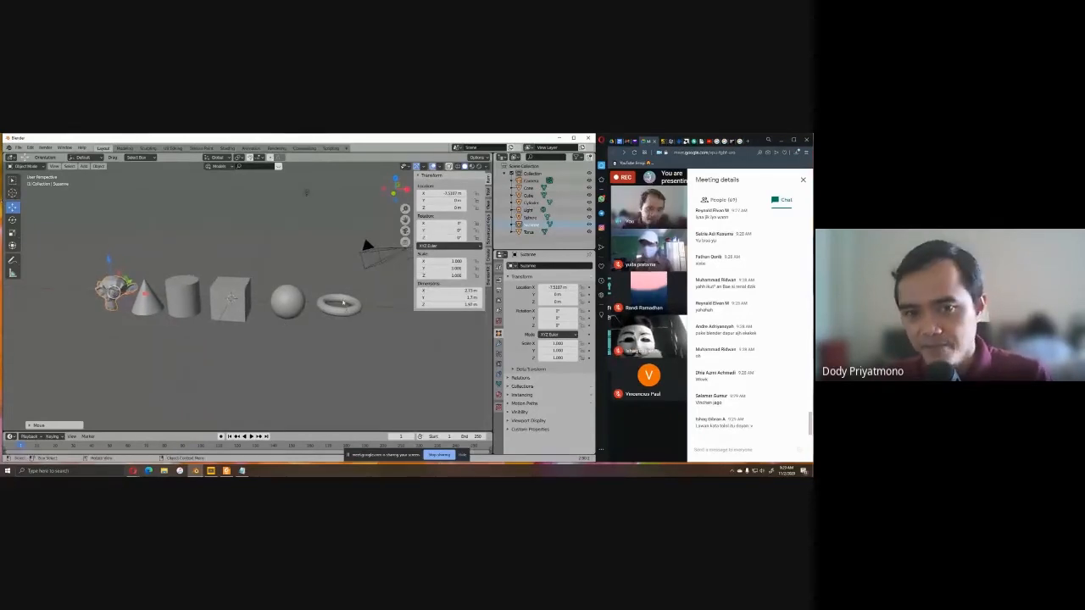
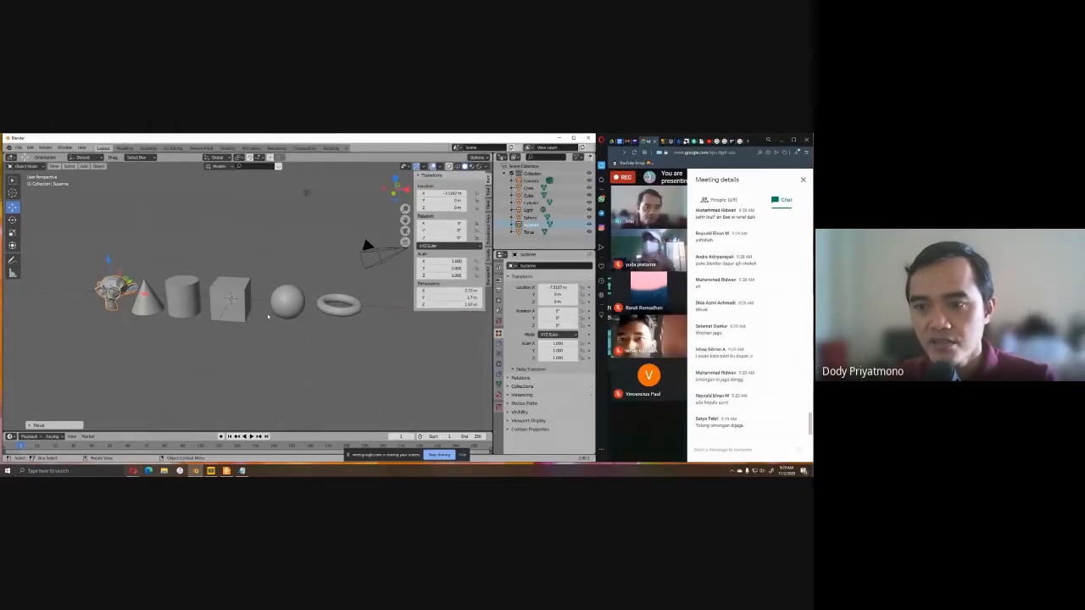
Hide the viewport sidebar and raise the cube along the Z axis to about 4 m above the row of shapes.
key("n")
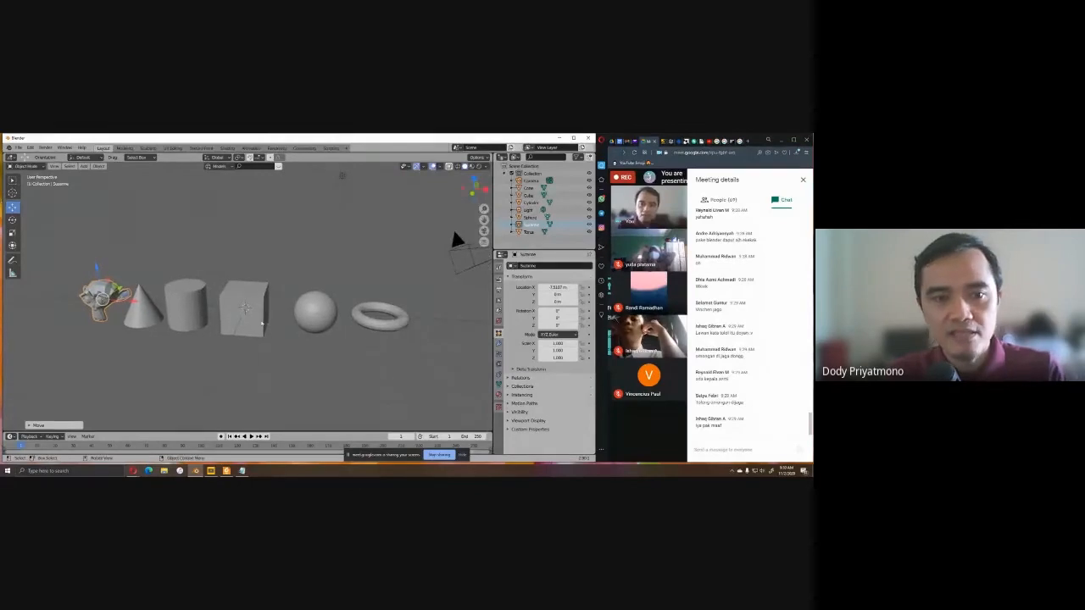
left_click(261, 322)
scroll(288, 321, "down", 2)
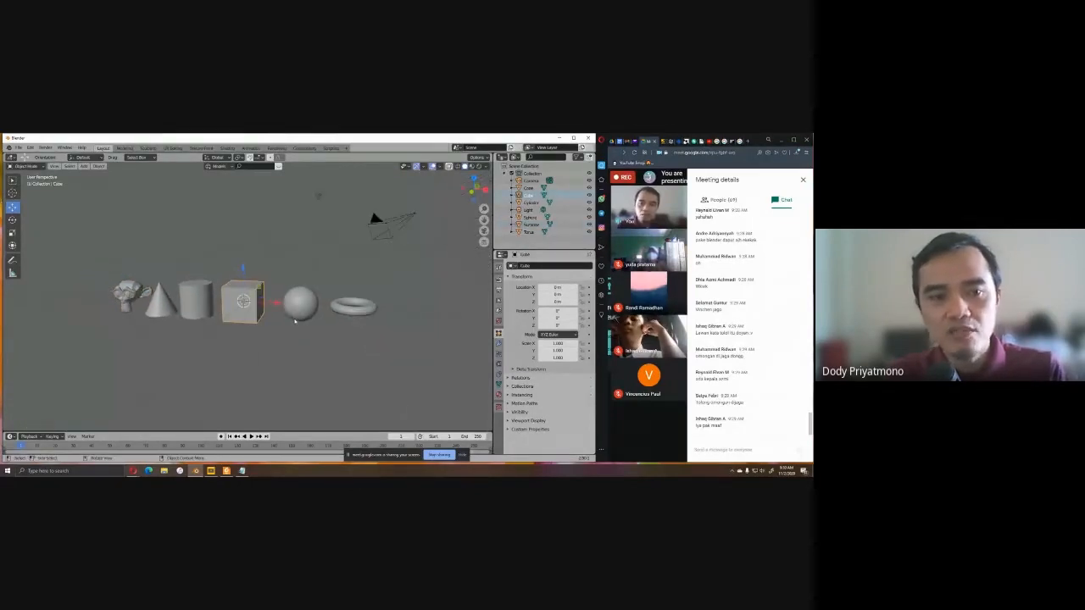
mouse_move(295, 321)
middle_mouse_down()
mouse_move(285, 327)
mouse_move(297, 318)
middle_mouse_up()
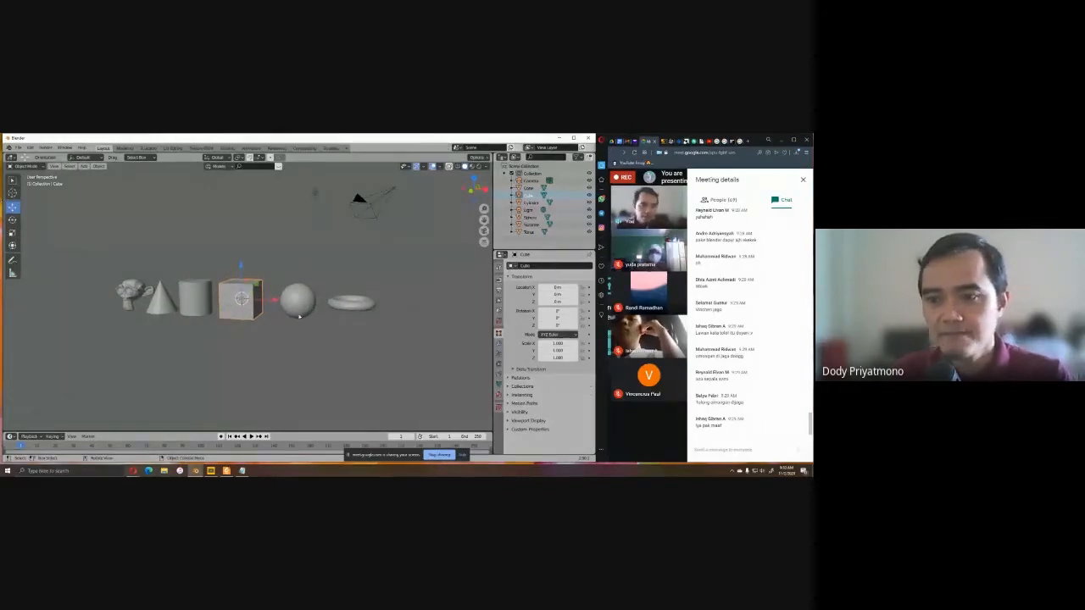
middle_click_drag(298, 316, 282, 328)
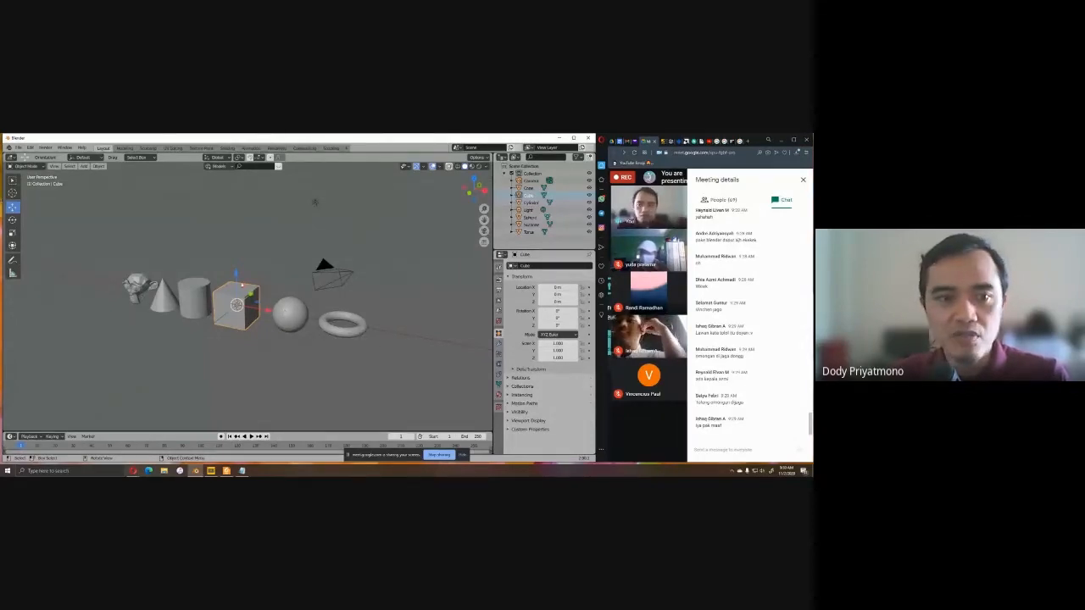
left_click_drag(236, 285, 235, 217)
middle_click_drag(285, 271, 284, 287)
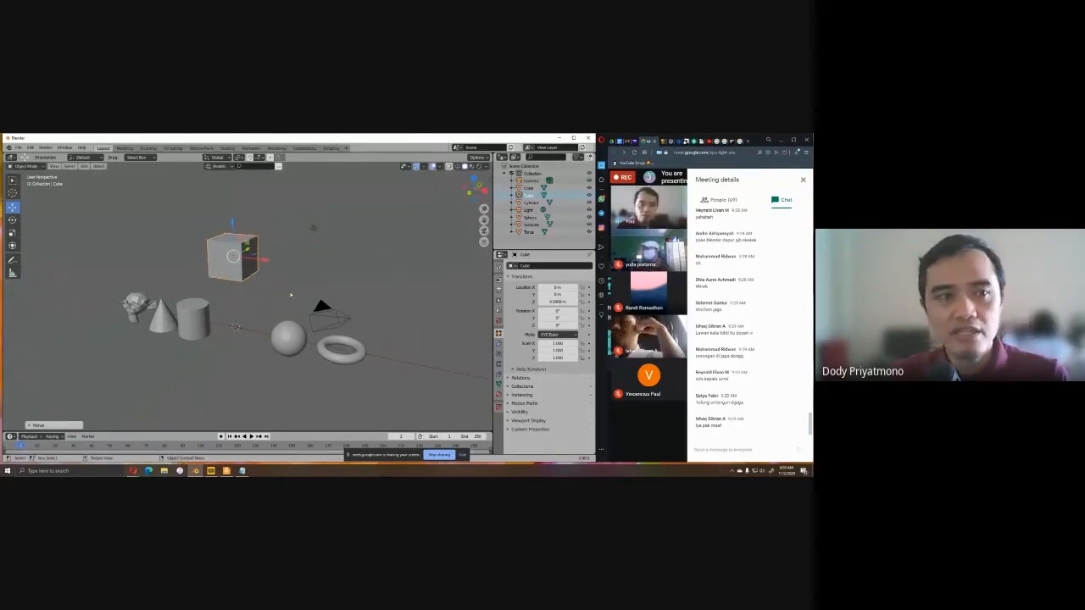
Flatten the cube along the Z axis and stretch it along X and Y into a wide, thin slab.
left_click(13, 232)
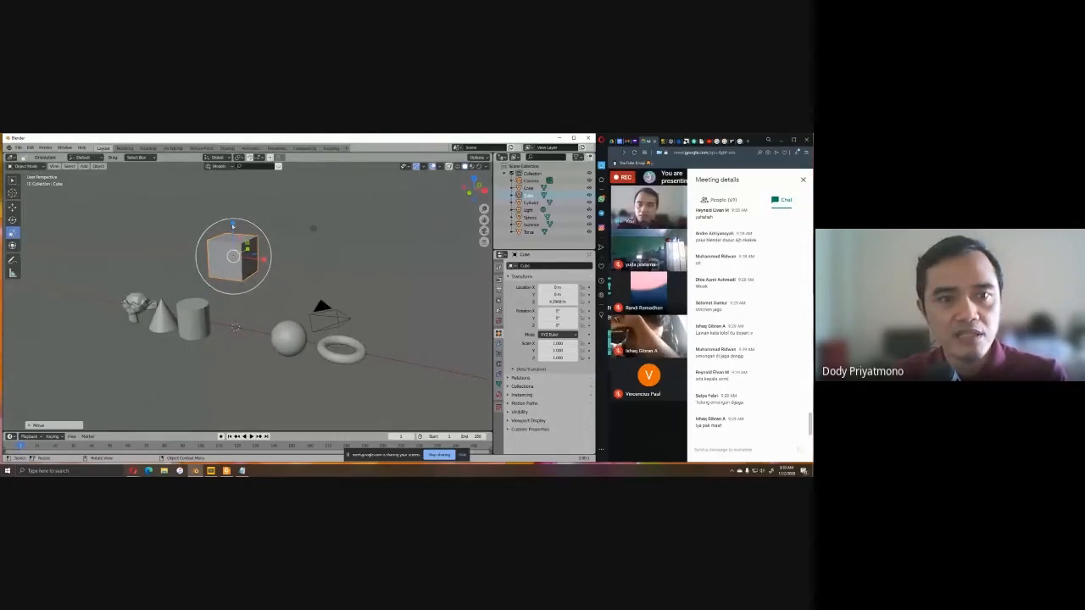
scroll(234, 222, "up", 4)
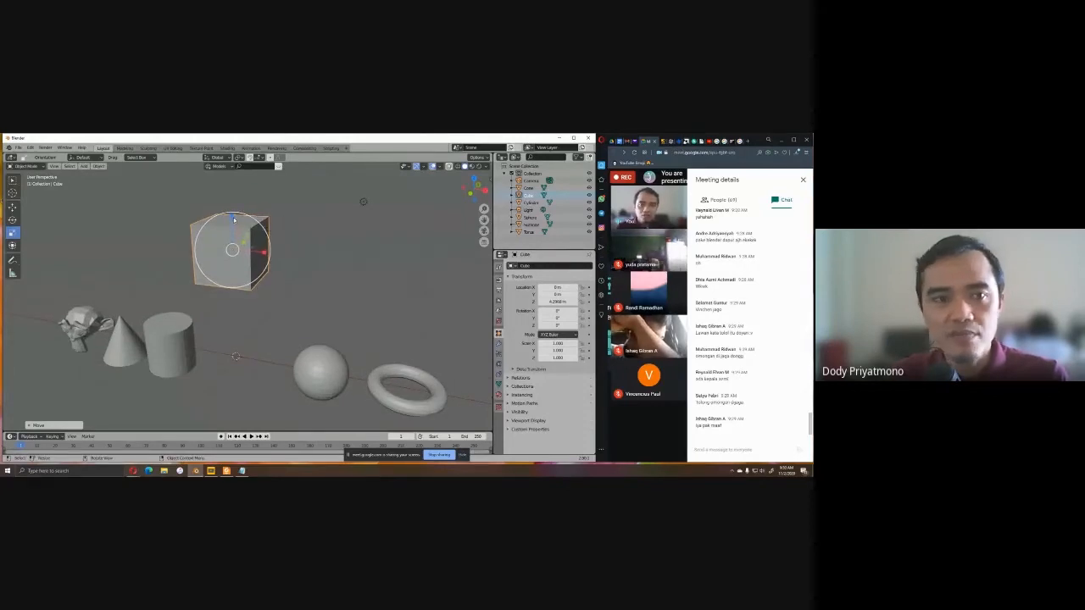
left_click_drag(233, 217, 237, 249)
middle_click_drag(296, 259, 293, 267)
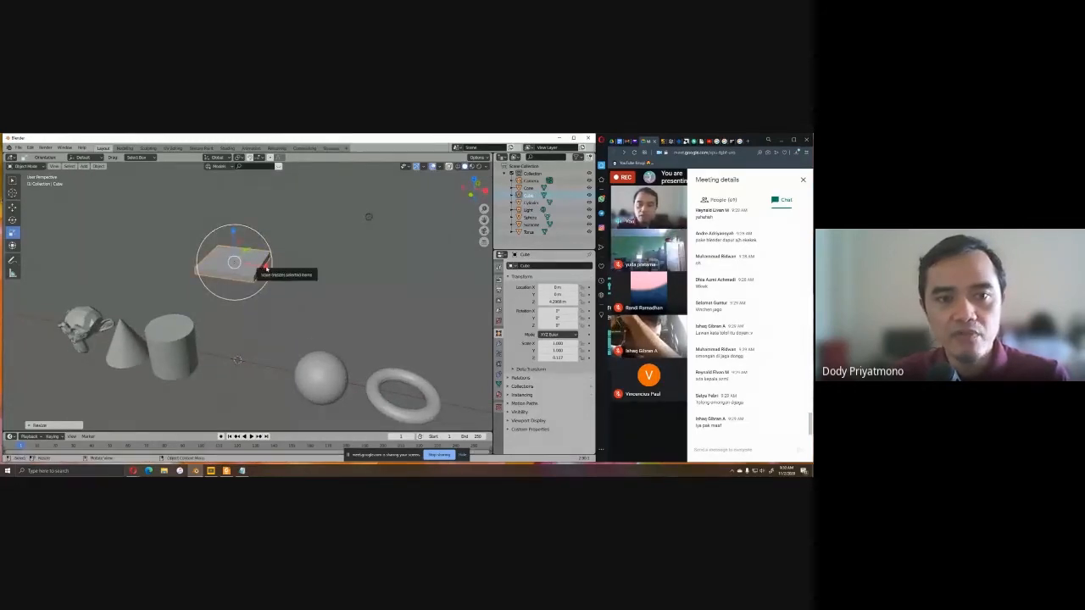
left_click_drag(265, 267, 303, 273)
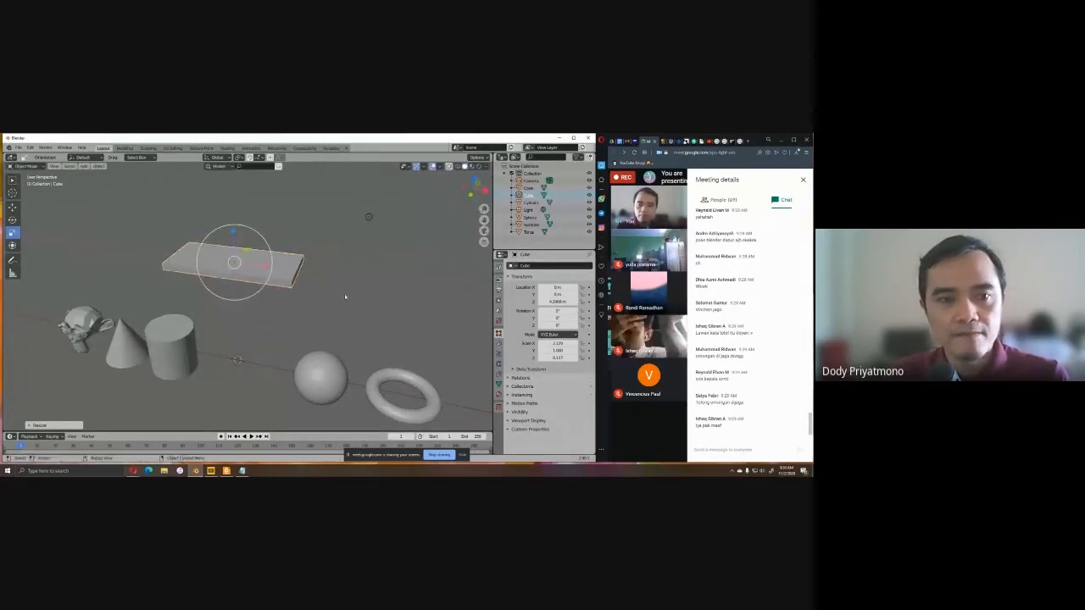
middle_click_drag(302, 274, 302, 305)
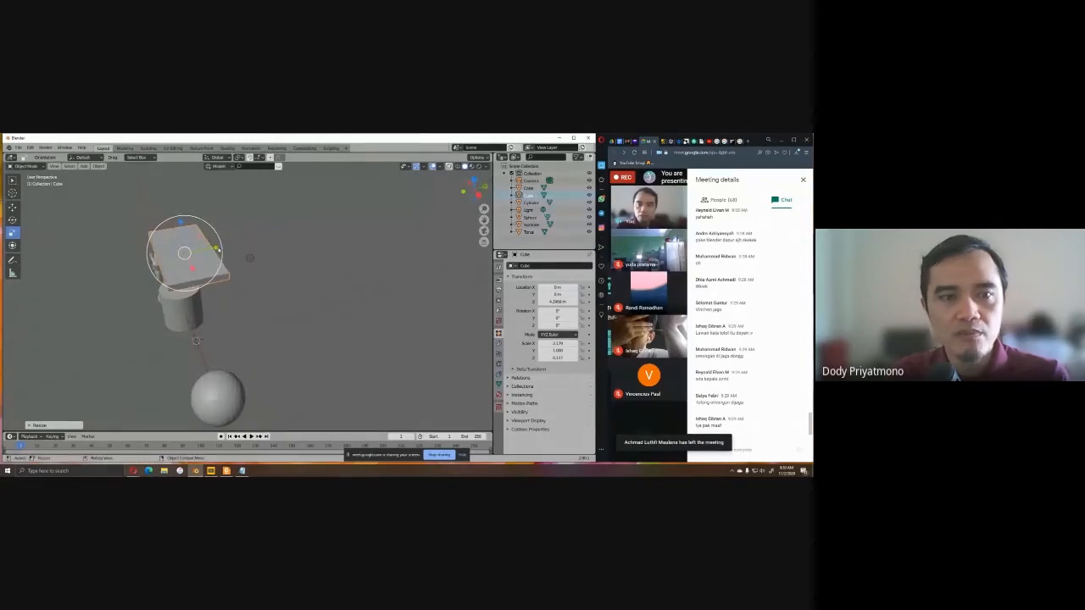
left_click_drag(215, 248, 238, 246)
middle_click_drag(238, 247, 304, 218)
Lower the slab along the Z axis to just above the row of shapes.
left_click(11, 207)
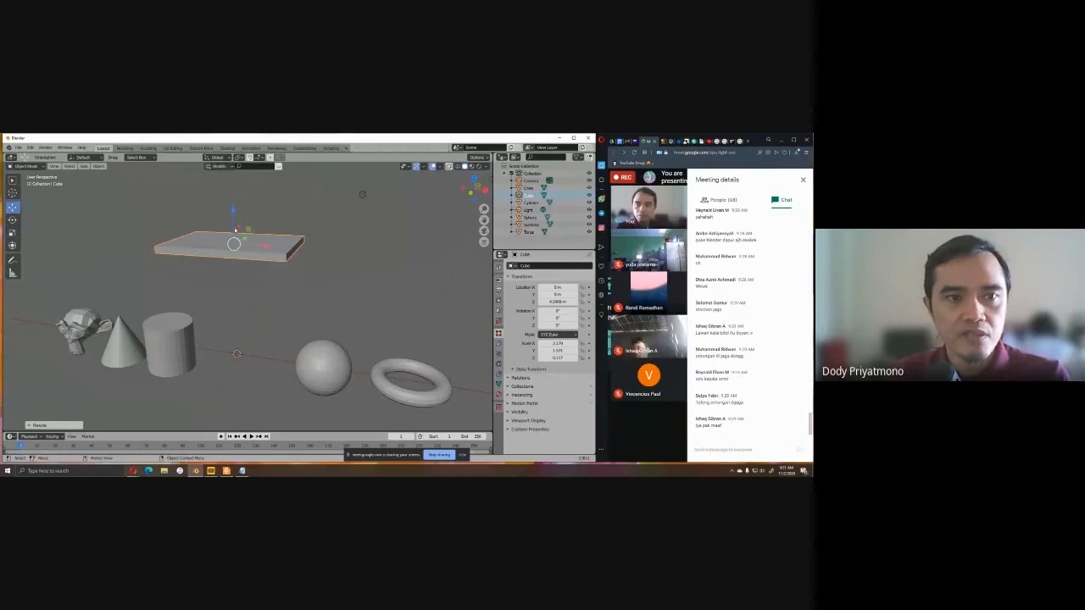
middle_click_drag(234, 230, 283, 294)
scroll(282, 294, "down", 1)
scroll(368, 291, "down", 1)
middle_click_drag(368, 292, 337, 303, "shift")
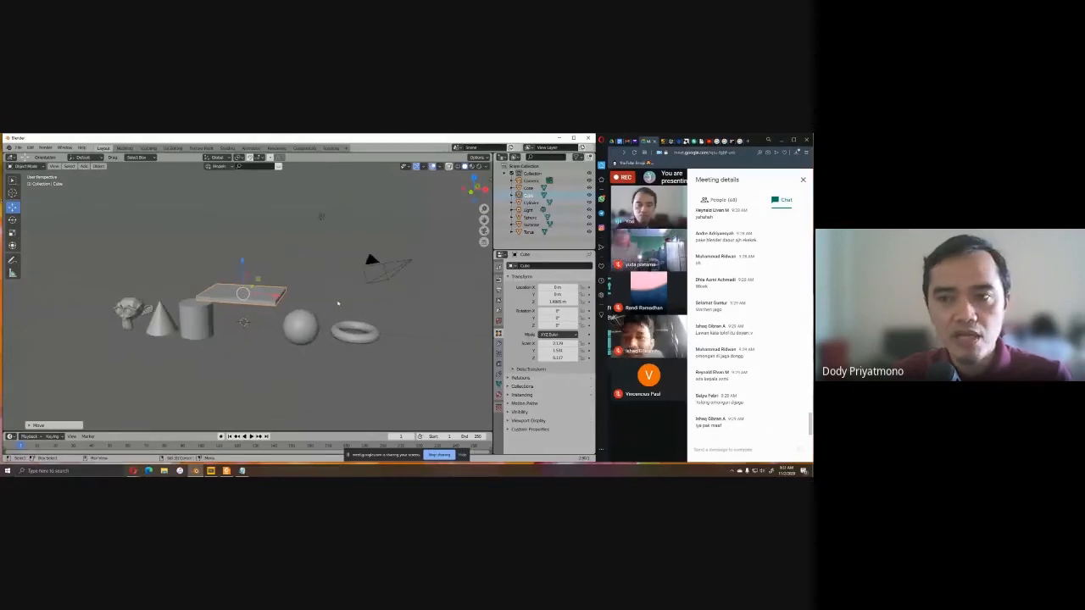
Highlight the line "Skala : S" in the Notepad shortcut notes and return to Blender.
left_click(241, 471)
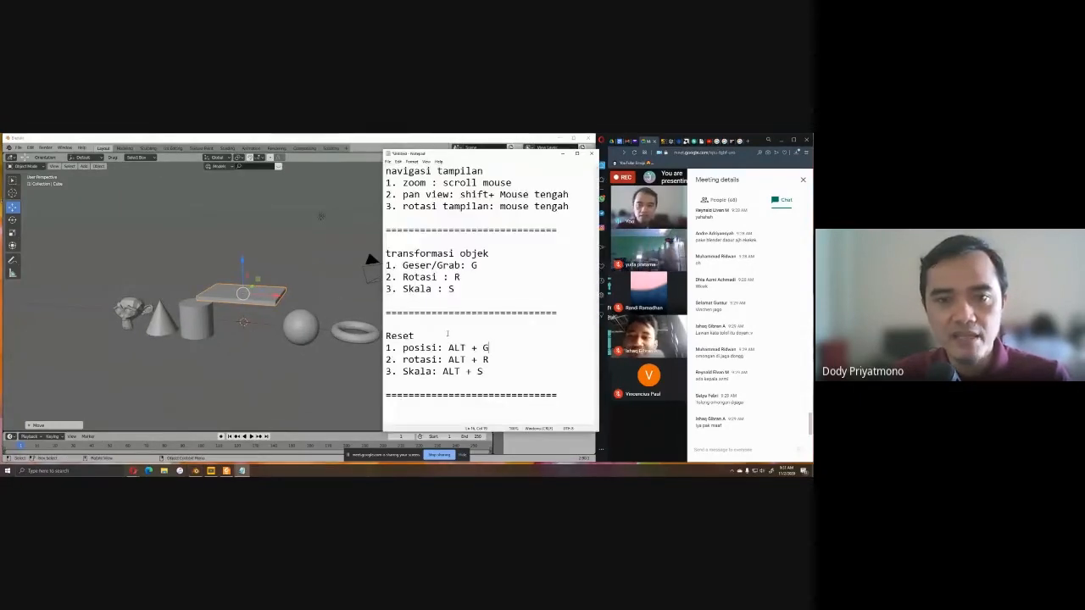
left_click_drag(455, 289, 402, 289)
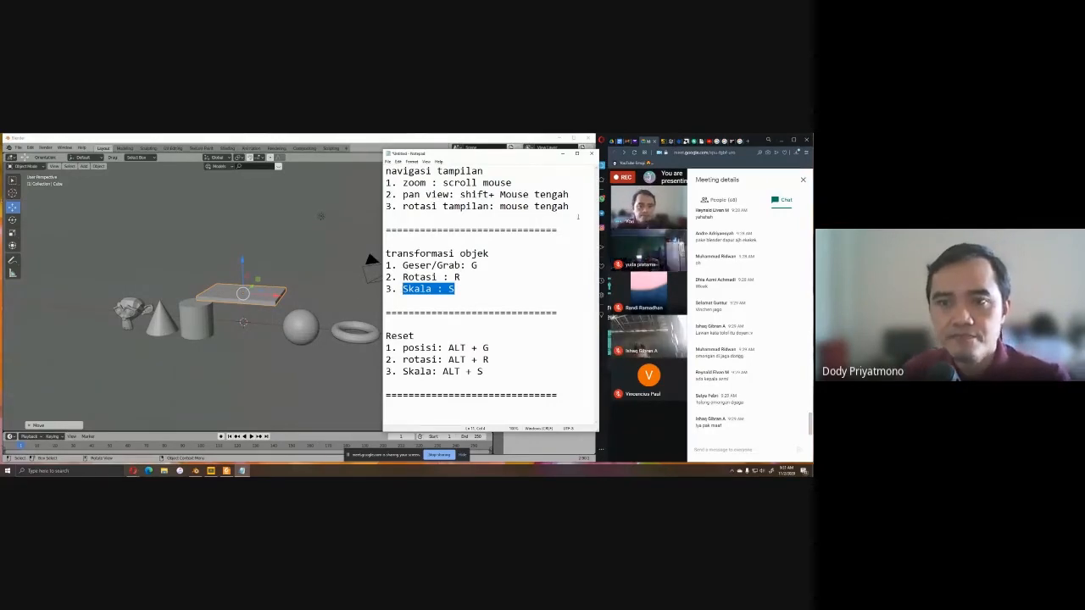
left_click(563, 153)
Enlarge the slab uniformly and raise it along the Z axis to about 3.8 m.
key("s")
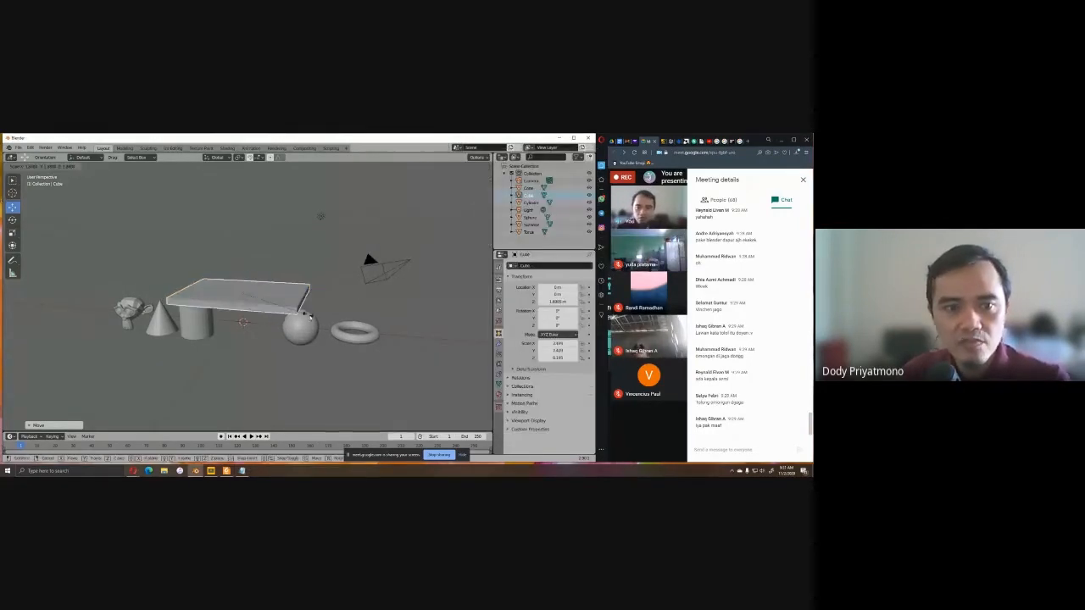
left_click(343, 324)
middle_click_drag(343, 324, 264, 341)
left_click_drag(211, 271, 208, 240)
middle_click_drag(228, 254, 341, 275)
Scale the slab along the Z axis only to make it thinner.
key("s")
key("z")
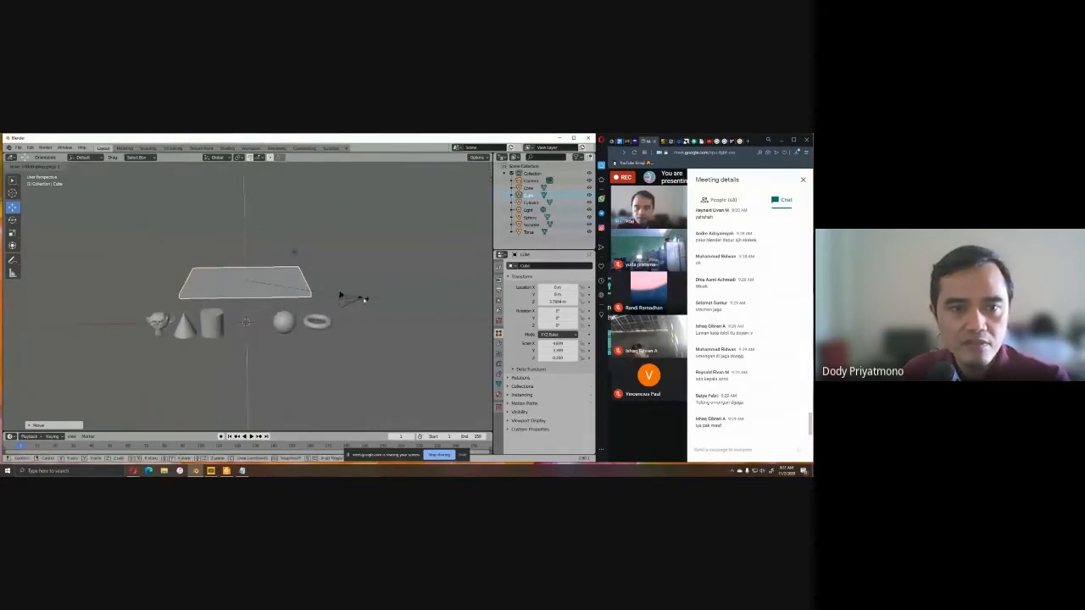
left_click(328, 297)
middle_click_drag(252, 315, 227, 312)
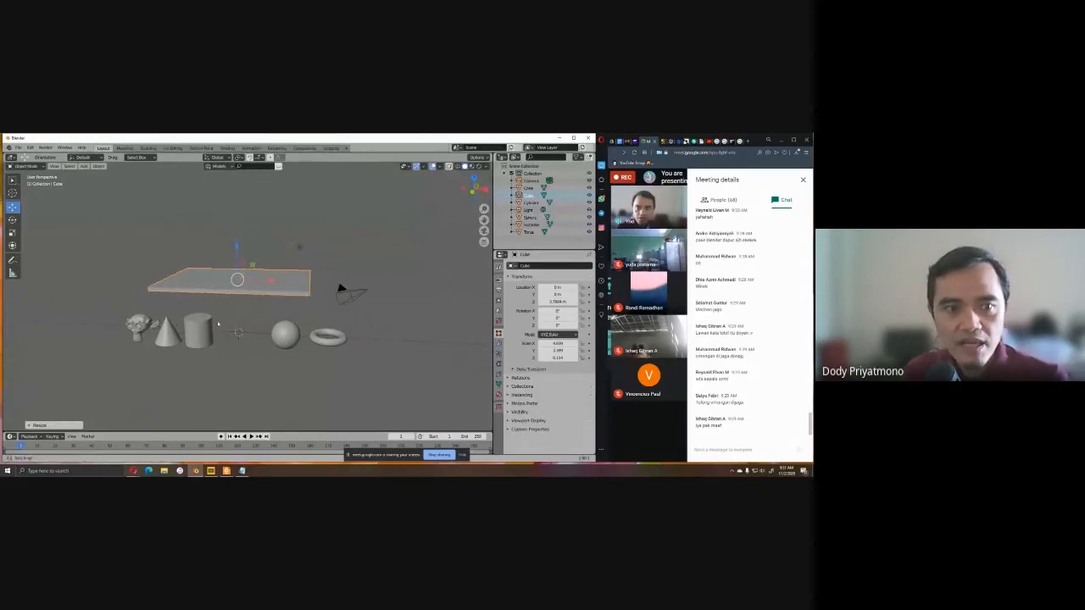
Raise the cone along Z and move it to about -2.3 m along X so it rests on the slab.
left_click(167, 330)
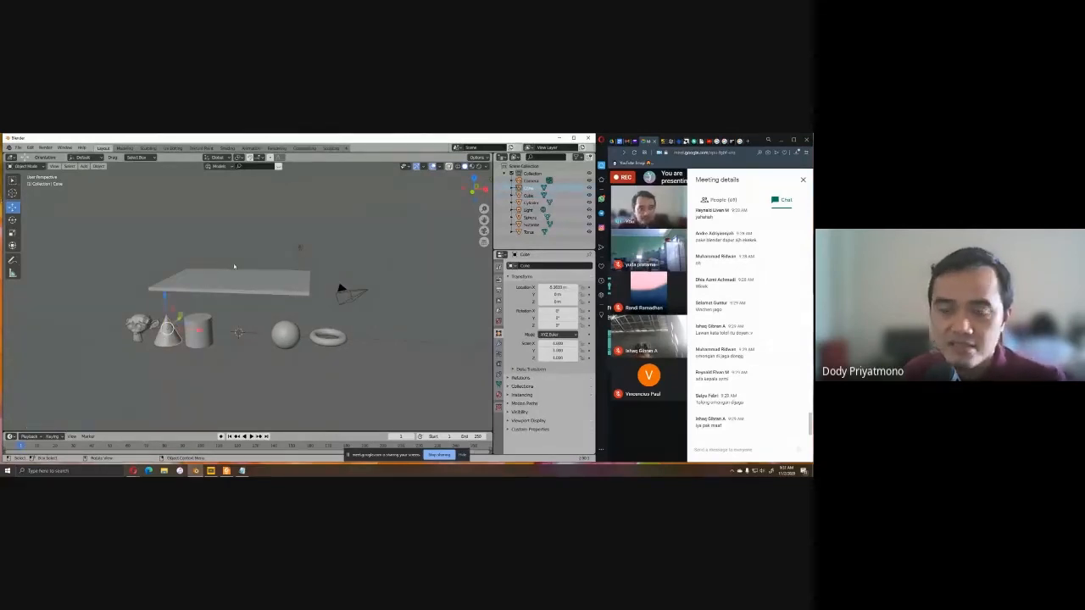
middle_click_drag(228, 263, 239, 262)
left_click_drag(167, 302, 166, 236)
left_click_drag(184, 267, 226, 268)
mouse_move(244, 315)
middle_mouse_down()
mouse_move(315, 347)
mouse_move(229, 313)
middle_mouse_up()
scroll(177, 292, "up", 3)
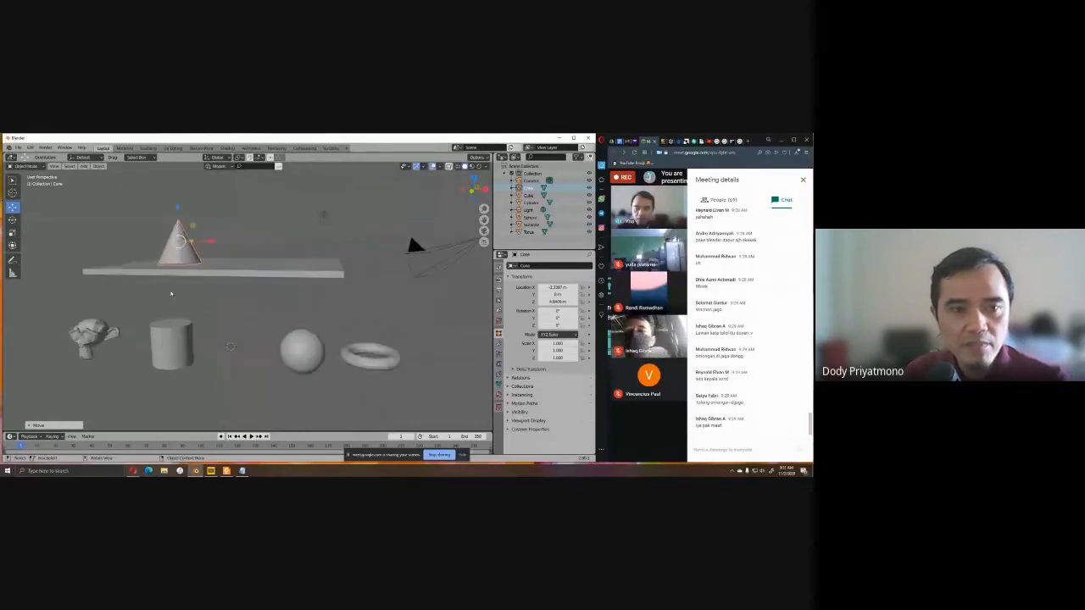
middle_click_drag(176, 290, 221, 322, "shift")
key("g")
key("z")
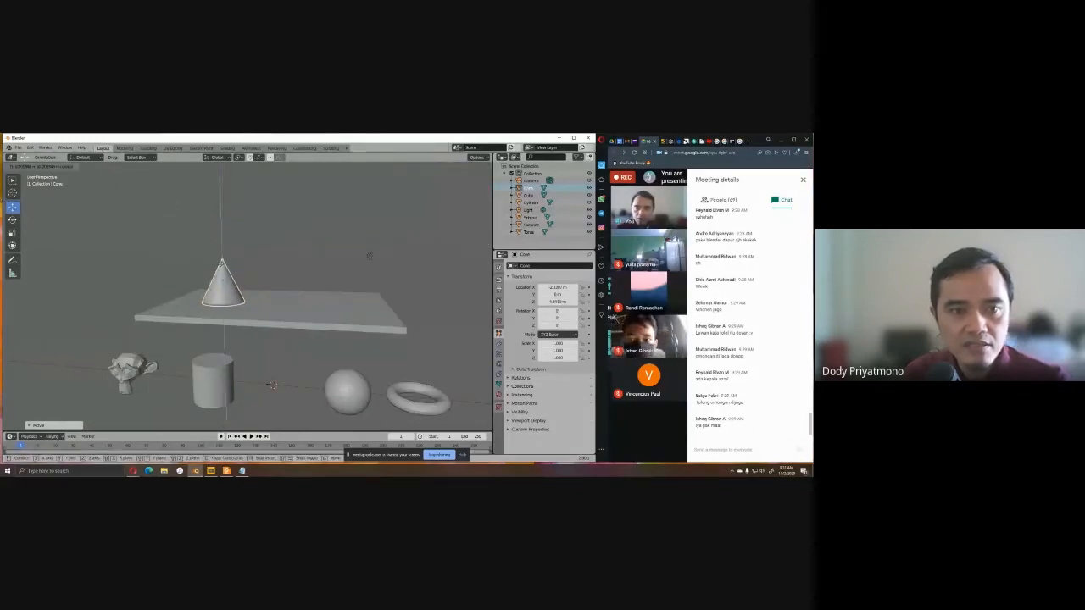
left_click_drag(221, 263, 221, 261)
Raise the cylinder along Z onto the slab and move it along X past the cone to about 3.5 m.
left_click(212, 380)
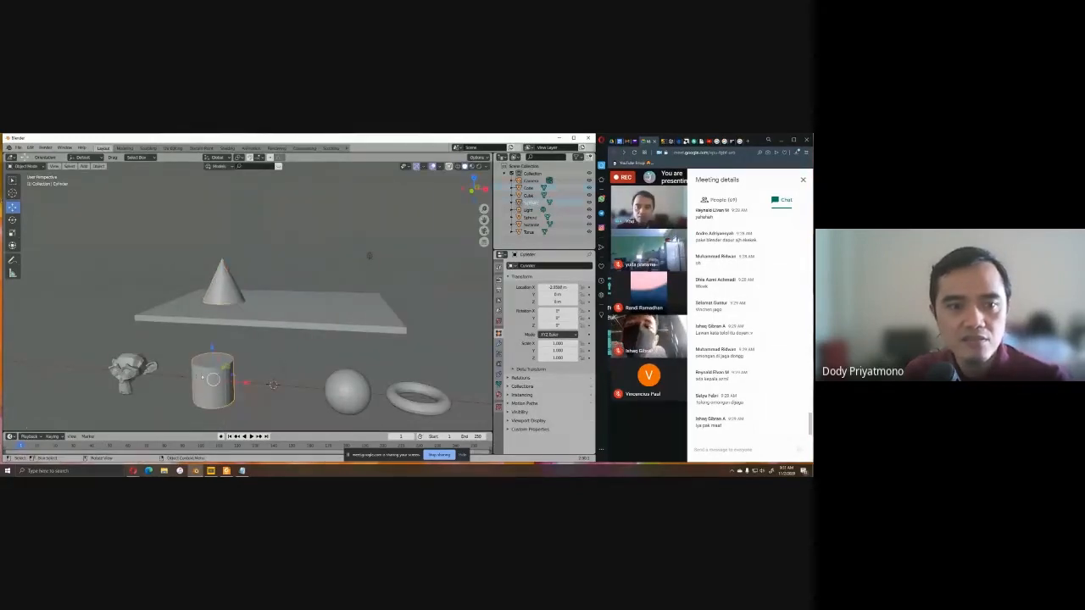
key("g")
key("z")
left_click(249, 285)
left_click_drag(245, 281, 394, 283)
middle_click_drag(363, 274, 352, 308)
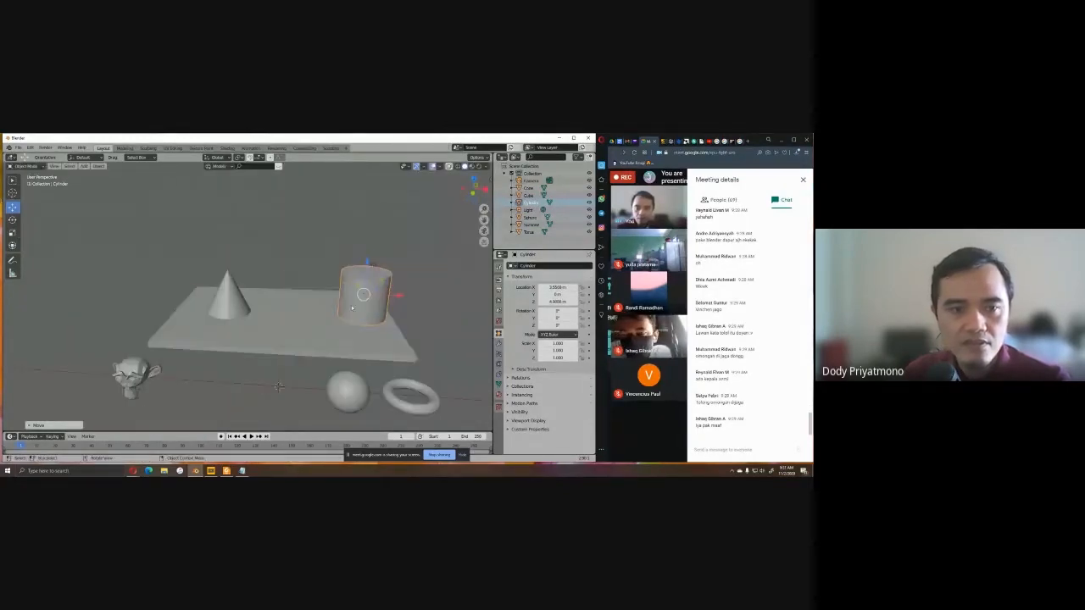
Raise the monkey head along Z and move it along X onto the slab, between the cone and the cylinder.
left_click(135, 382)
left_click_drag(129, 346, 119, 273)
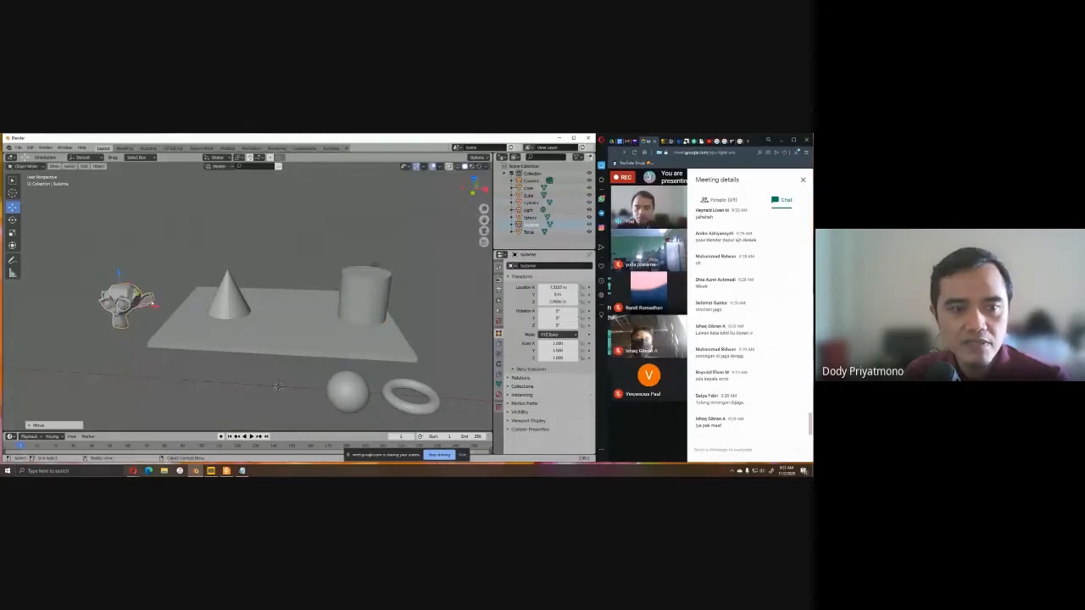
left_click_drag(154, 306, 358, 332)
middle_click_drag(368, 342, 258, 318)
scroll(368, 344, "up", 3)
Tilt the monkey head and shift it toward the slab's front edge, in front of the cylinder.
left_click(12, 219)
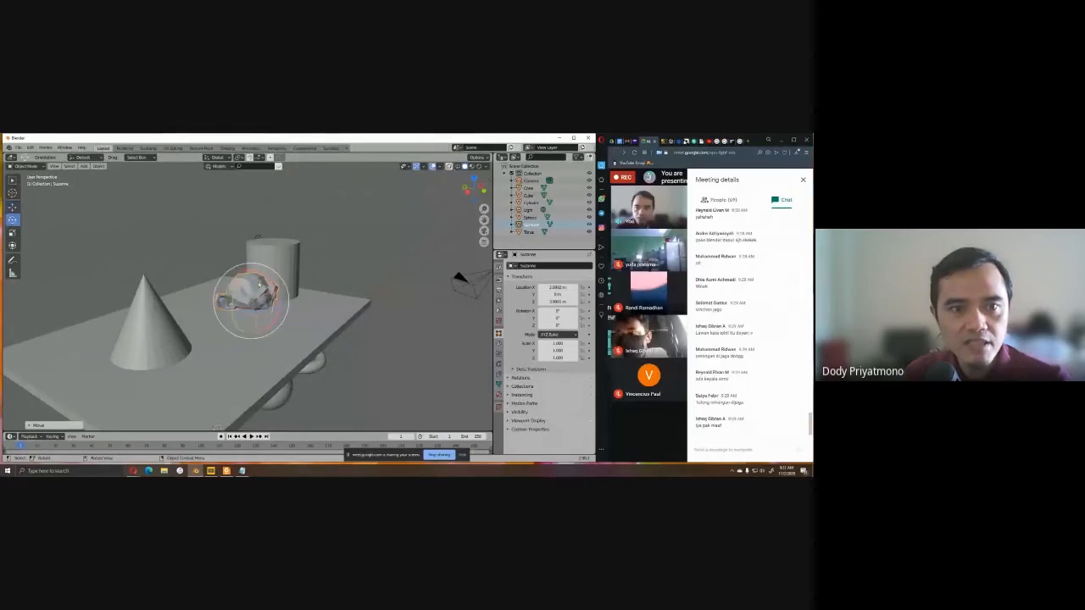
mouse_move(275, 289)
left_mouse_down()
mouse_move(251, 262)
mouse_move(241, 296)
mouse_move(275, 307)
left_mouse_up()
left_click(12, 208)
middle_click_drag(276, 308, 239, 322)
left_click_drag(299, 327, 337, 332)
Move the torus up onto the slab, lower it to rest on the surface and shift it along Y behind the cone.
middle_click_drag(332, 347, 324, 369)
left_click(325, 368)
left_click_drag(333, 320, 234, 289)
middle_click_drag(234, 290, 265, 303)
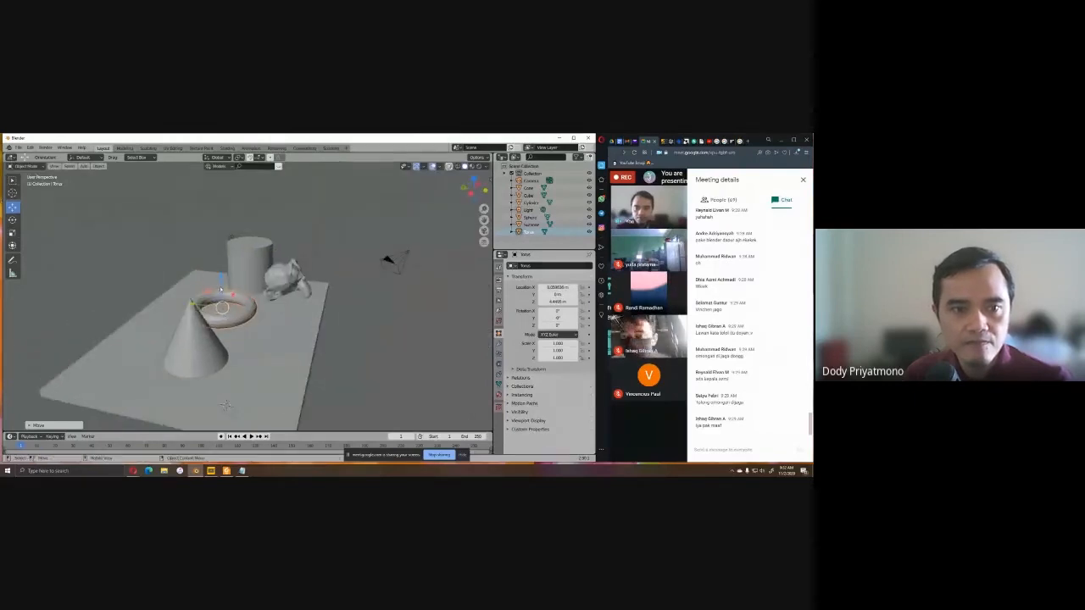
mouse_move(222, 282)
left_mouse_down()
mouse_move(225, 298)
mouse_move(225, 289)
left_mouse_up()
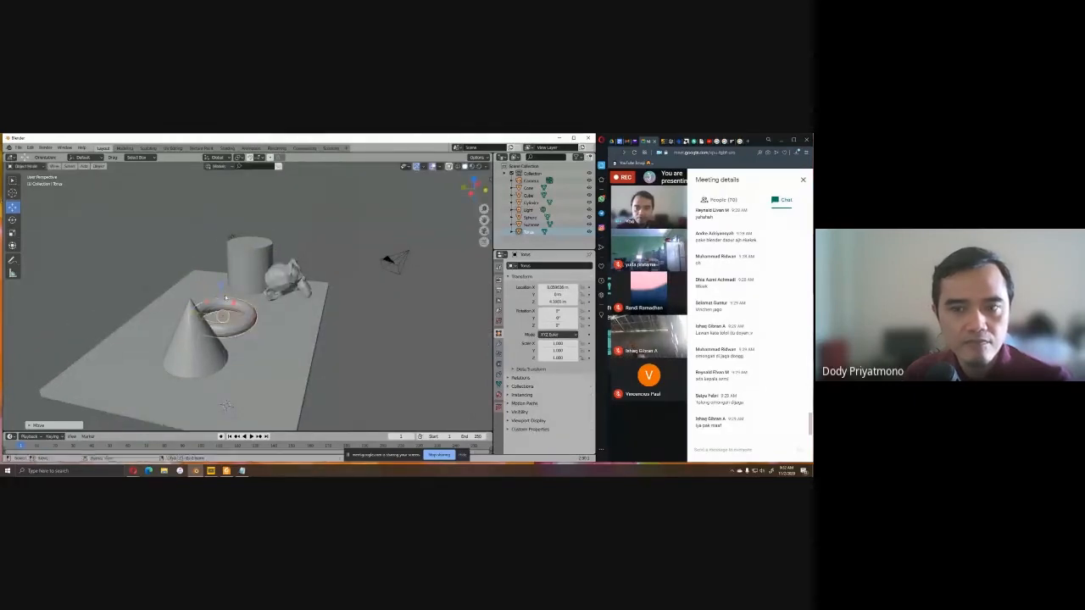
middle_click_drag(231, 297, 224, 310)
left_click_drag(194, 308, 156, 302)
Raise the sphere onto the slab and move it to the front, beside the cone at about -0.3 m along X.
middle_click_drag(354, 334, 304, 303)
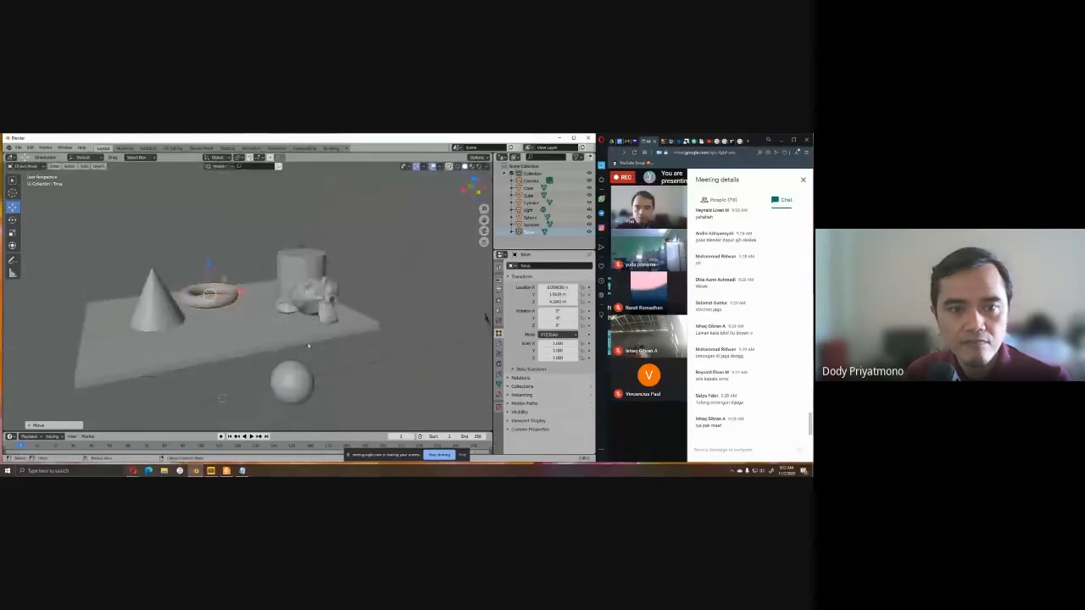
scroll(297, 326, "down", 2)
left_click(280, 358)
left_click_drag(280, 341, 266, 291)
middle_click_drag(266, 291, 300, 308)
left_click_drag(207, 289, 271, 270)
scroll(239, 296, "up", 2)
middle_click_drag(295, 319, 259, 295)
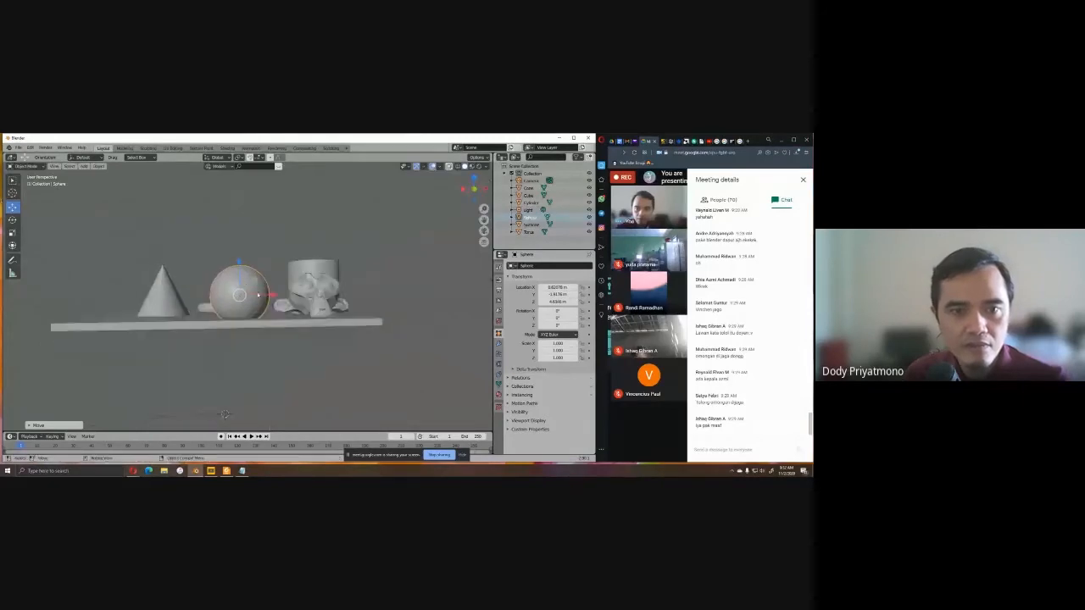
left_click_drag(269, 295, 212, 273)
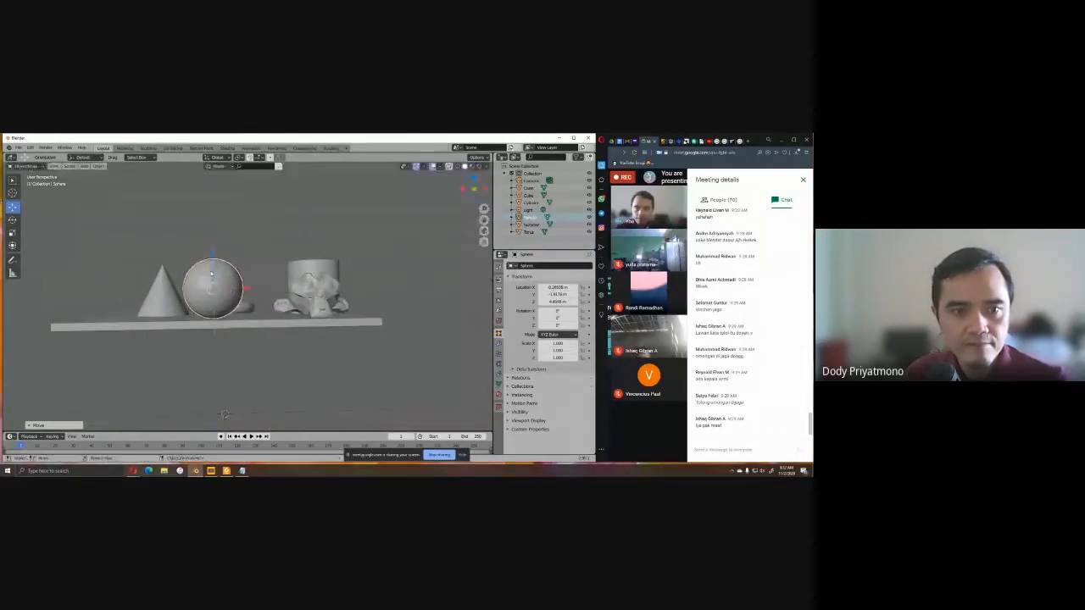
Deselect the sphere and examine the arrangement of shapes on the slab.
middle_click_drag(212, 273, 312, 338)
left_click(325, 323)
scroll(261, 312, "up", 2)
scroll(292, 324, "down", 2)
scroll(271, 320, "up", 2)
scroll(271, 320, "down", 2)
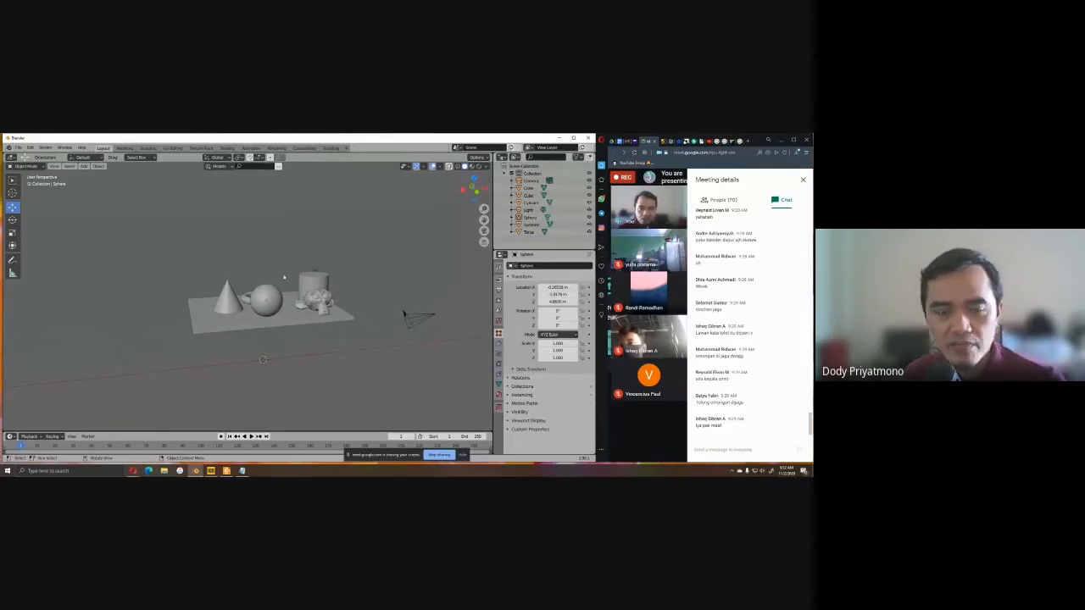
Add a new cube mesh at the world origin, below the slab.
left_click(84, 166)
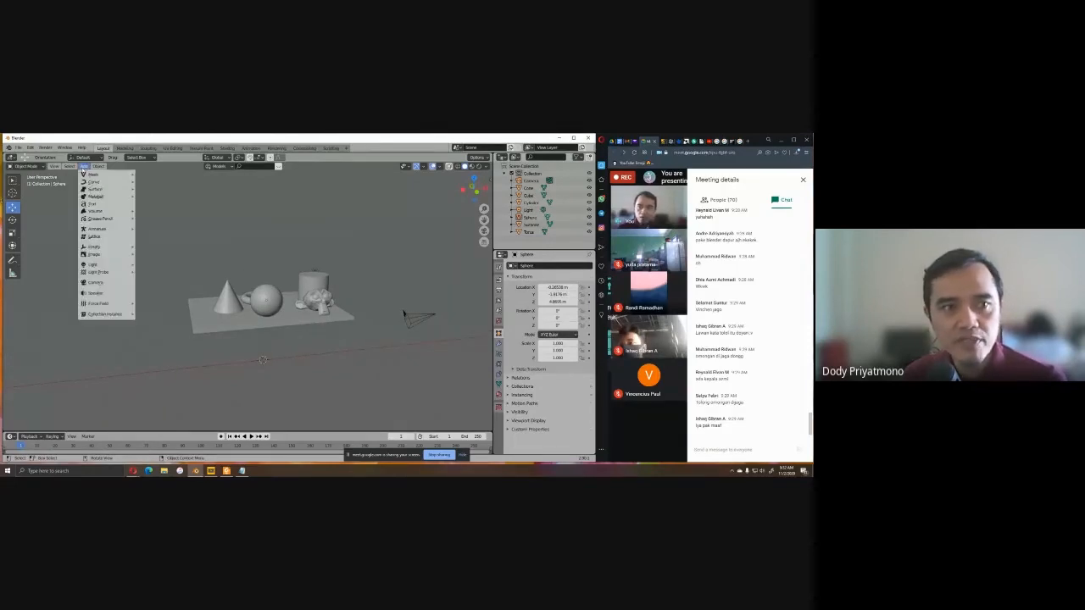
mouse_move(84, 175)
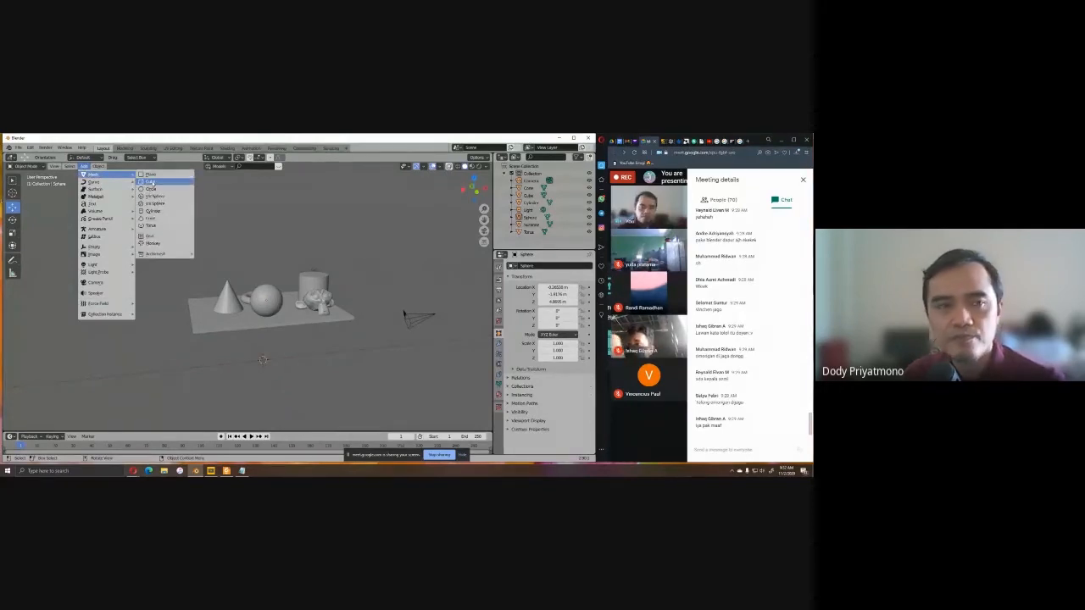
left_click(150, 181)
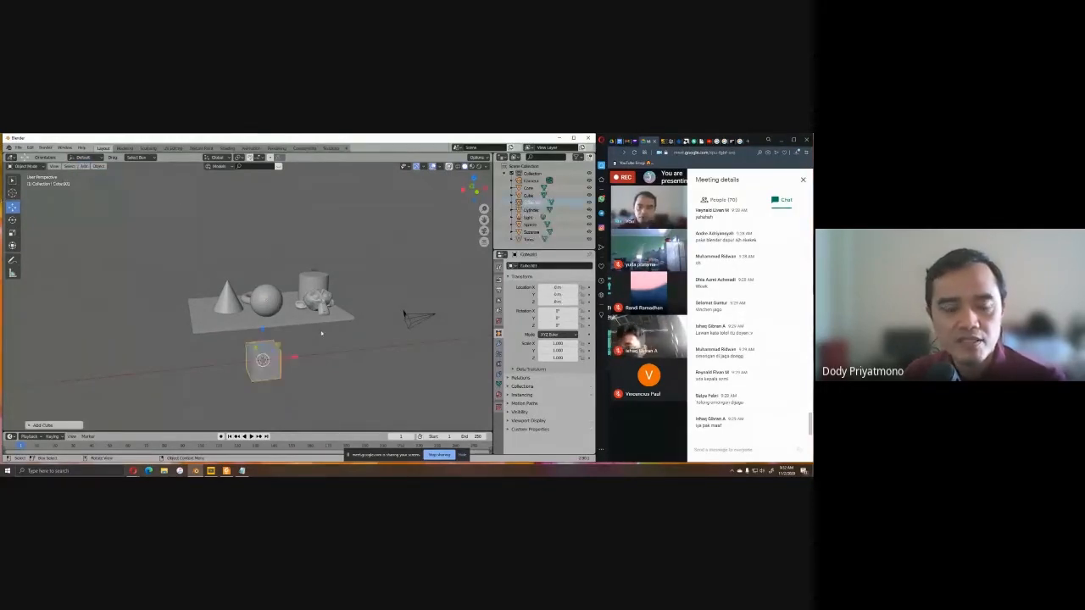
middle_click_drag(297, 356, 250, 290)
mouse_move(286, 342)
middle_mouse_down()
mouse_move(281, 327)
mouse_move(288, 344)
middle_mouse_up()
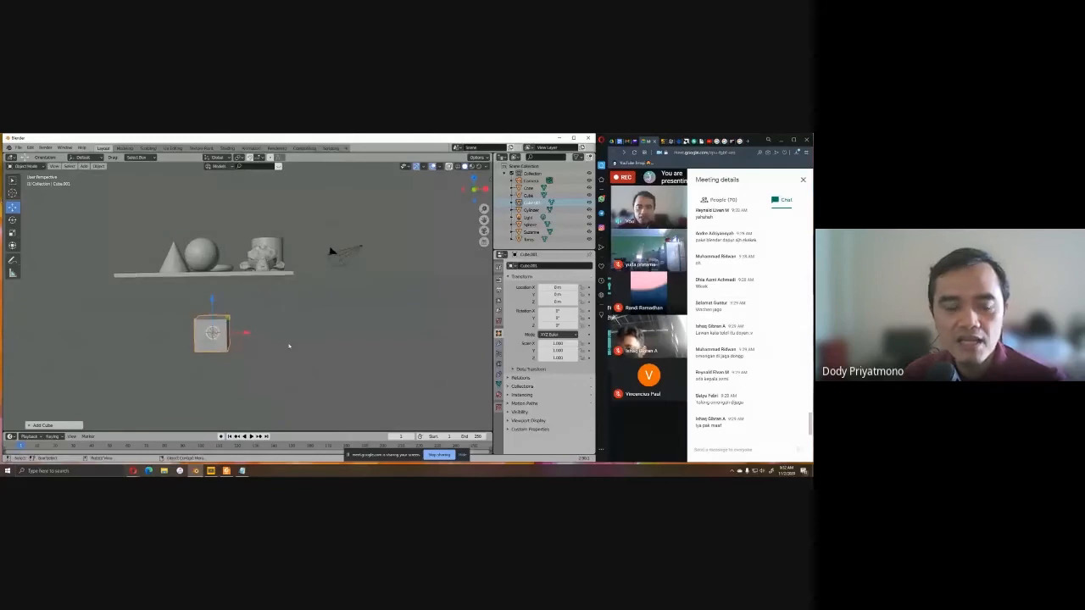
Review the "Skala : S" scaling shortcut in the Notepad notes and return to Blender.
left_click(244, 472)
left_click(456, 290)
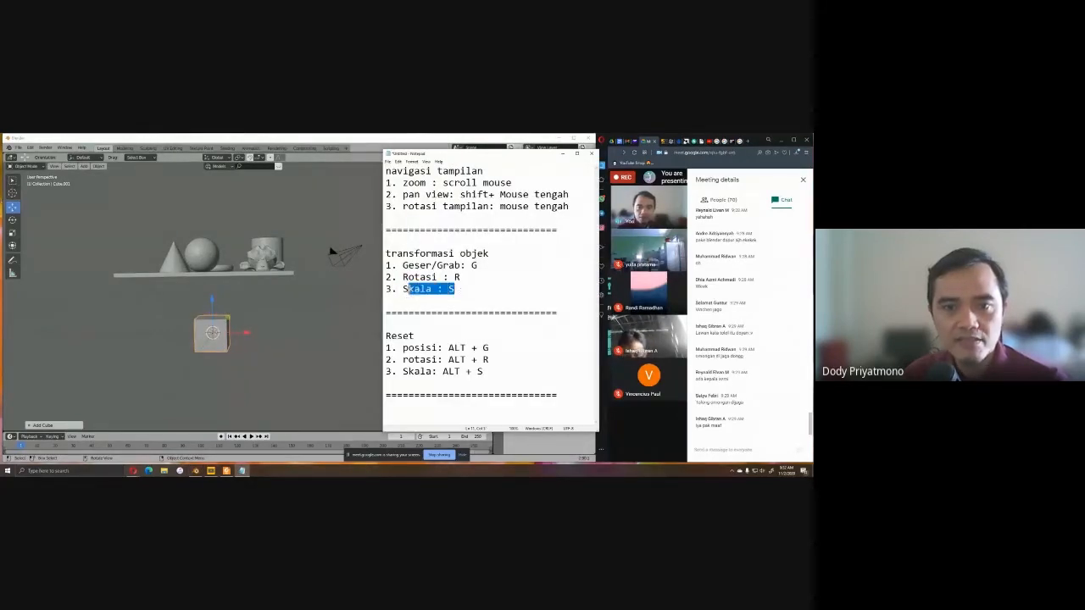
left_click(562, 154)
Scale the new cube down uniformly to about 0.2.
middle_click_drag(331, 246, 358, 342)
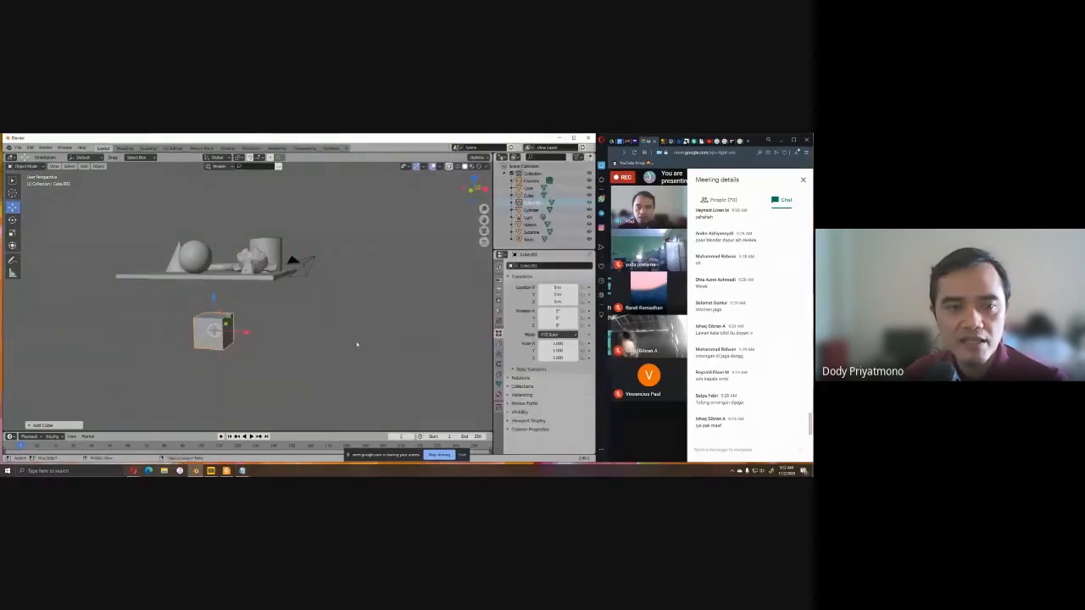
key("s")
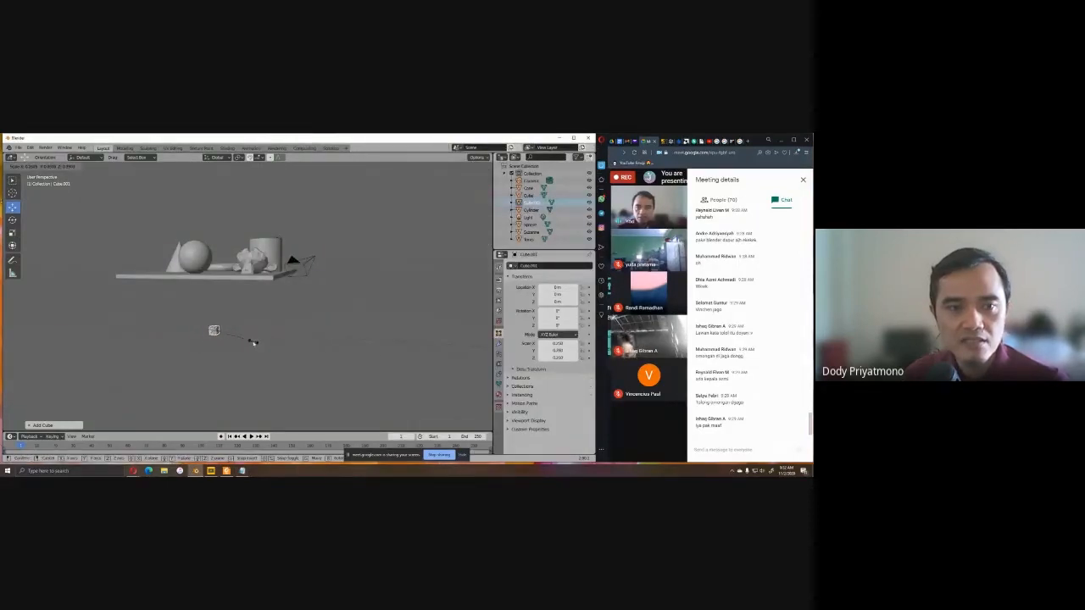
left_click(246, 340)
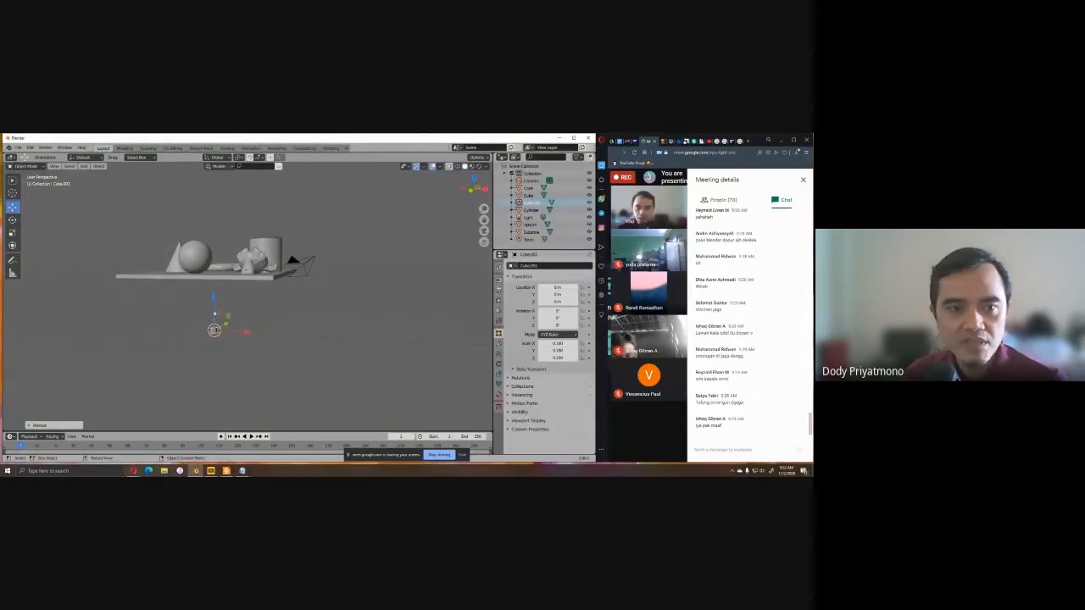
Raise the small cube to about 0.84 m and stretch it along Z into a tall, thin table leg.
left_click_drag(215, 313, 214, 299)
middle_click_drag(222, 305, 284, 336)
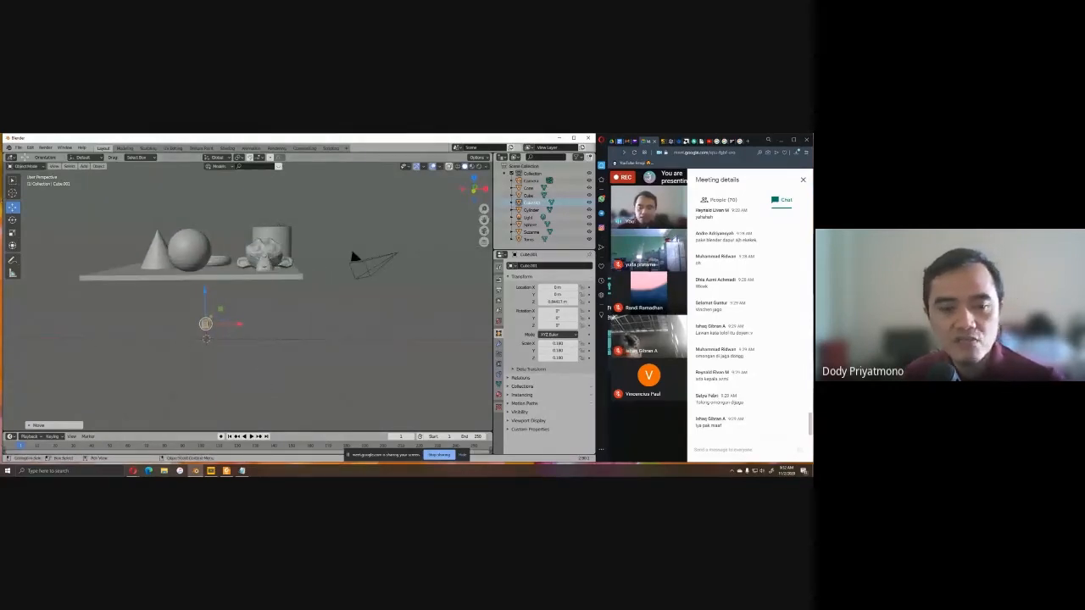
left_click(13, 233)
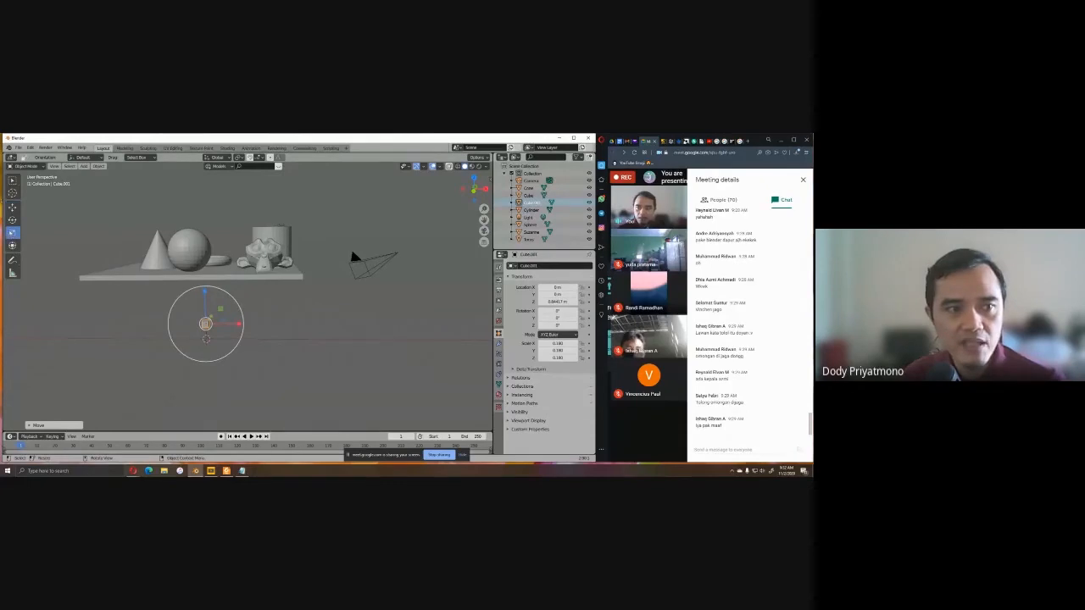
middle_click_drag(246, 290, 212, 292)
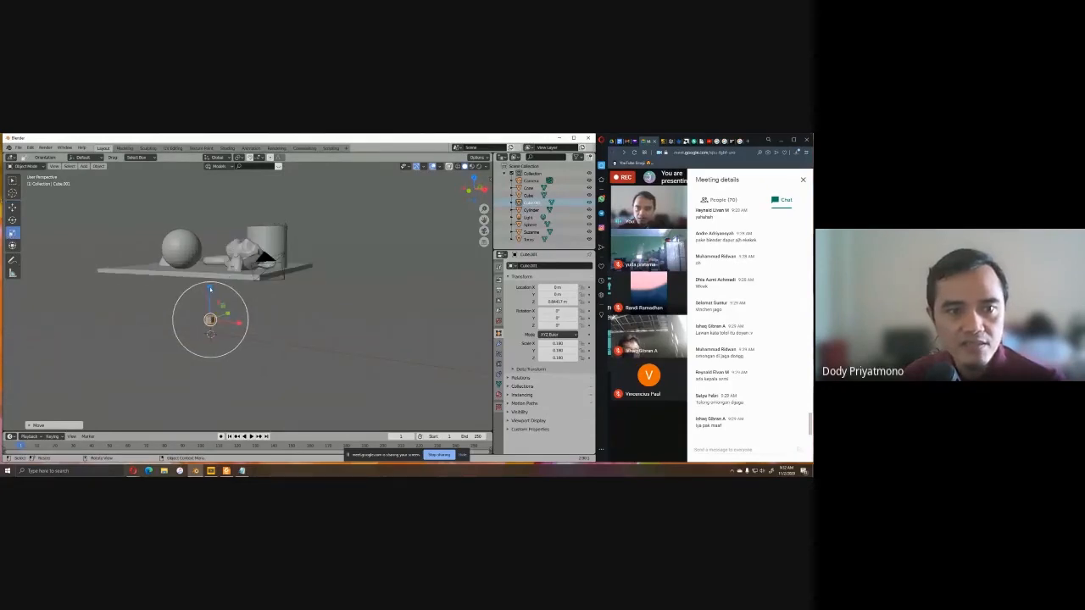
left_click_drag(211, 290, 211, 284)
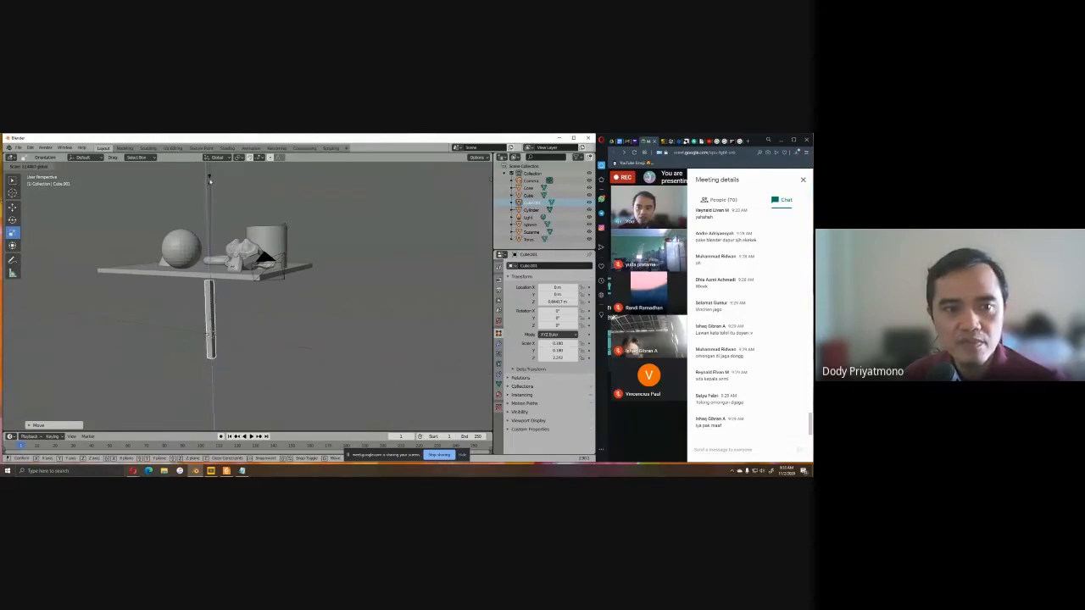
left_click_drag(210, 181, 210, 182)
middle_click_drag(206, 318, 267, 311)
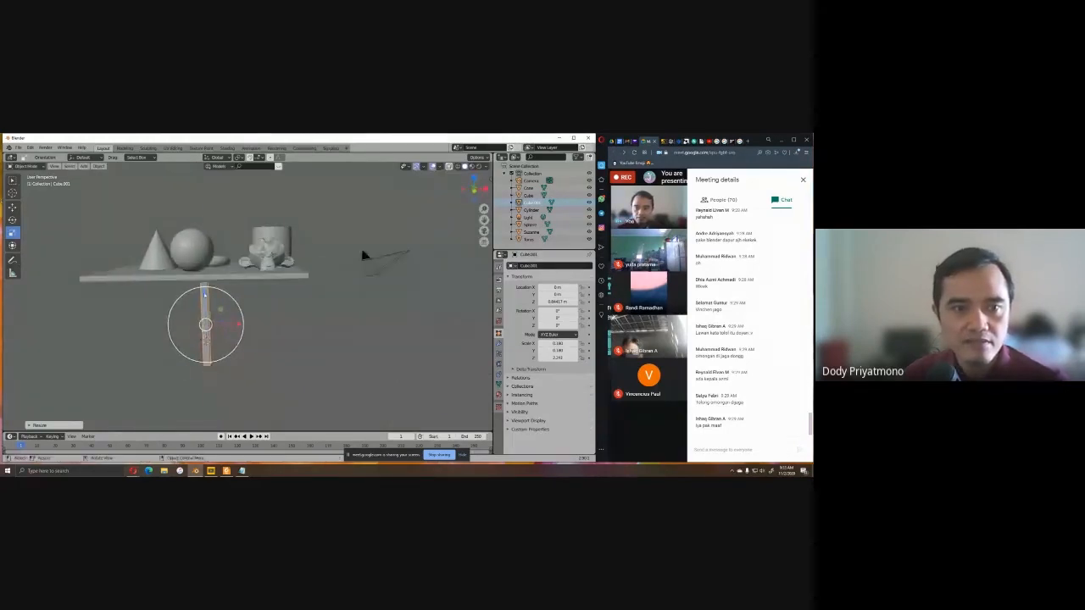
left_click_drag(204, 292, 205, 290)
Move the leg along X and Y from the slab's centre toward the corner beside the cone.
left_click(12, 180)
middle_click_drag(362, 253, 68, 245)
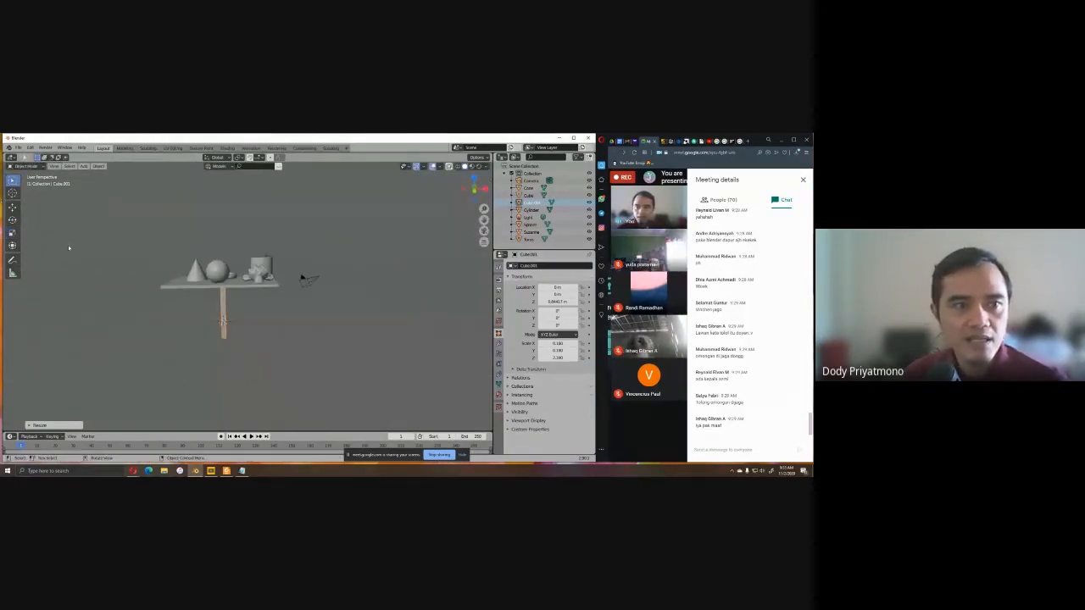
left_click(12, 206)
middle_click_drag(330, 320, 357, 320)
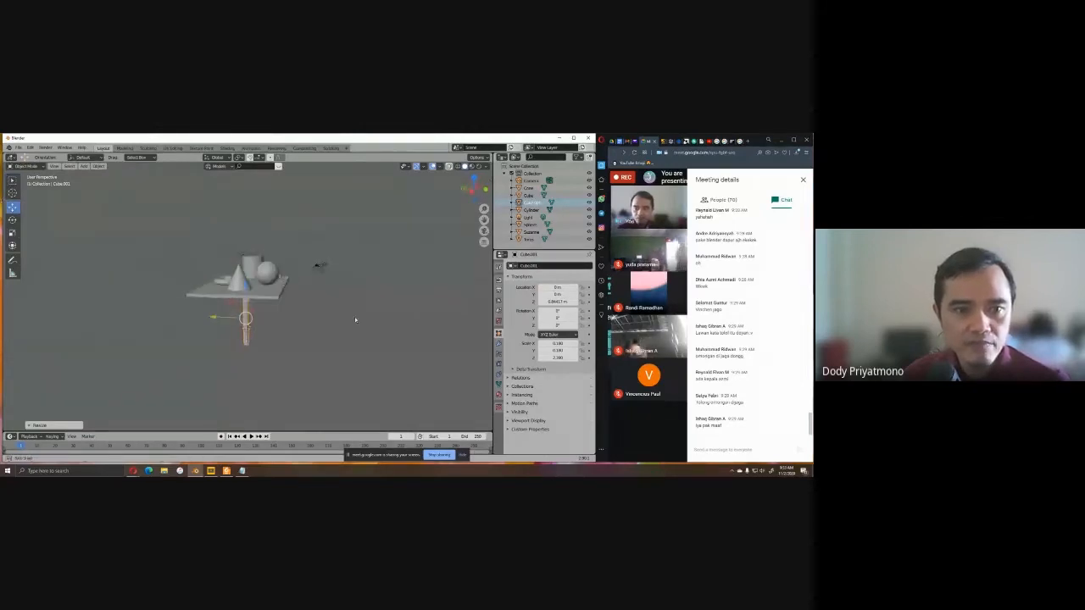
left_click_drag(219, 316, 177, 317)
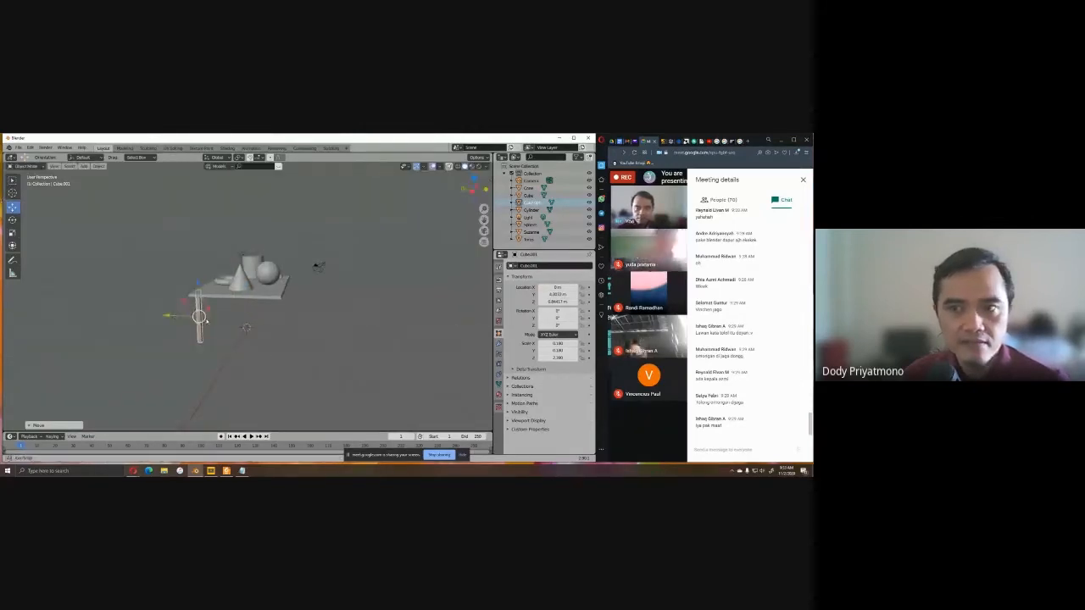
middle_click_drag(179, 317, 354, 335)
left_click_drag(328, 322, 306, 316)
middle_click_drag(306, 316, 256, 303)
left_click_drag(247, 320, 330, 317)
middle_click_drag(330, 317, 343, 329)
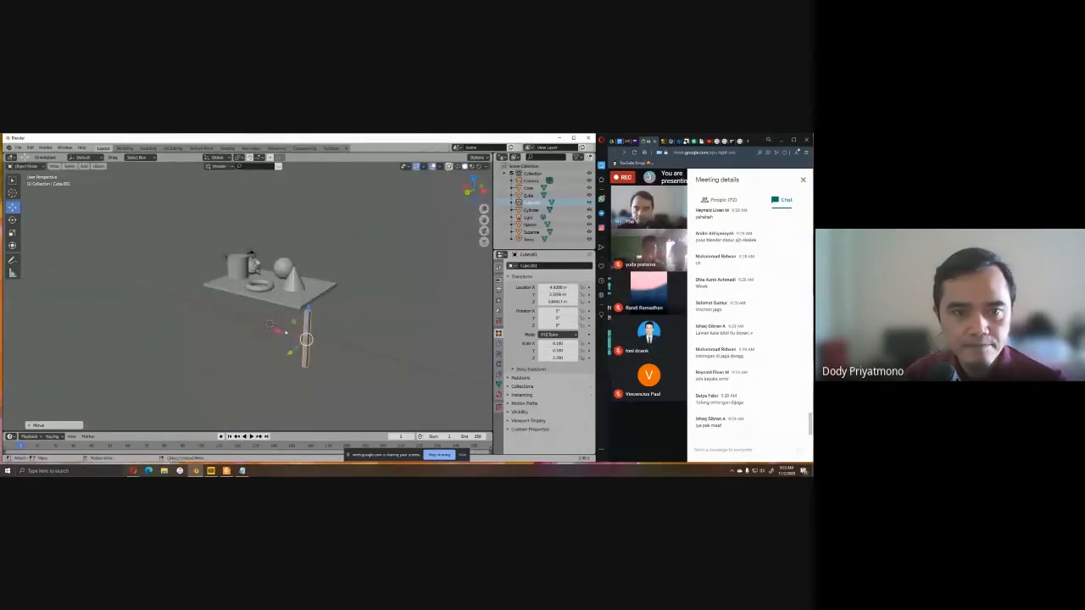
Fit the leg under the slab's corner beside the cone, at about X -4.2 m and Z 1.3 m.
left_click_drag(282, 331, 266, 320)
middle_click_drag(286, 334, 233, 311)
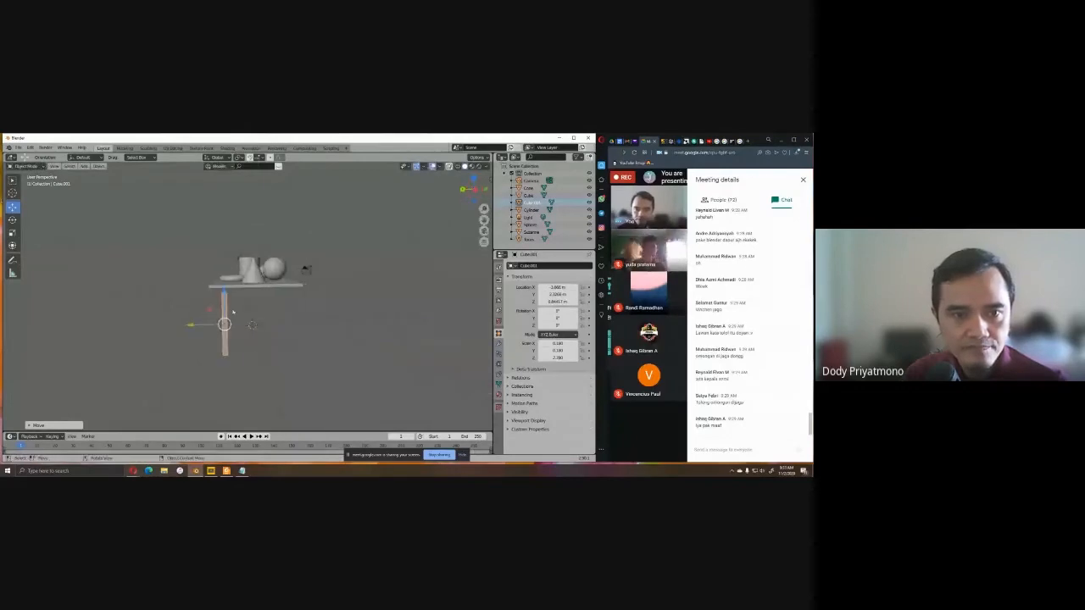
left_click_drag(223, 301, 222, 295)
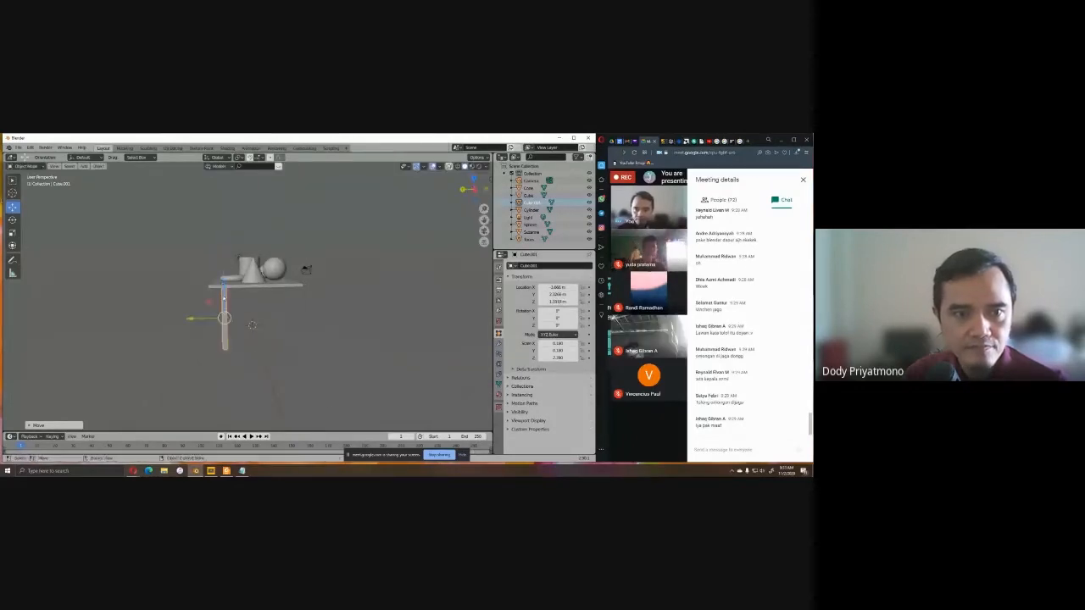
middle_click_drag(224, 299, 243, 319)
left_click_drag(229, 333, 223, 335)
middle_click_drag(226, 333, 283, 309)
left_click_drag(287, 309, 298, 309)
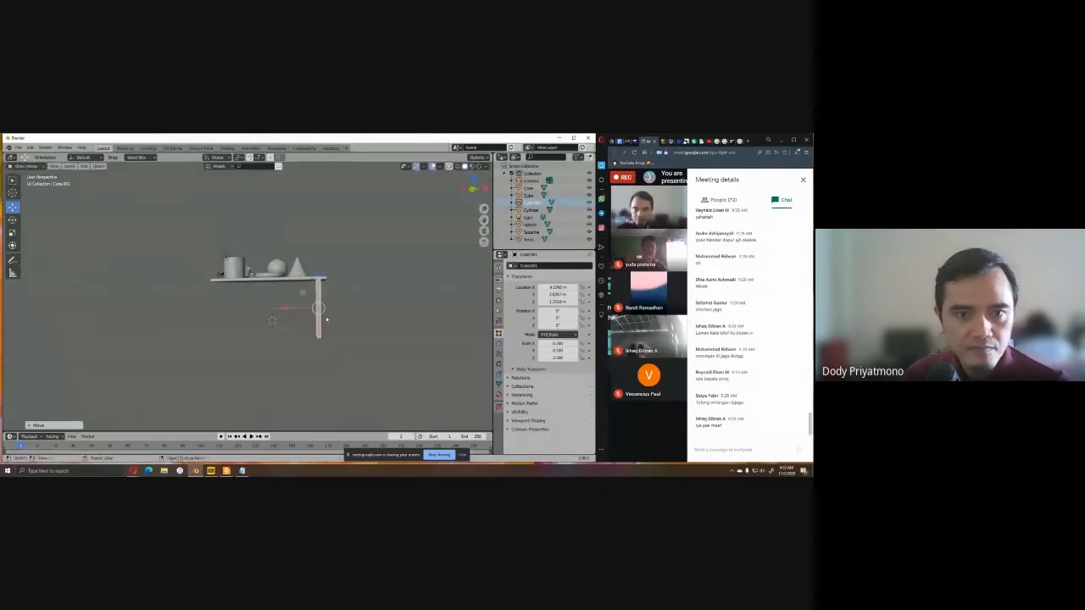
middle_click_drag(298, 309, 261, 348)
left_click(262, 347)
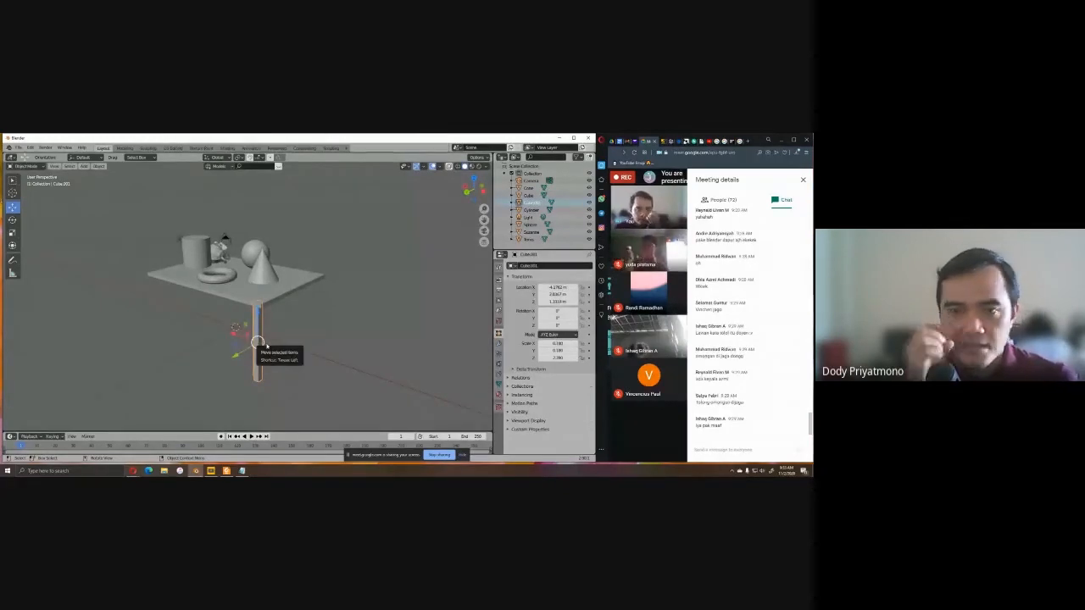
middle_click_drag(320, 336, 306, 343)
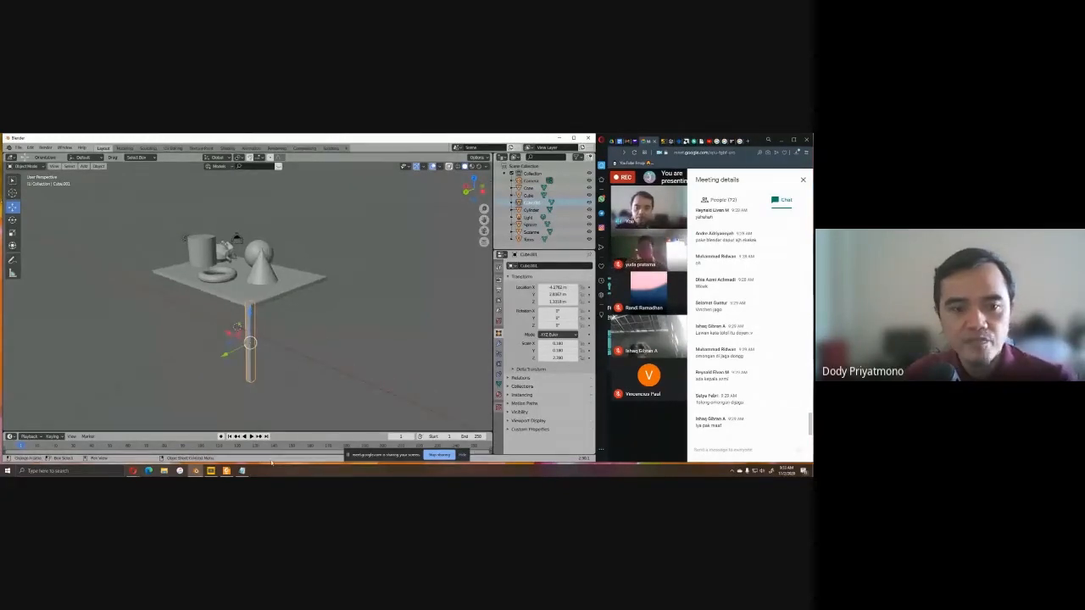
Switch to the Notepad notes and add the line "delete objek : Delete / X" below the last separator.
left_click(242, 470)
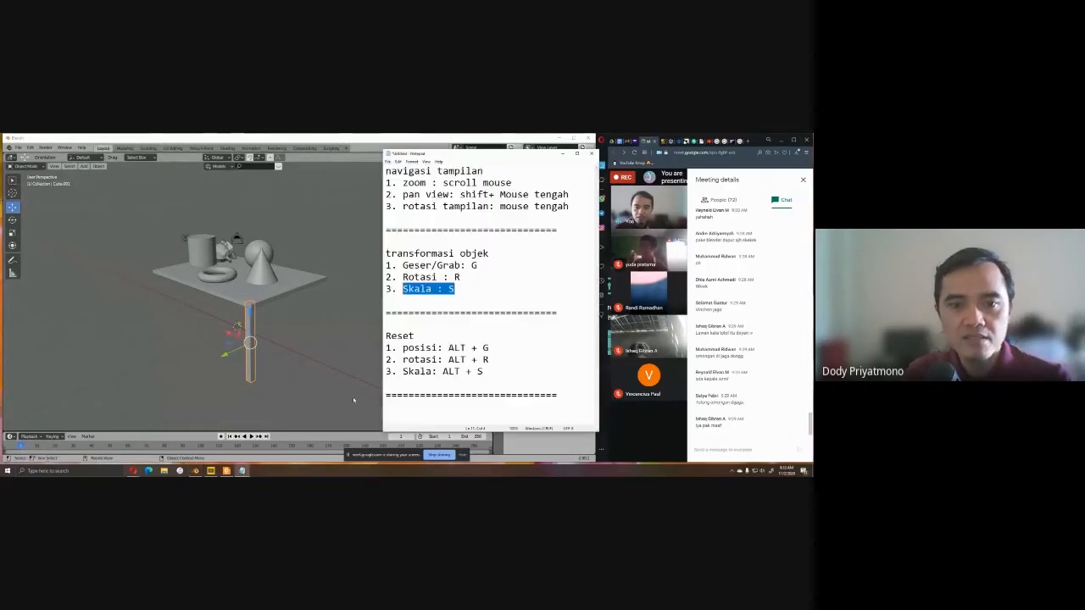
left_click(566, 394)
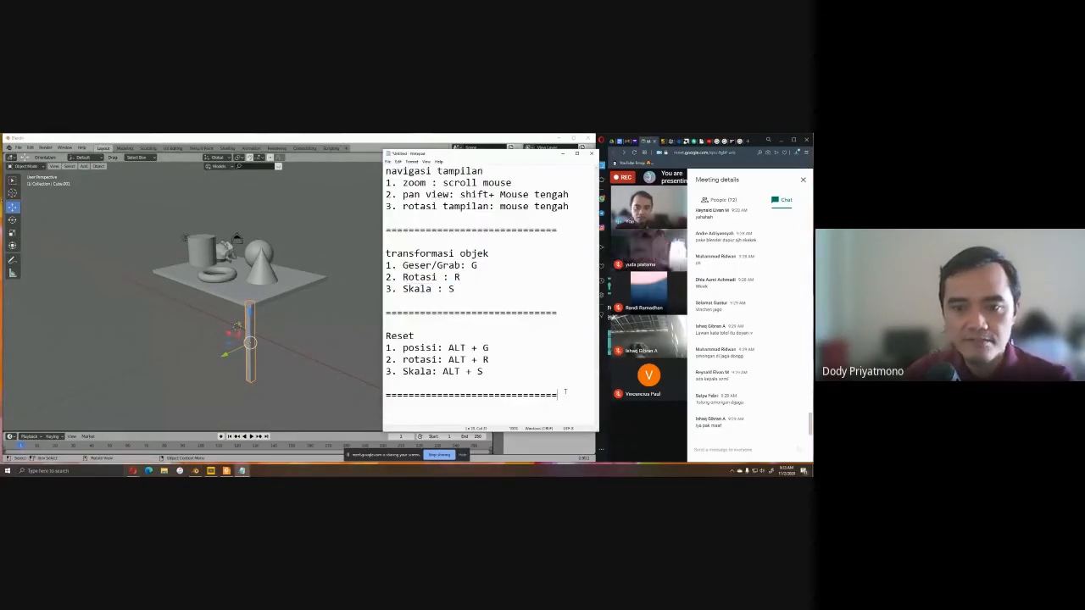
key("Return")
key("Return")
key("BackSpace")
type("de")
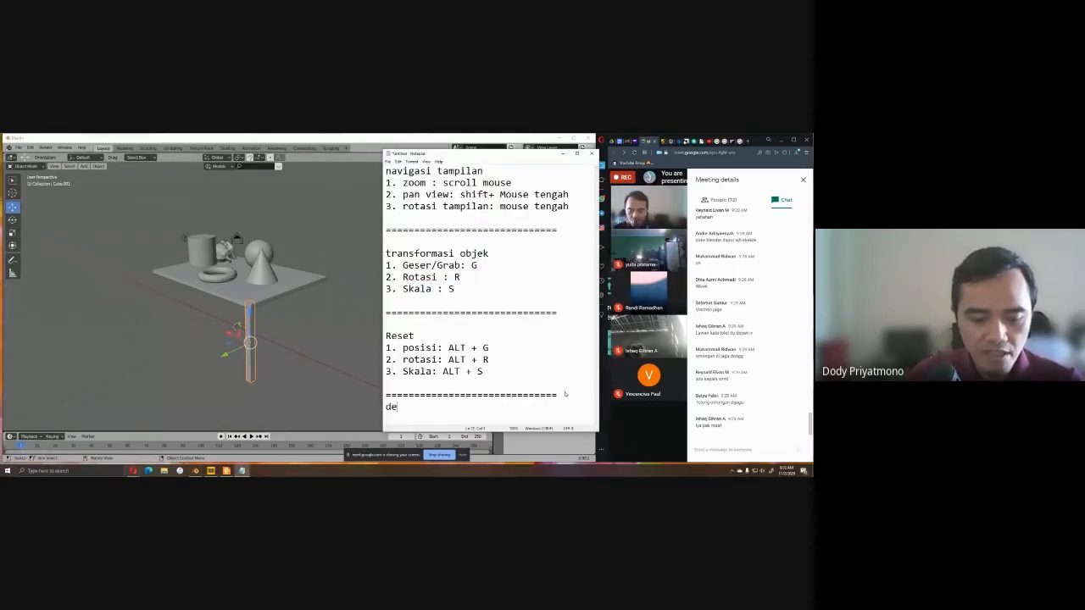
type("lete objek")
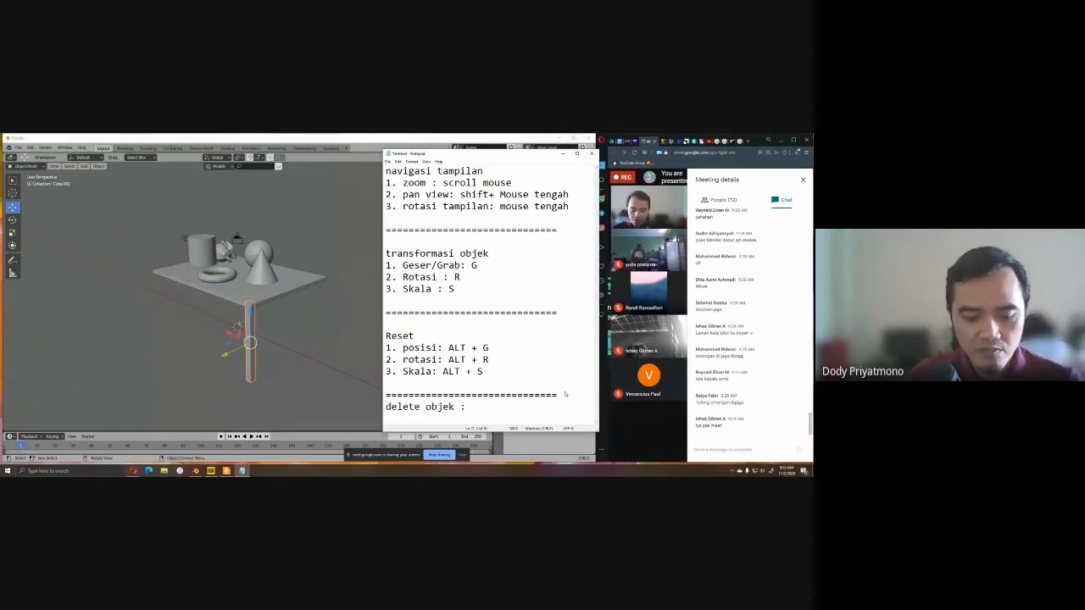
type(" : Delete /  X")
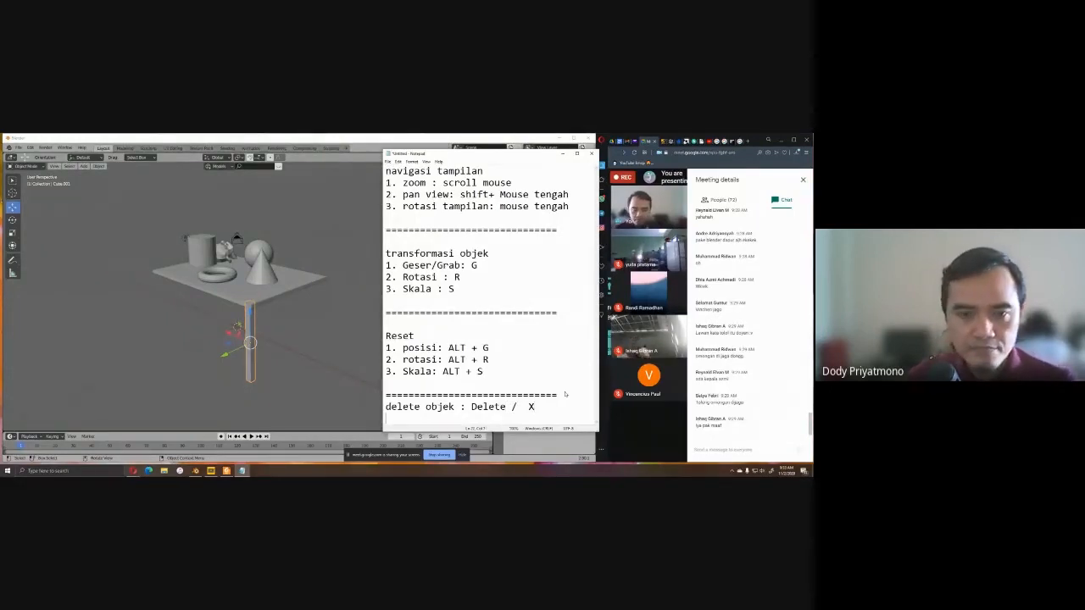
Add the line "Duplikat objek: Shift + D" to the notes and capitalize the first letter of both new lines.
type("duplikat objek")
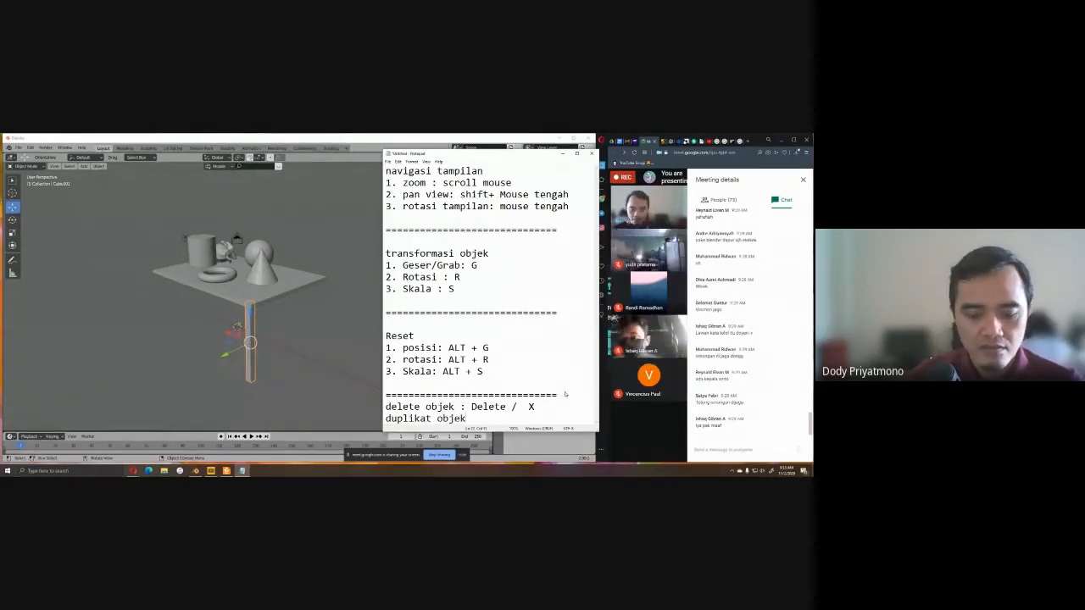
type(": Shift")
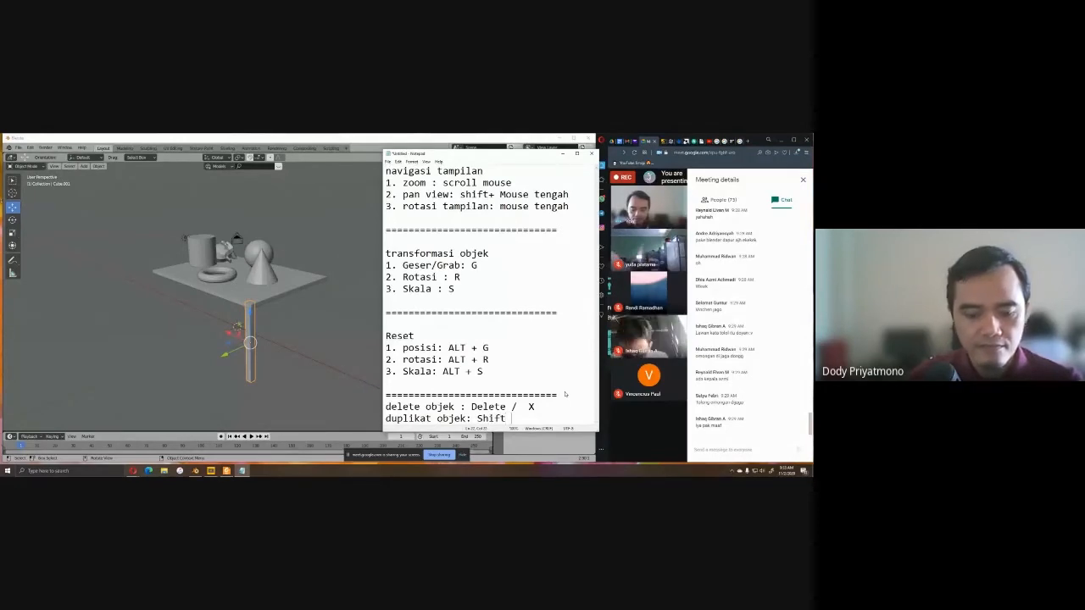
type(" + D")
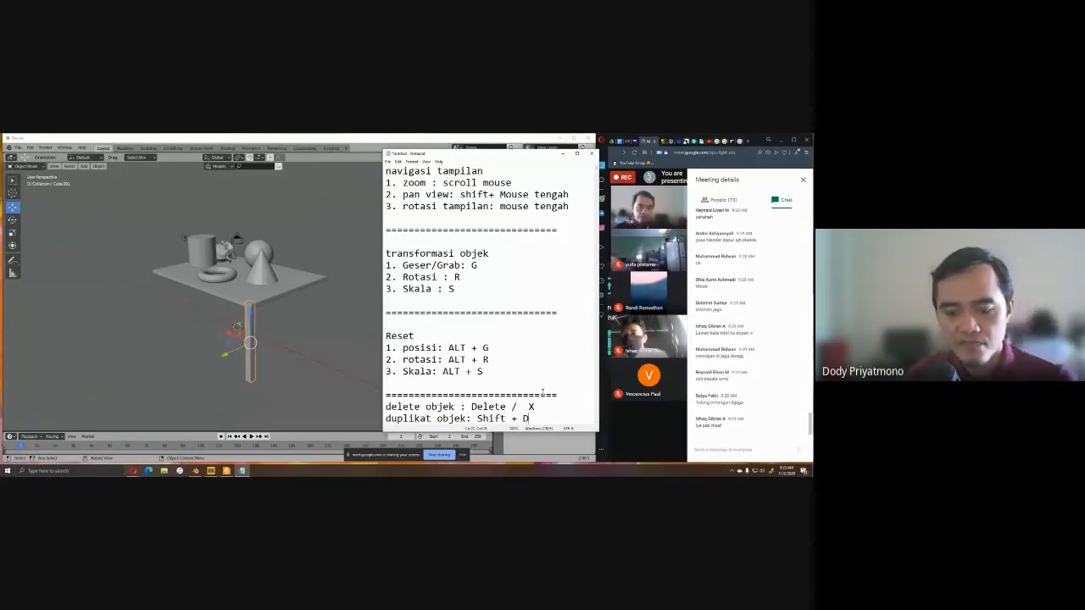
key("Return")
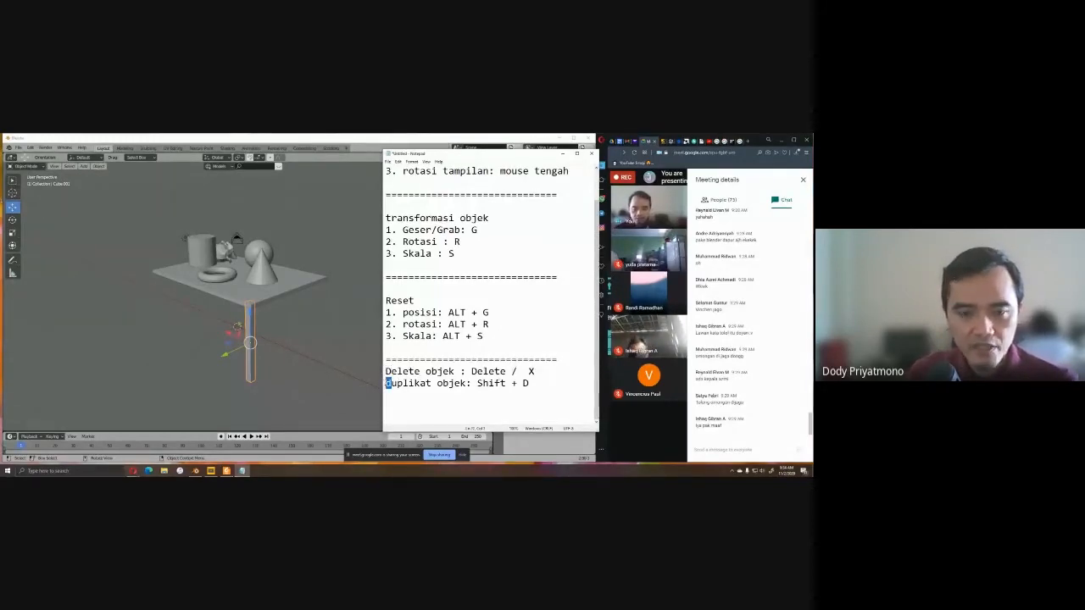
type("D")
Highlight the new delete and duplicate notes, append ", sumbu" to the duplicate line, and return to Blender.
left_click_drag(507, 371, 471, 371)
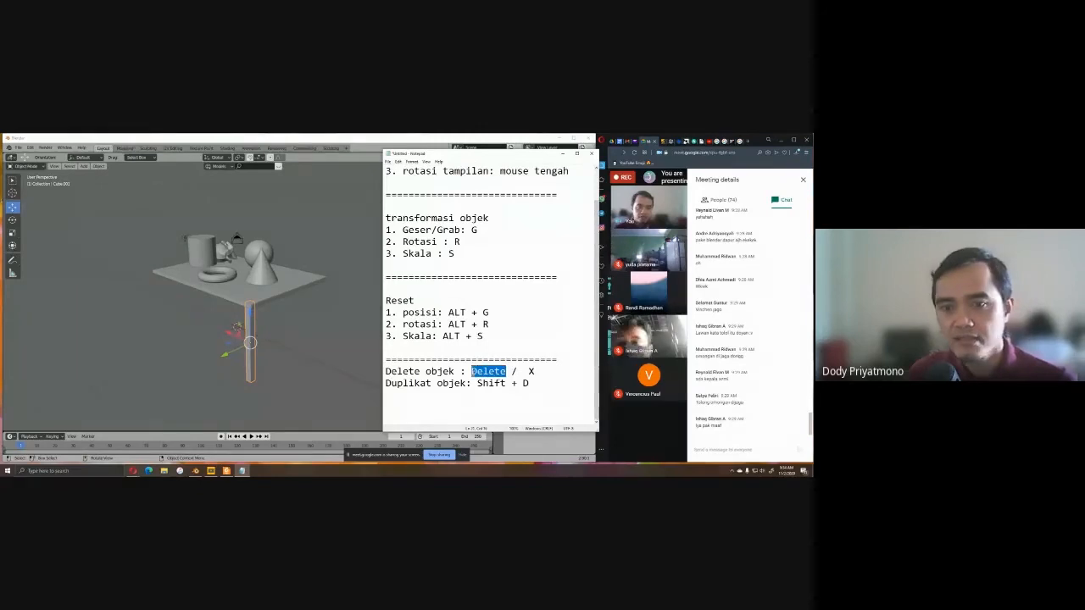
double_click(531, 371)
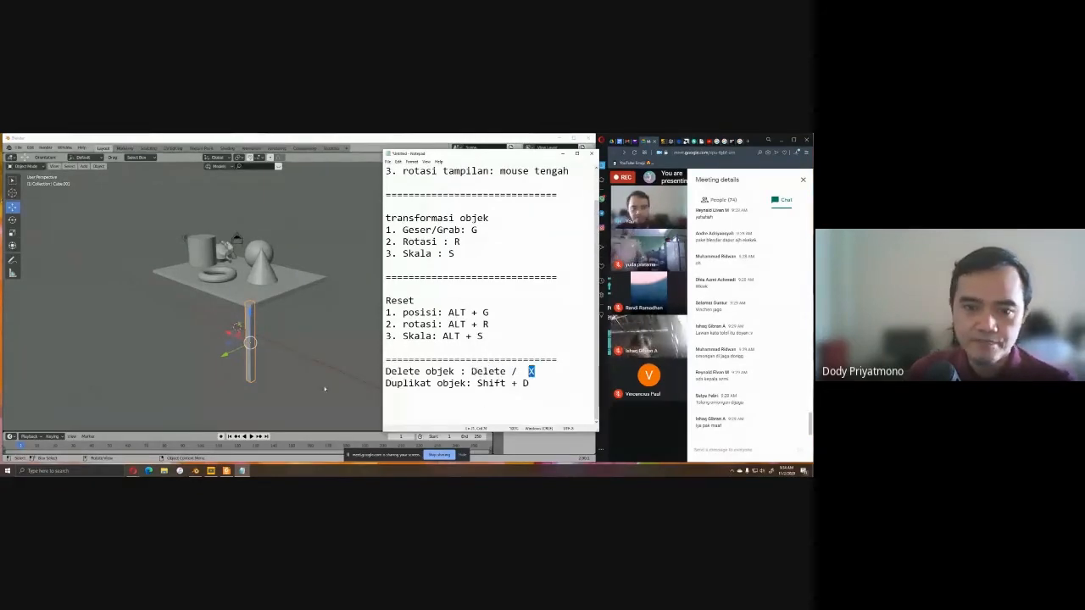
left_click(387, 383)
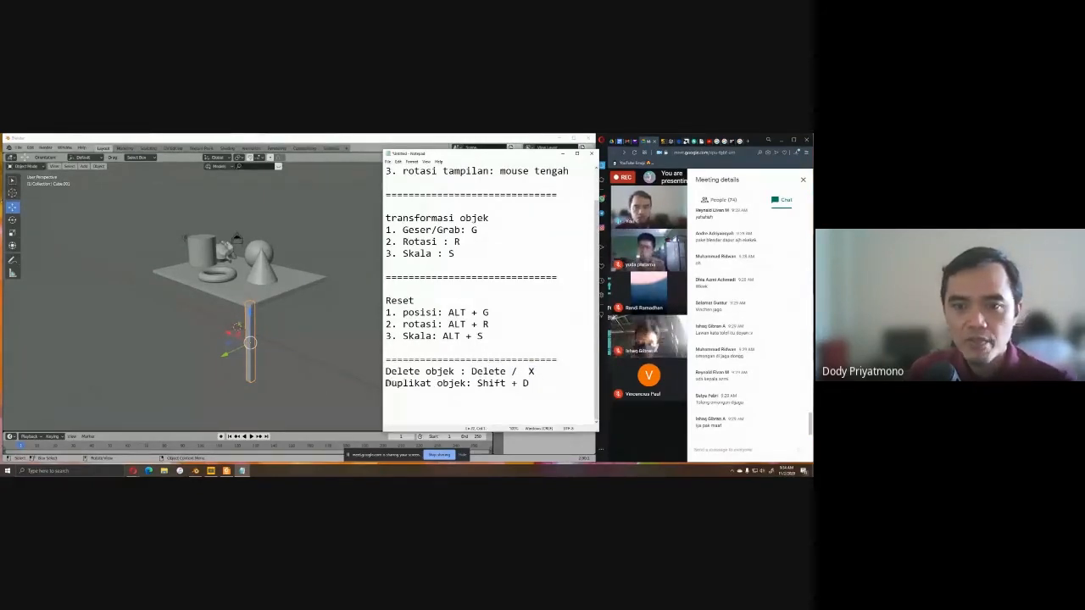
left_click_drag(388, 383, 530, 384)
left_click(547, 394)
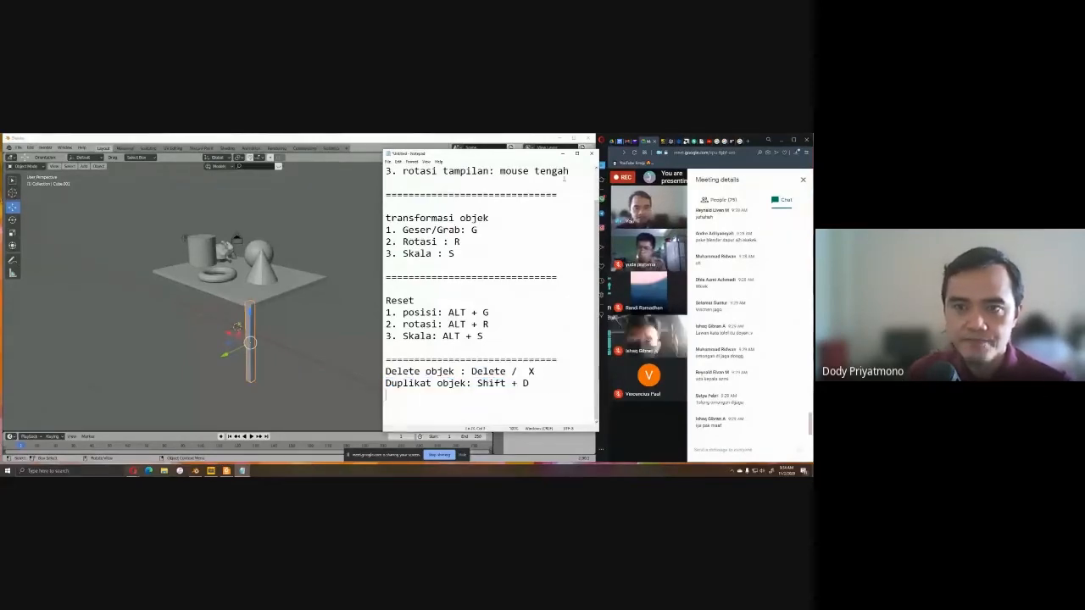
left_click(537, 383)
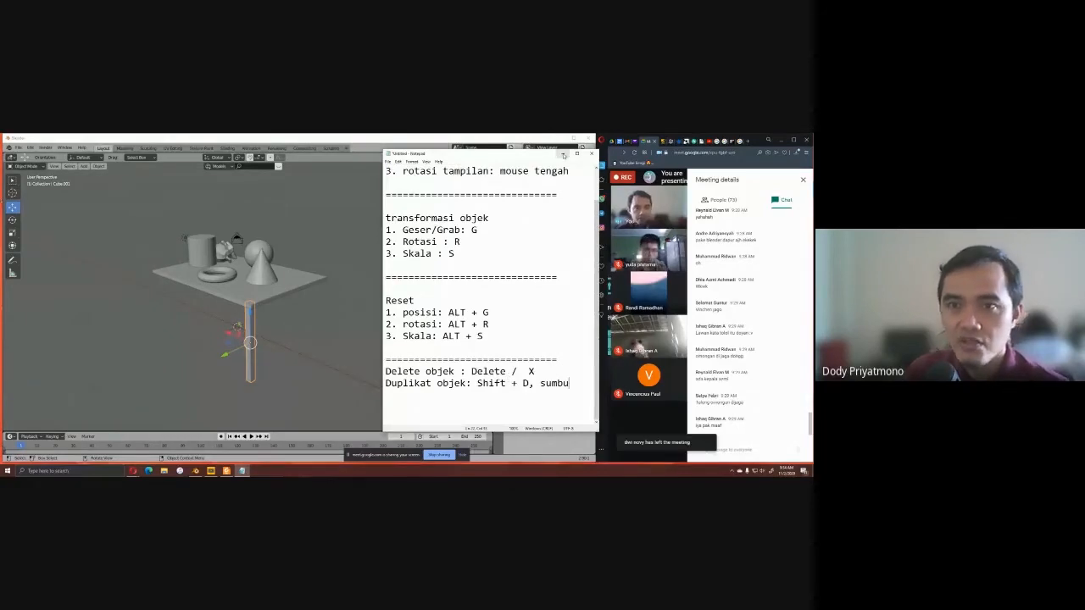
left_click(563, 153)
Examine the leg under the slab, and highlight the "Shift + D" shortcut in the Notepad notes.
middle_click_drag(254, 373, 302, 357)
scroll(294, 363, "up", 2)
scroll(300, 357, "down", 2)
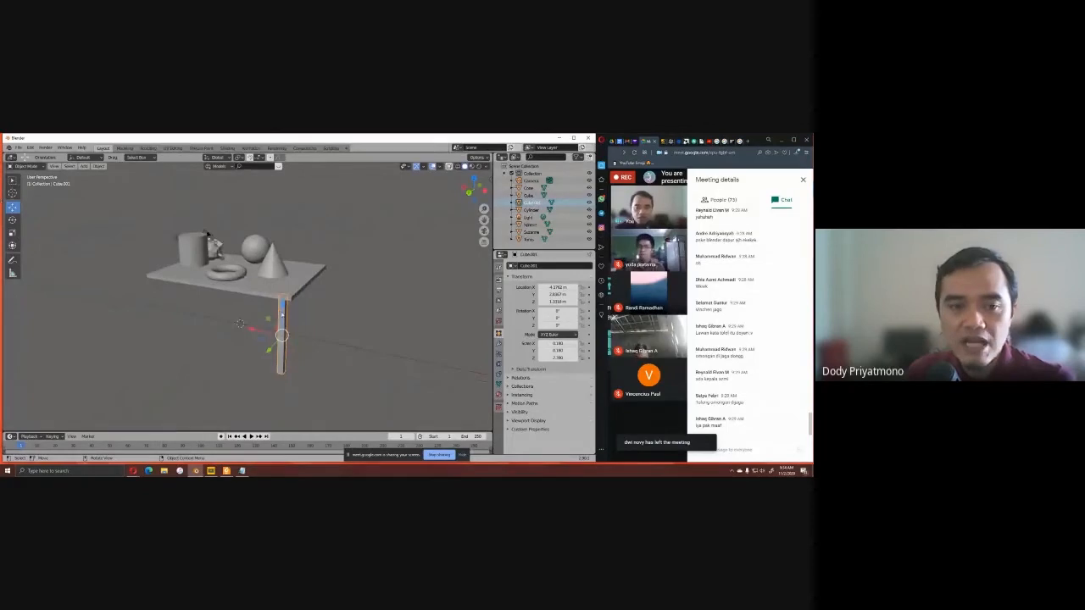
scroll(272, 346, "up", 1)
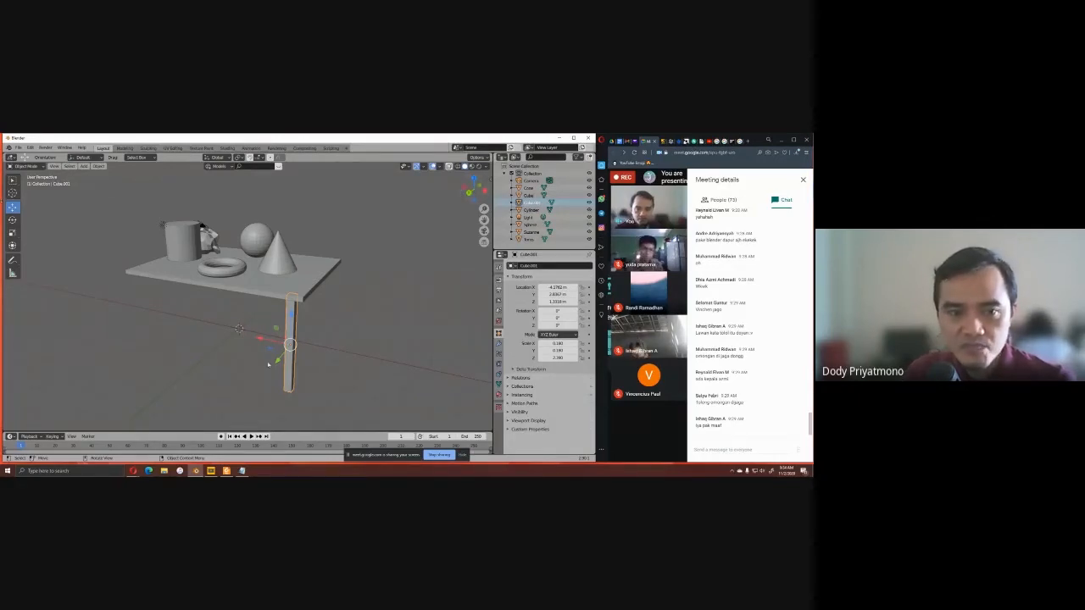
left_click(241, 471)
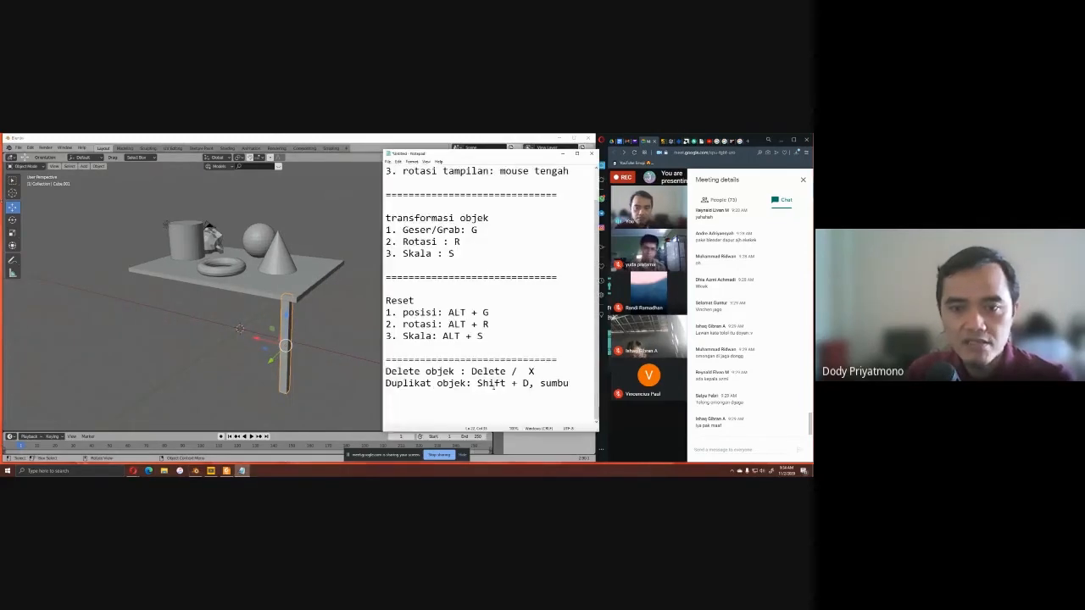
left_click_drag(477, 383, 530, 383)
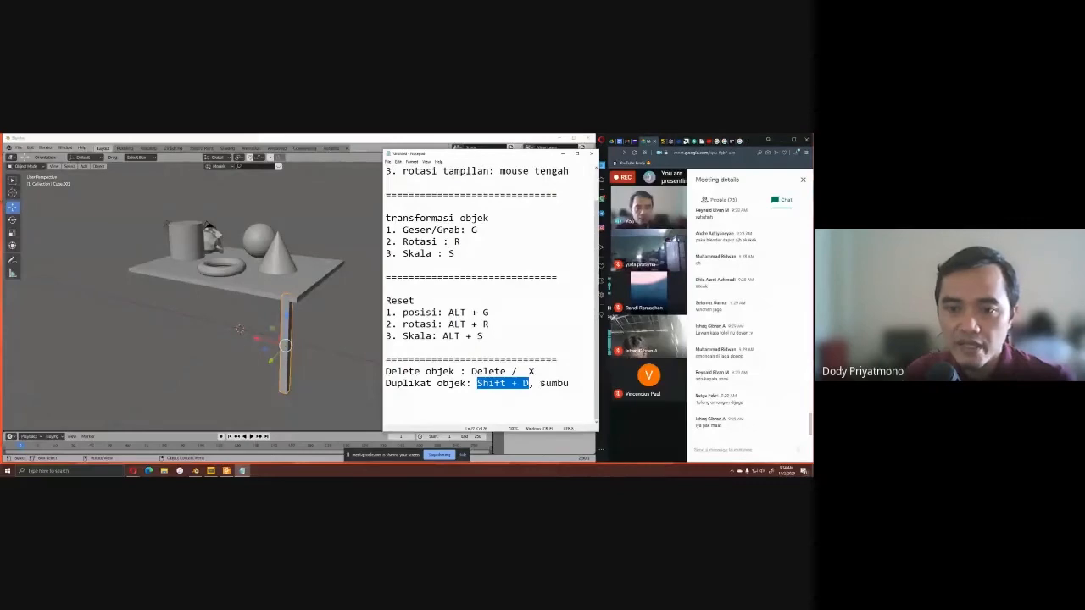
Switch to Blender and duplicate the leg along X to the slab's adjacent corner, at about X 4.3 m.
left_click(272, 368)
left_click(286, 361)
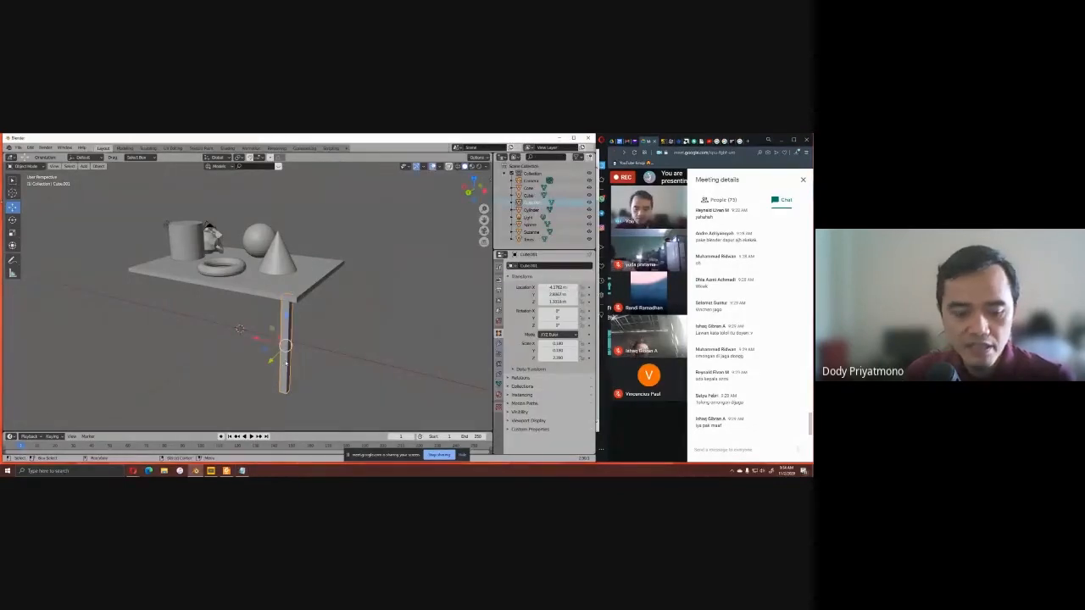
key("shift+d")
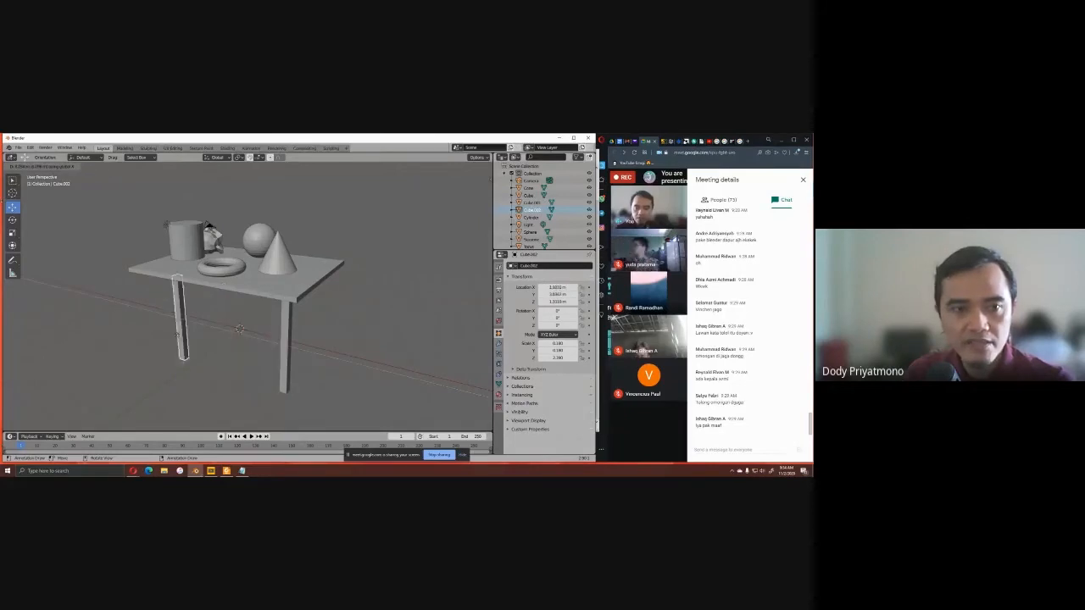
left_click(149, 334)
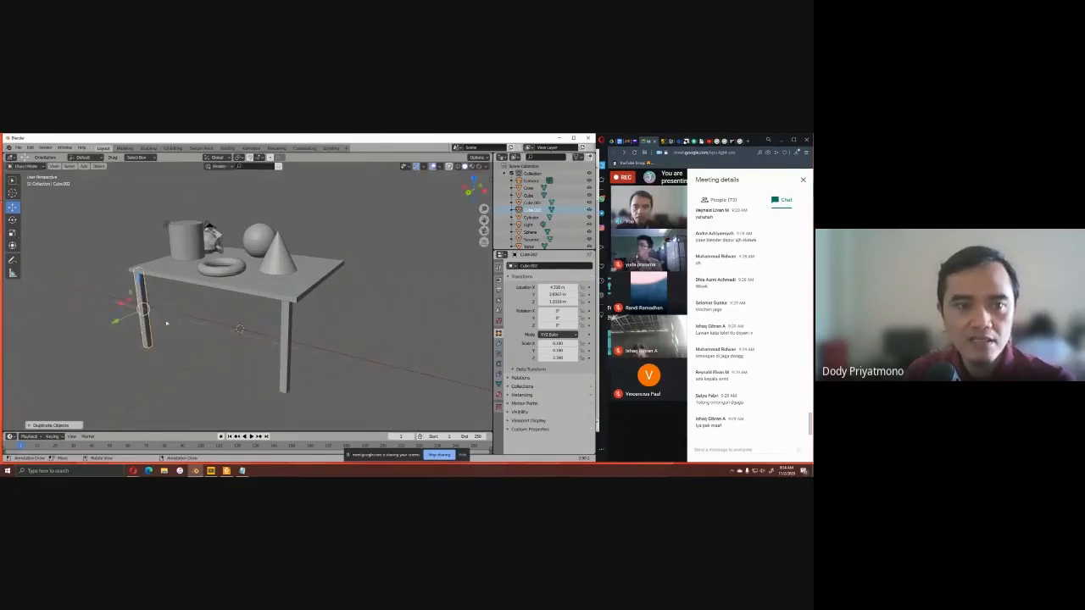
Shift the second table leg to line up with the slab's corner, at about X 4.4 m.
middle_click_drag(148, 335, 340, 345)
middle_click_drag(147, 349, 305, 322)
key("g")
left_click(189, 356)
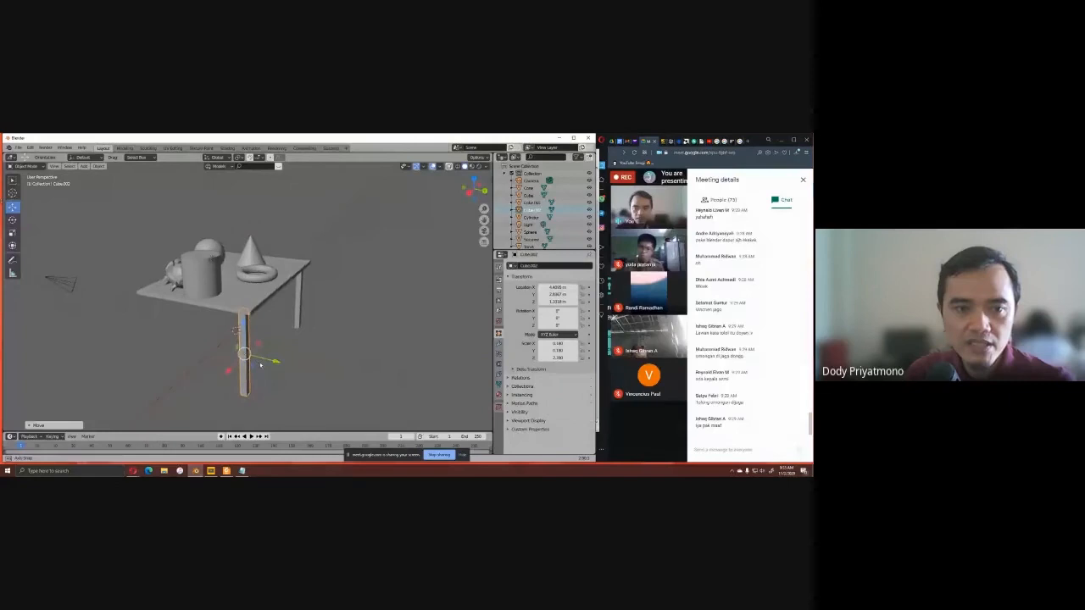
Duplicate both legs together along Y to the two corners on the slab's opposite edge.
left_click(296, 314)
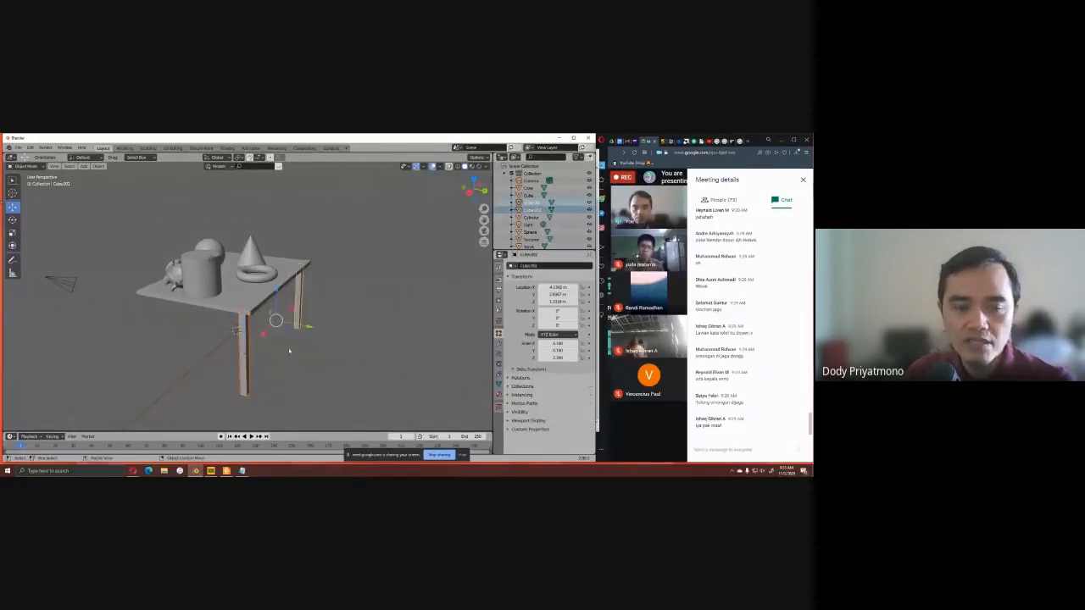
middle_click_drag(315, 340, 243, 354)
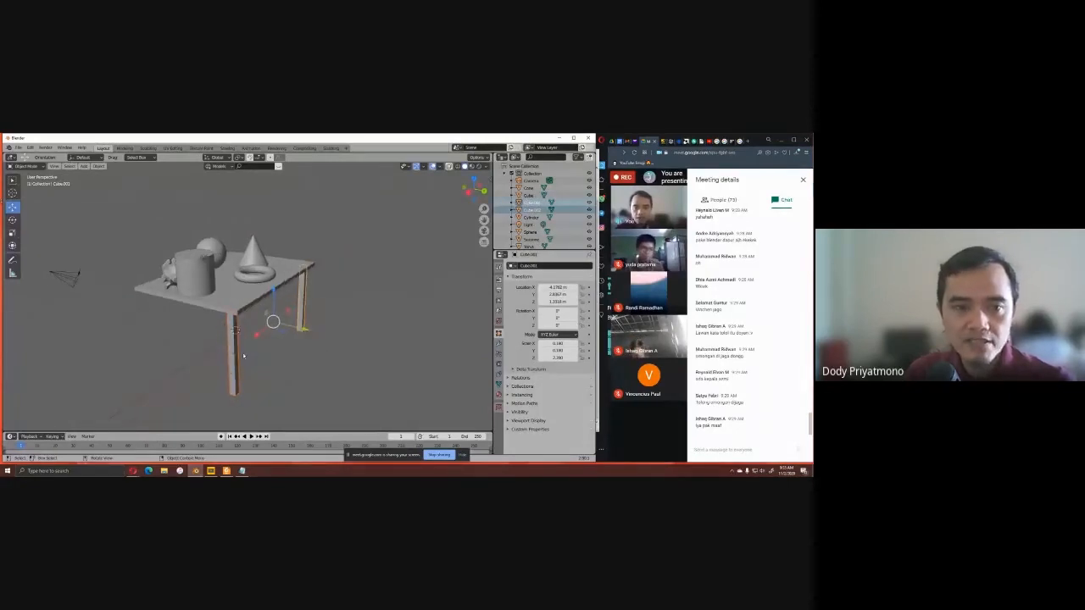
left_click(306, 315)
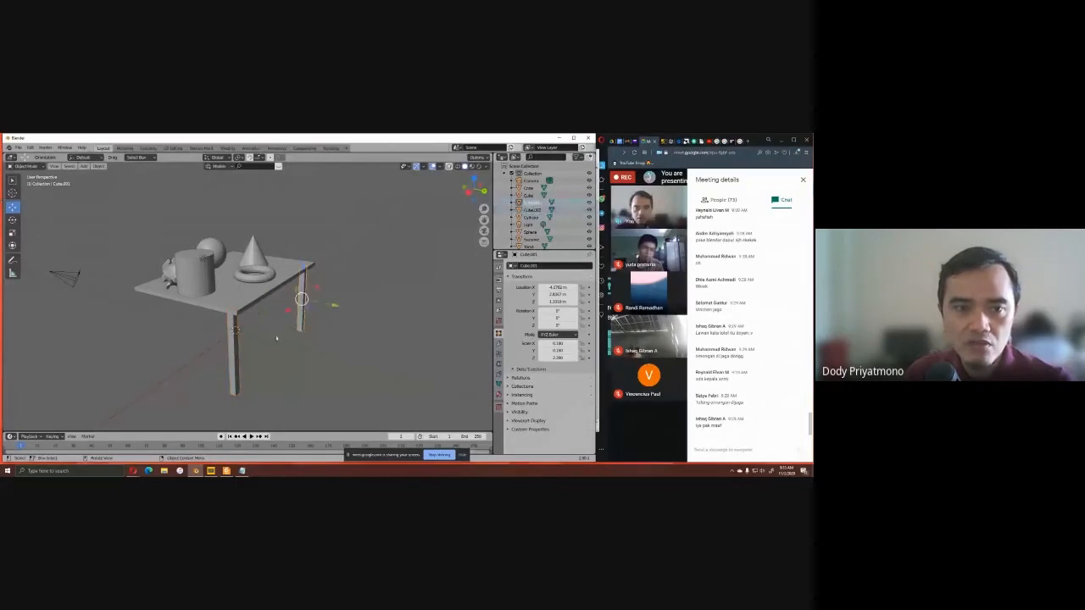
left_click(236, 362)
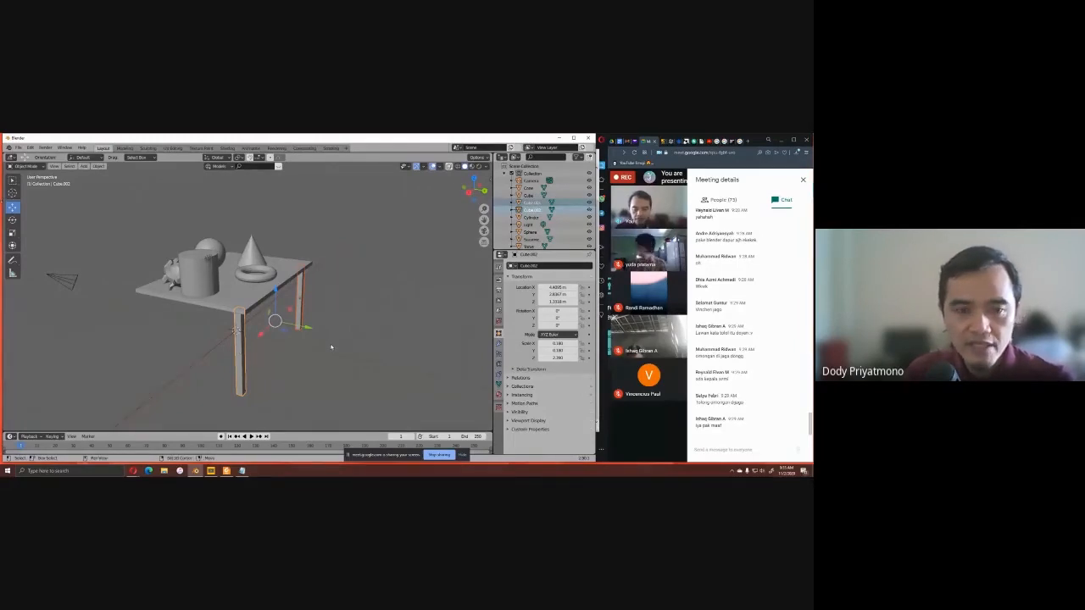
key("shift+d")
key("y")
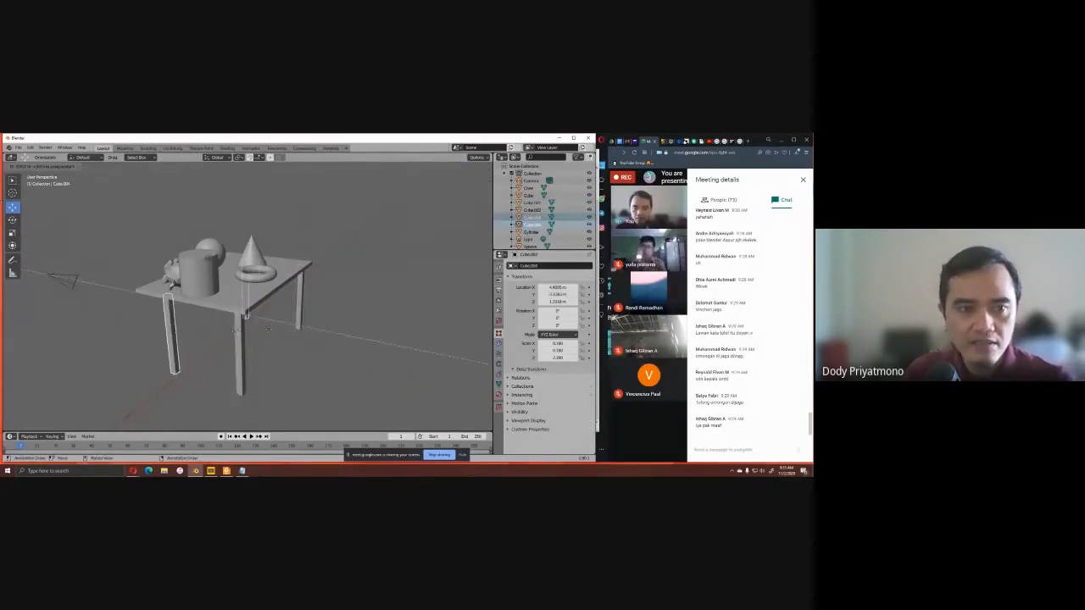
left_click(255, 334)
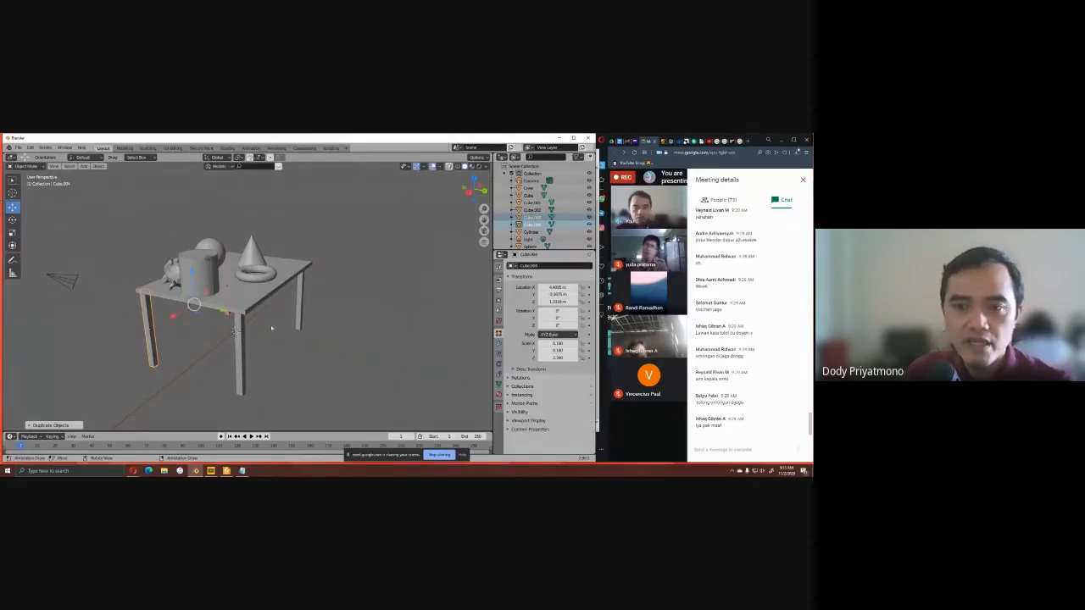
Examine the four-legged table and its tabletop slab from several sides.
middle_click_drag(204, 337, 299, 313)
left_click(275, 325)
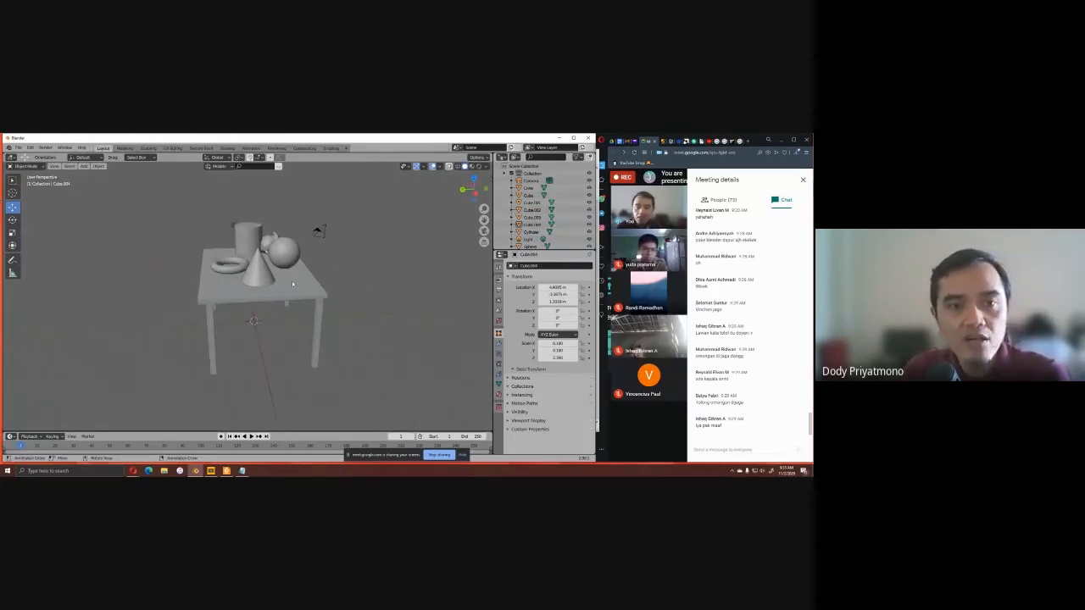
left_click(293, 284)
middle_click_drag(293, 284, 26, 249)
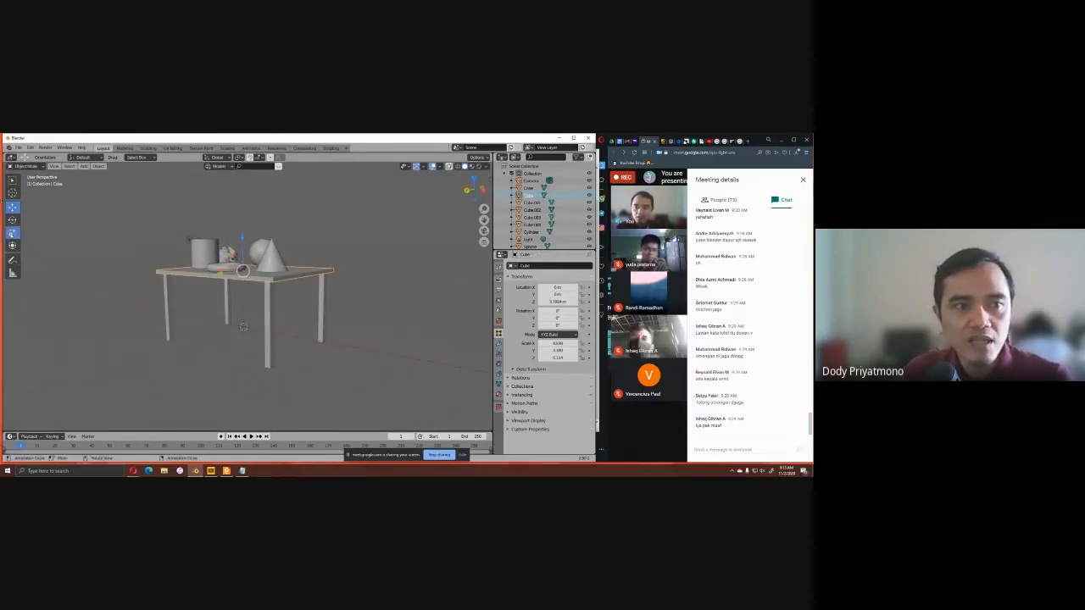
left_click(12, 232)
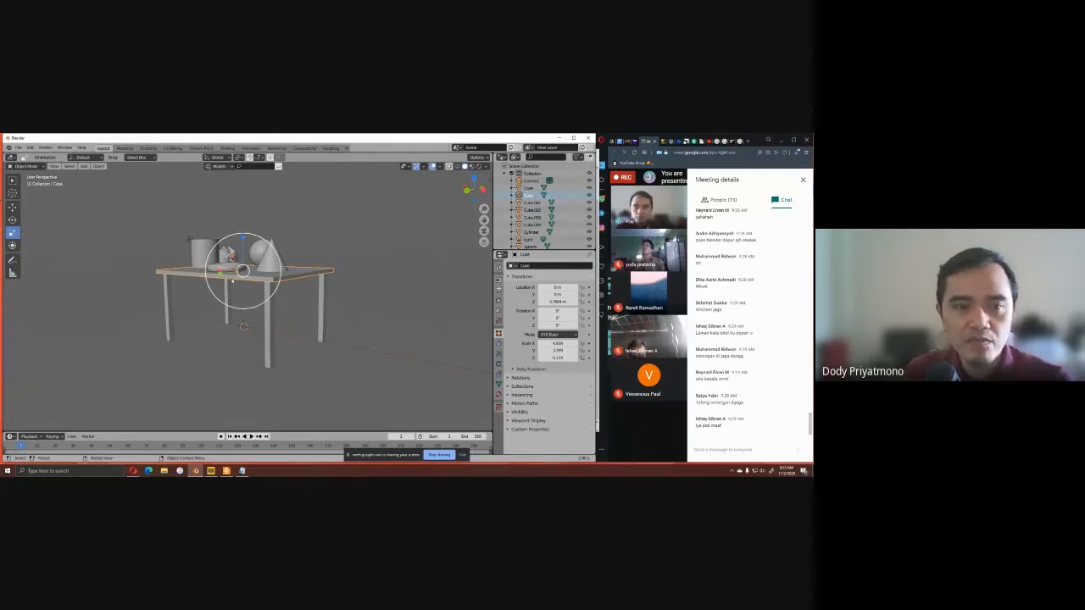
middle_click_drag(233, 280, 380, 305)
left_click(363, 259)
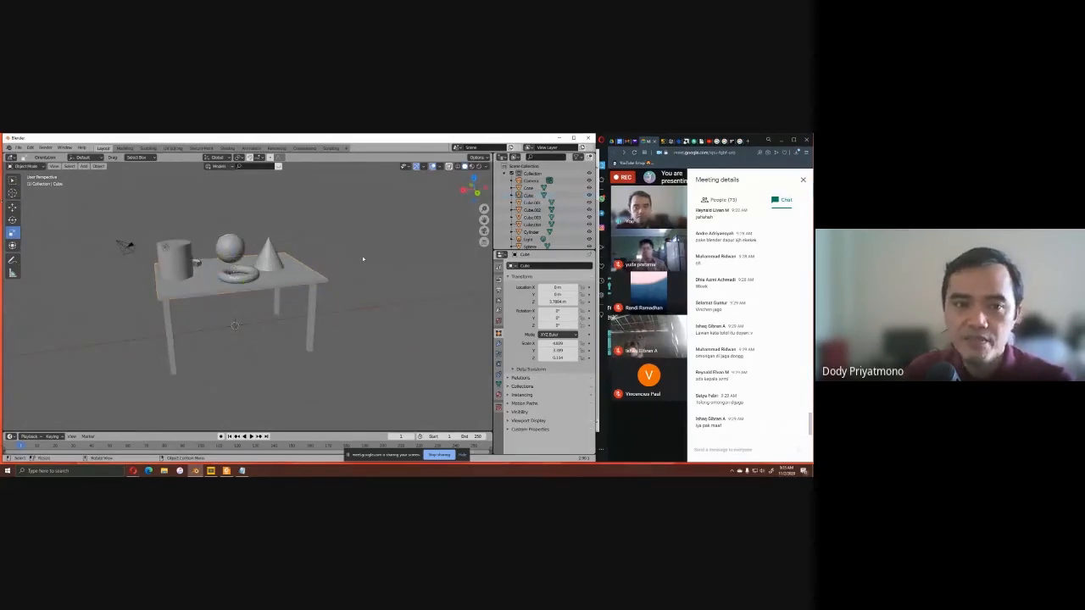
middle_click_drag(362, 259, 278, 309)
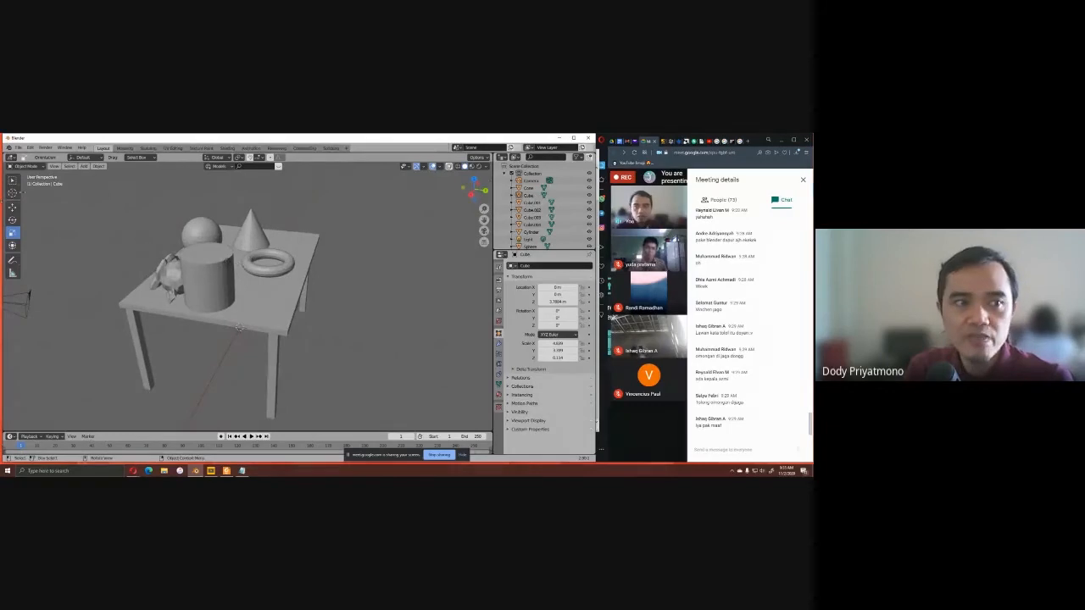
Move the cylinder along Y on the tabletop to about Y 1.4 m, and focus the meeting's chat message field.
left_click(12, 206)
left_click(221, 280)
left_click_drag(235, 283, 263, 288)
middle_click_drag(264, 288, 302, 296)
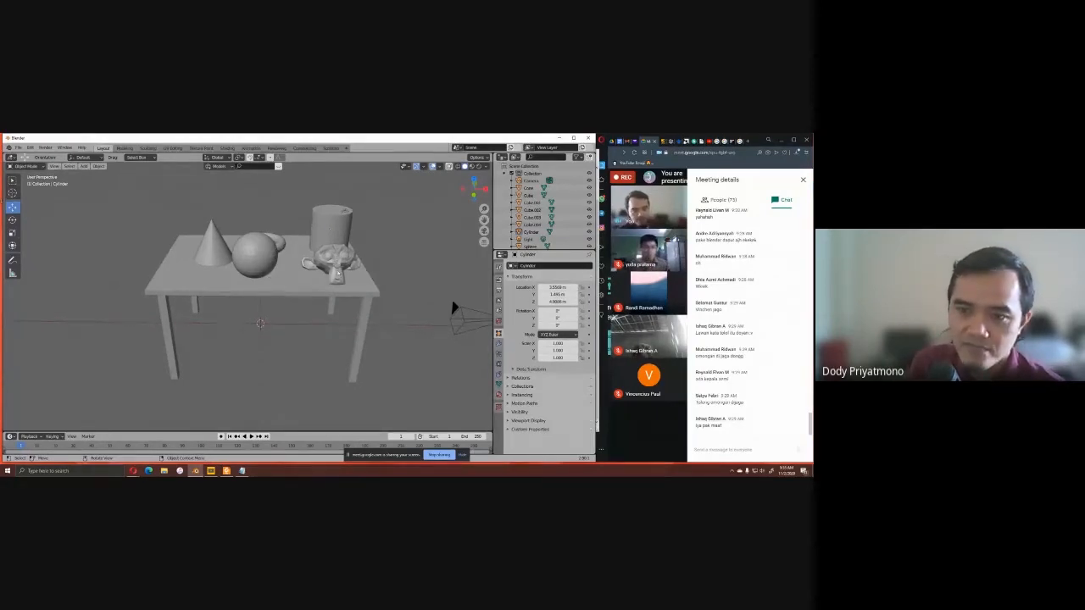
middle_click_drag(341, 278, 363, 310)
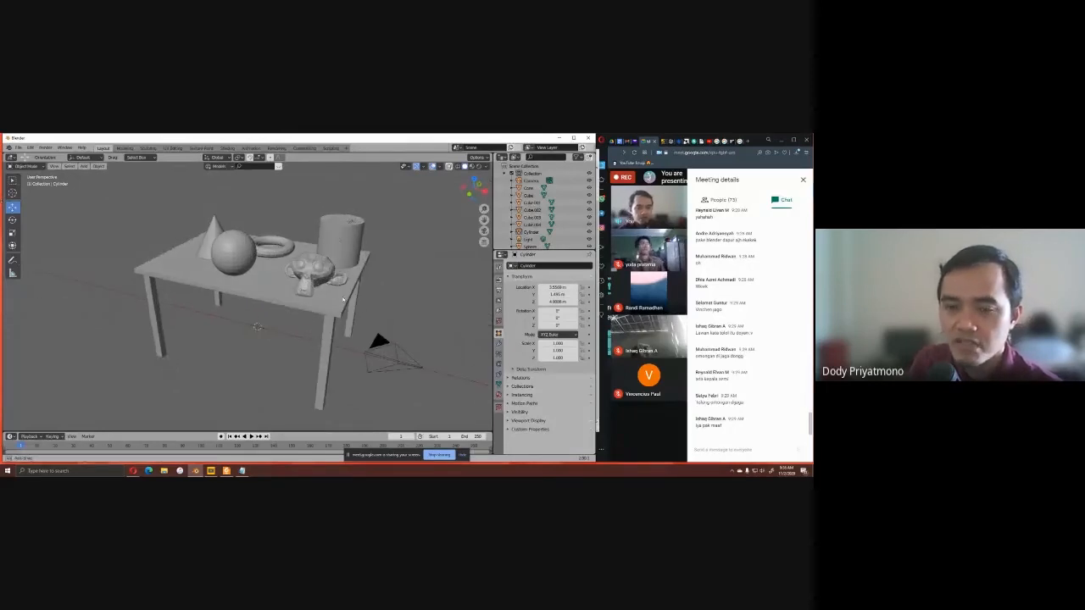
left_click(729, 449)
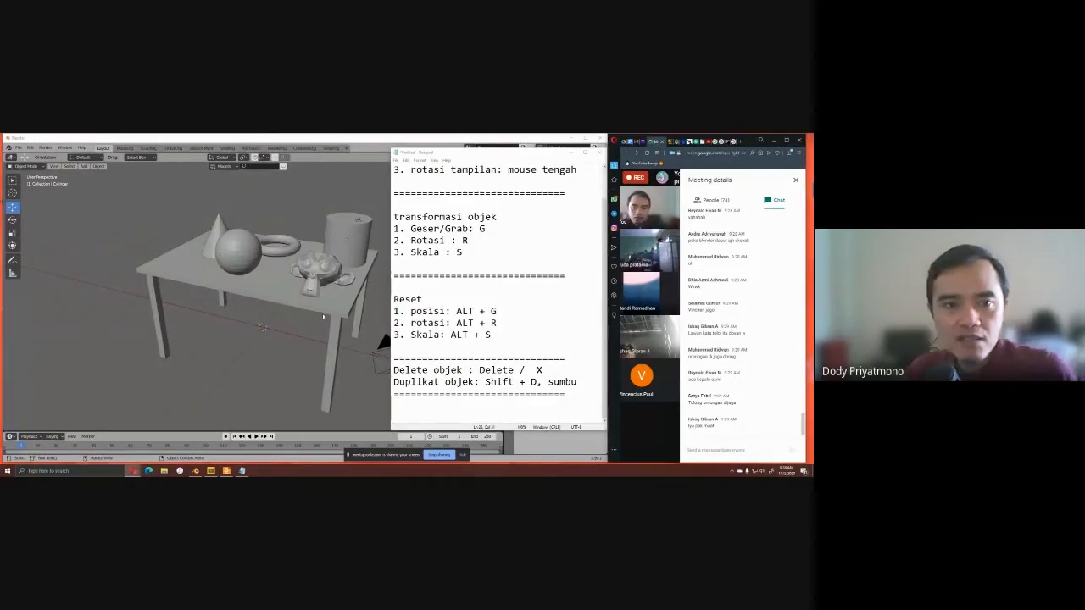
Return to Blender and move the light over the middle of the table, at about X -0.3 m.
middle_click_drag(323, 316, 290, 323)
middle_click_drag(292, 337, 344, 205)
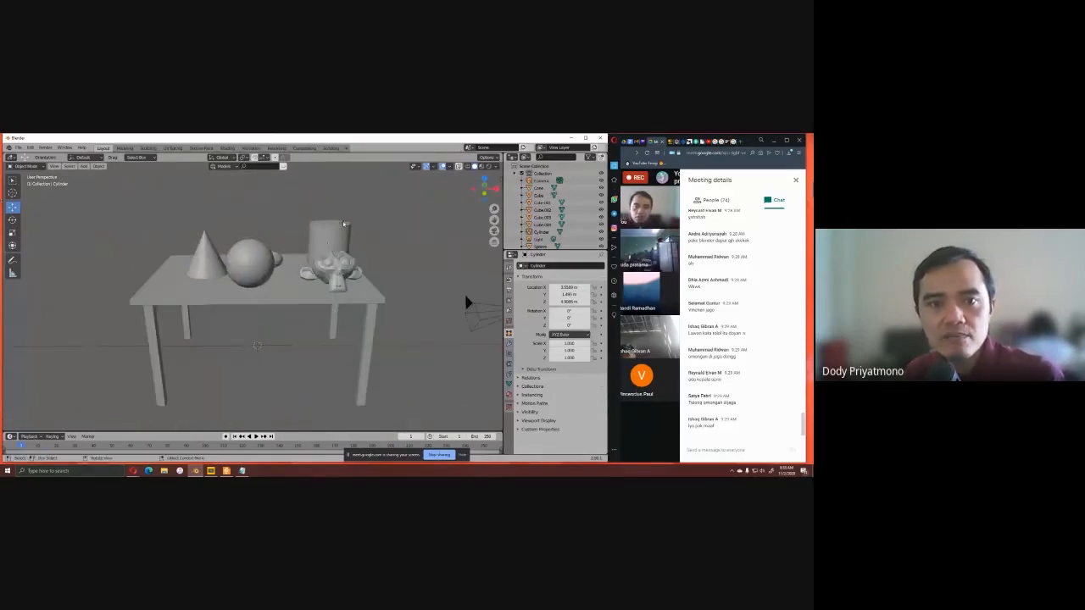
left_click(346, 223)
middle_click_drag(384, 275, 387, 260)
scroll(388, 259, "down", 1)
key("g")
left_click(427, 220)
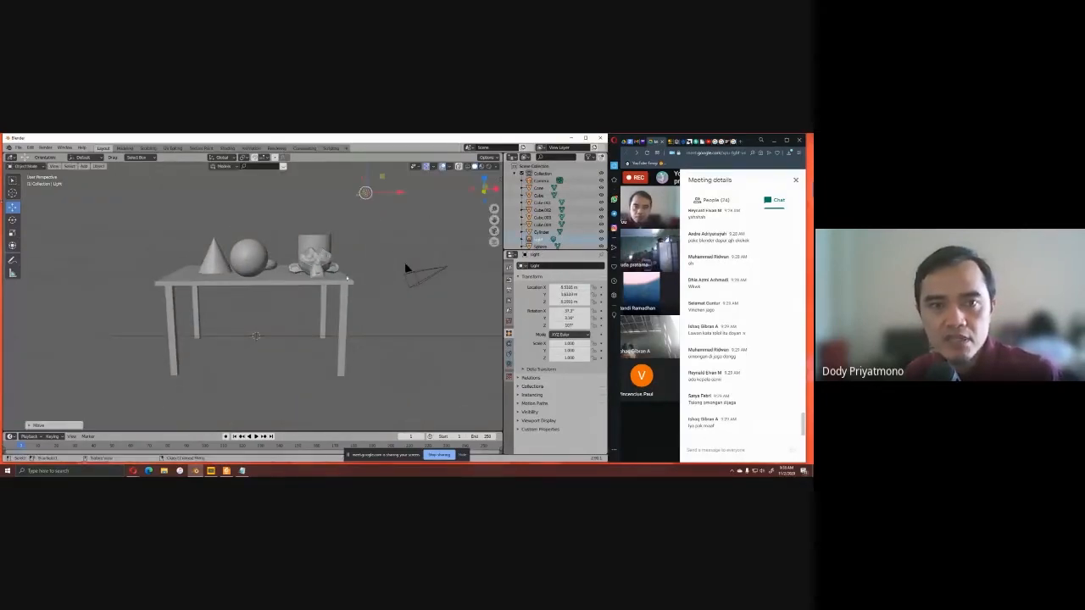
middle_click_drag(426, 220, 327, 246)
key("g")
left_click(254, 242)
middle_click_drag(254, 242, 343, 222)
Switch to the Google Meet window and unmute the microphone.
left_click(617, 423)
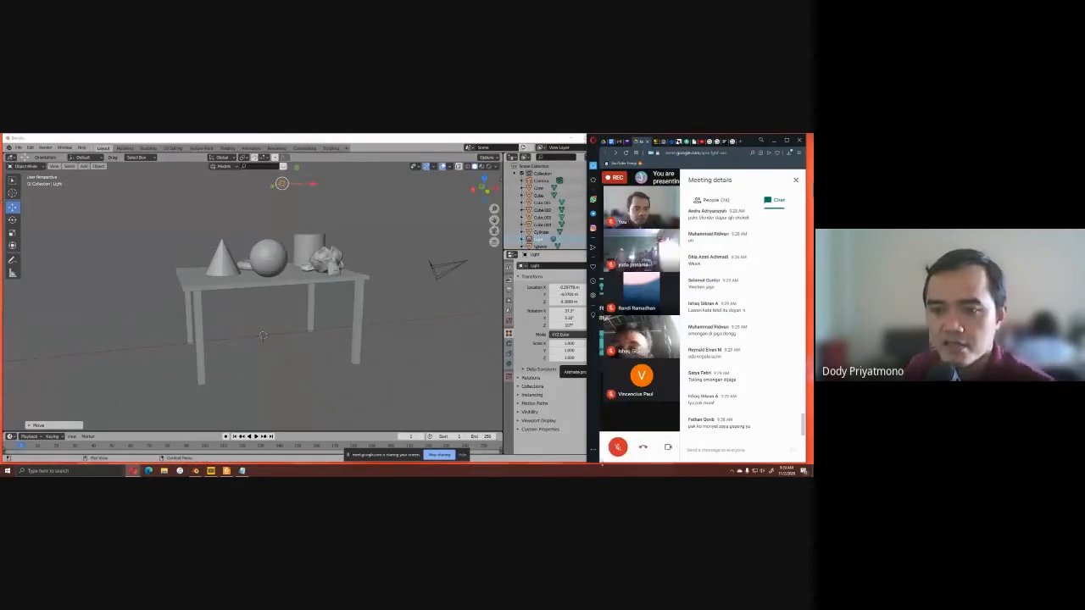
left_click(617, 447)
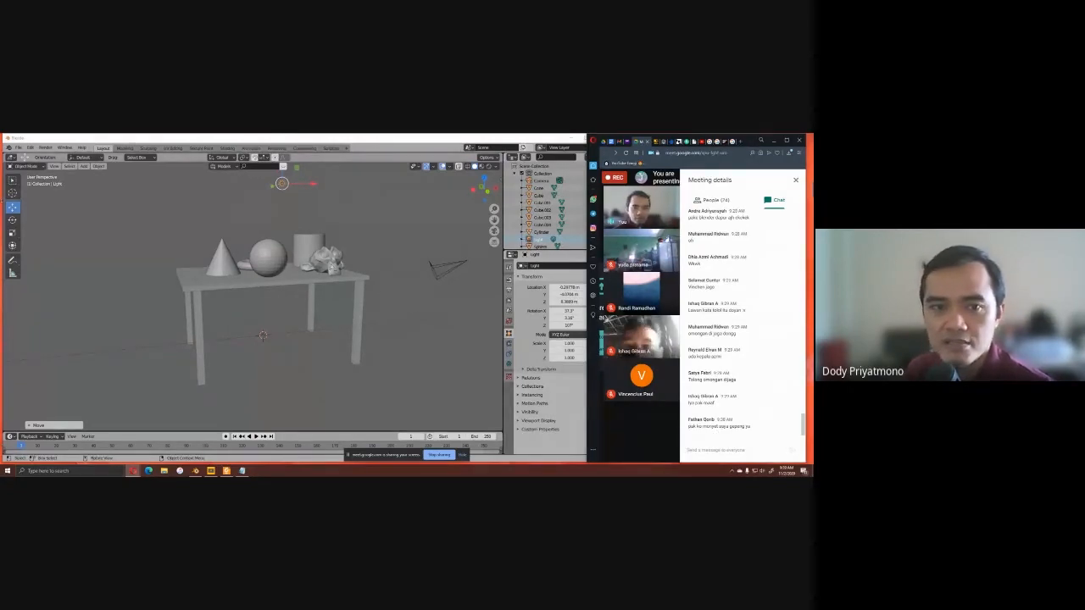
Select the monkey head in Blender for a close look, and highlight the "ALT + S" scale-reset shortcut in the Notepad notes.
left_click(328, 261)
middle_click_drag(371, 294, 328, 308)
scroll(330, 307, "up", 8)
scroll(335, 307, "down", 4)
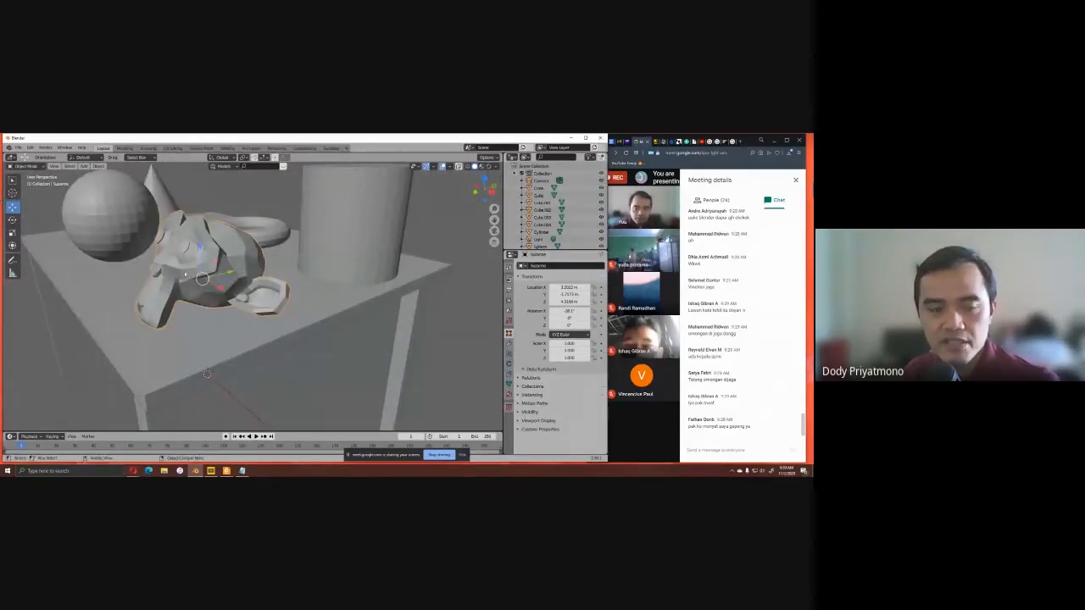
left_click(241, 470)
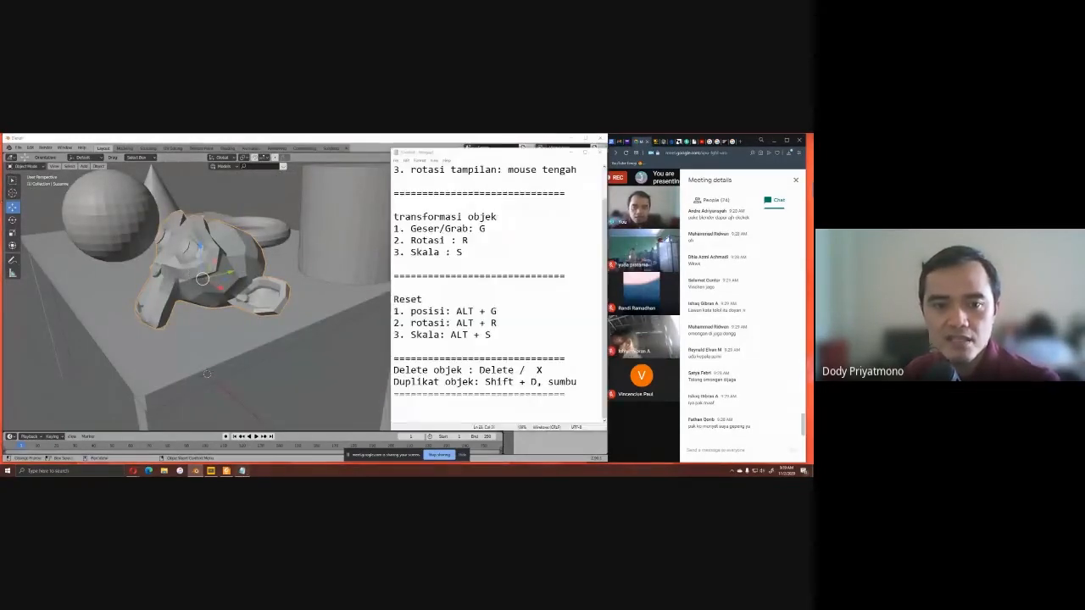
left_click_drag(492, 334, 450, 335)
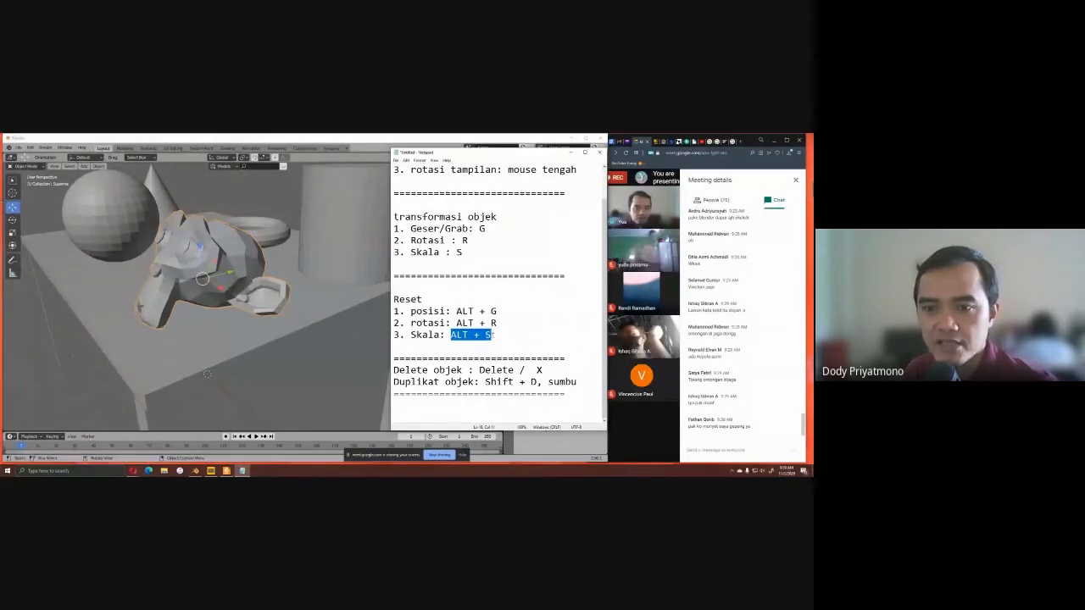
left_click(499, 335)
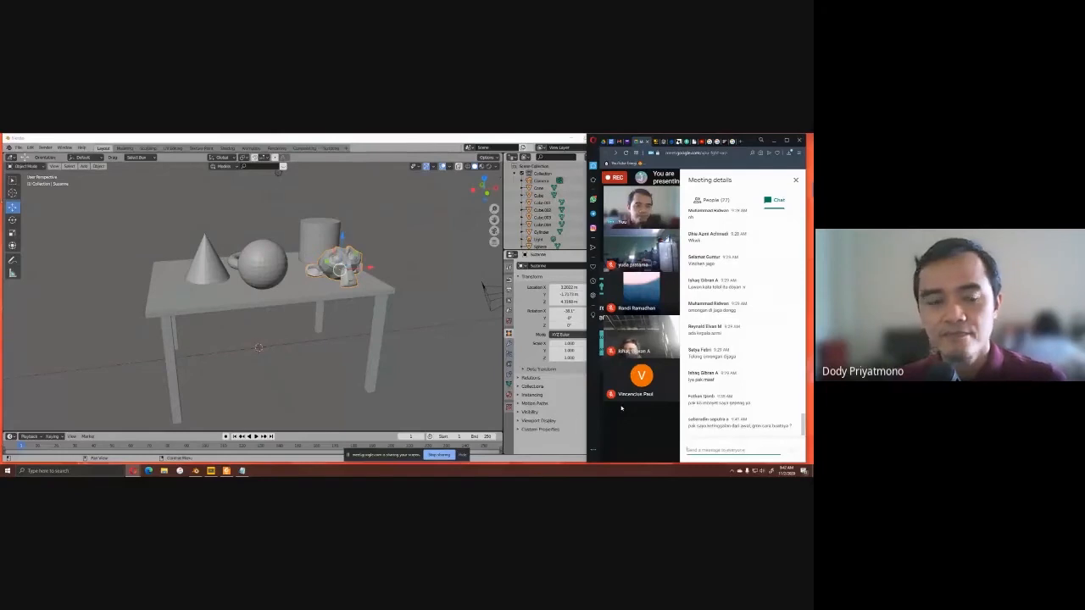
middle_click_drag(344, 308, 330, 313)
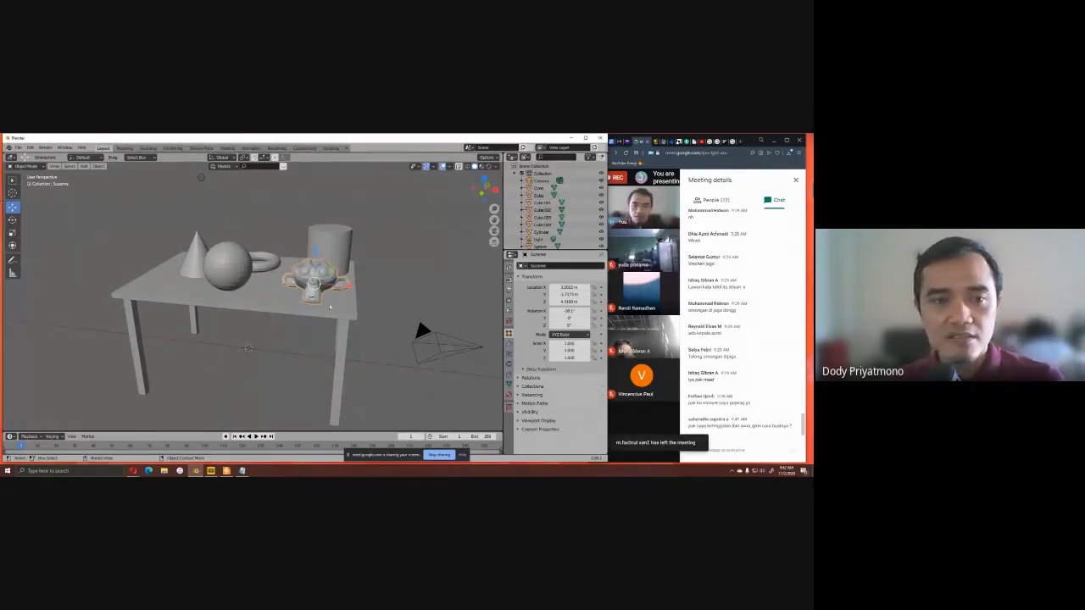
middle_click_drag(331, 306, 345, 310, "shift")
left_click(97, 212)
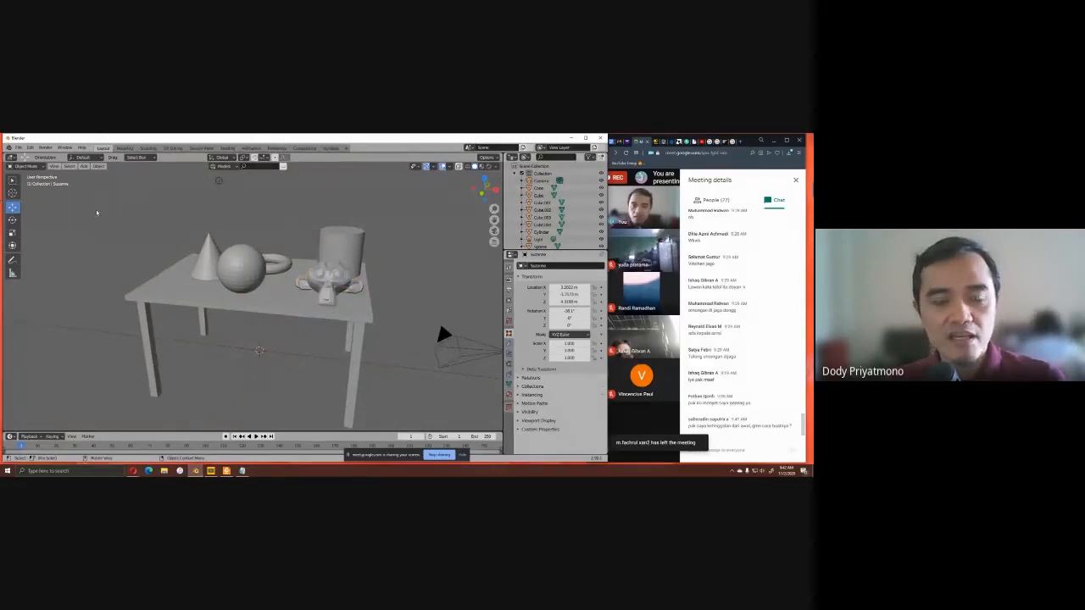
middle_click_drag(242, 277, 251, 276, "shift")
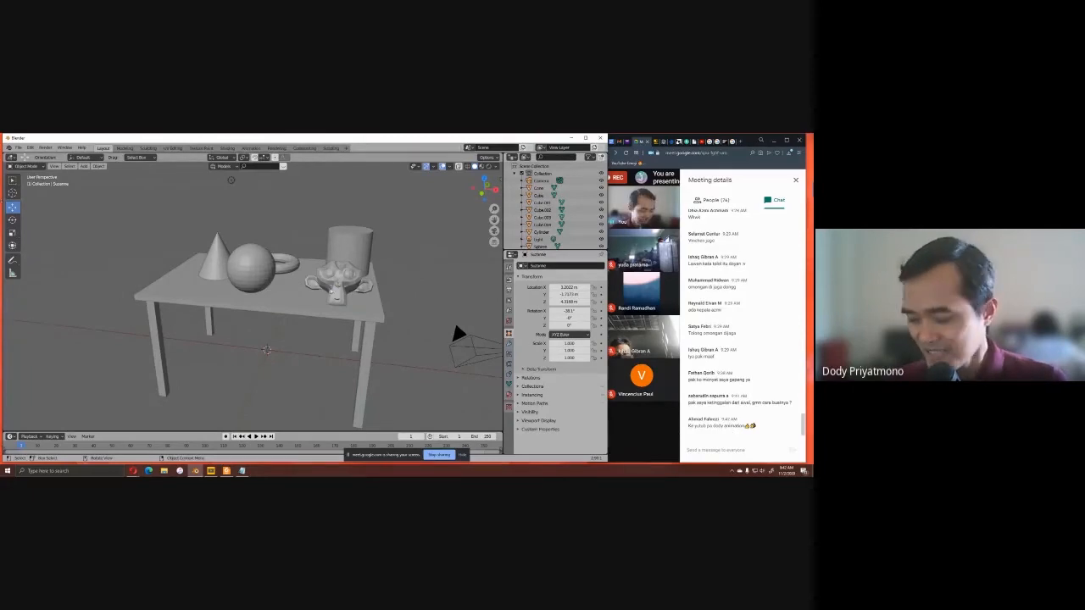
middle_click_drag(332, 289, 330, 291)
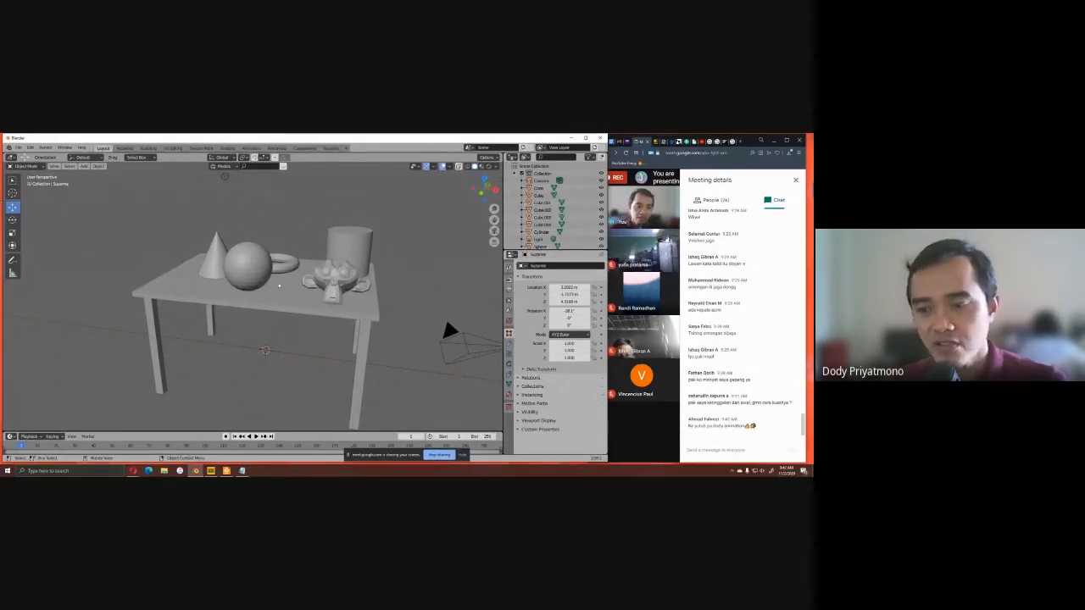
middle_click_drag(284, 299, 286, 299)
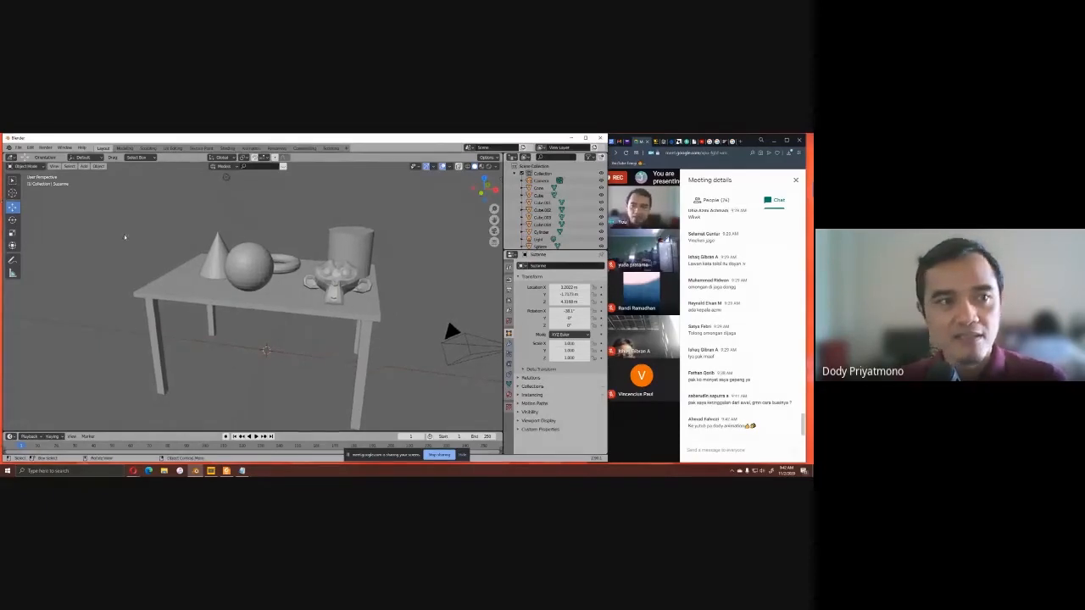
Start a new General file without saving the table scene.
left_click(17, 147)
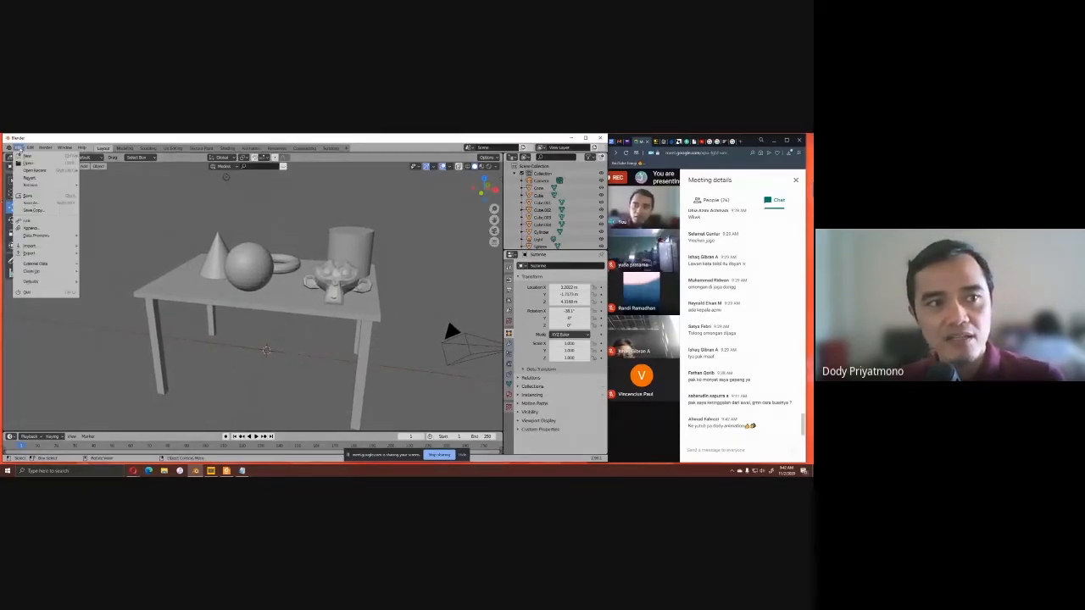
mouse_move(34, 155)
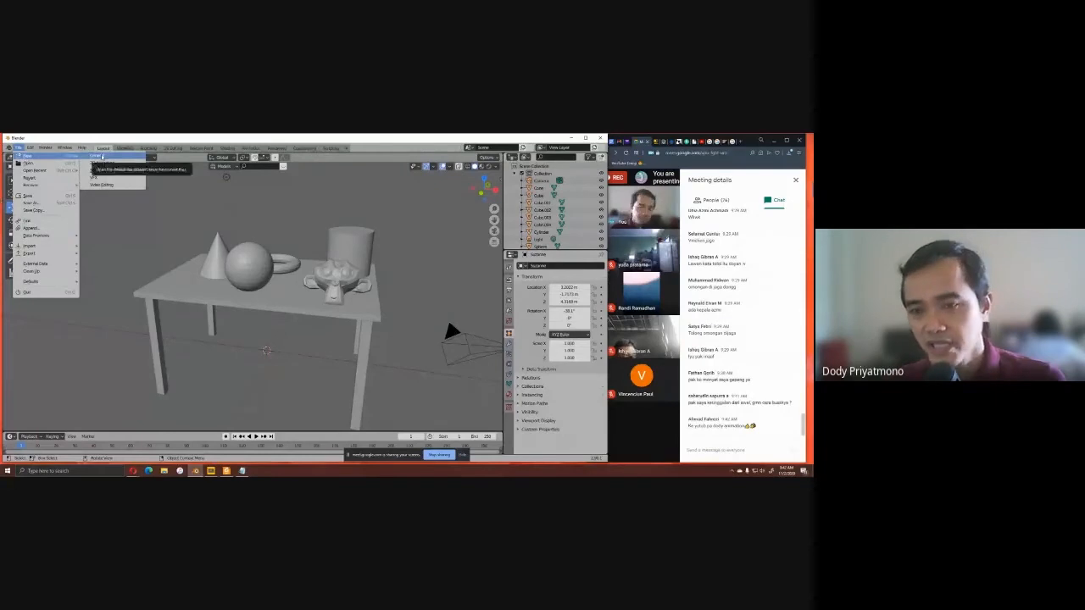
left_click(119, 167)
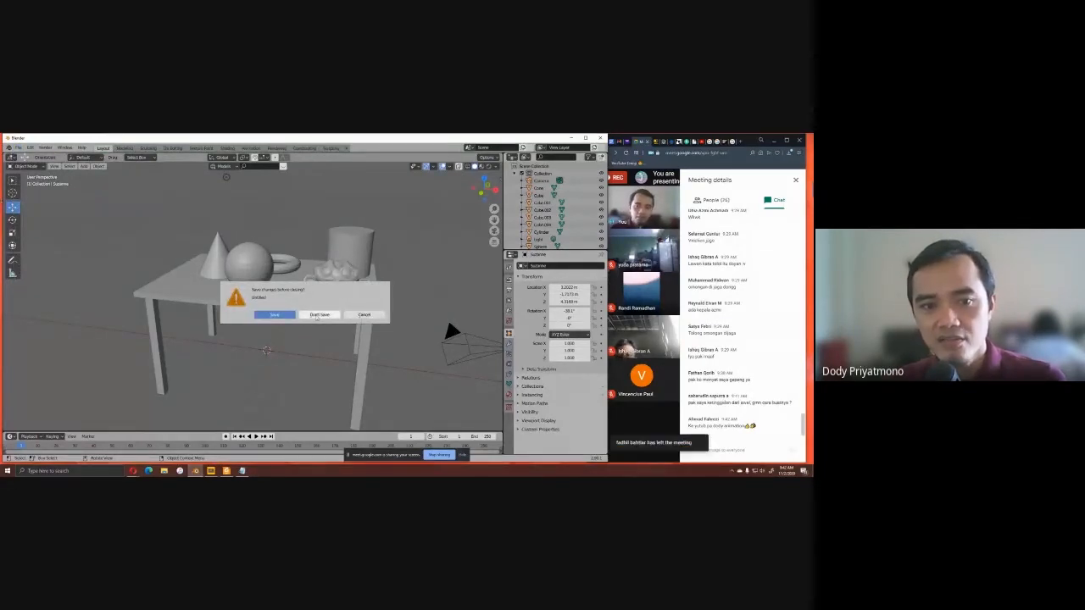
left_click(319, 314)
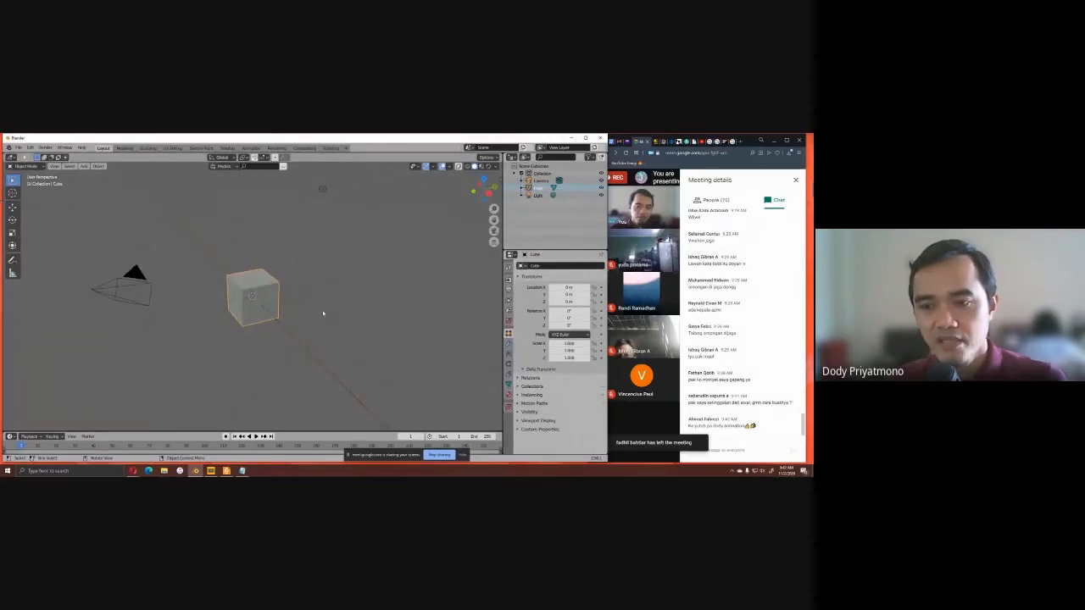
Raise the default cube straight up along Z above the origin with the Move tool.
middle_click_drag(344, 326, 299, 317)
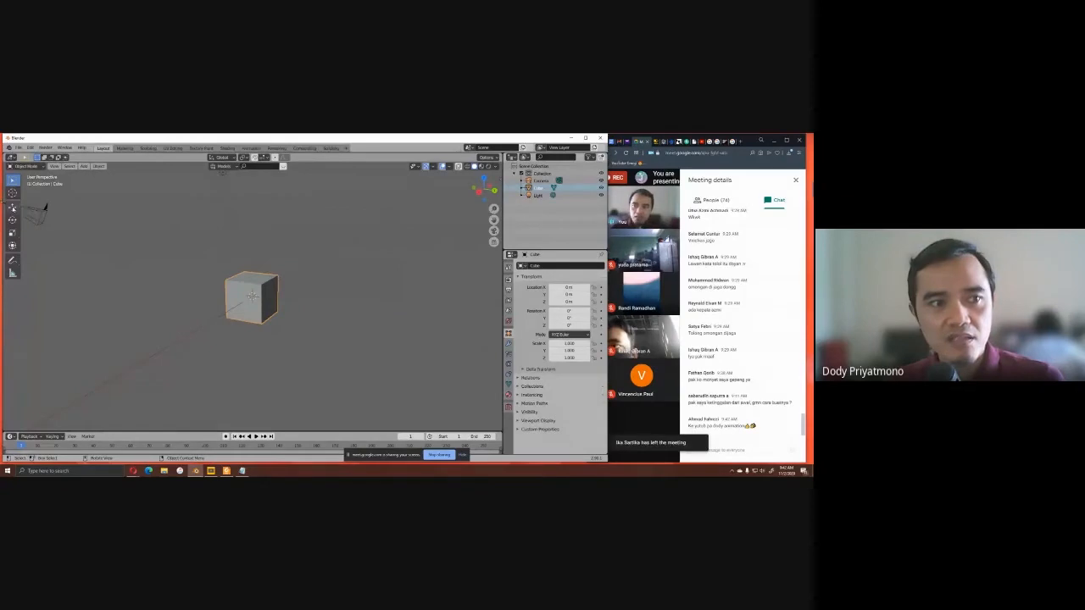
left_click(13, 208)
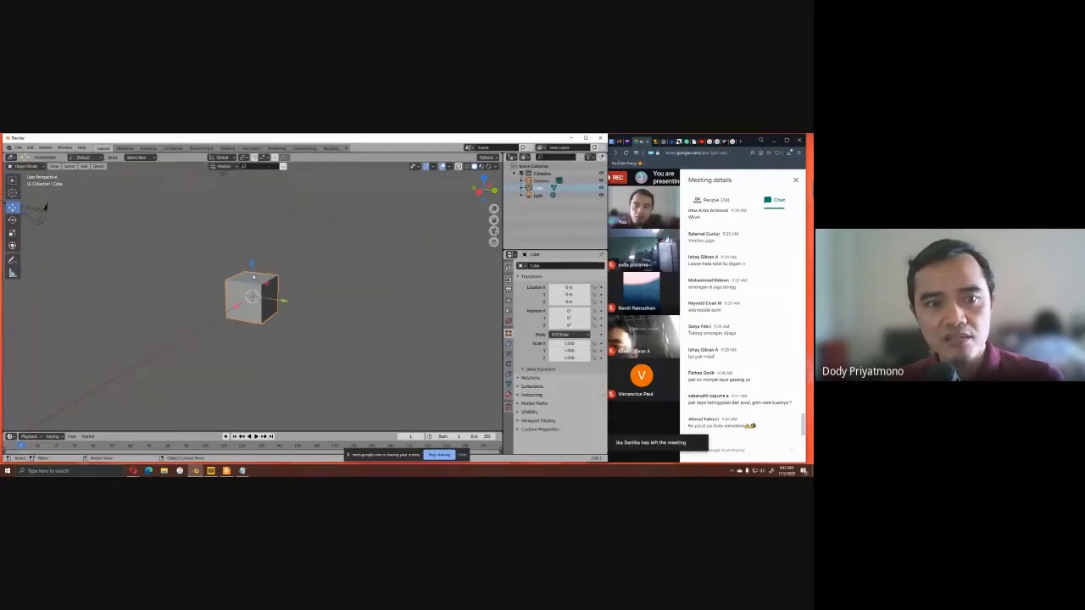
left_click_drag(251, 264, 252, 203)
scroll(257, 227, "down", 1)
middle_click_drag(263, 246, 271, 269, "shift")
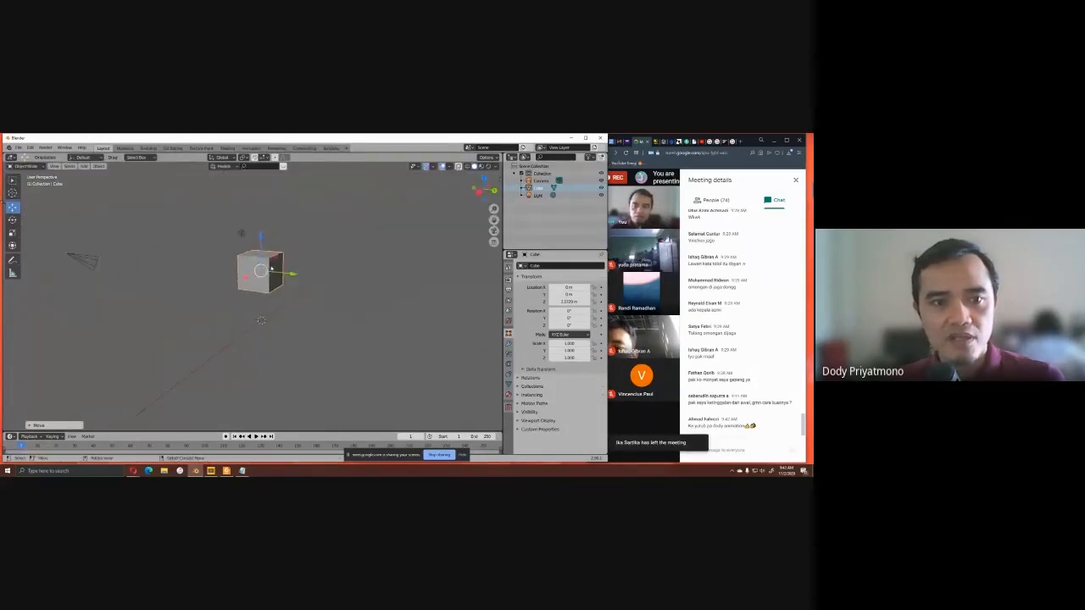
Scale the raised cube into a thin rectangular tabletop, about 2.87 along X, 4.76 along Y and 0.08 along Z.
left_click(12, 232)
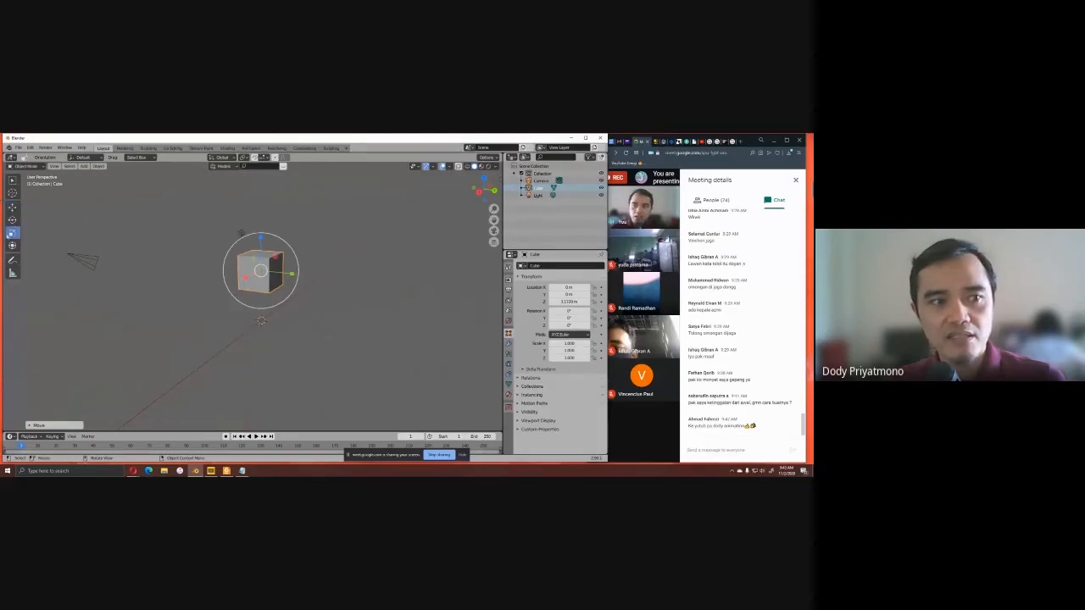
middle_click_drag(267, 250, 261, 252)
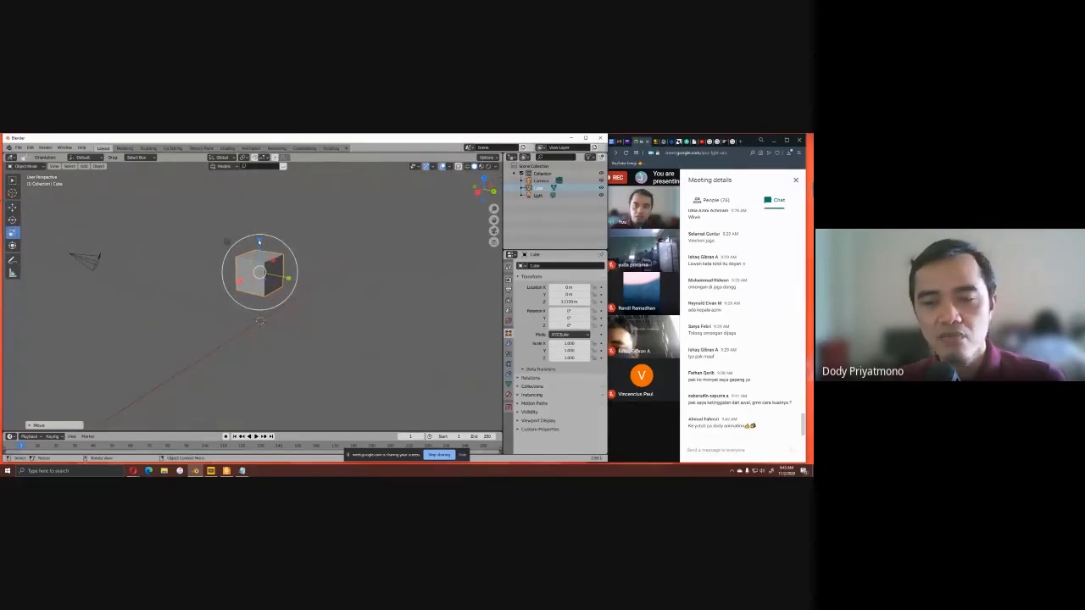
left_click_drag(259, 240, 412, 317)
middle_click_drag(413, 317, 368, 330)
left_click_drag(227, 281, 158, 293)
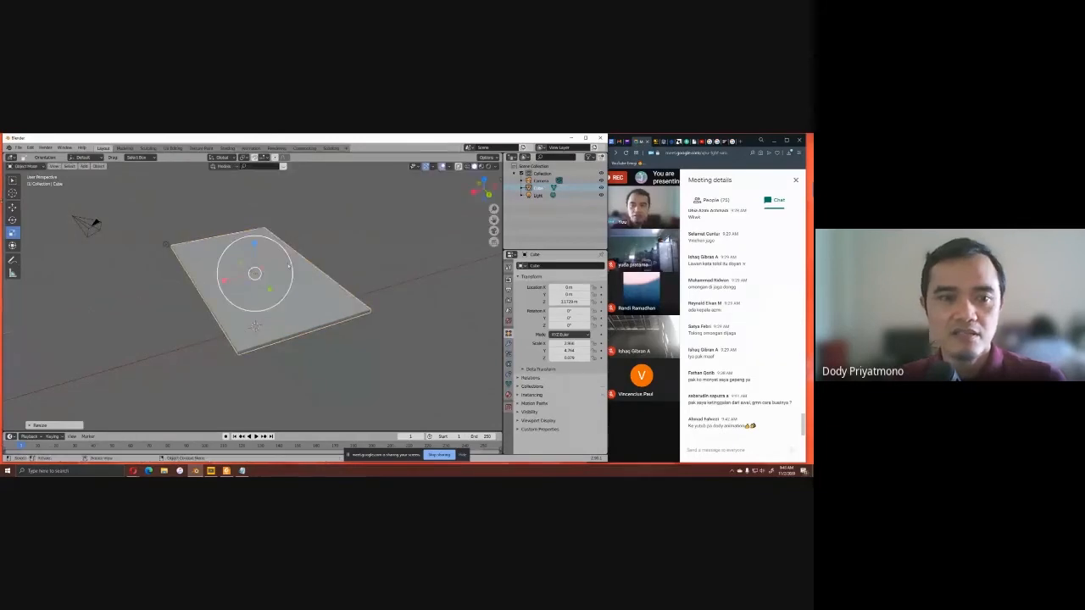
middle_click_drag(289, 267, 309, 259)
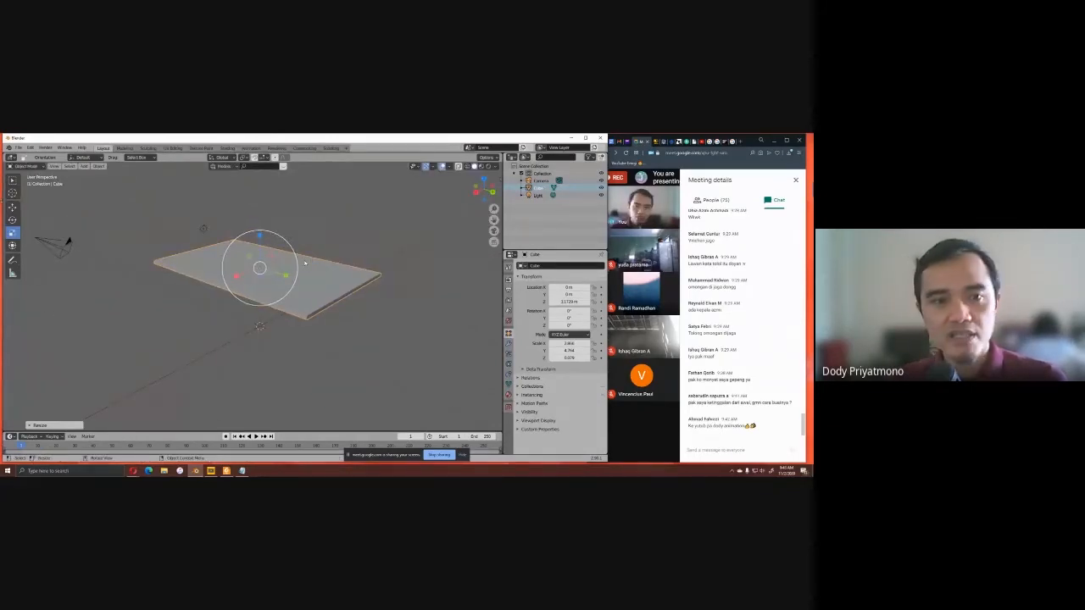
middle_click_drag(238, 276, 252, 263)
scroll(252, 264, "down", 2)
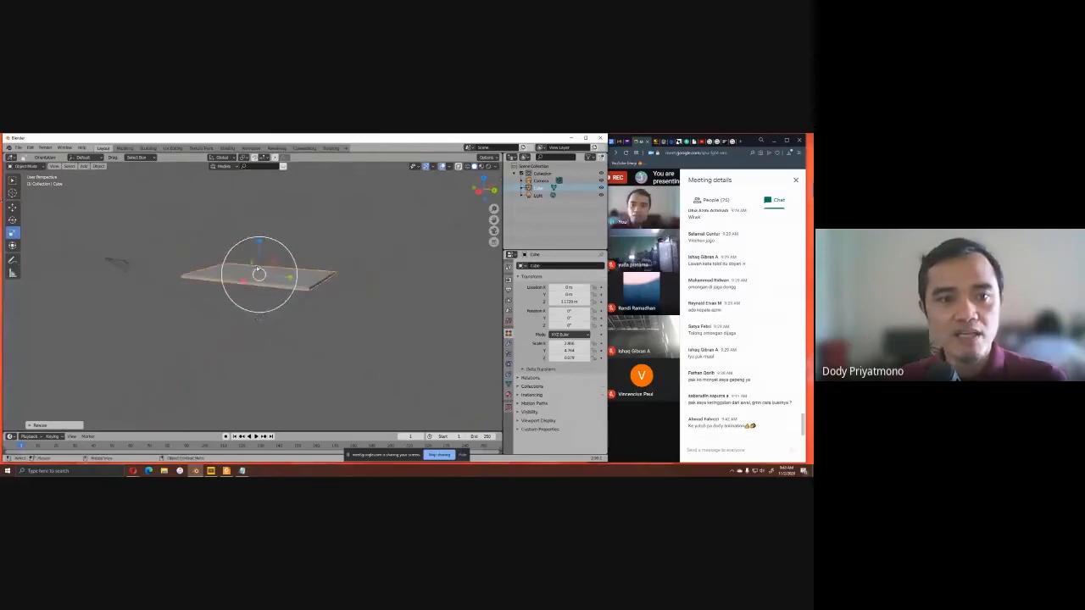
Add a second cube mesh at the origin beneath the tabletop.
left_click(84, 166)
mouse_move(93, 173)
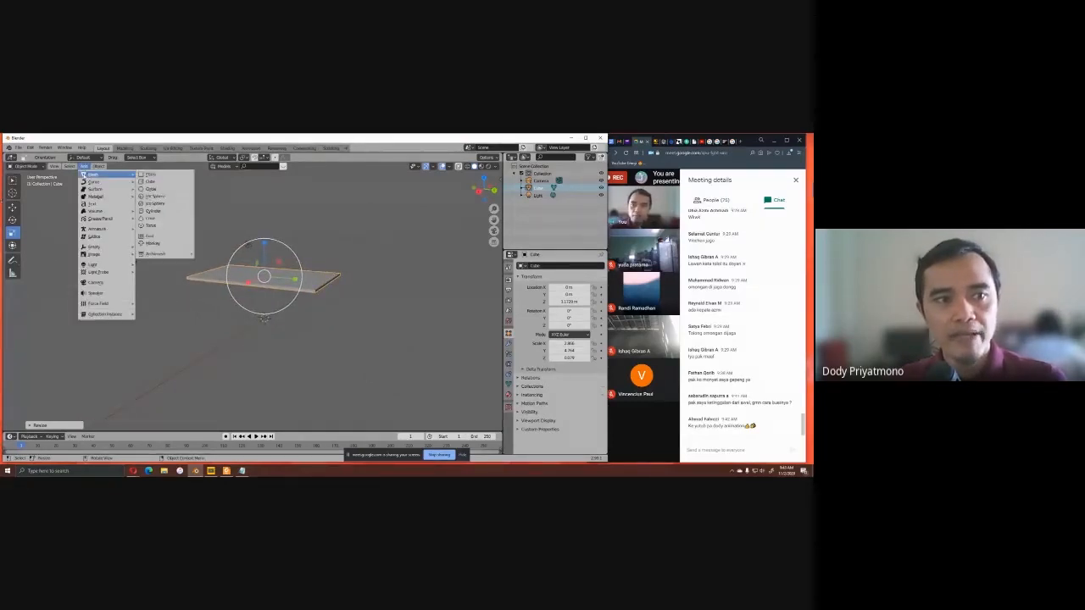
left_click(149, 184)
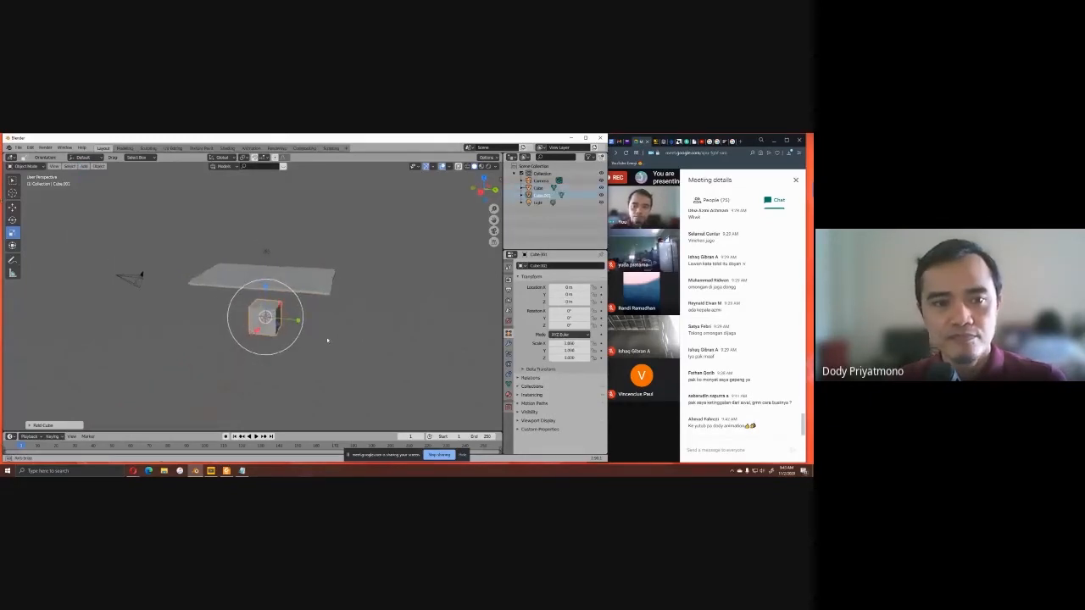
mouse_move(320, 341)
middle_mouse_down()
mouse_move(331, 335)
mouse_move(315, 337)
middle_mouse_up()
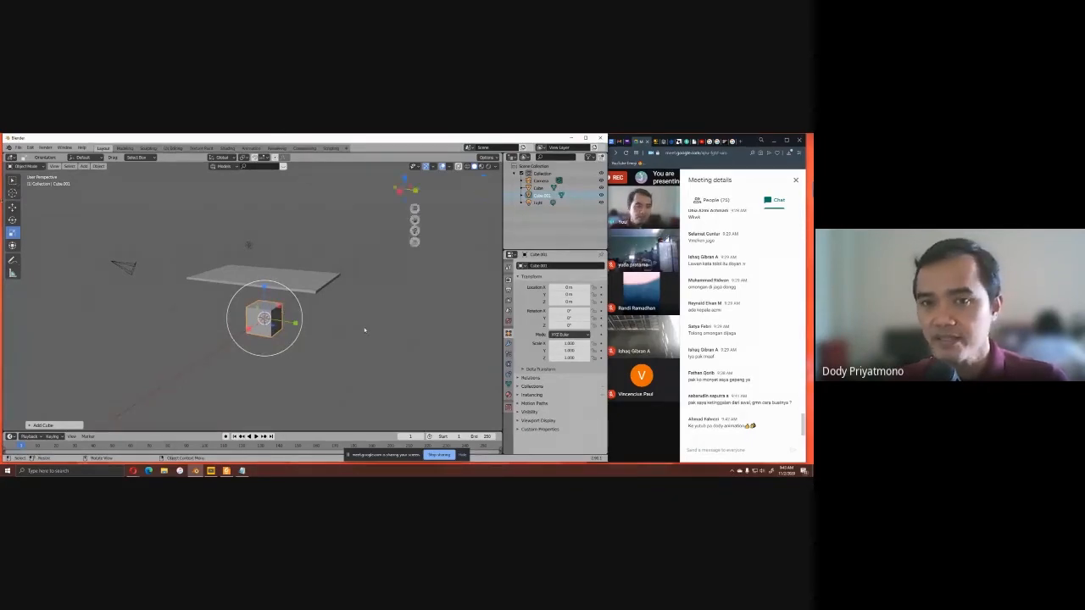
Turn on the Screencast Keys display in the 3D viewport and hide its settings again.
key("n")
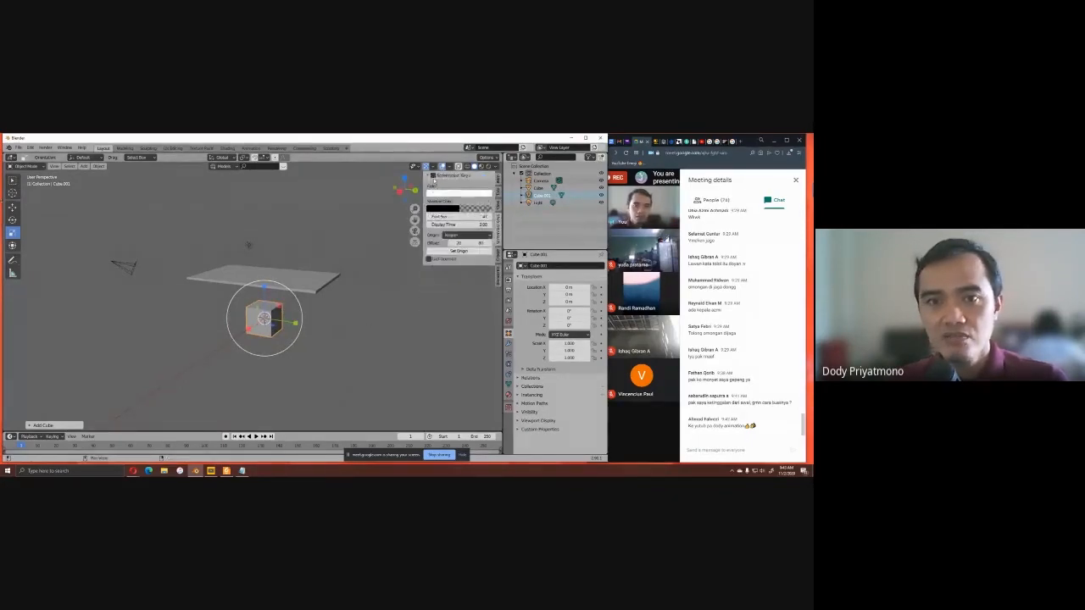
left_click(446, 218)
key("n")
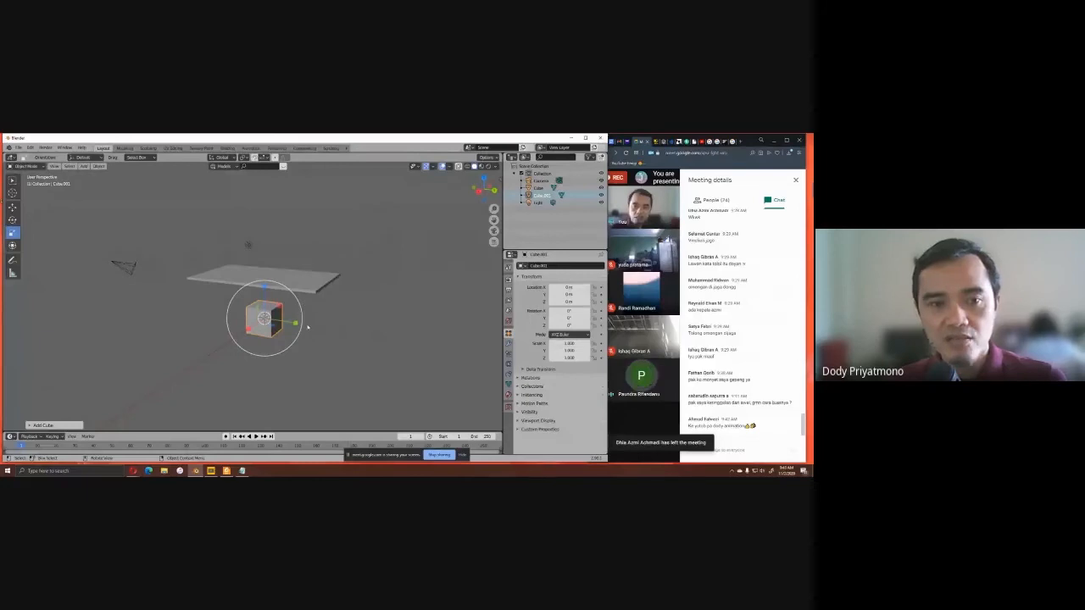
Scale the new cube down uniformly to about 0.29.
scroll(311, 327, "up", 1)
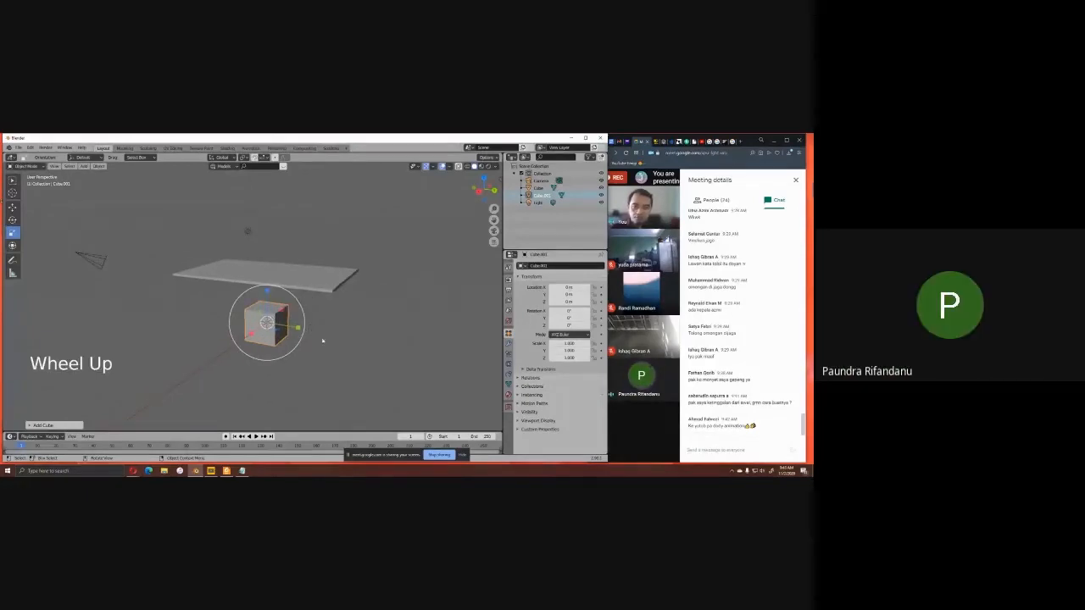
middle_click_drag(322, 341, 378, 348)
key("s")
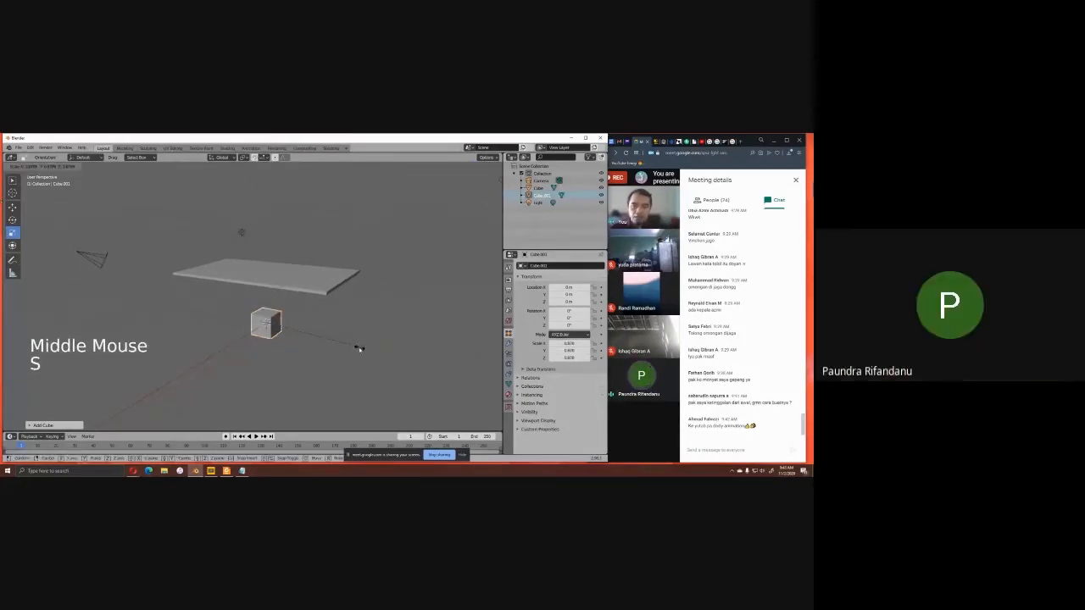
left_click(306, 336)
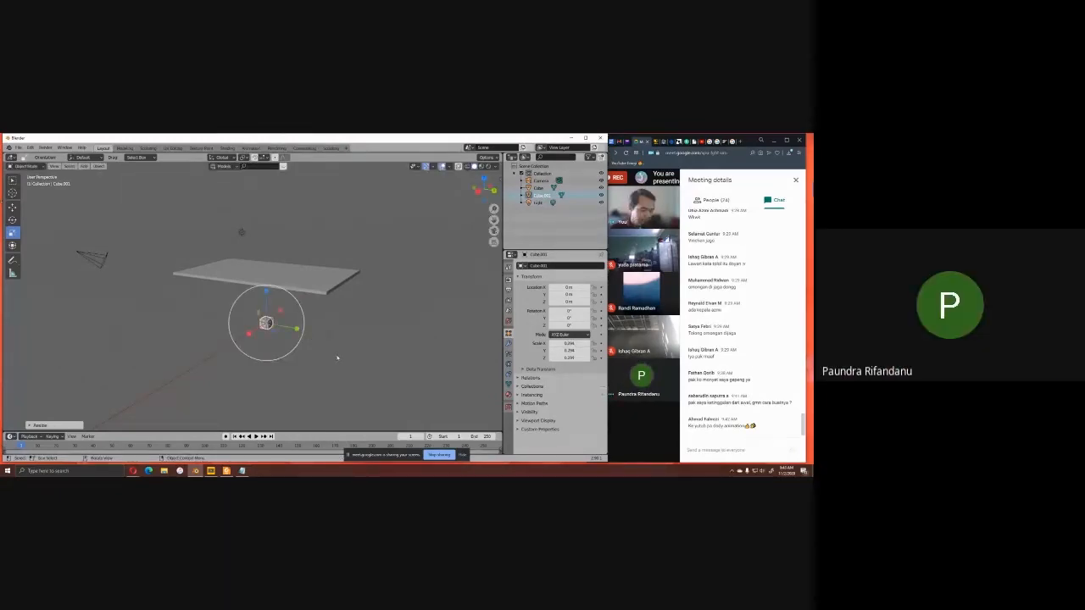
scroll(360, 344, "up", 2)
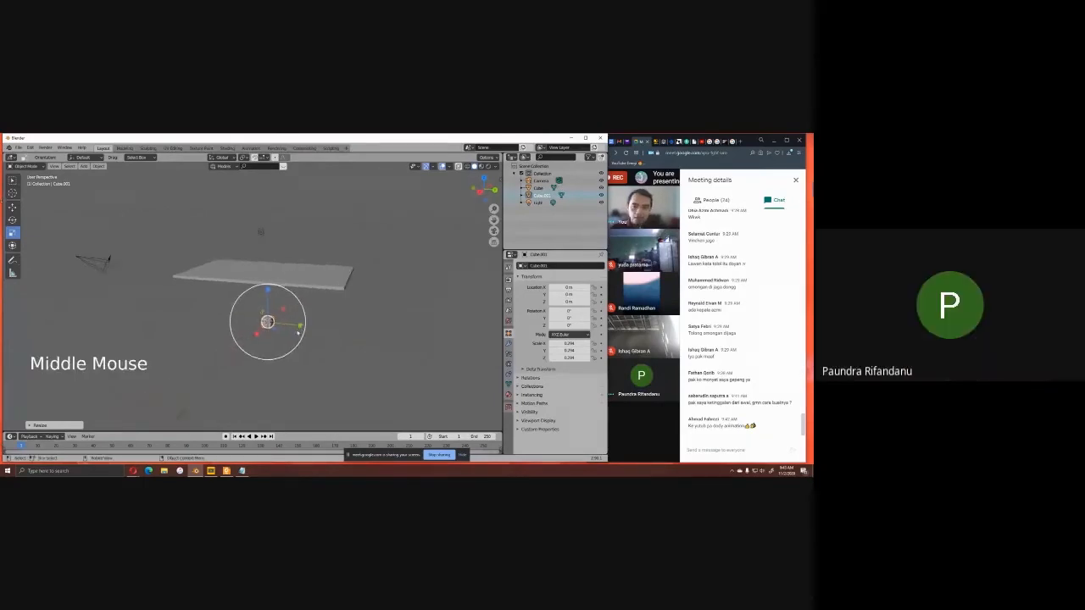
mouse_move(360, 344)
middle_mouse_down()
mouse_move(314, 339)
mouse_move(358, 339)
middle_mouse_up()
scroll(366, 336, "down", 2)
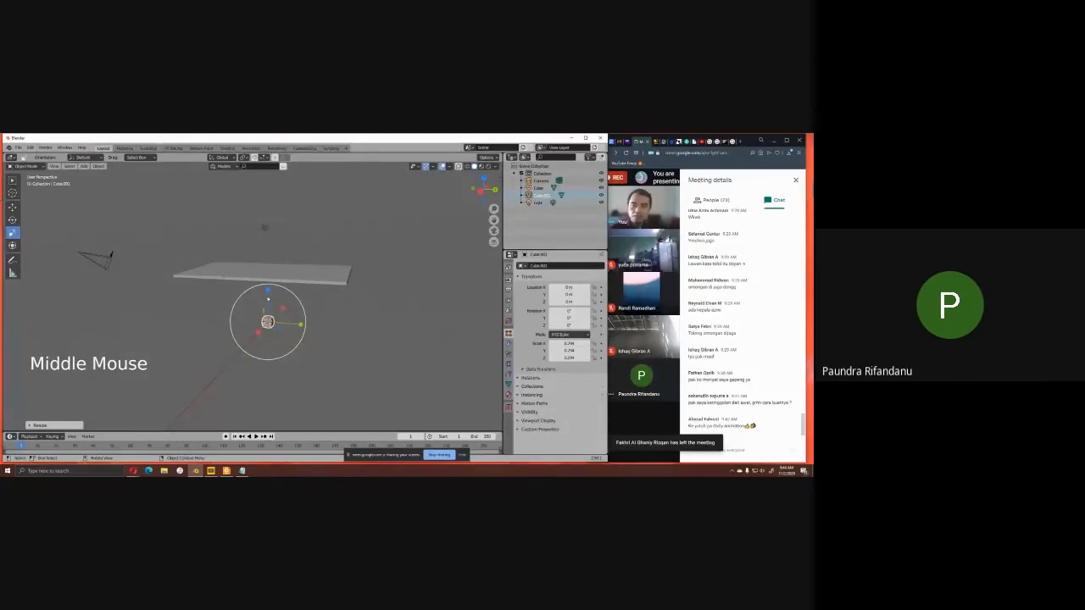
Stretch the small cube along Z to a scale of about 2.15 to form a table leg.
left_click_drag(267, 290, 267, 200)
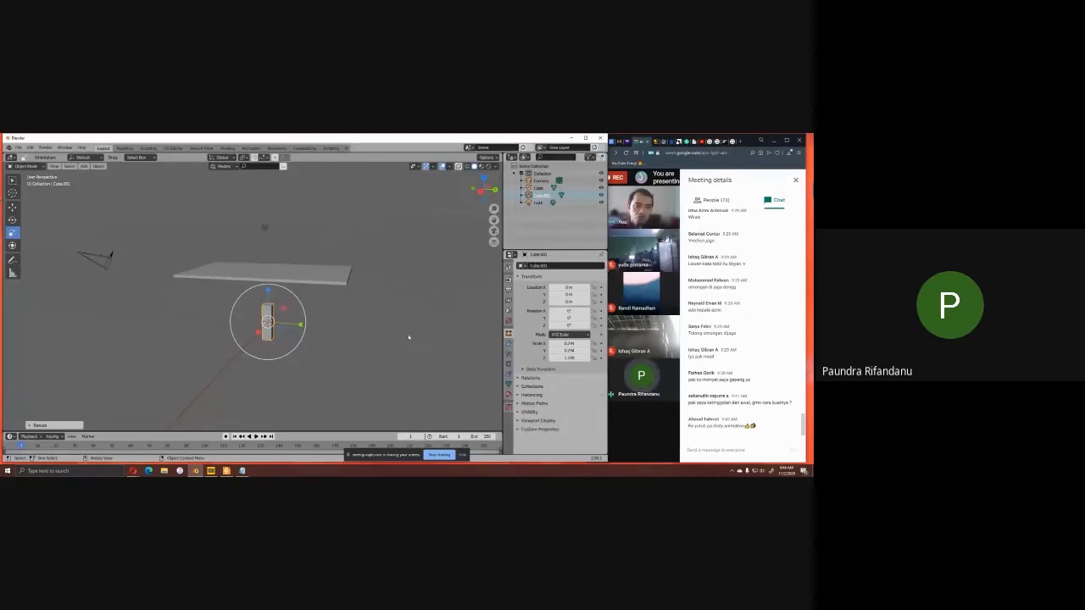
middle_click_drag(409, 338, 397, 336)
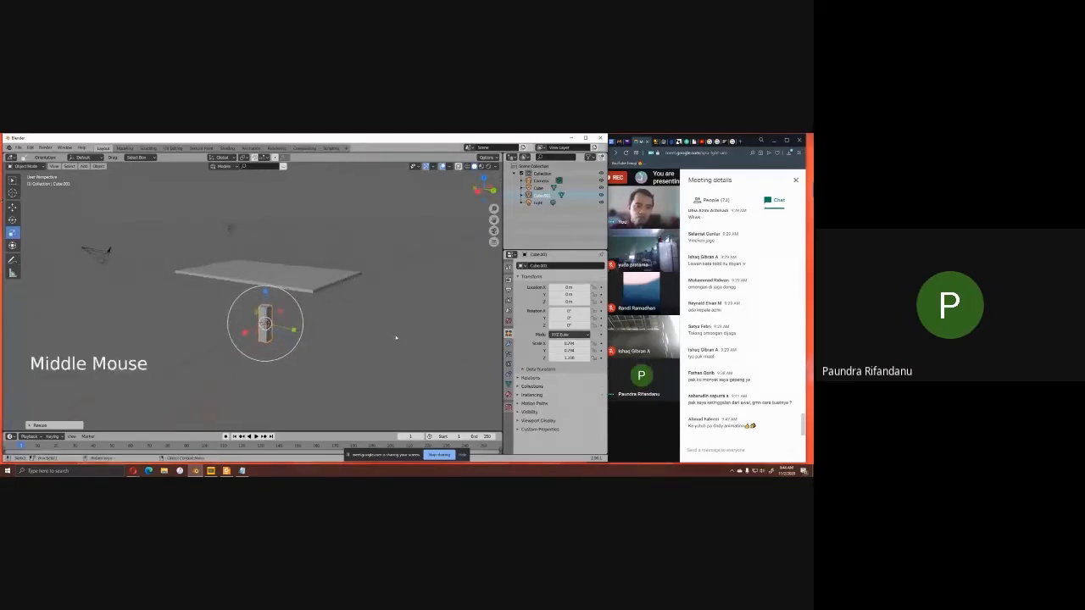
scroll(395, 338, "up", 2)
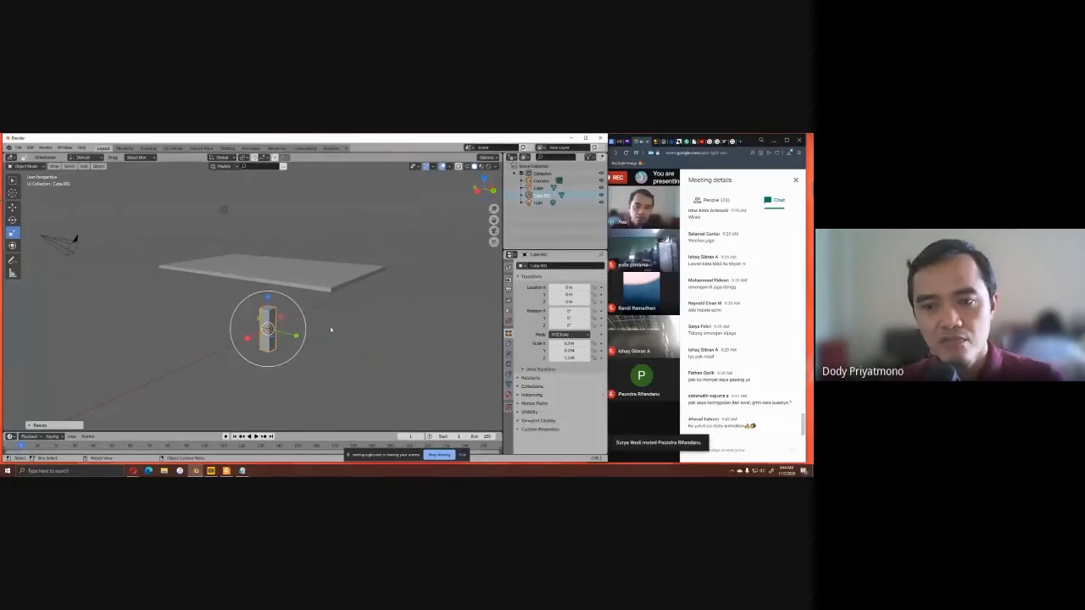
middle_click_drag(393, 330, 285, 329)
scroll(306, 325, "down", 2)
left_click_drag(267, 290, 270, 257)
middle_click_drag(55, 235, 93, 230)
scroll(92, 230, "down", 2)
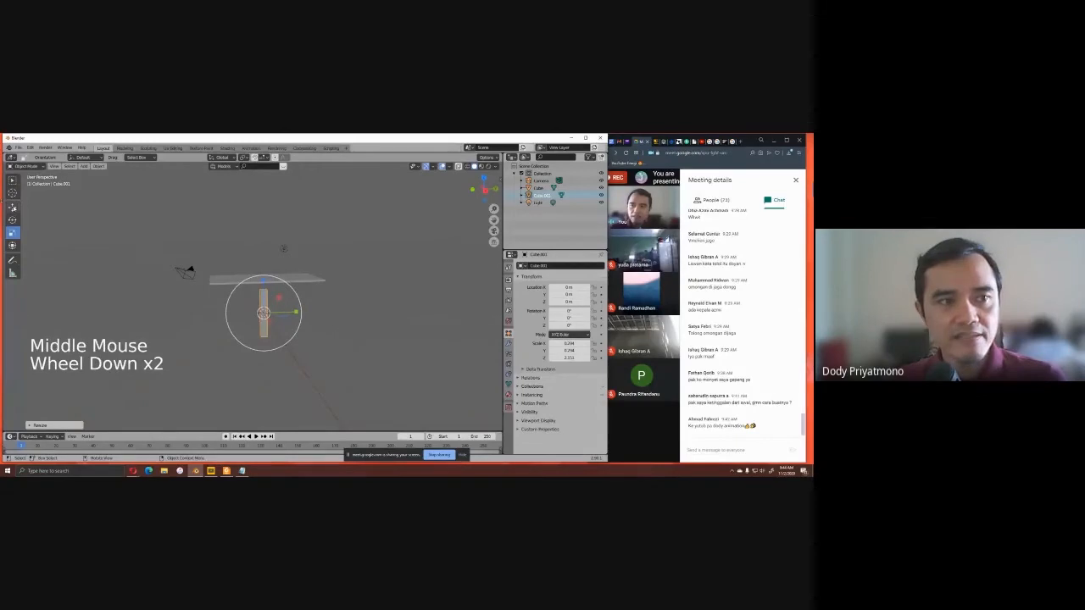
Move the leg in the negative Y direction to near one short end of the tabletop.
left_click(13, 207)
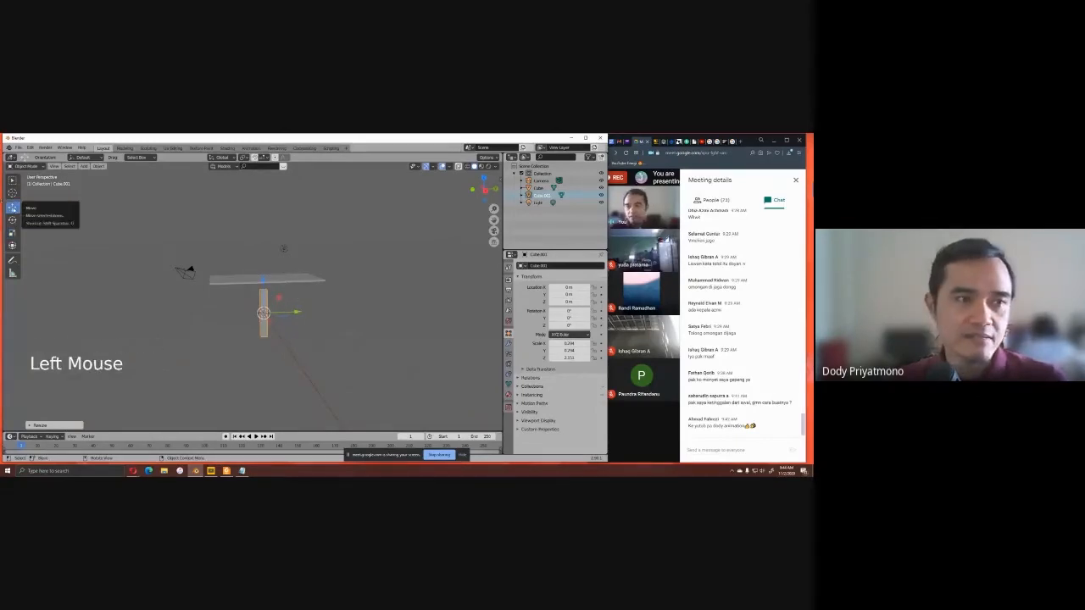
left_click_drag(289, 317, 251, 316)
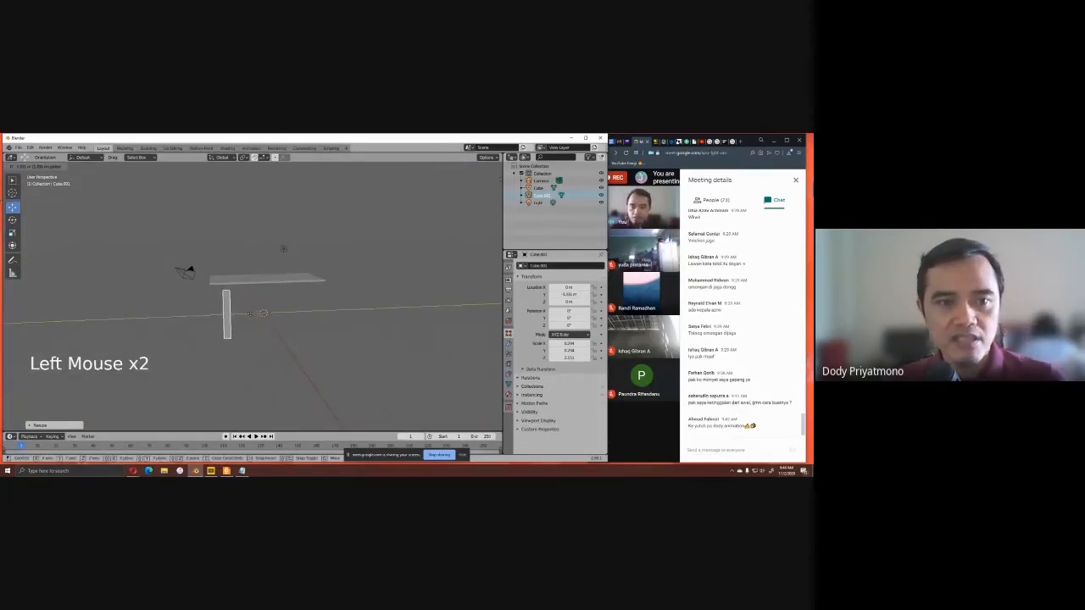
middle_click_drag(252, 316, 273, 315)
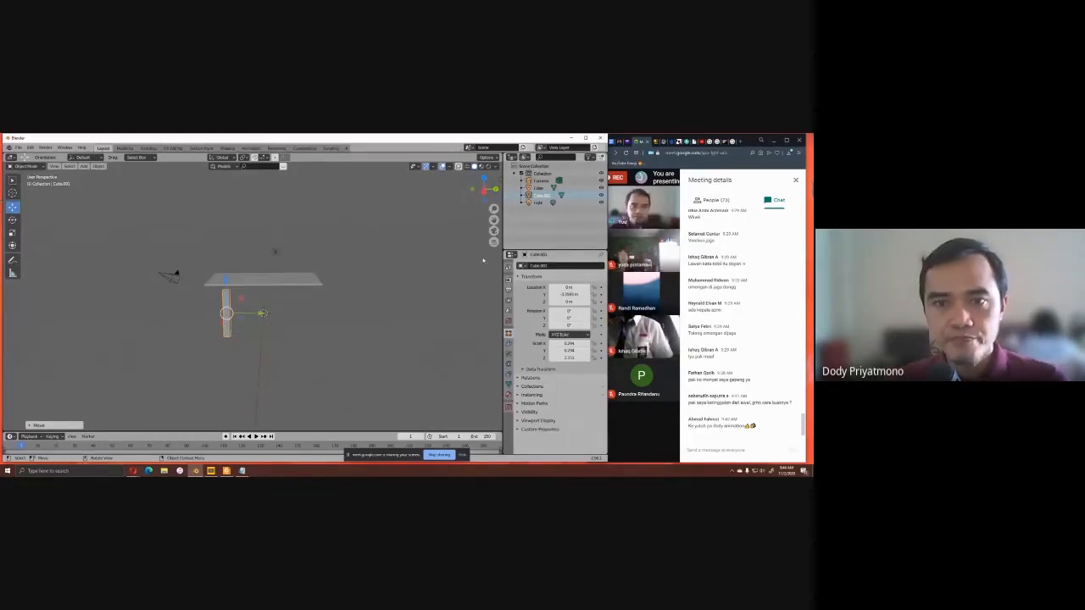
In the right orthographic view, raise the leg onto the ground line and lift the tabletop to about 4.4 m so it rests on the leg.
middle_click_drag(472, 193, 477, 192)
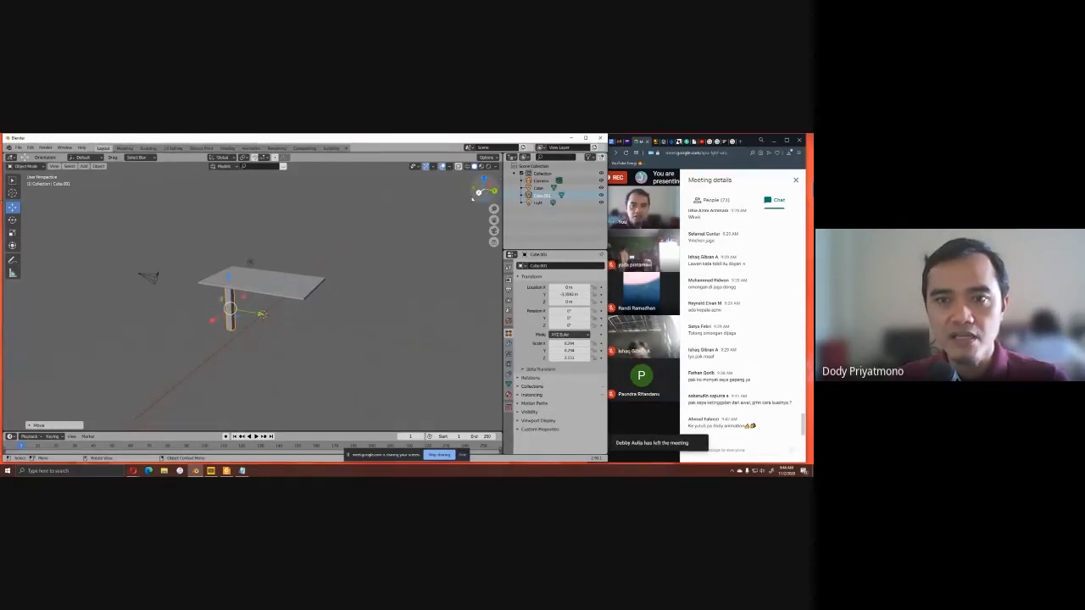
left_click(478, 191)
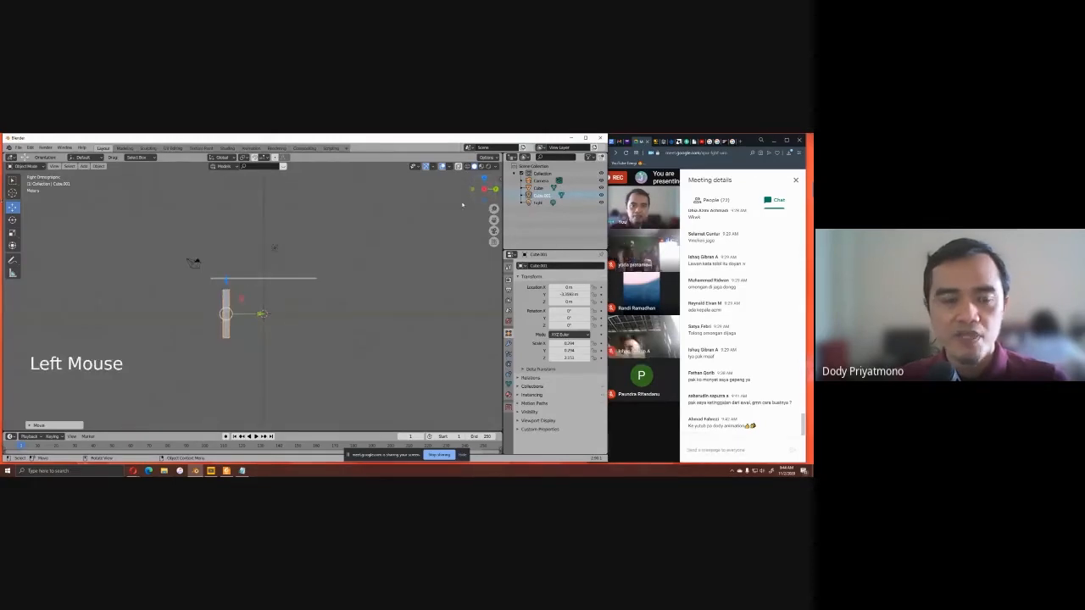
scroll(236, 320, "up", 3)
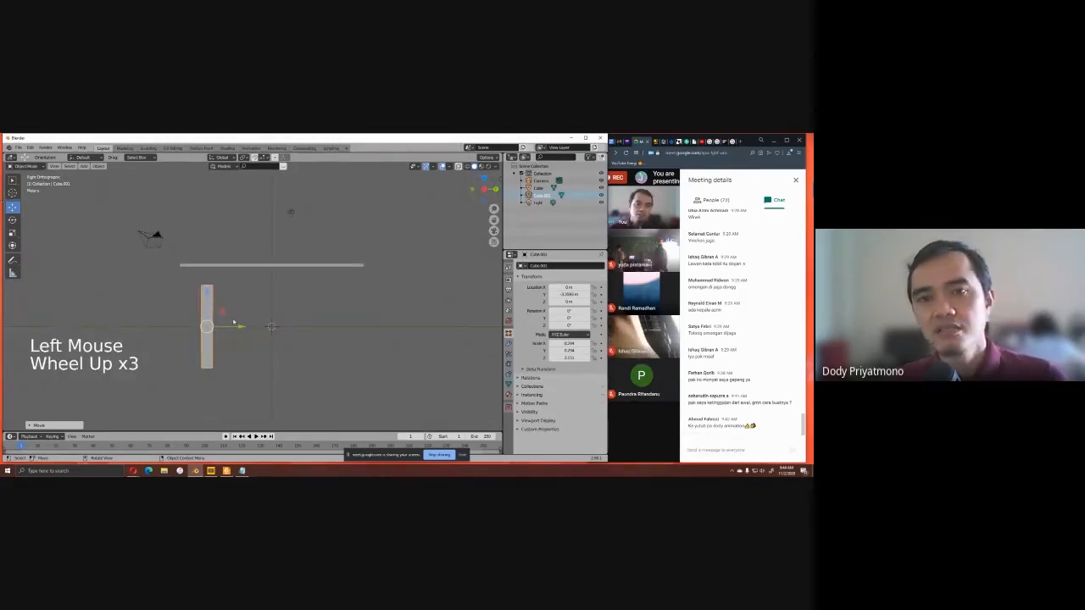
left_click_drag(210, 313, 207, 265)
left_click(244, 265)
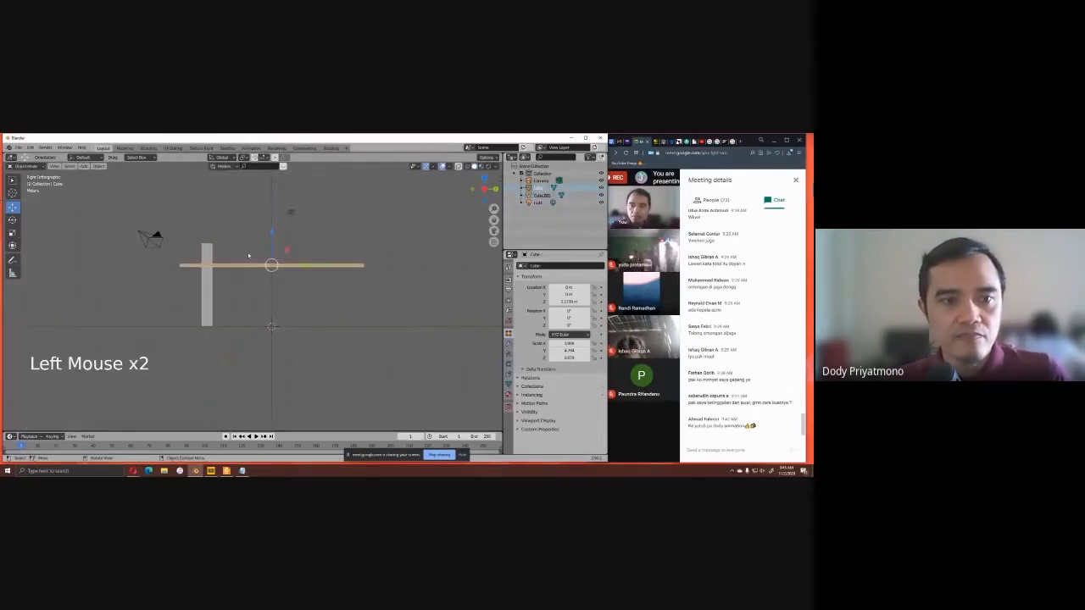
left_click_drag(271, 247, 272, 224)
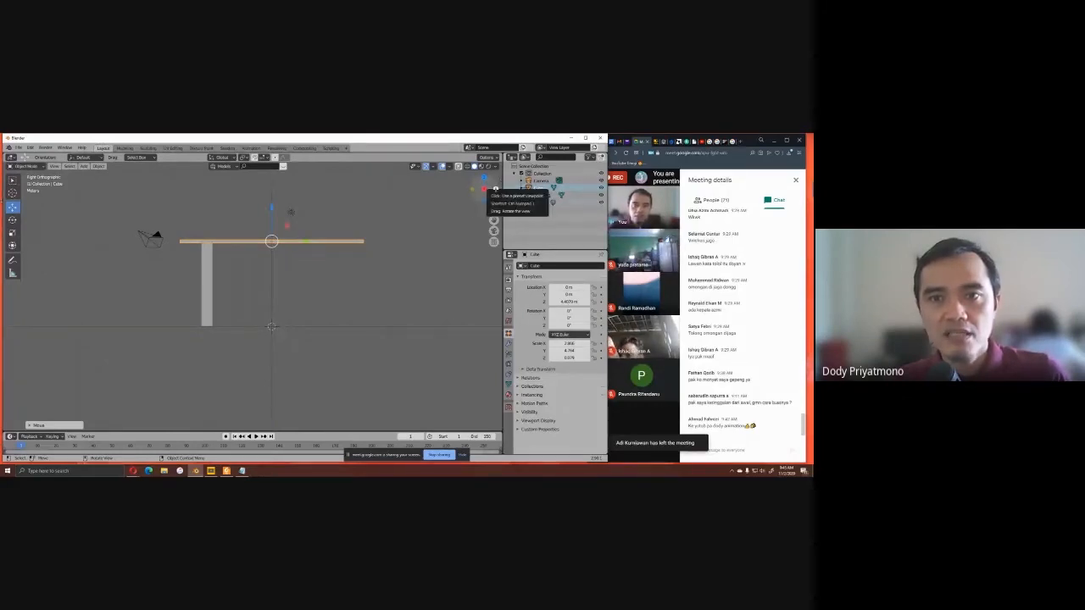
In the back orthographic view, move the leg along X to about 2.3 m, under a corner of the tabletop.
left_click(483, 188)
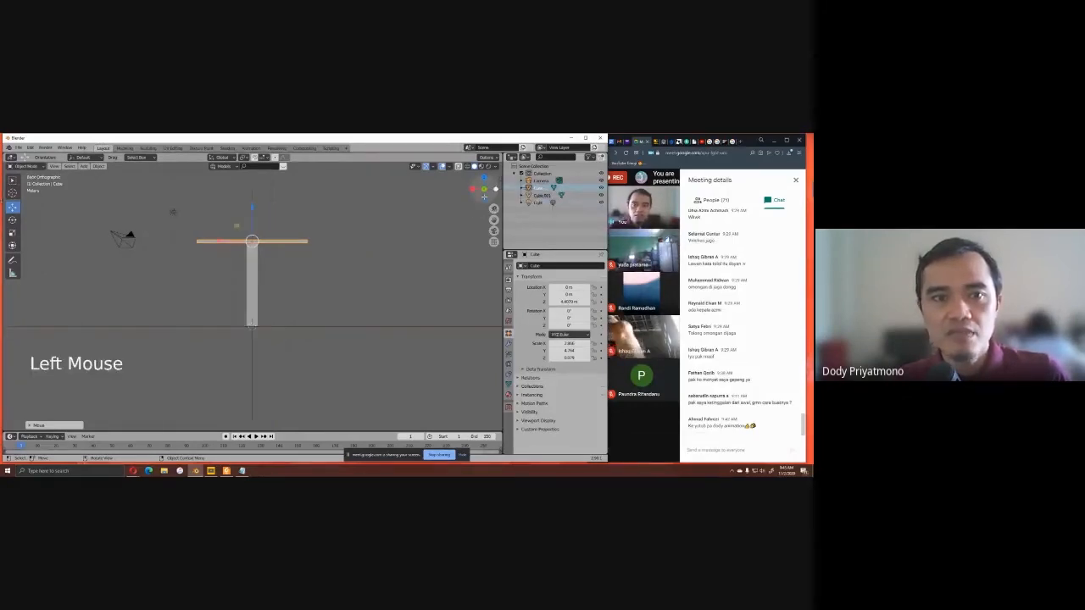
left_click(251, 286)
left_click_drag(230, 287, 185, 286)
mouse_move(255, 314)
middle_mouse_down()
mouse_move(361, 327)
mouse_move(262, 315)
middle_mouse_up()
scroll(361, 327, "down", 3)
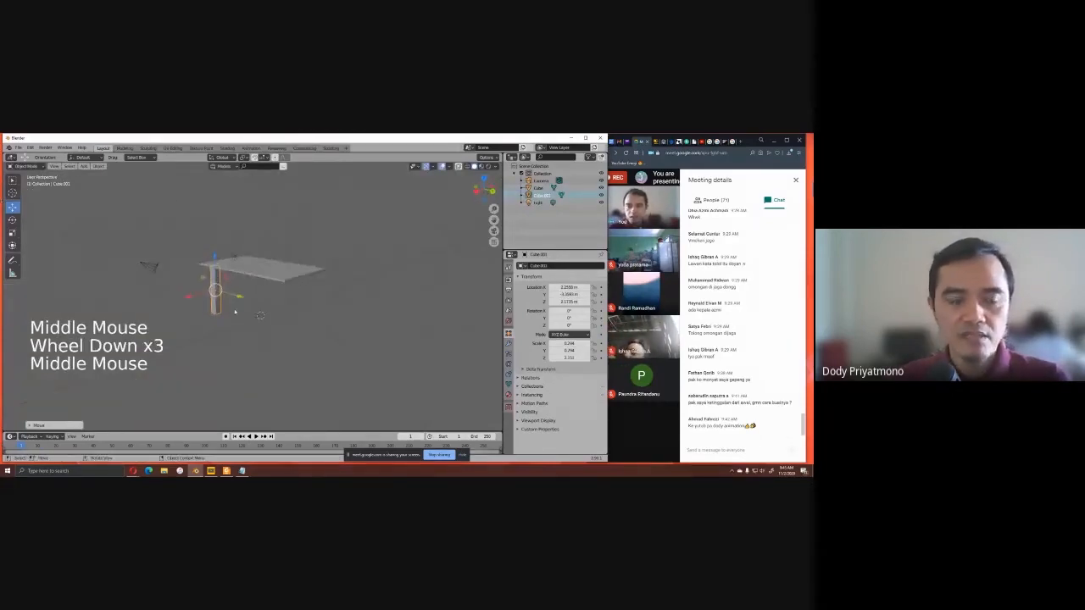
scroll(263, 316, "up", 2)
scroll(263, 315, "down", 2)
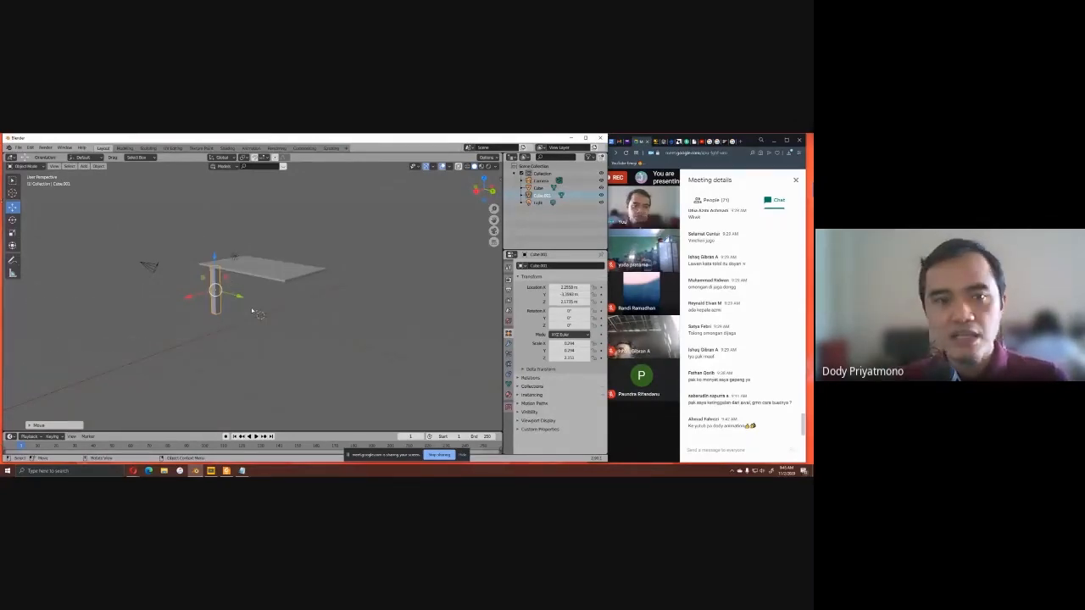
middle_click_drag(261, 315, 254, 308)
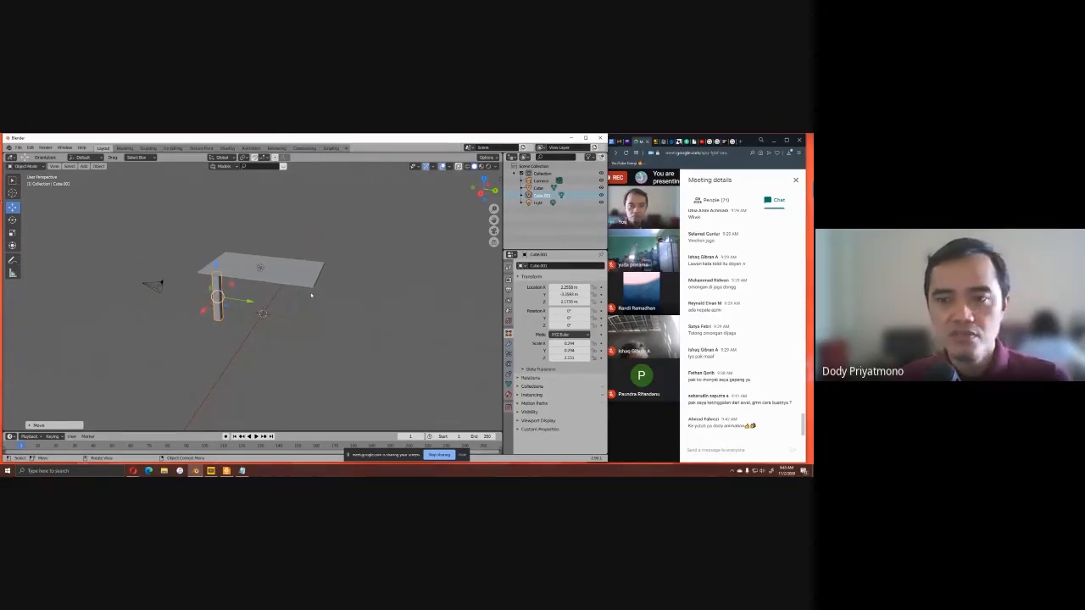
Switch to the Notepad notes, highlight "Shift + D" and "sumbu" in the duplicate-object line, and return to Blender.
left_click(243, 471)
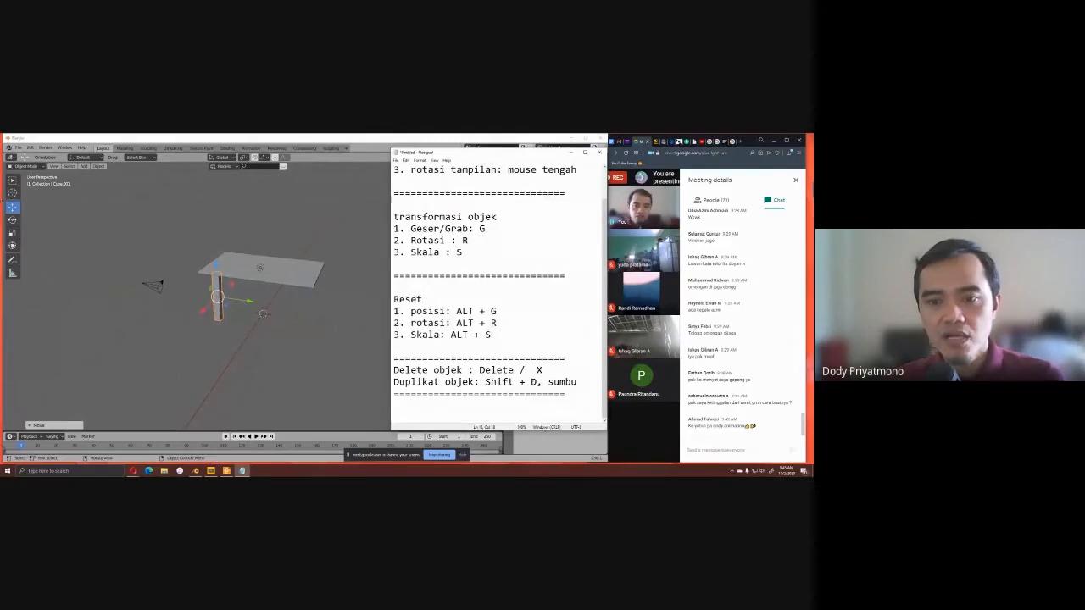
left_click_drag(537, 382, 485, 382)
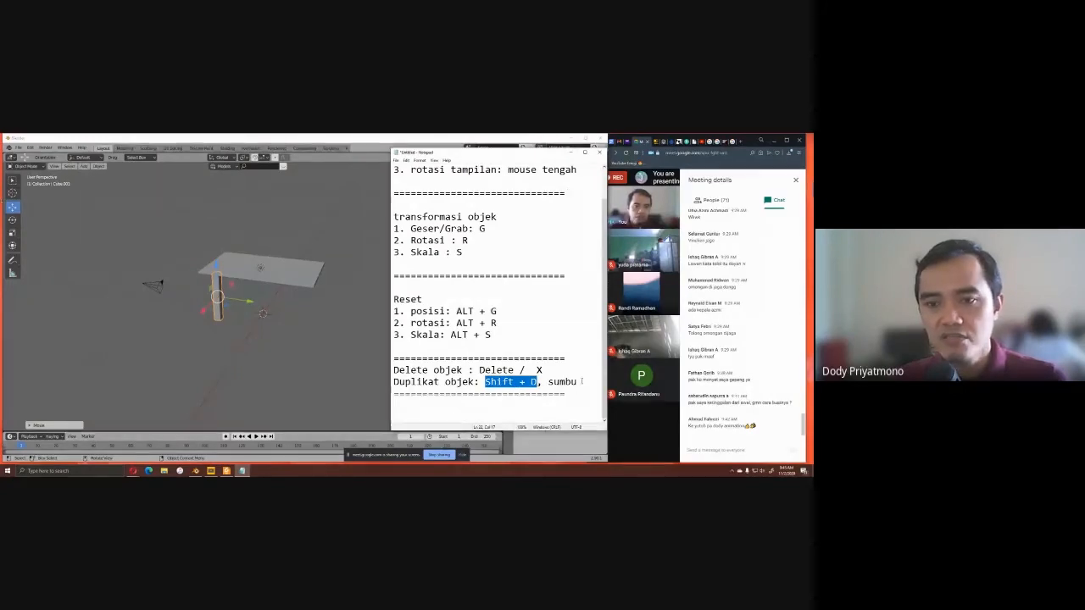
left_click_drag(577, 381, 547, 381)
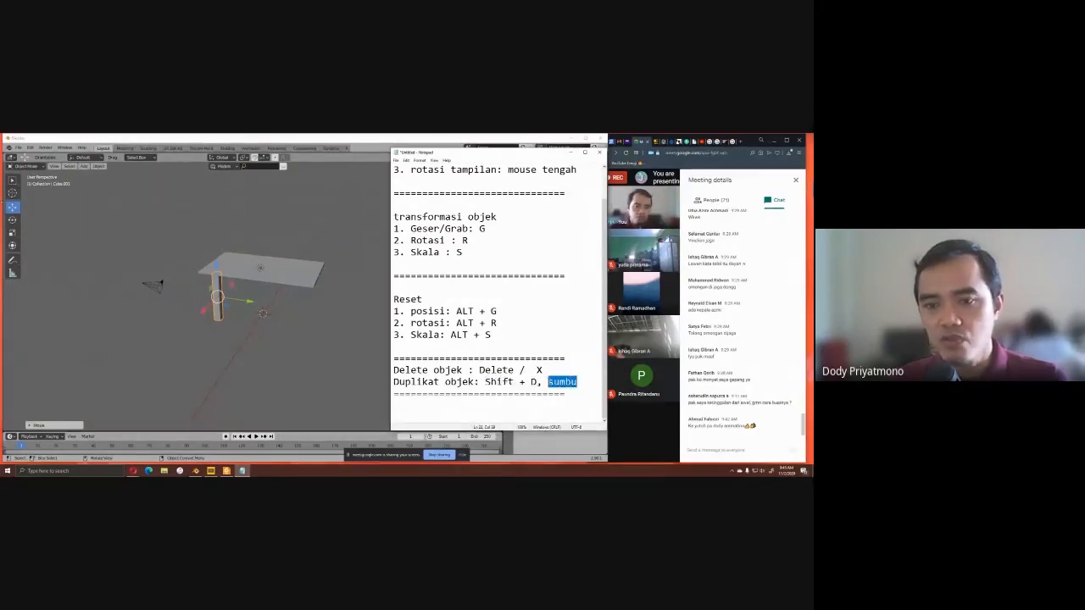
left_click(570, 156)
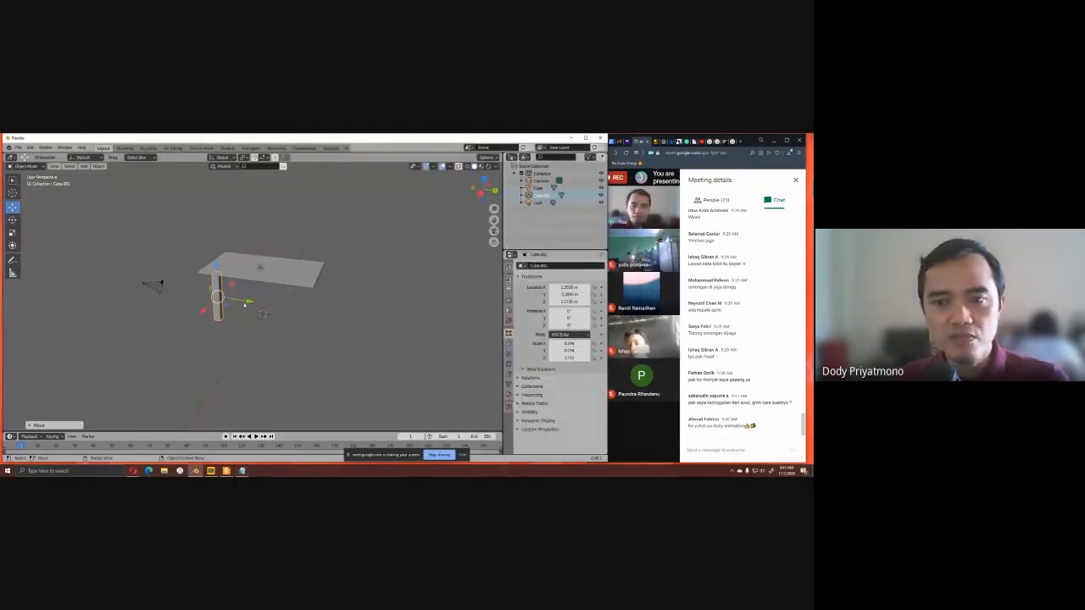
Duplicate the leg along Y to the tabletop's other short end, and duplicate both legs along X to the remaining two corners.
key("shift+d")
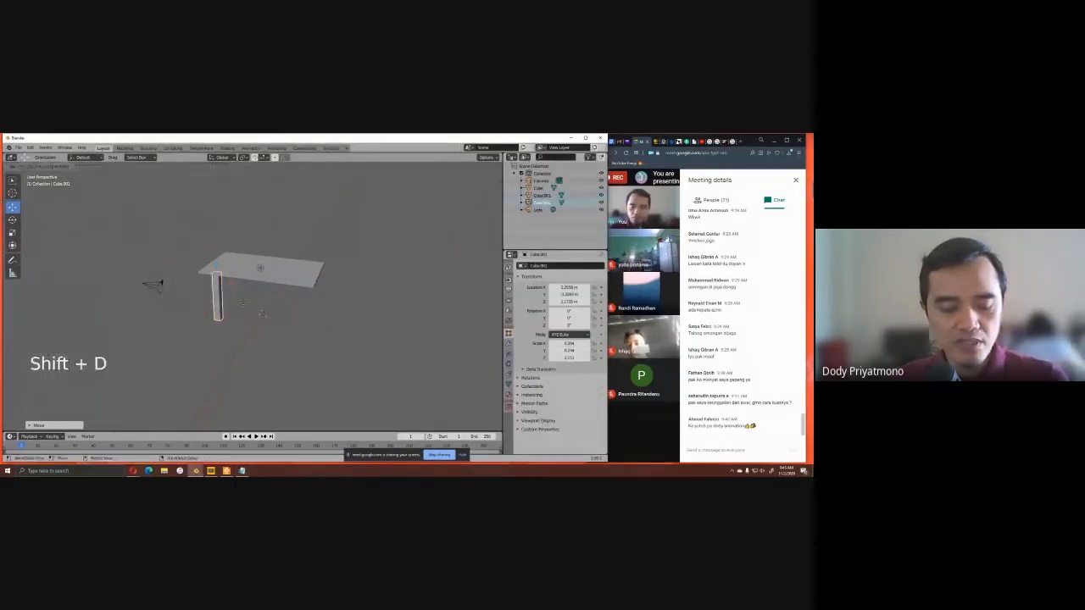
left_click(339, 314)
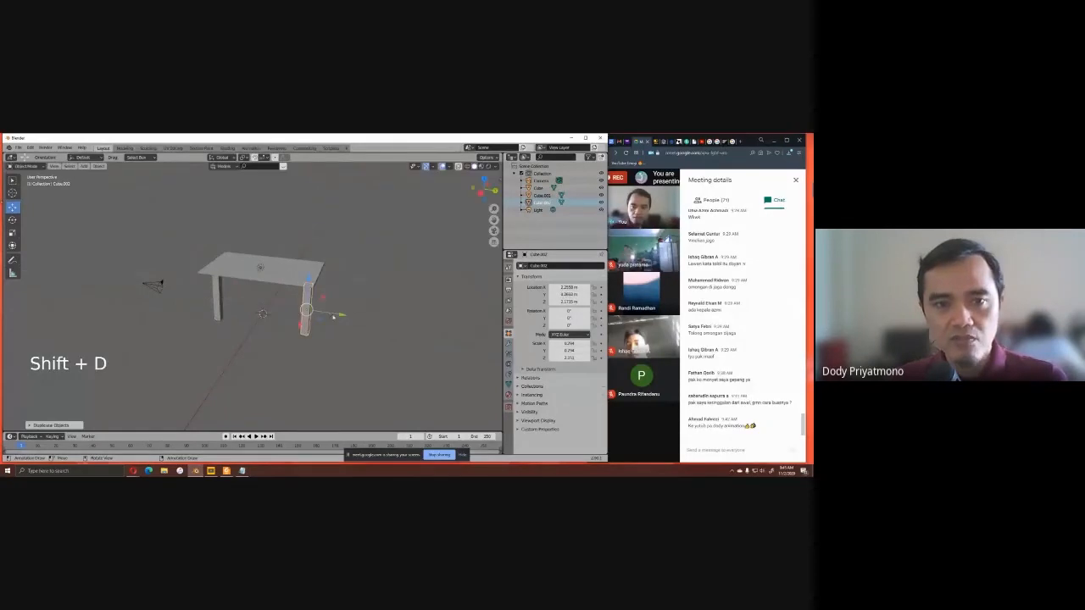
middle_click_drag(338, 314, 262, 308)
left_click(216, 307, "shift")
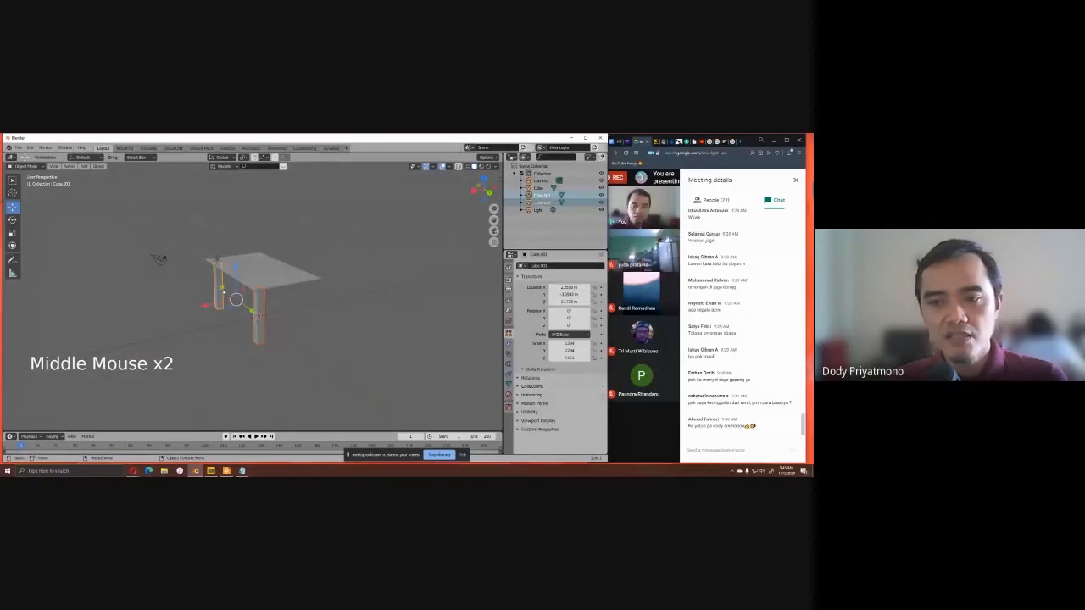
mouse_move(254, 306)
middle_mouse_down()
mouse_move(271, 307)
mouse_move(256, 302)
middle_mouse_up()
key("shift+d")
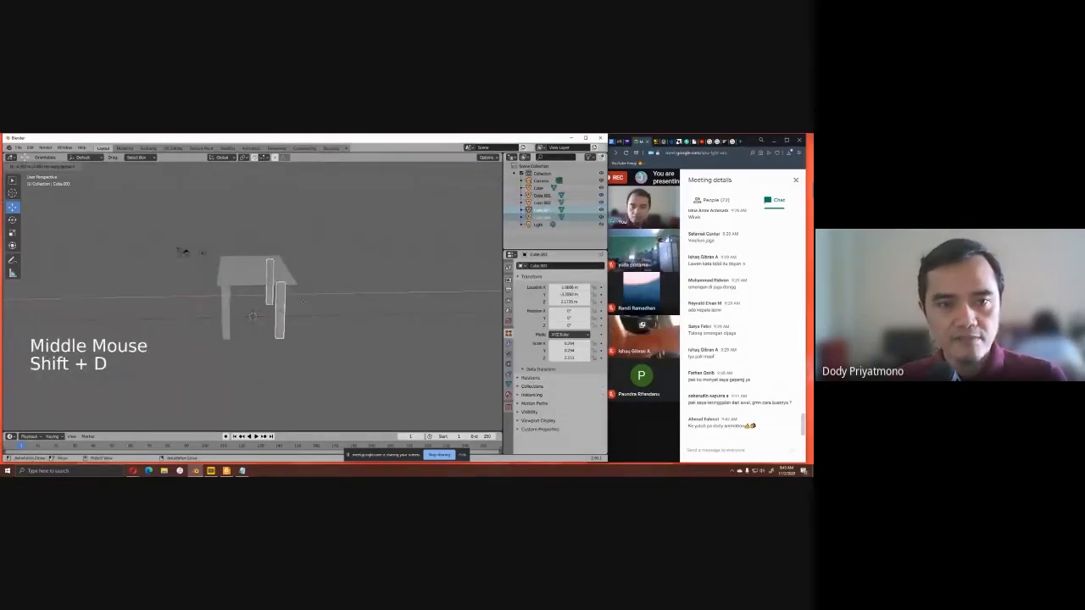
left_click(269, 307)
key("a")
middle_click_drag(269, 307, 239, 282)
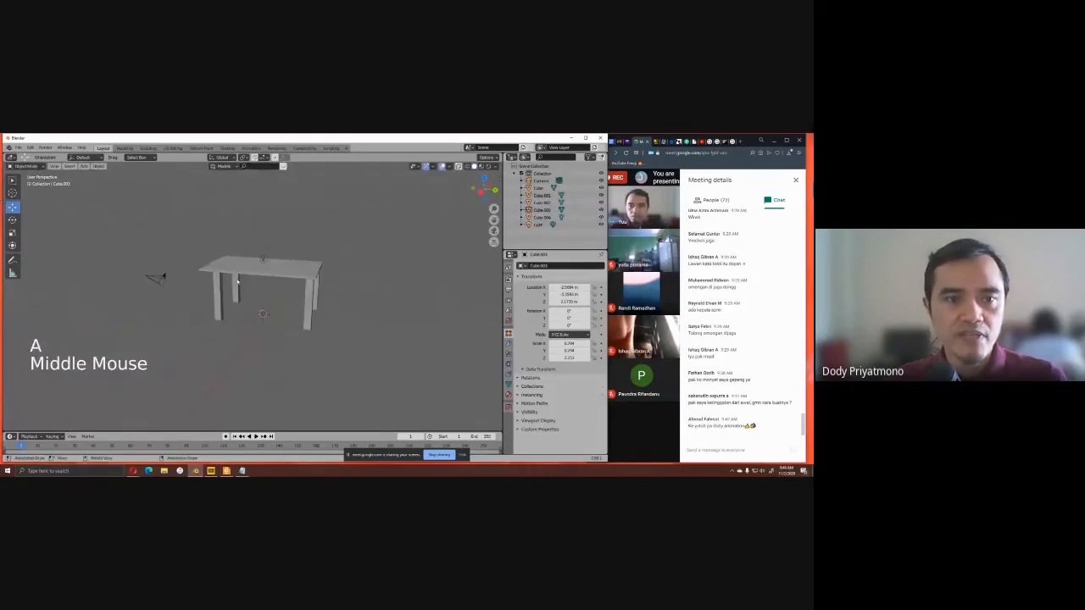
Move the two legs at the negative Y end outward along Y, closer to the tabletop's short edge.
middle_click_drag(291, 316, 308, 289)
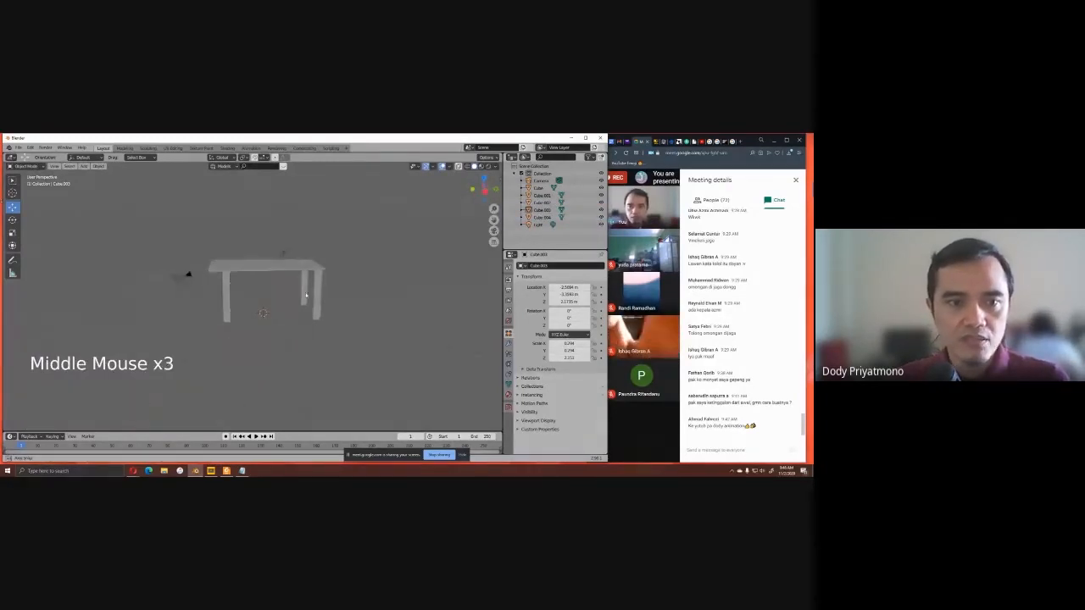
mouse_move(218, 295)
left_mouse_down()
mouse_move(236, 305)
mouse_move(242, 290)
mouse_move(232, 289)
left_mouse_up()
left_click(364, 284)
middle_click_drag(379, 278, 276, 304)
scroll(309, 307, "down", 1)
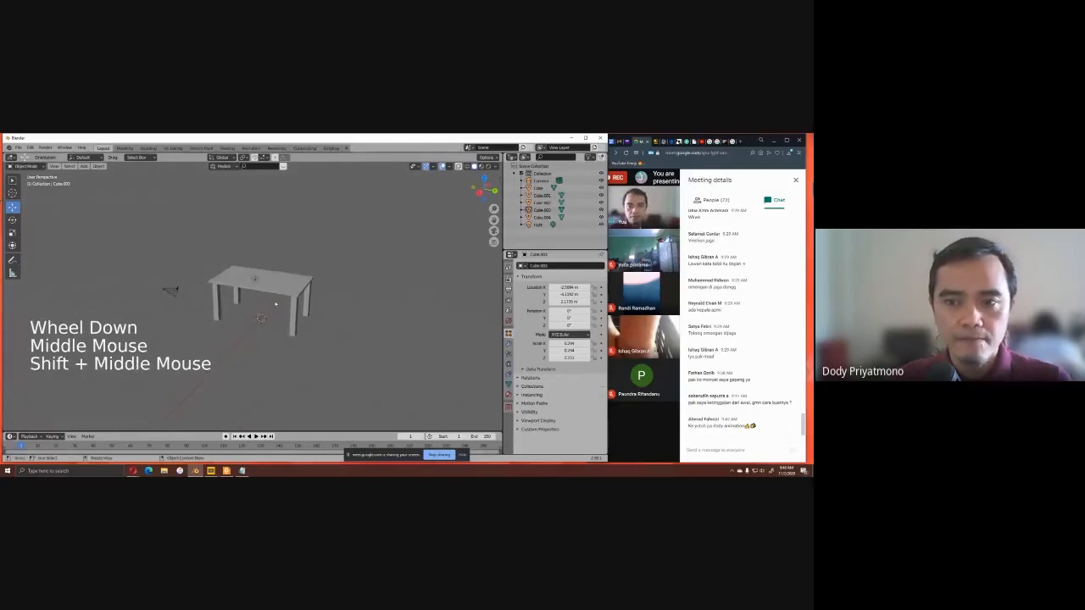
Add a UV sphere and move it up onto the tabletop, near the negative Y end.
left_click(84, 166)
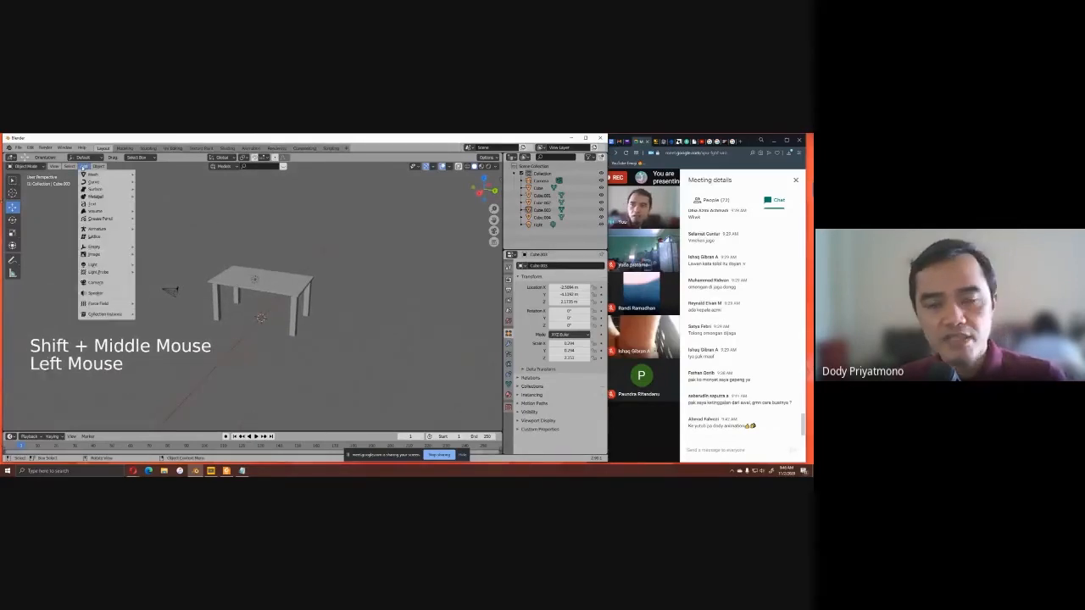
mouse_move(95, 173)
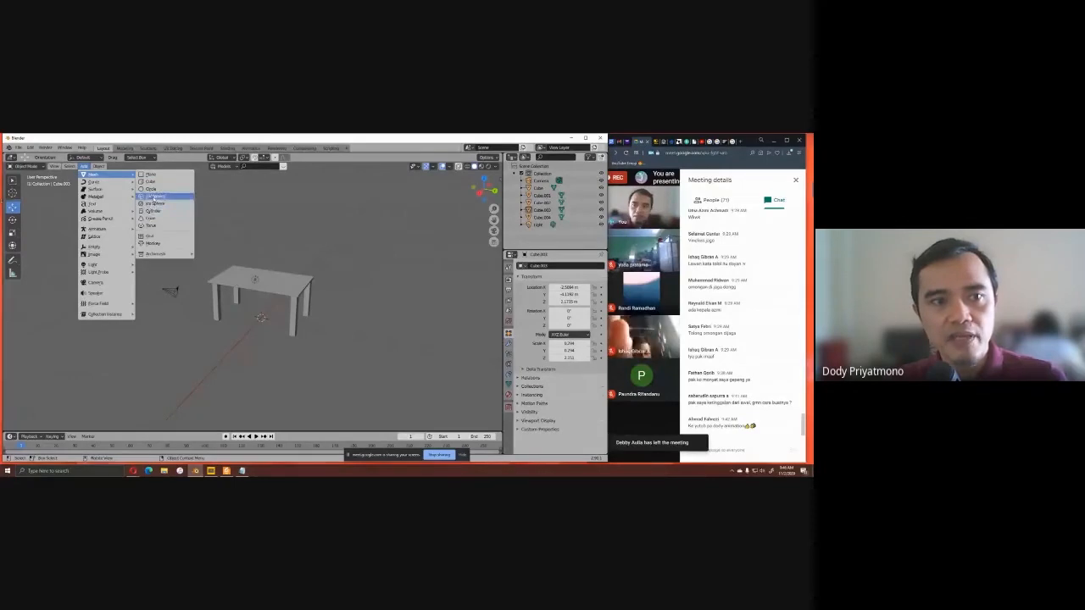
left_click(155, 196)
left_click_drag(262, 305, 268, 273)
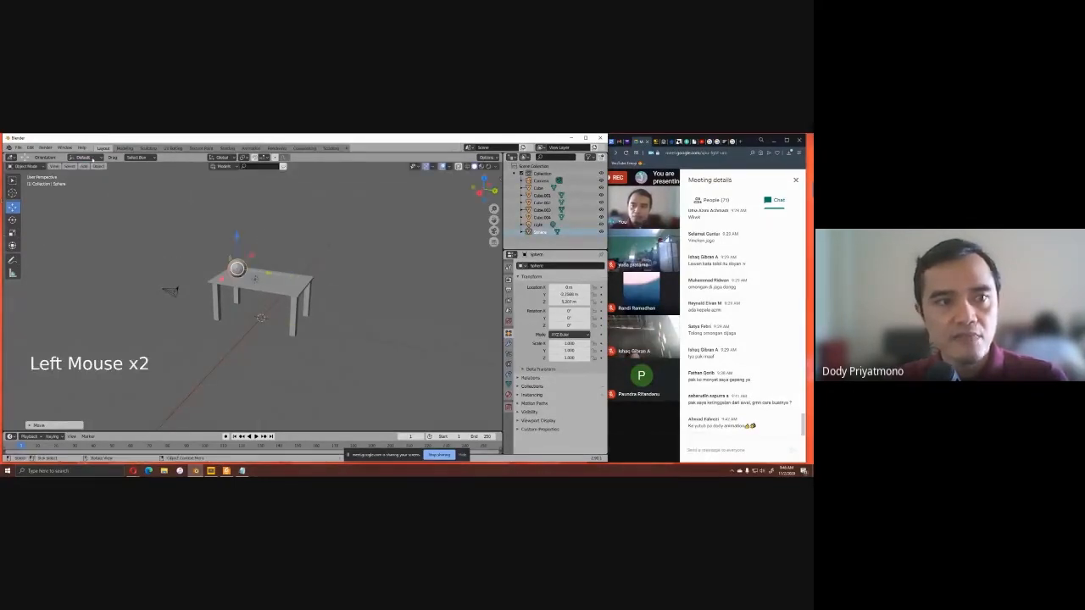
Add a cylinder, raise it onto the tabletop, and shift it along Y and X toward a rear corner at the positive Y end.
left_click(84, 167)
mouse_move(95, 174)
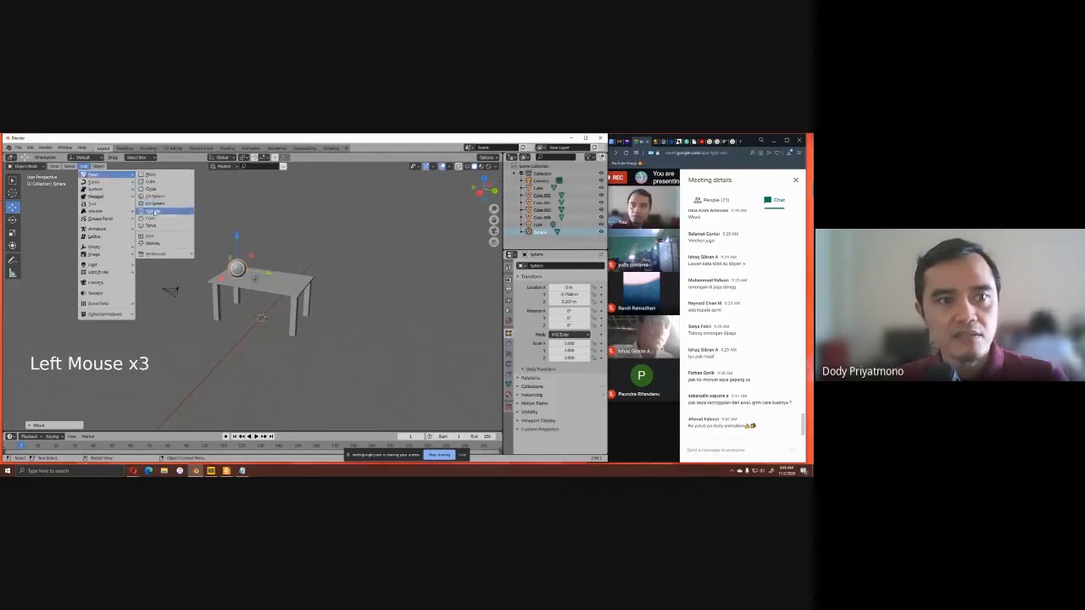
left_click(157, 210)
left_click_drag(248, 295, 253, 250)
left_click_drag(281, 274, 310, 280)
middle_click_drag(310, 280, 292, 289)
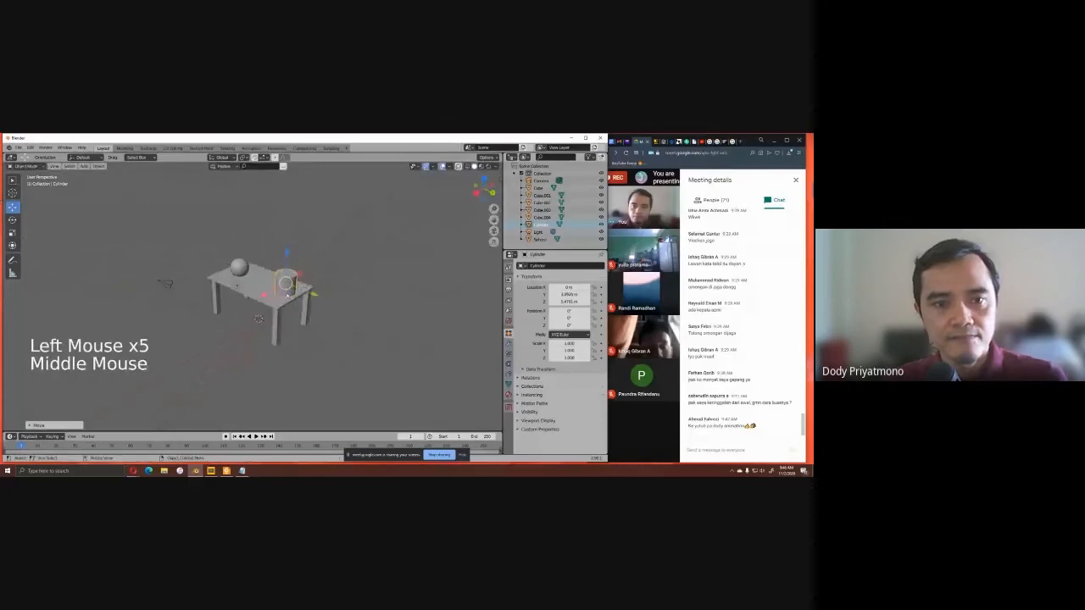
left_click_drag(274, 289, 283, 287)
Add a monkey mesh, raise it above the tabletop, and move it along X to about 2.2 m, near the long edge.
left_click(83, 166)
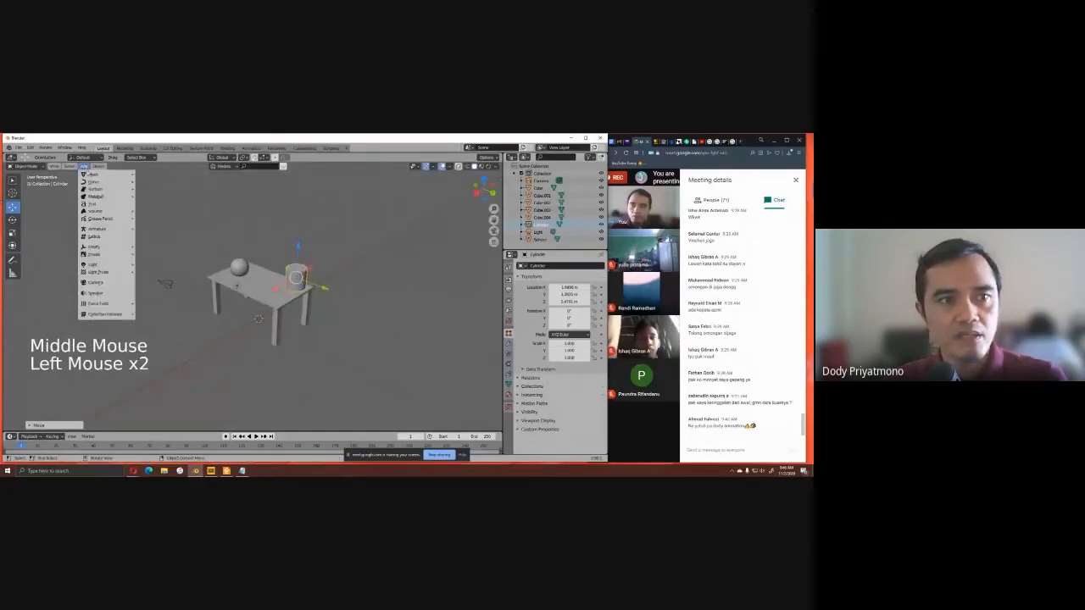
mouse_move(119, 181)
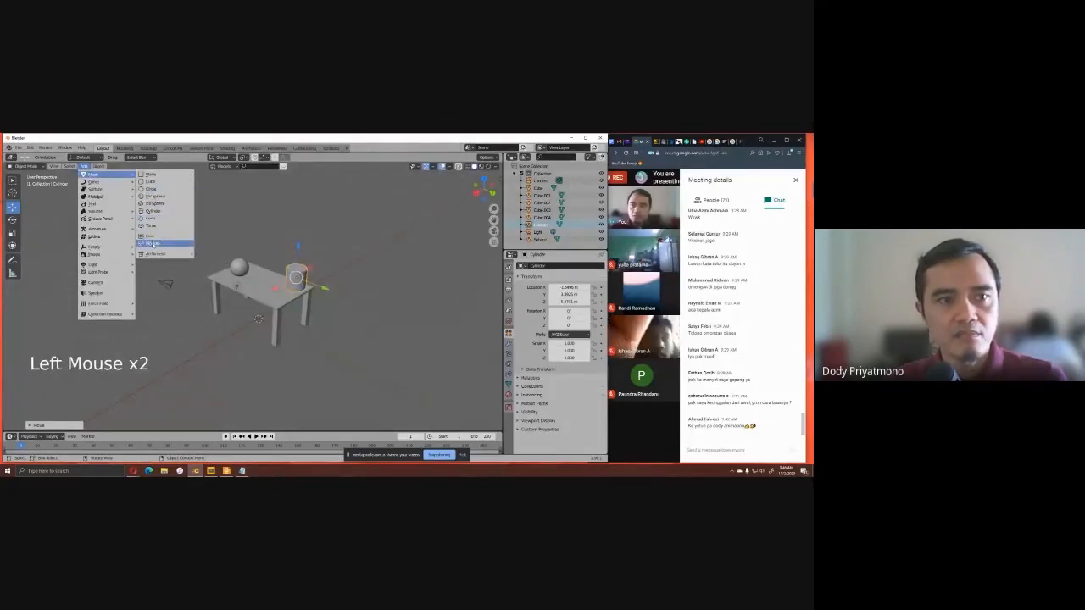
left_click(153, 243)
left_click_drag(259, 291, 263, 267)
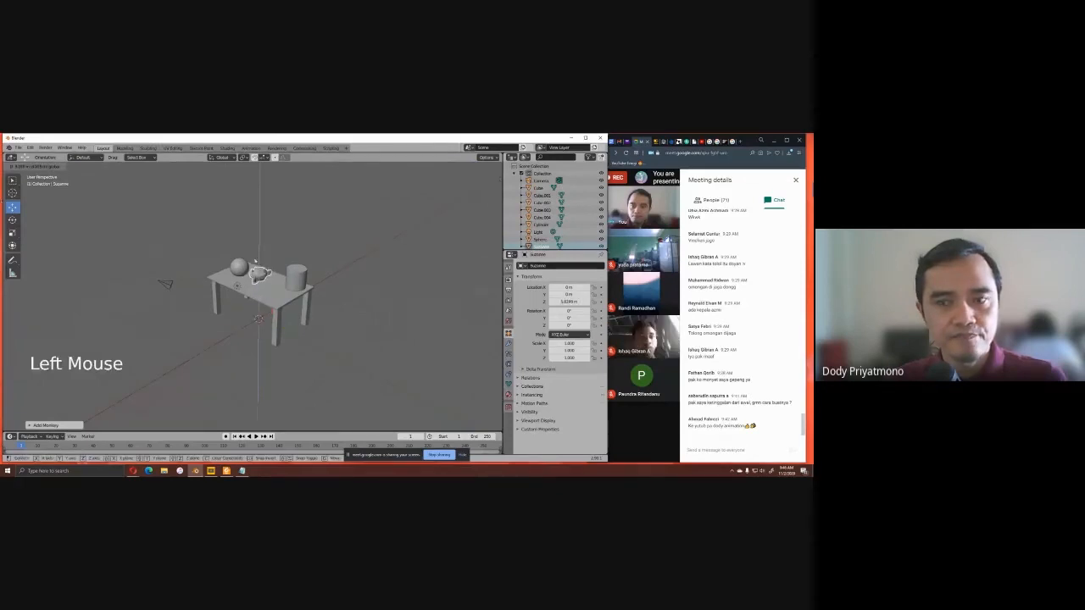
scroll(268, 274, "up", 2)
scroll(270, 274, "up", 2)
middle_click_drag(269, 275, 273, 283, "shift")
middle_click_drag(273, 283, 289, 256)
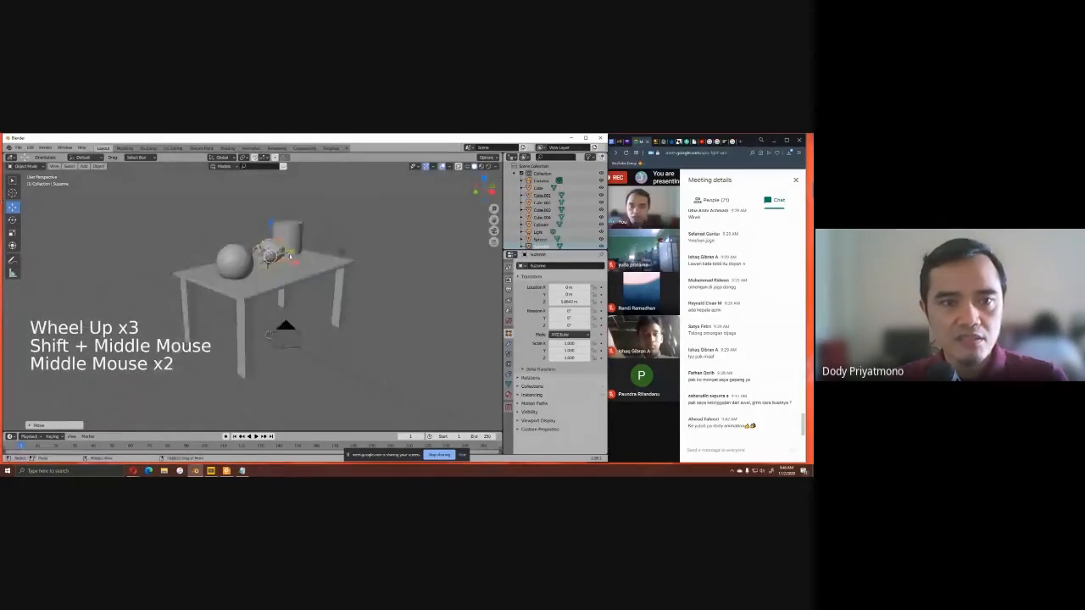
left_click_drag(270, 228, 270, 221)
left_click_drag(294, 256, 324, 264)
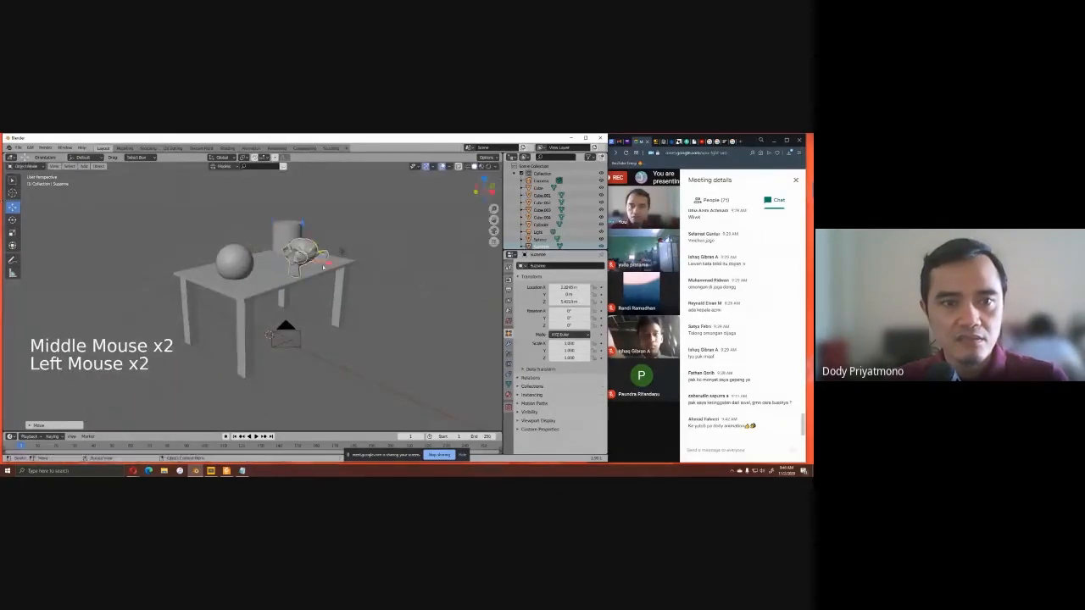
Rotate and lower the monkey head so it rests on the tabletop, and move it inward along X to about 1.6 m.
middle_click_drag(329, 276, 359, 259)
scroll(280, 254, "down", 2)
scroll(293, 250, "up", 2)
key("r")
left_click(303, 247)
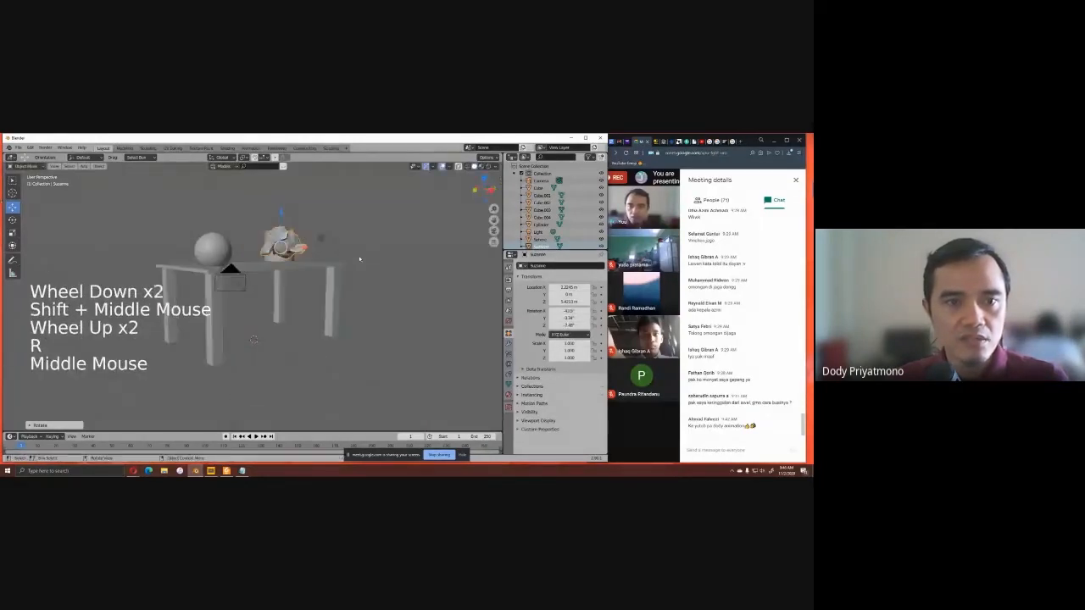
left_click(281, 229)
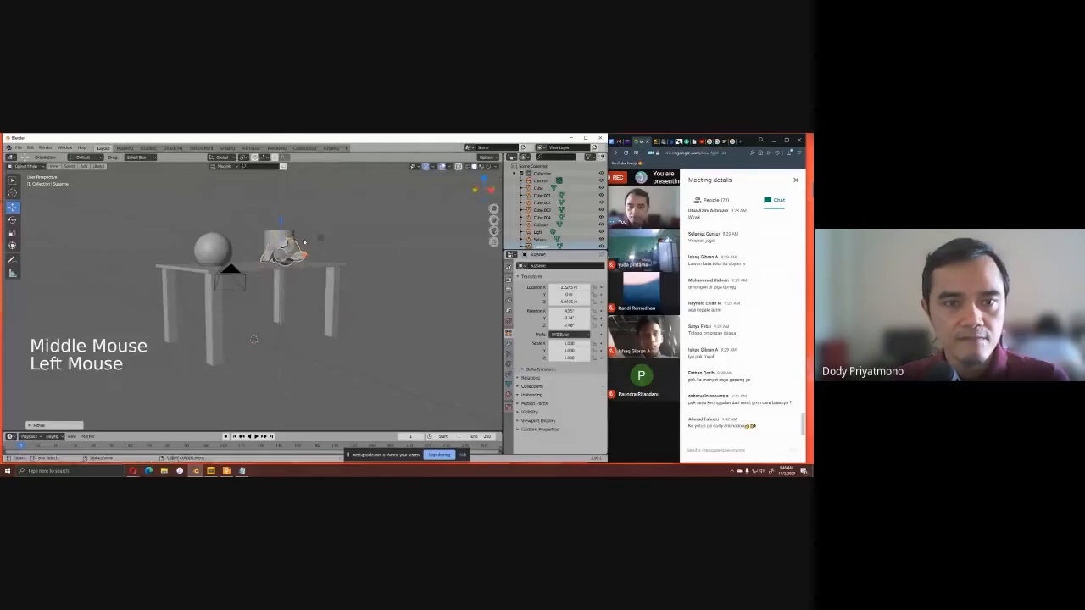
key("r")
middle_click_drag(288, 241, 407, 241)
left_click(328, 223)
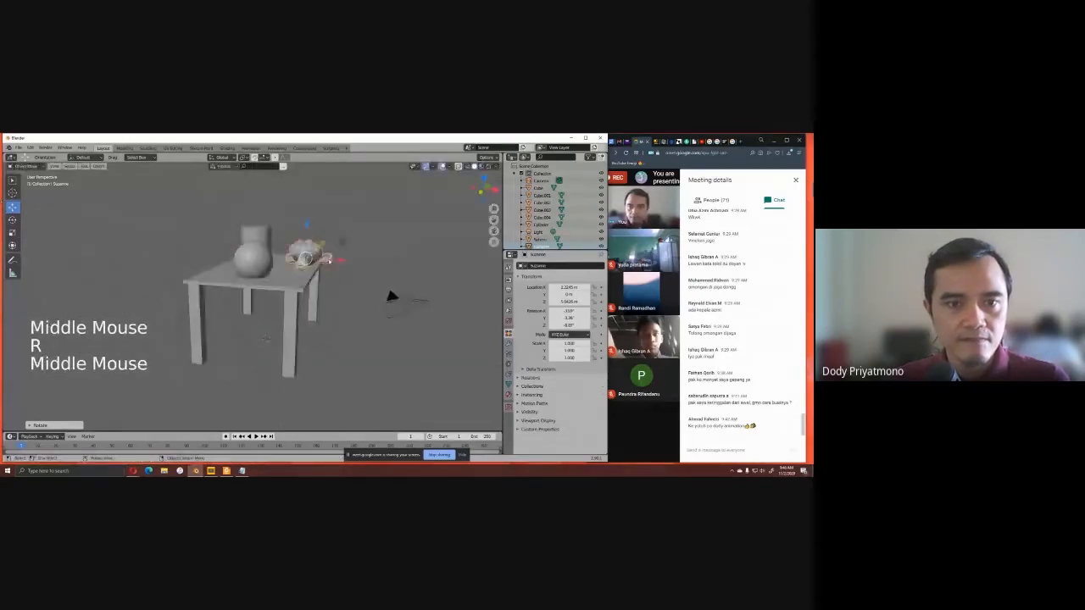
left_click_drag(333, 258, 319, 258)
key("a")
scroll(364, 288, "up", 2)
middle_click_drag(386, 284, 221, 317)
scroll(339, 293, "down", 3)
scroll(288, 295, "down", 1)
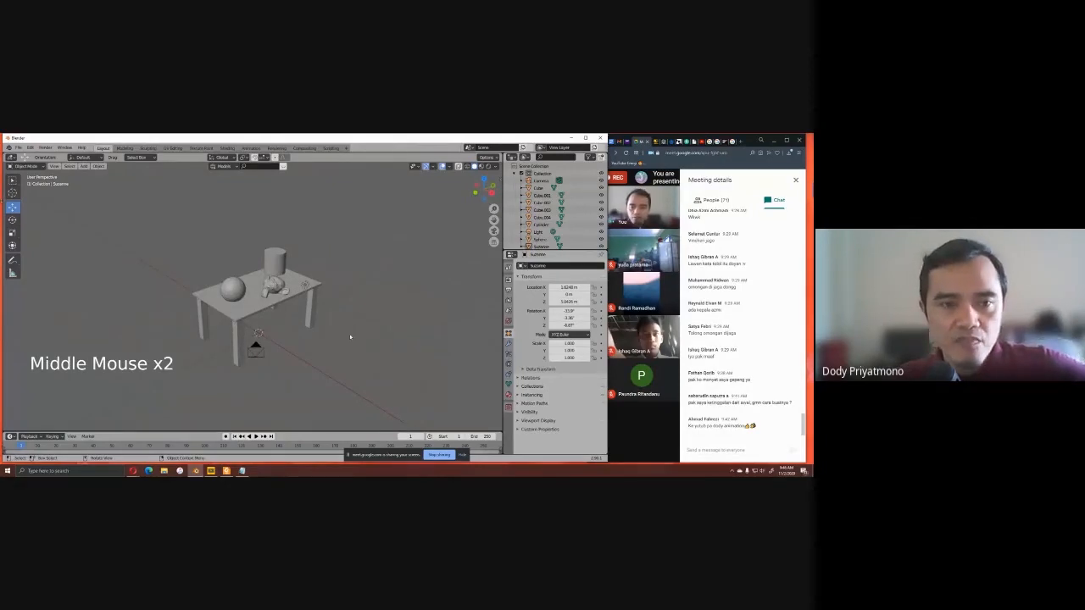
scroll(279, 310, "up", 2)
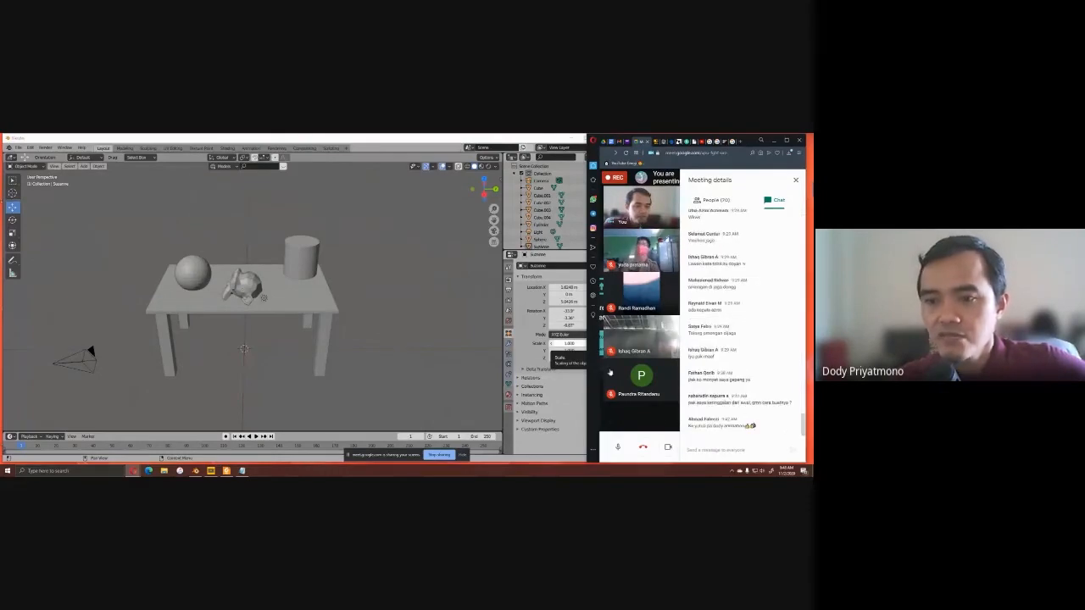
Switch to the Google Meet chat and read through the participants' recent replies.
left_click(715, 448)
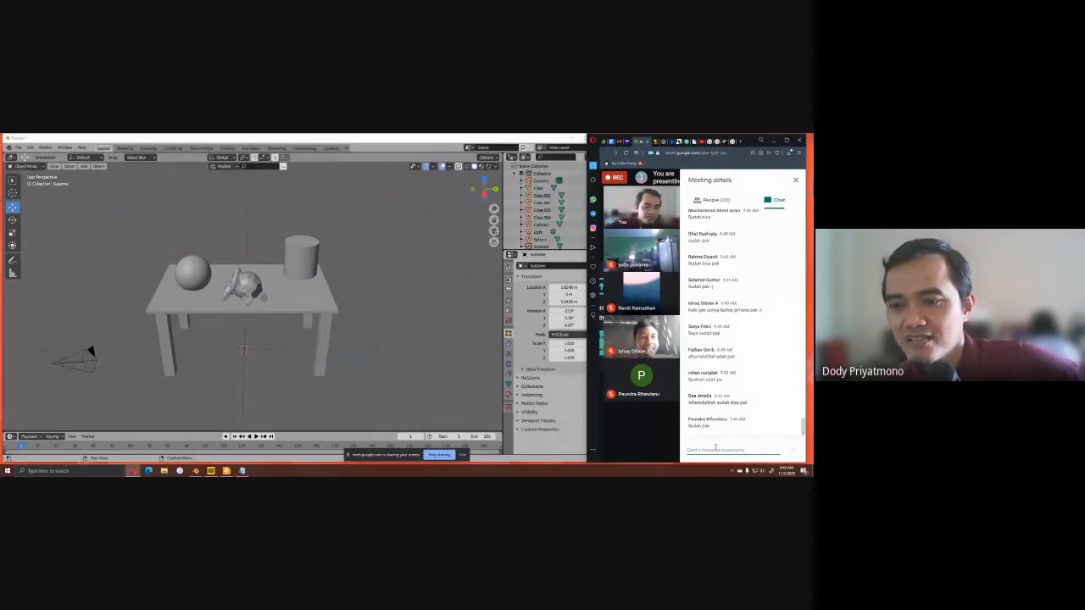
scroll(744, 381, "up", 2)
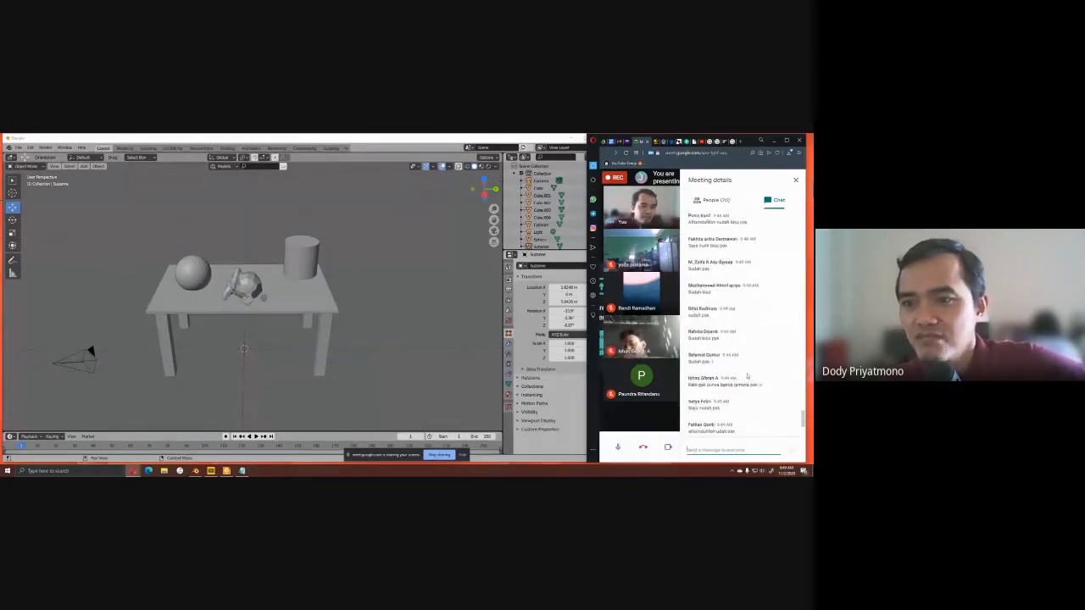
scroll(748, 372, "up", 2)
scroll(747, 366, "down", 3)
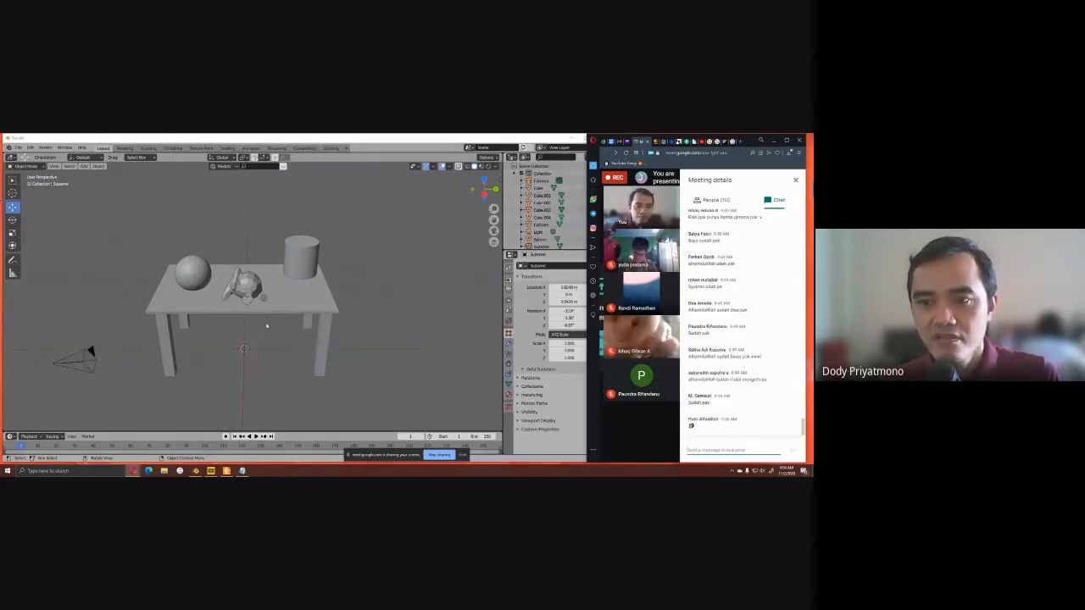
mouse_move(349, 305)
middle_mouse_down()
mouse_move(337, 300)
mouse_move(358, 296)
mouse_move(343, 294)
mouse_move(359, 288)
mouse_move(354, 296)
mouse_move(348, 269)
mouse_move(349, 292)
middle_mouse_up()
scroll(343, 294, "up", 2)
scroll(357, 287, "down", 1)
scroll(337, 264, "up", 2)
scroll(347, 270, "down", 1)
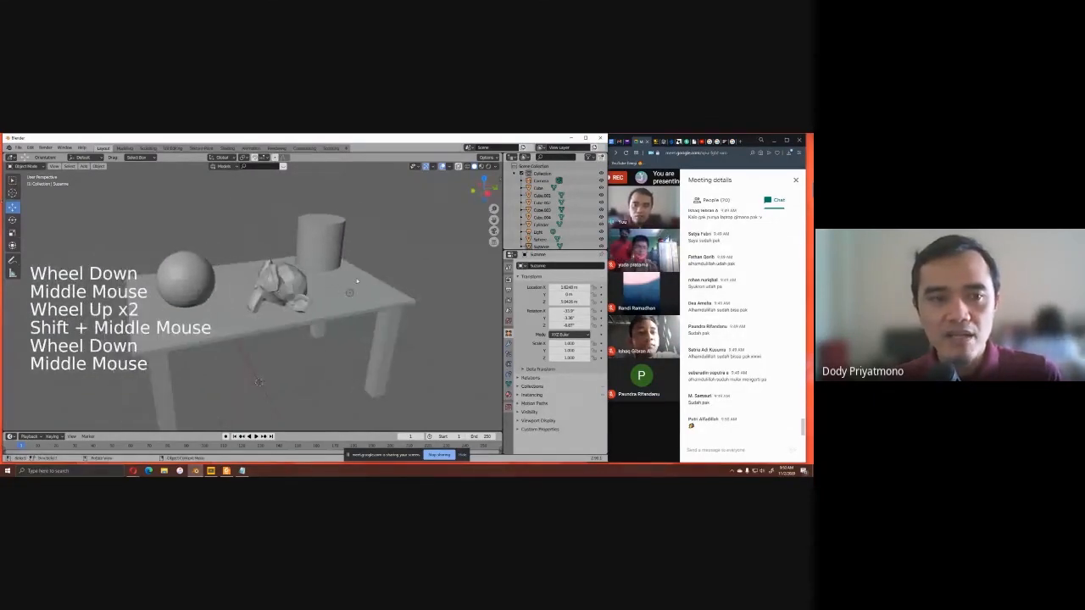
left_click(500, 176)
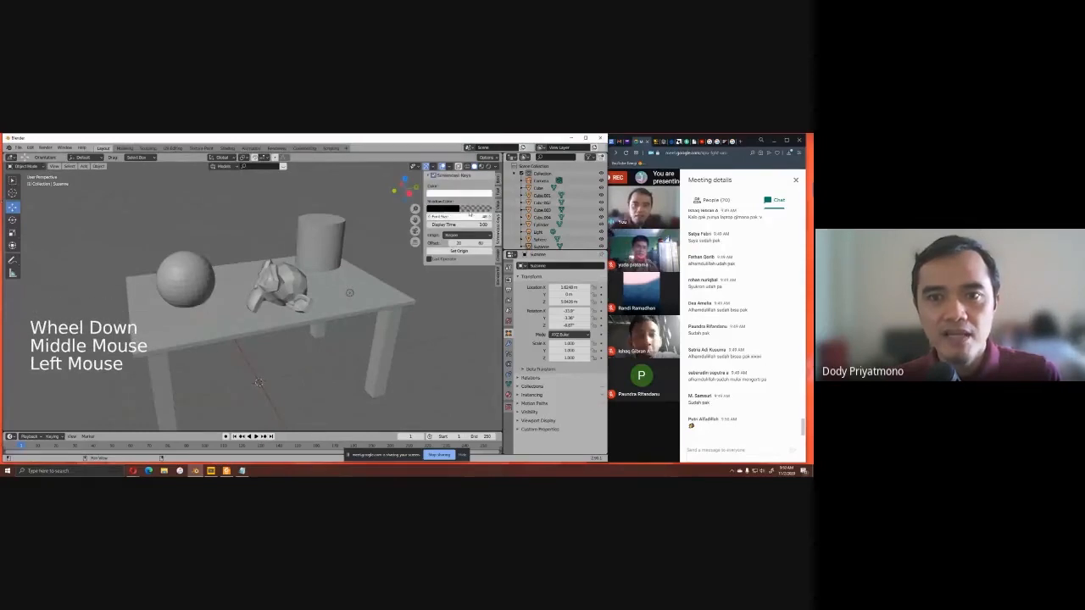
left_click(434, 176)
key("n")
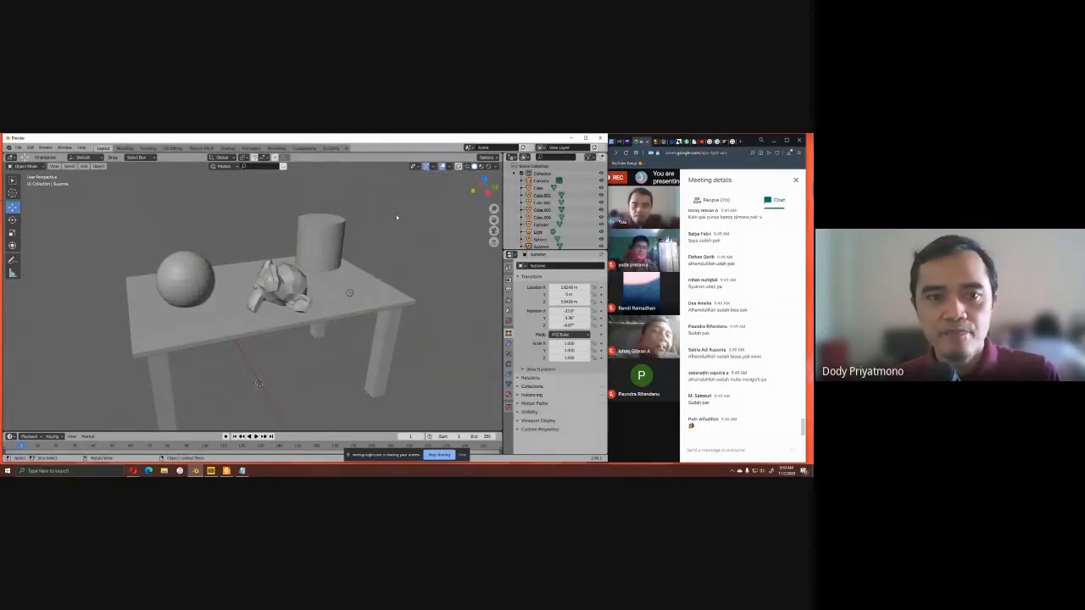
Enable Shadow in the viewport shading options and view the shaded table from another angle.
middle_click_drag(395, 214, 370, 236)
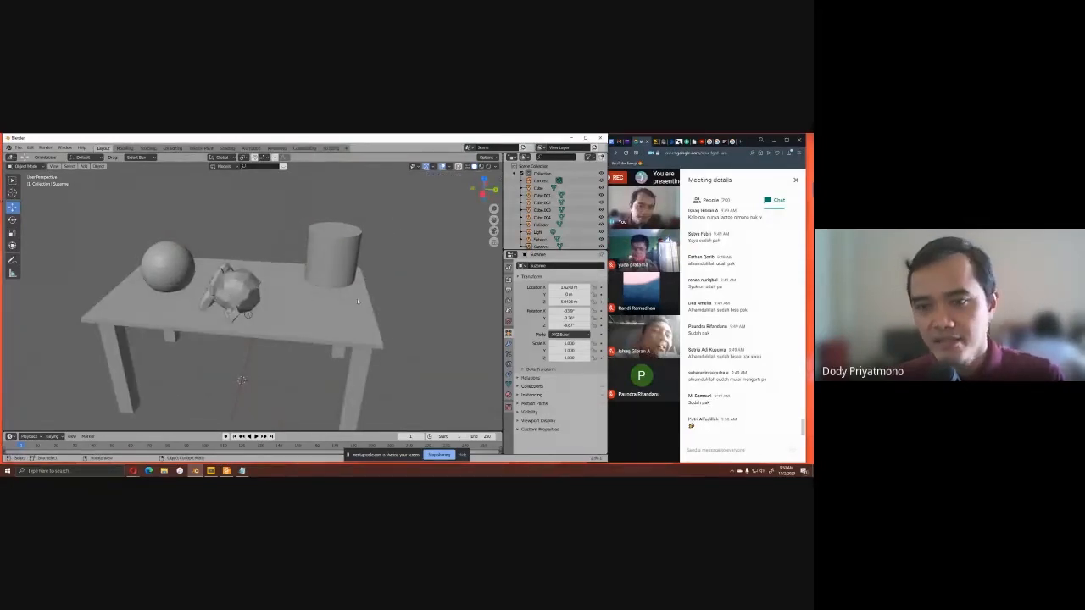
middle_click_drag(357, 300, 375, 283)
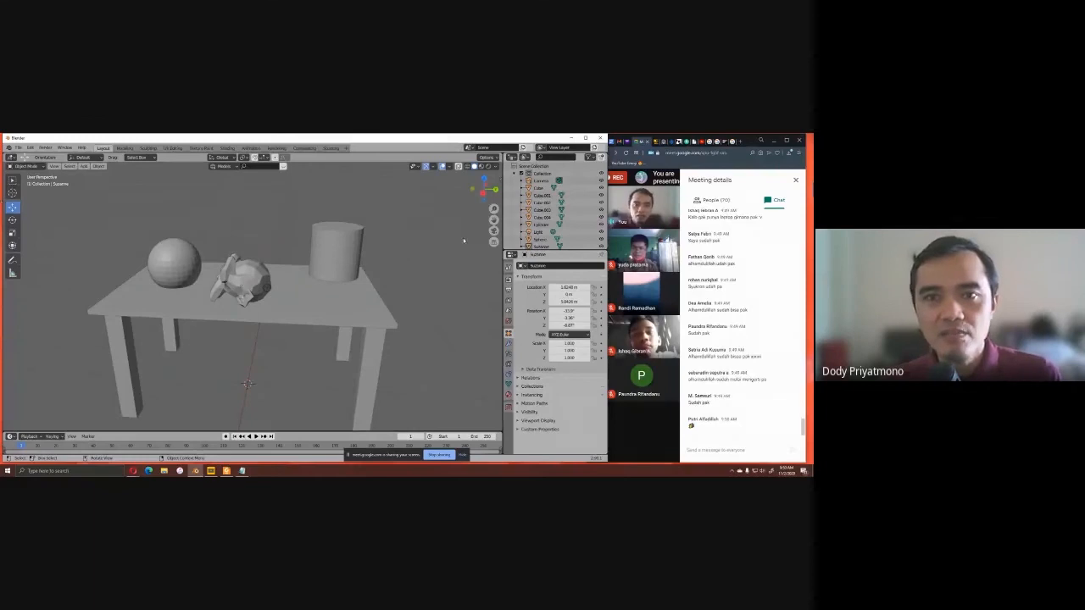
left_click(495, 166)
left_click(496, 168)
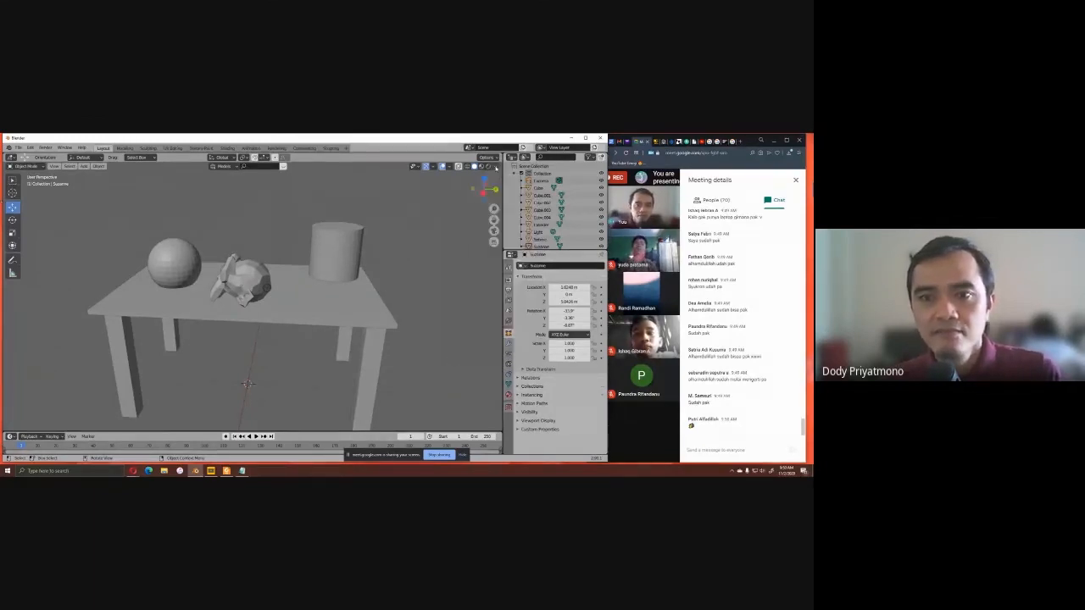
left_click(496, 167)
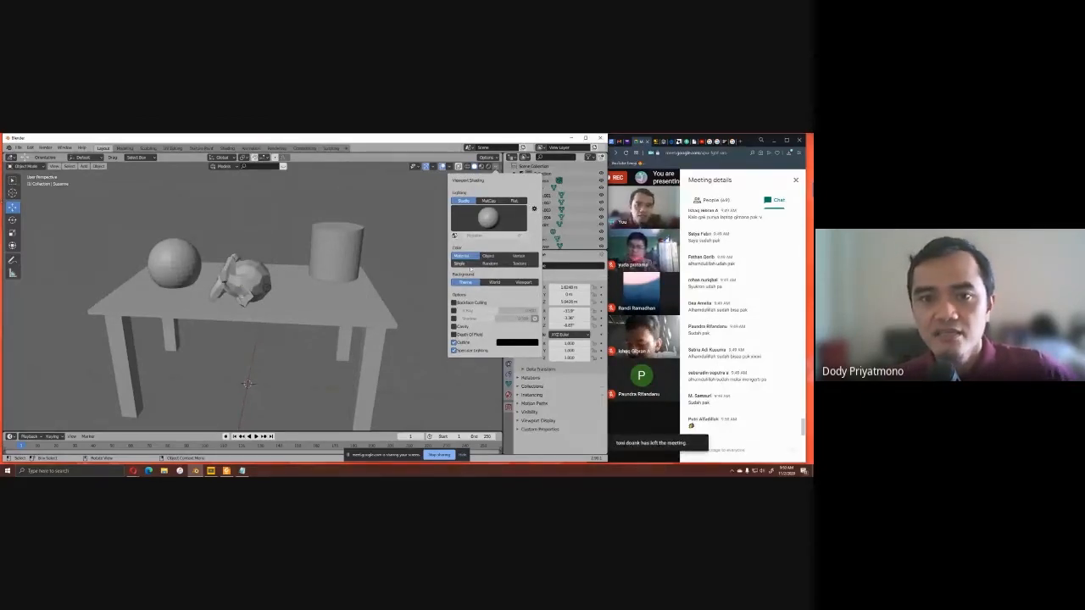
left_click(454, 319)
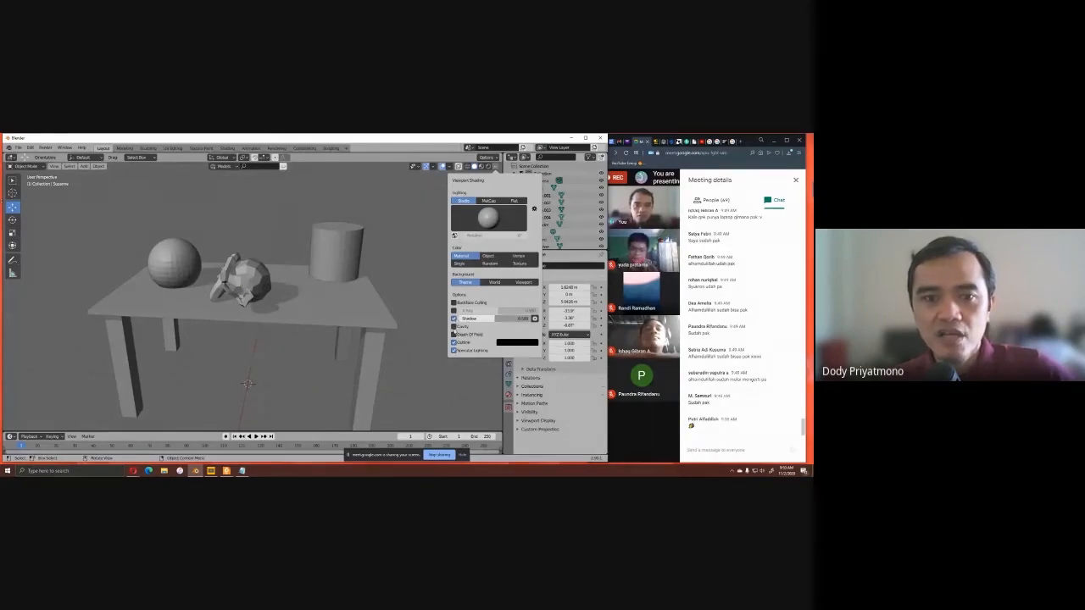
middle_click_drag(473, 299, 446, 306)
left_click(496, 167)
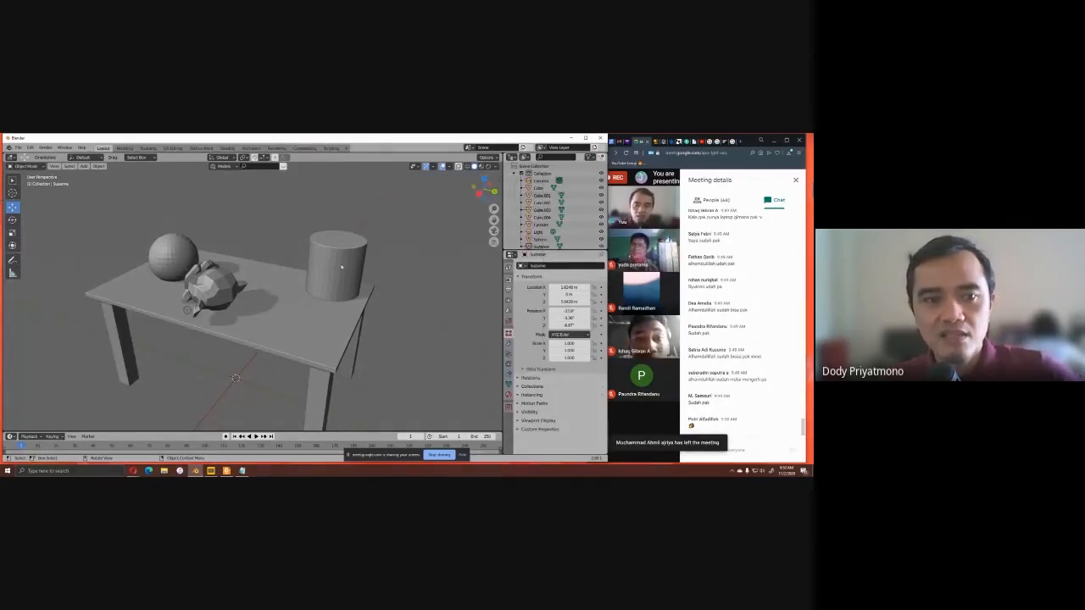
mouse_move(333, 268)
middle_mouse_down()
mouse_move(305, 267)
mouse_move(348, 254)
middle_mouse_up()
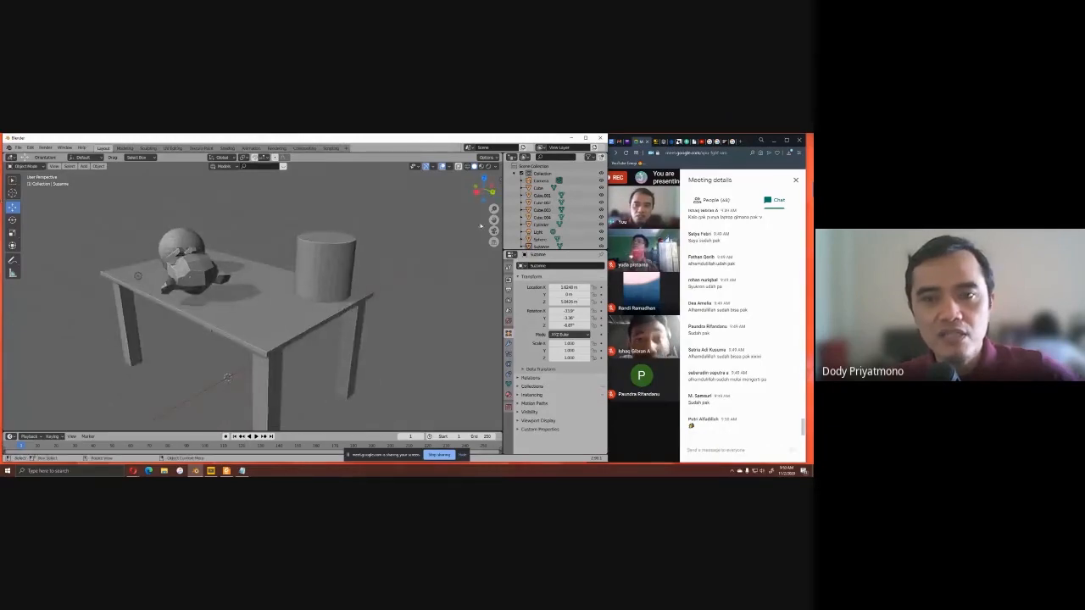
Examine the Shadow and Cavity settings in the viewport shading options and view the table from another angle.
left_click(488, 166)
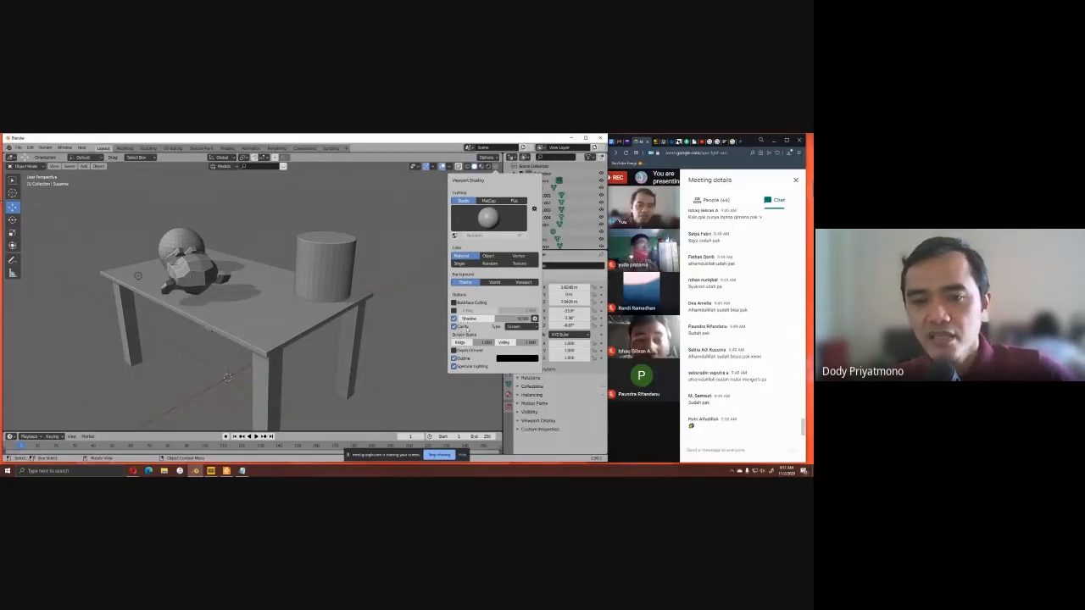
left_click(497, 167)
left_click(497, 167)
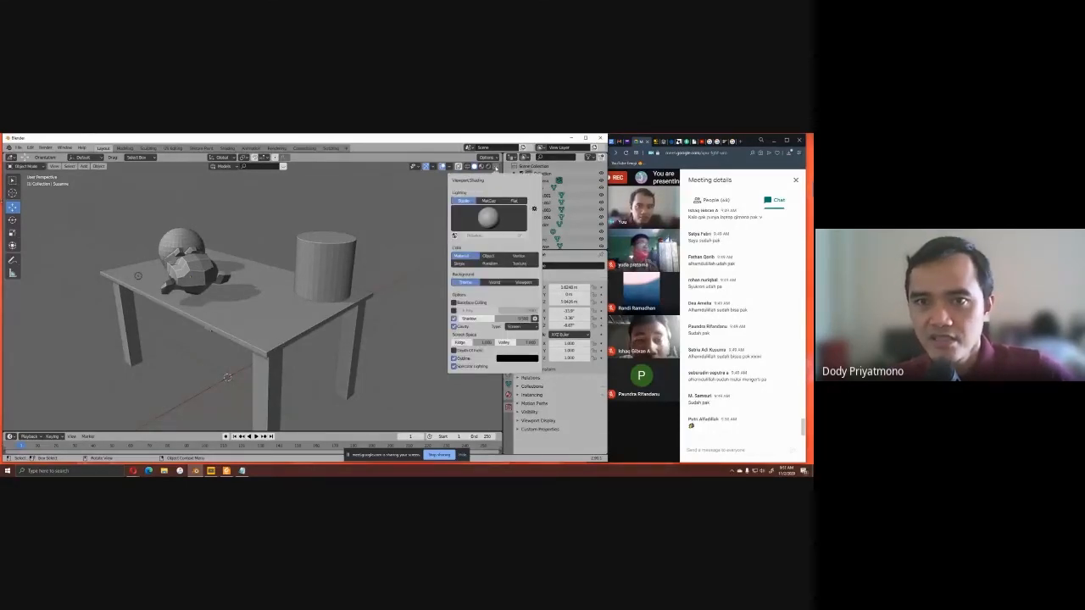
left_click(496, 166)
left_click(497, 166)
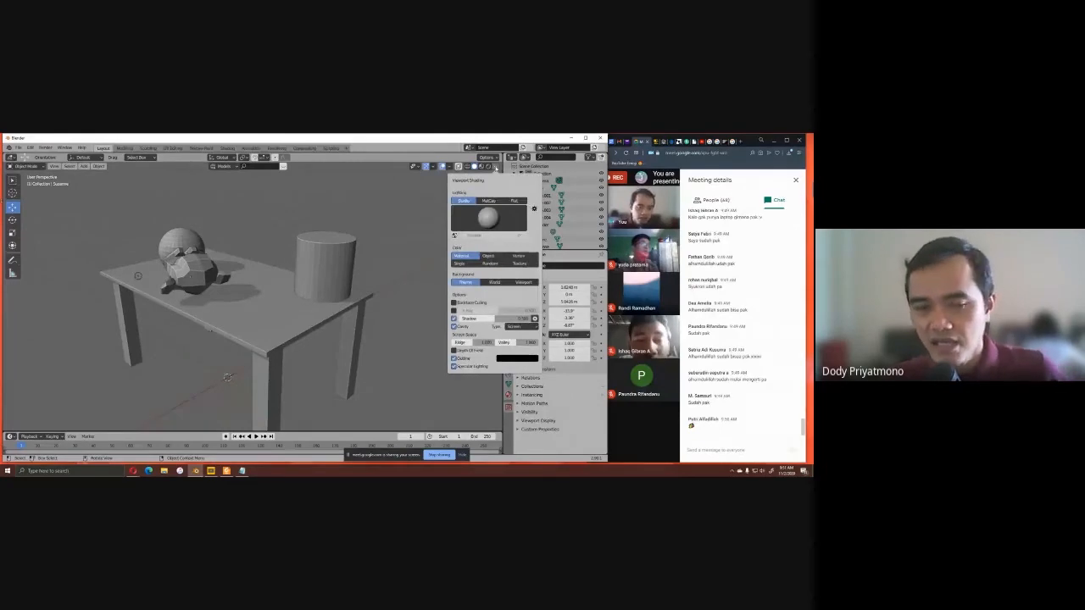
mouse_move(314, 276)
middle_mouse_down()
mouse_move(348, 282)
mouse_move(329, 269)
mouse_move(210, 296)
middle_mouse_up()
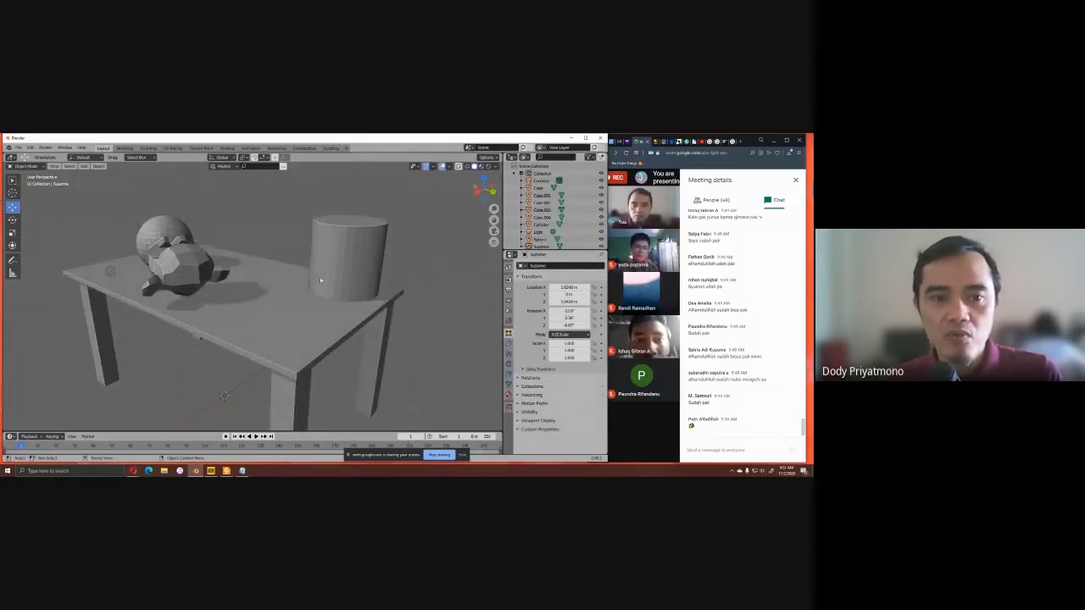
Adjust the cylinder's height along Z so that its base rests on the tabletop.
left_click(340, 264)
left_click_drag(348, 237, 346, 224)
middle_click_drag(317, 274, 336, 295)
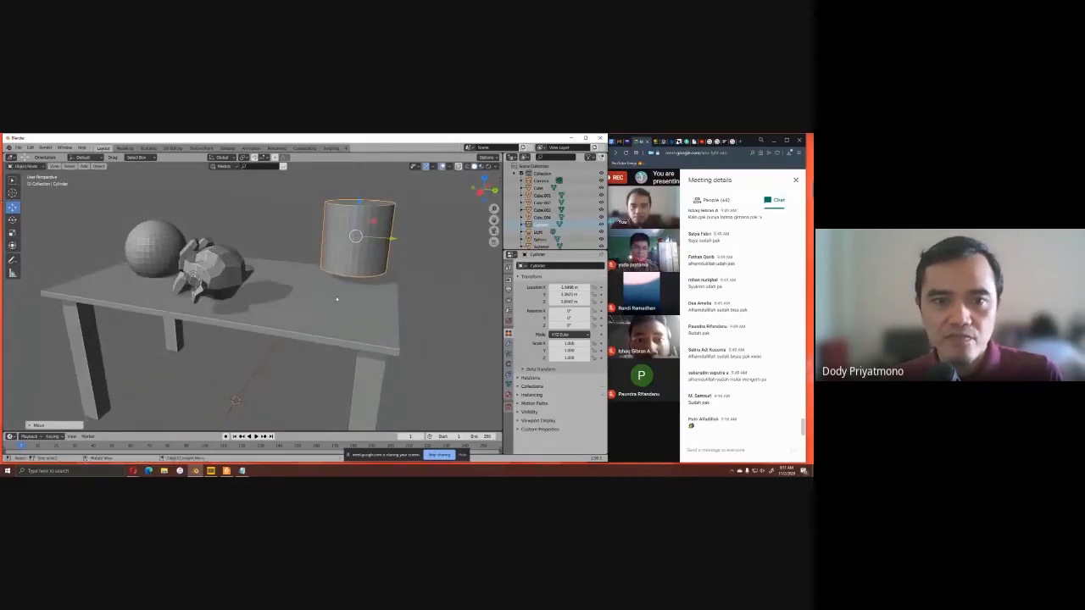
key("g")
key("z")
left_click_drag(355, 234, 355, 233)
middle_click_drag(324, 256, 382, 249)
Adjust the sphere's height along Z so that it sits on the tabletop behind the monkey head.
left_click(185, 261)
left_click_drag(181, 234, 182, 237)
scroll(237, 249, "down", 3)
middle_click_drag(237, 248, 271, 305)
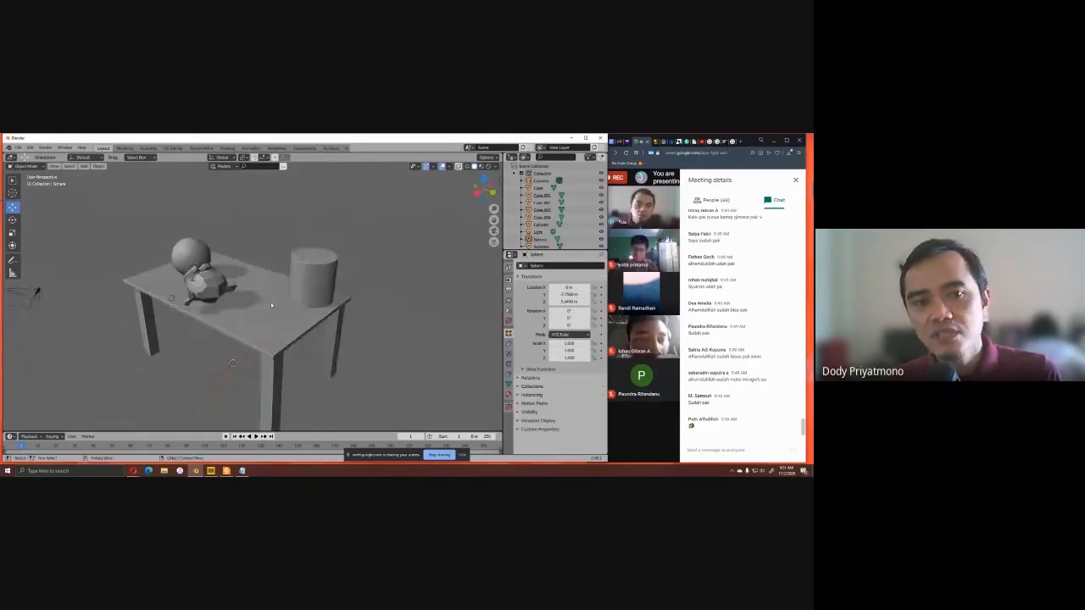
Move the cylinder along X to about 0.06 m, centring it across the tabletop's width.
left_click(303, 270)
middle_click_drag(304, 270, 254, 276)
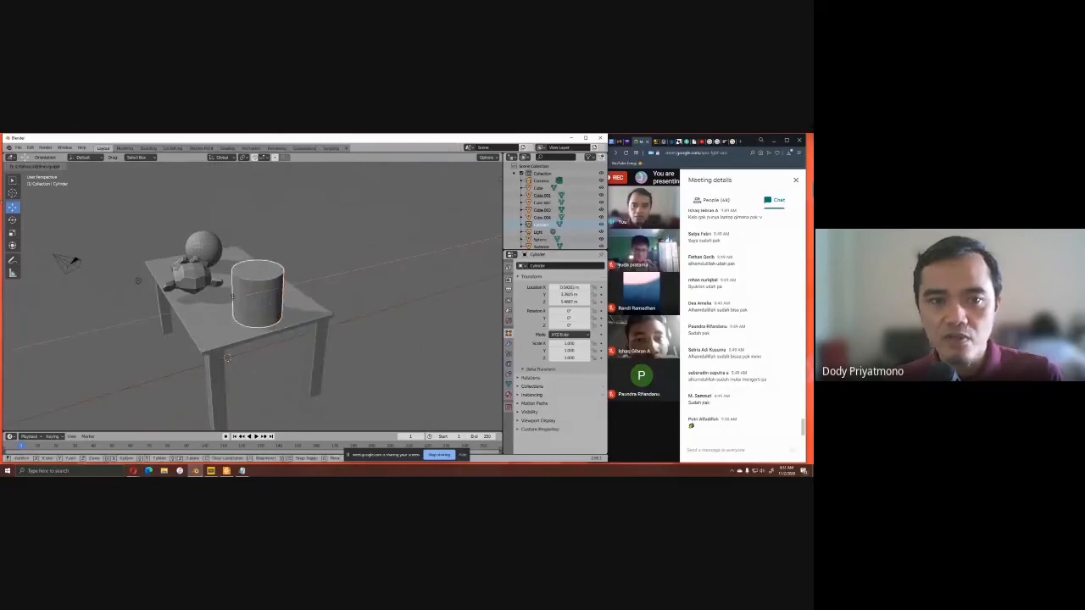
left_click_drag(233, 296, 230, 297)
middle_click_drag(339, 286, 317, 280)
left_click(388, 303)
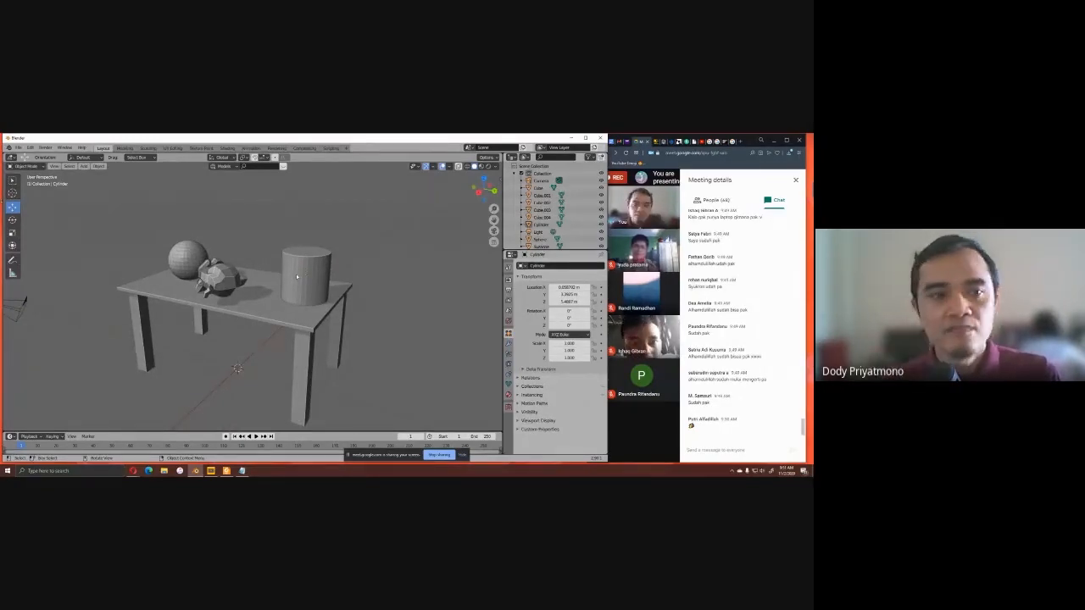
middle_click_drag(298, 254, 323, 251)
Start saving the scene as a Blender file and choose the Desktop as the destination folder.
left_click(17, 147)
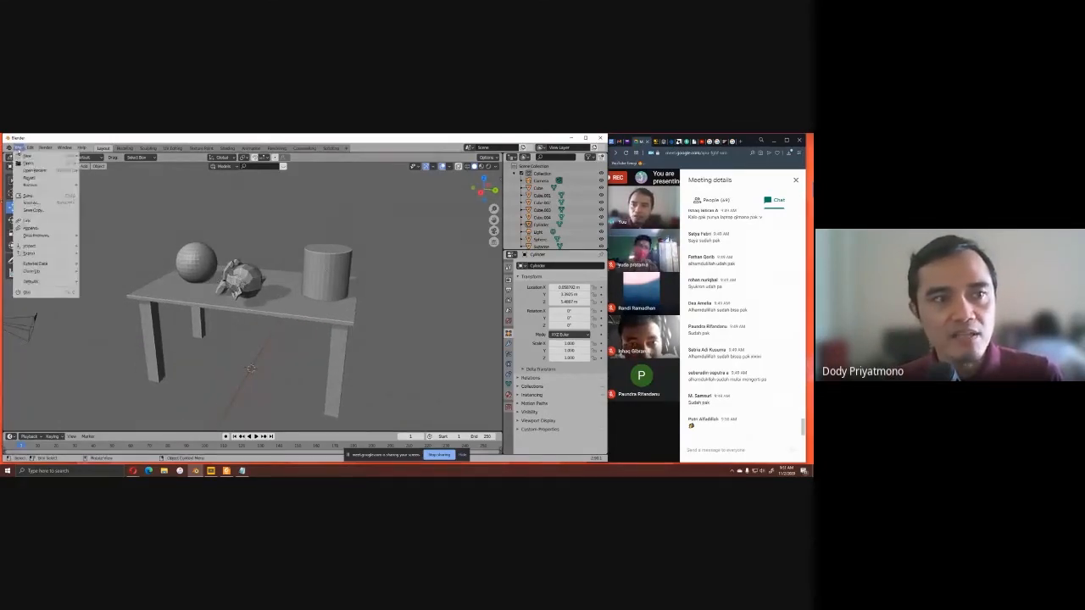
left_click(28, 196)
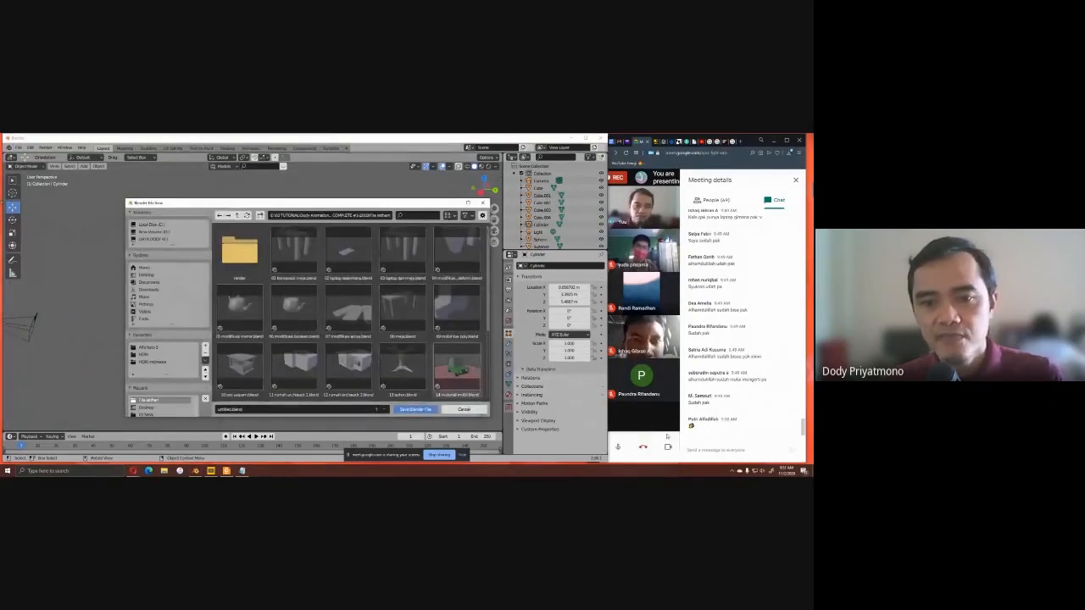
left_click(151, 276)
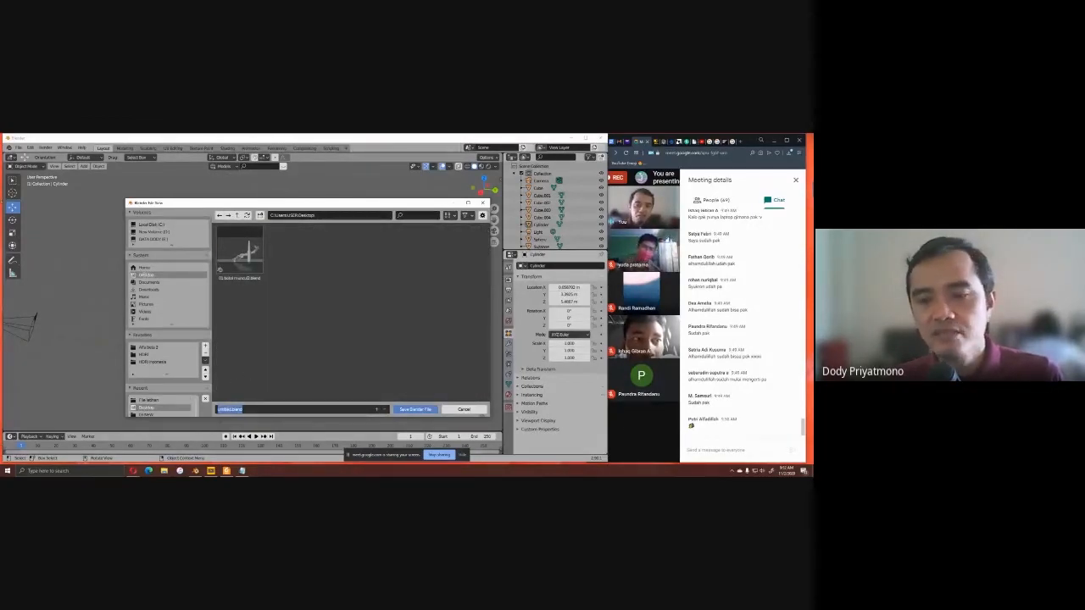
left_click(142, 278)
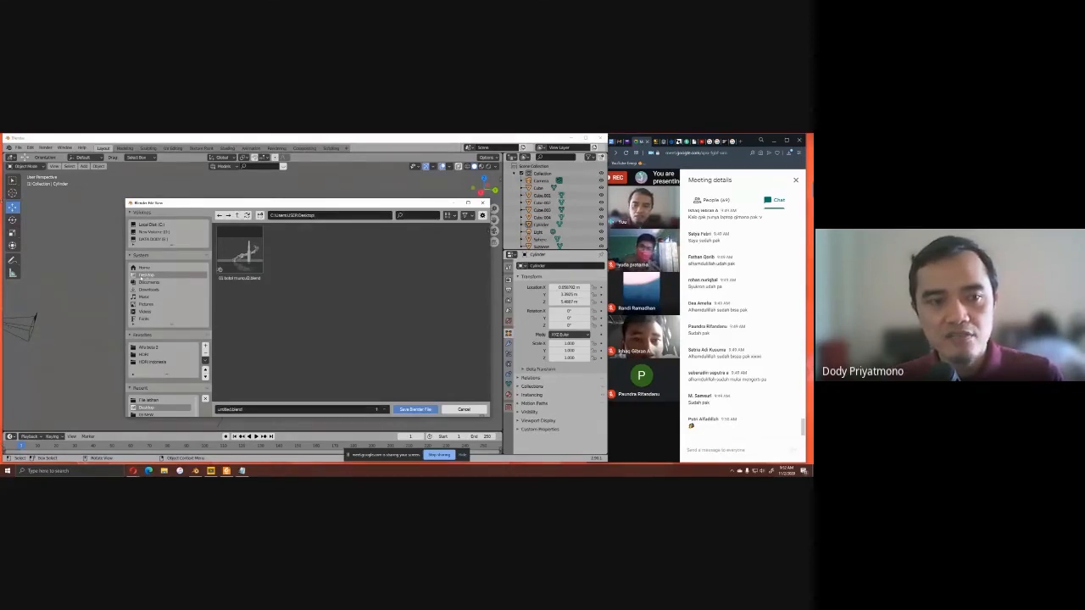
Name the file "latihan 1" followed by the author's full name and save it.
left_click(253, 409)
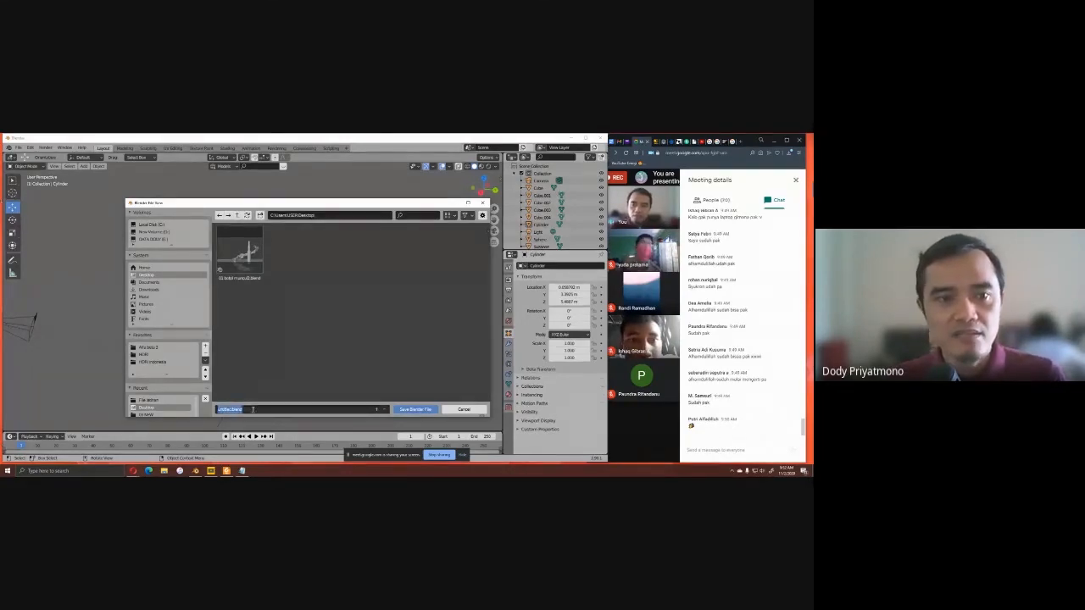
type("latiha")
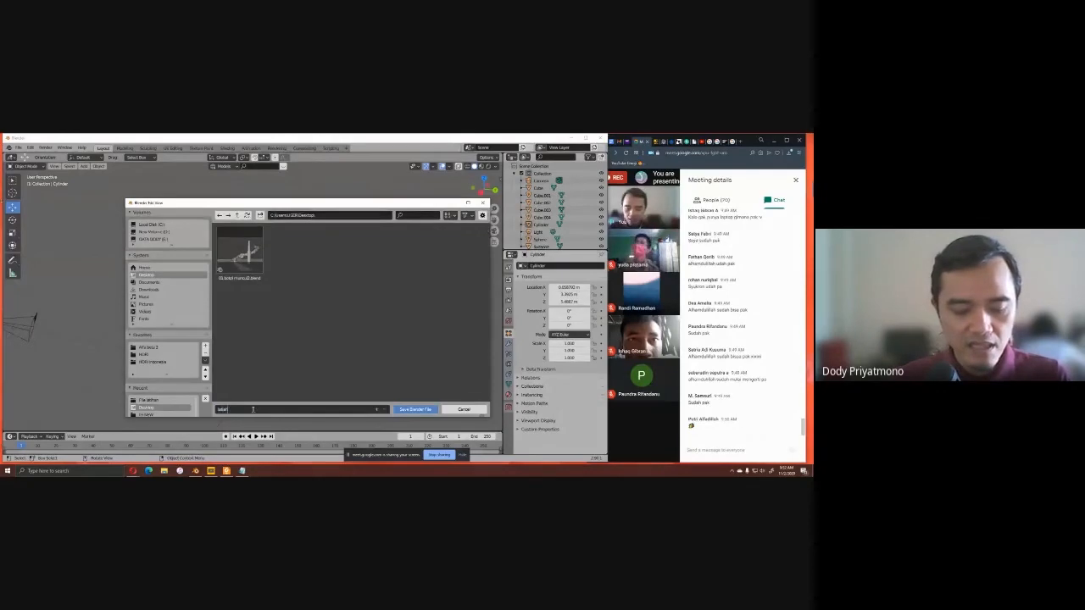
type("n")
key("BackSpace")
key("BackSpace")
key("BackSpace")
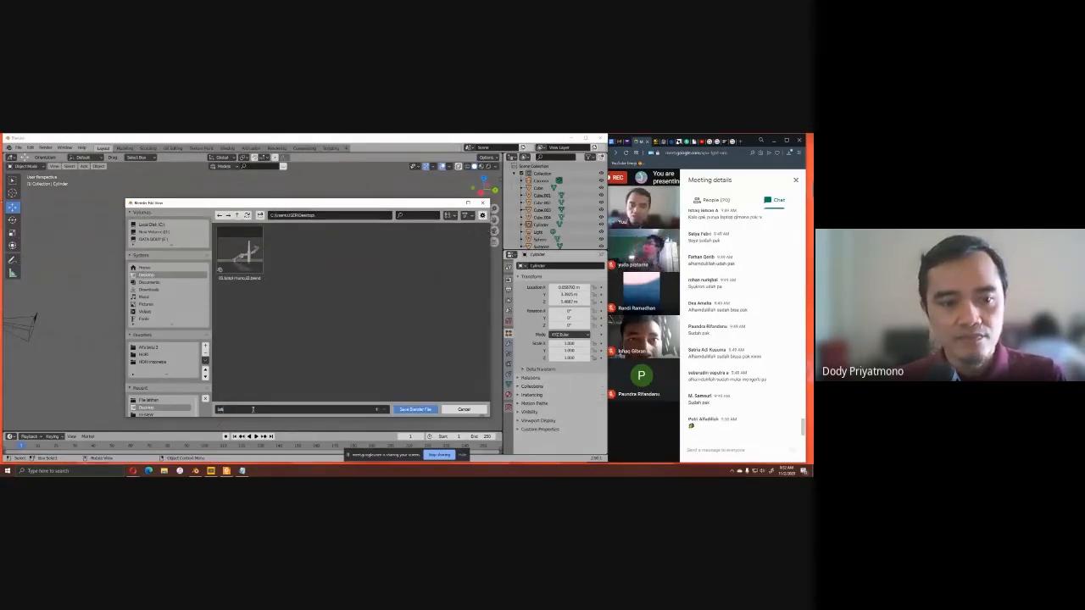
type("han 1")
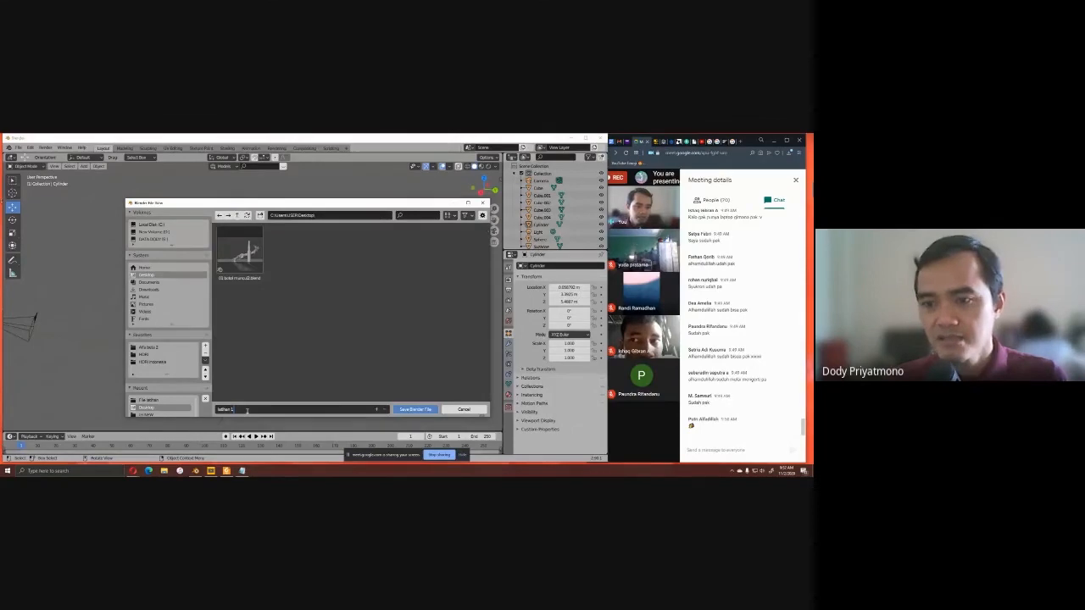
type("Dody")
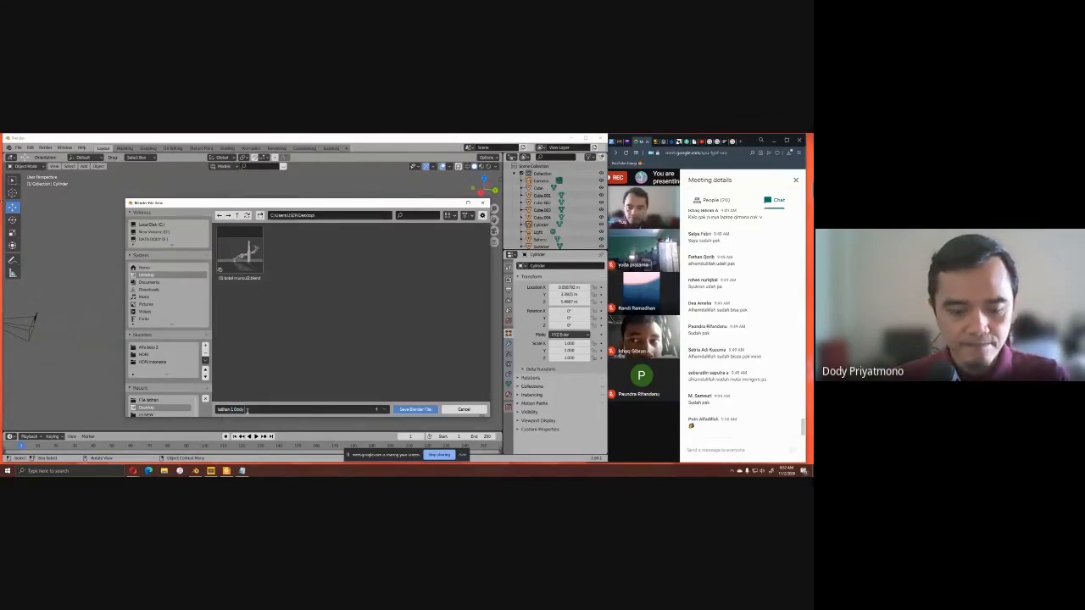
type(" Priyatmono")
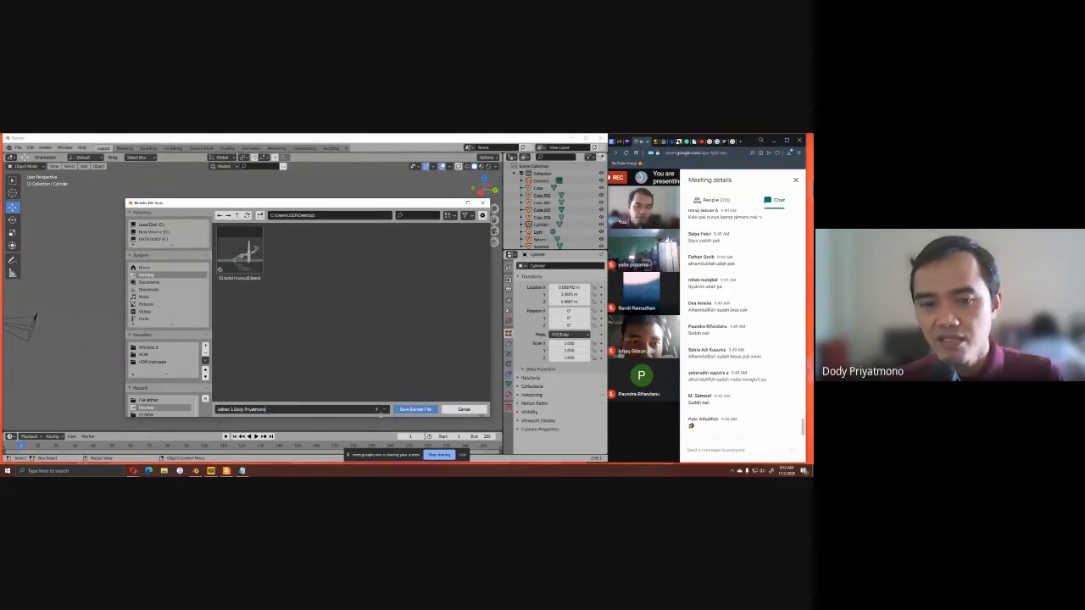
left_click(414, 409)
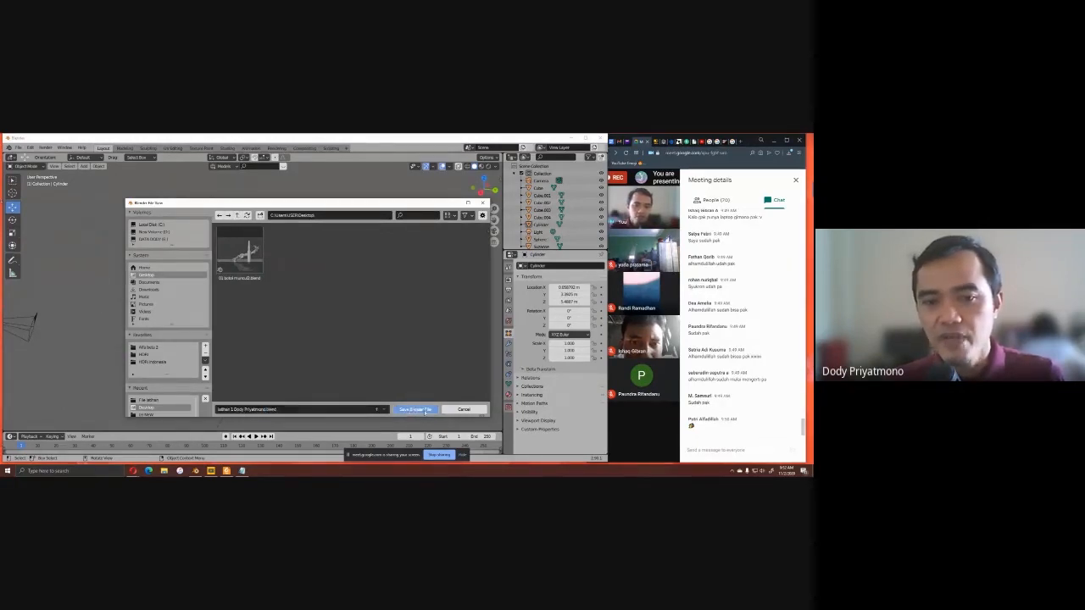